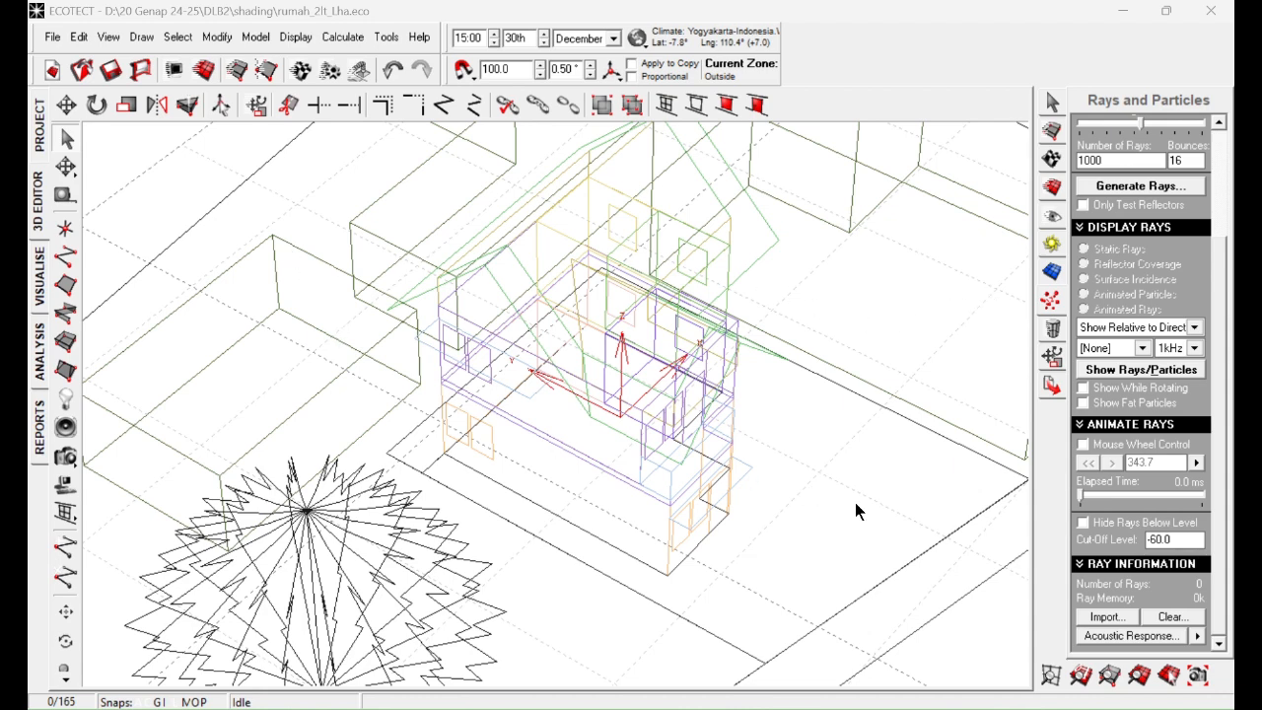
Show the whole site in the rendered Visualise view and examine the model's orientation relative to the north marker.
middle_drag(855, 502, 845, 570)
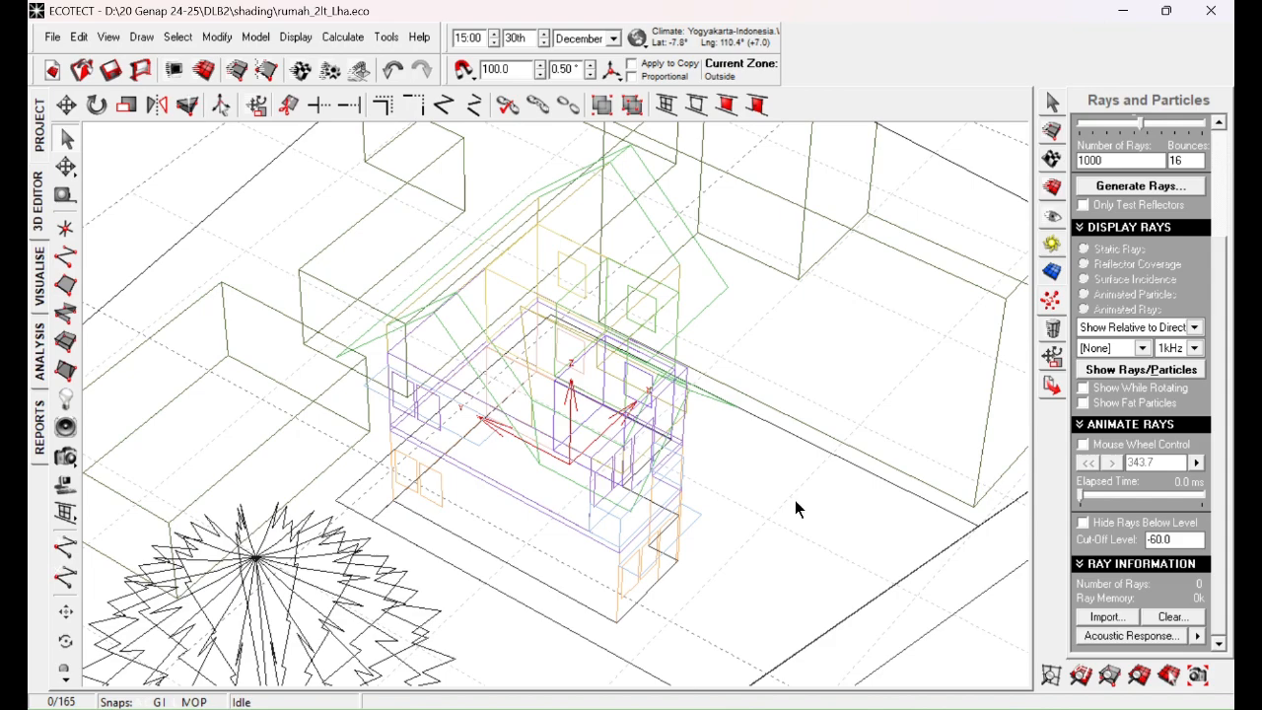
right_drag(795, 500, 748, 464)
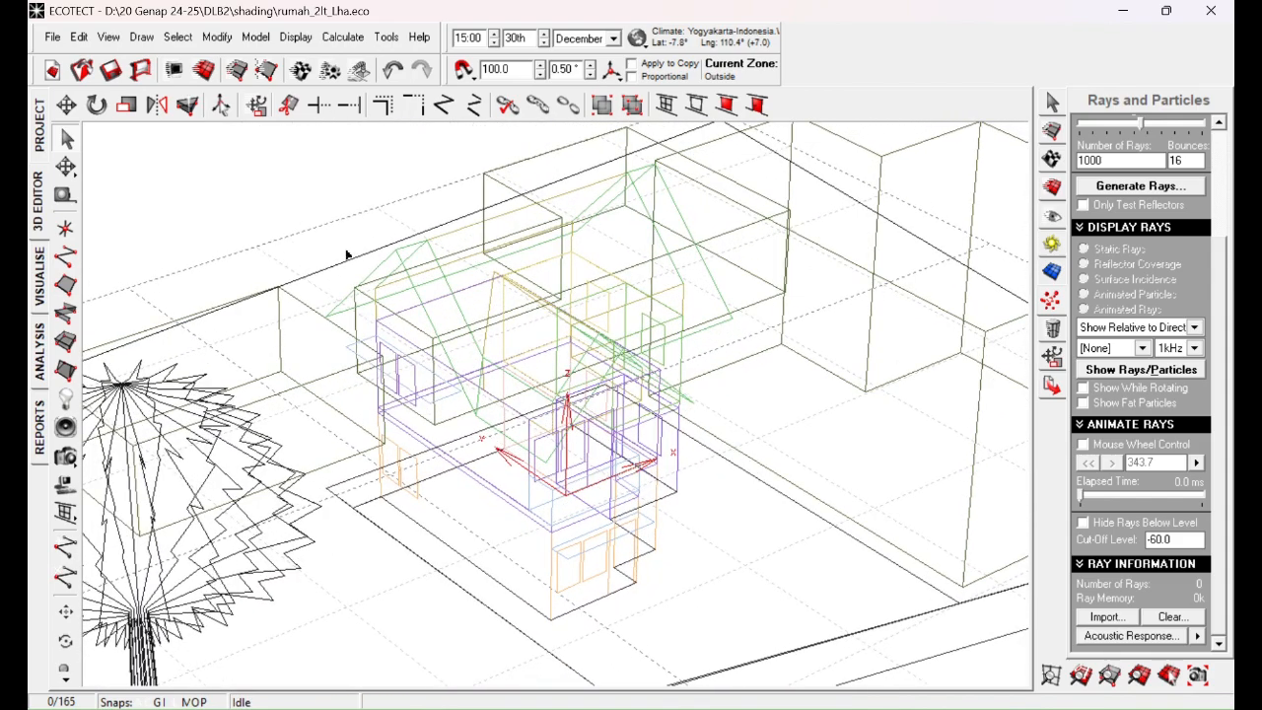
click(42, 262)
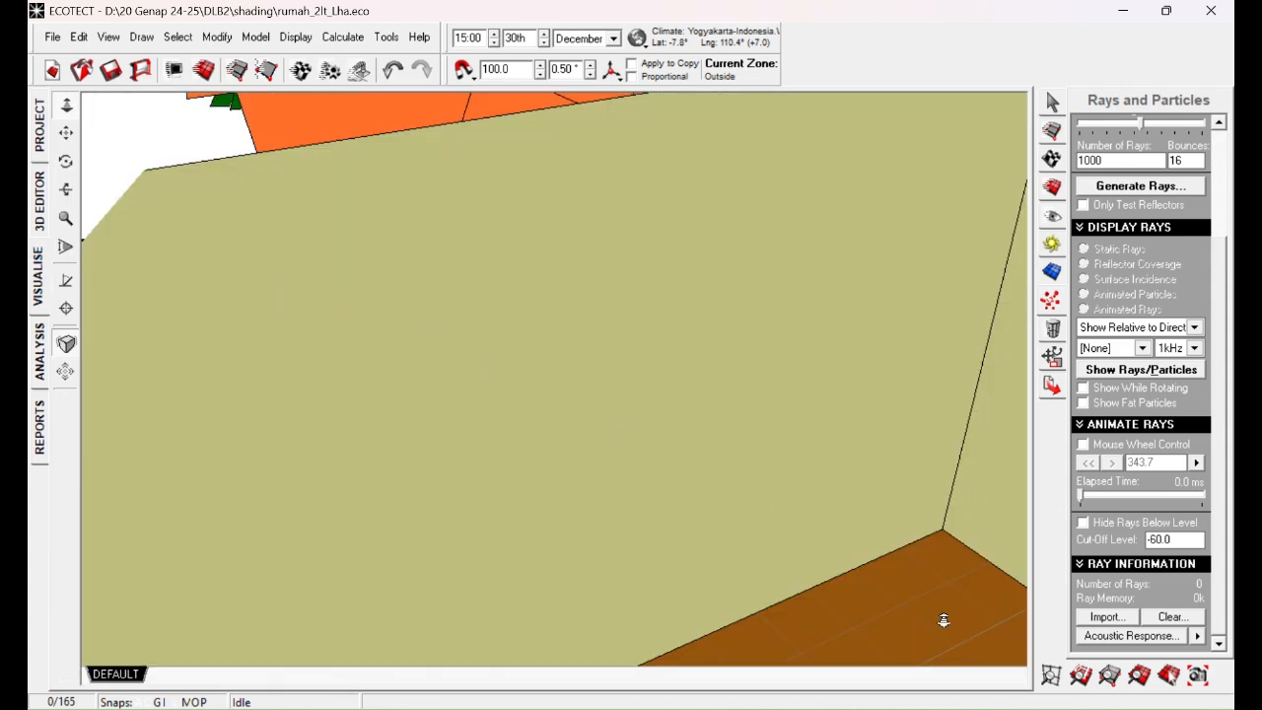
click(1079, 678)
right_drag(287, 456, 608, 517)
scroll(616, 444, up, 5)
scroll(359, 510, down, 5)
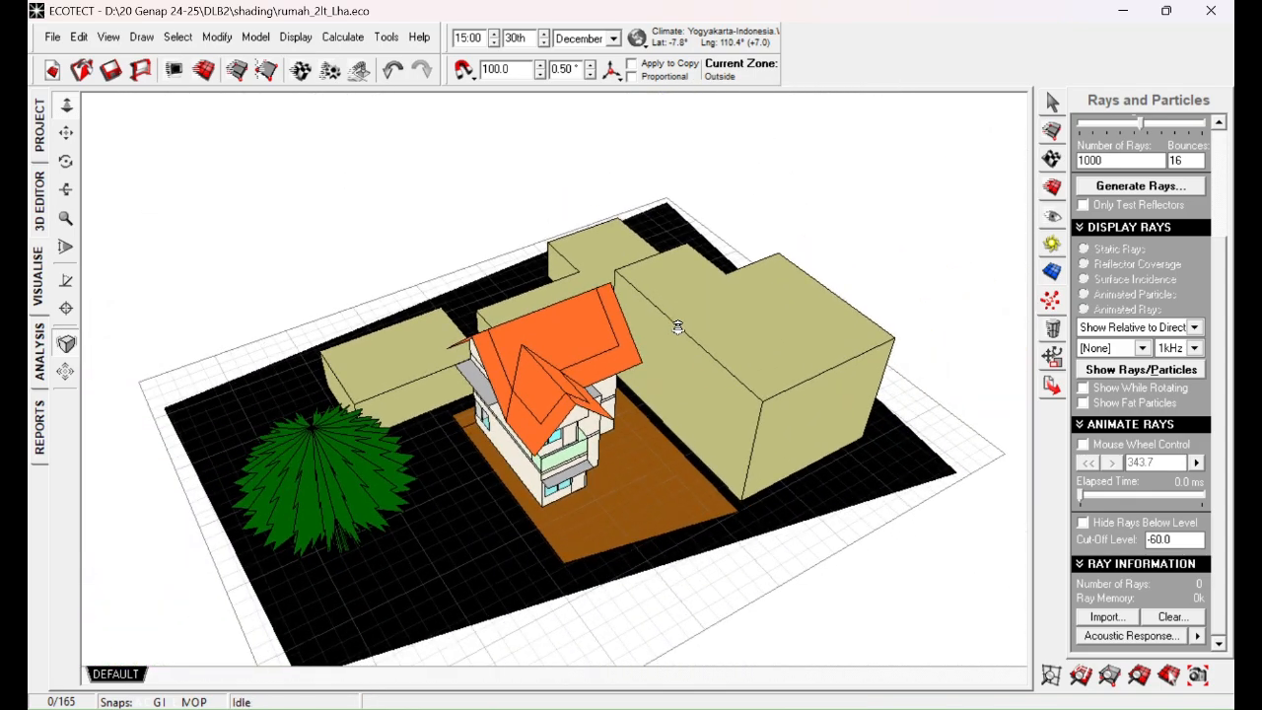
right_drag(678, 327, 458, 177)
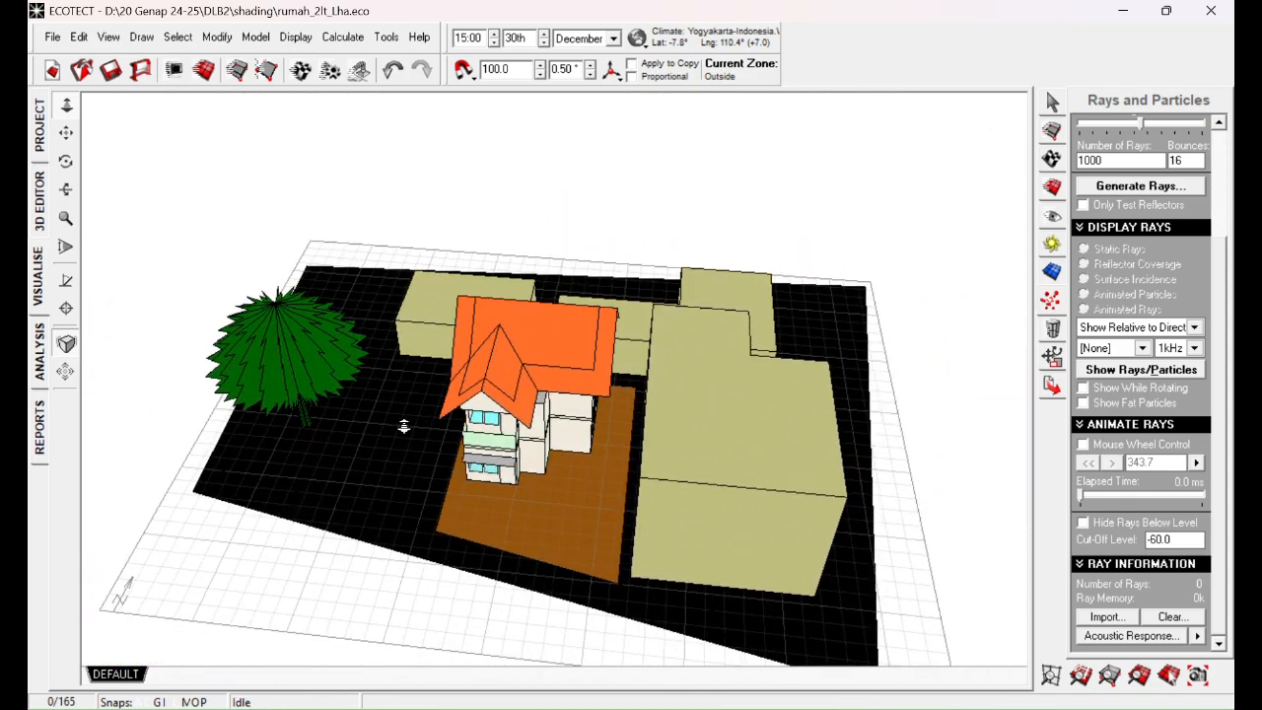
key(ctrl)
key(ctrl)
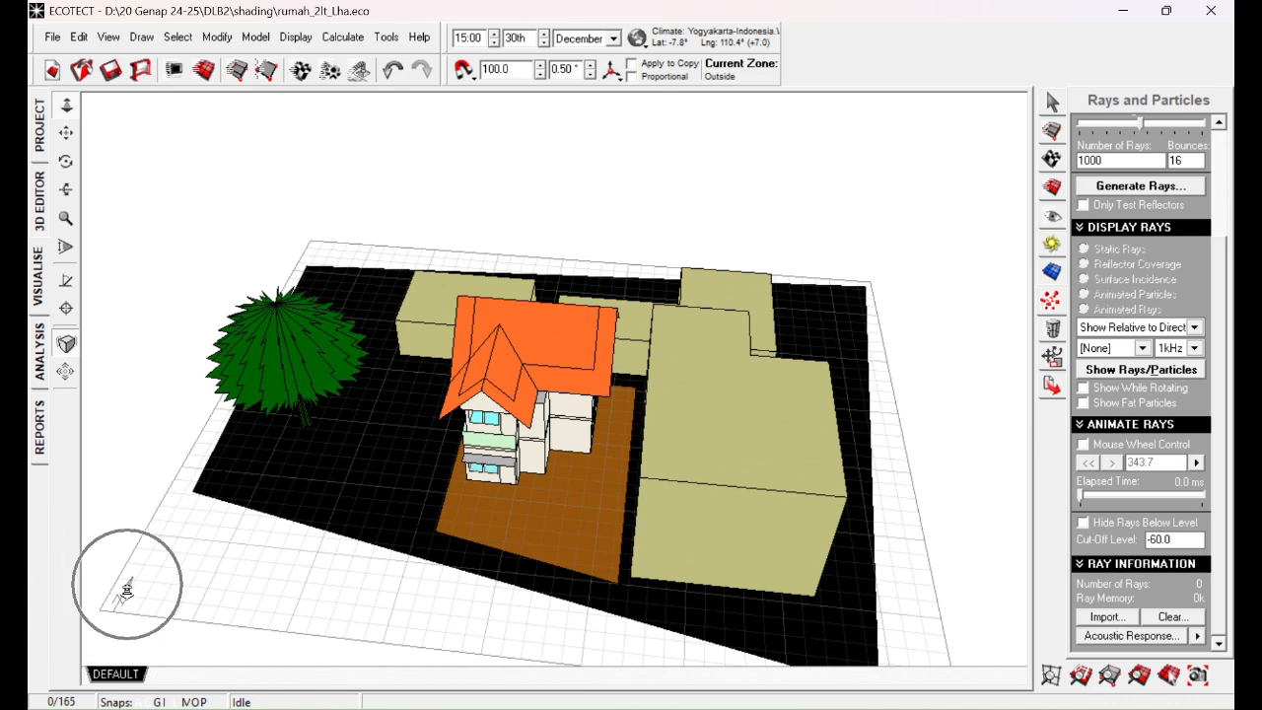
key(ctrl)
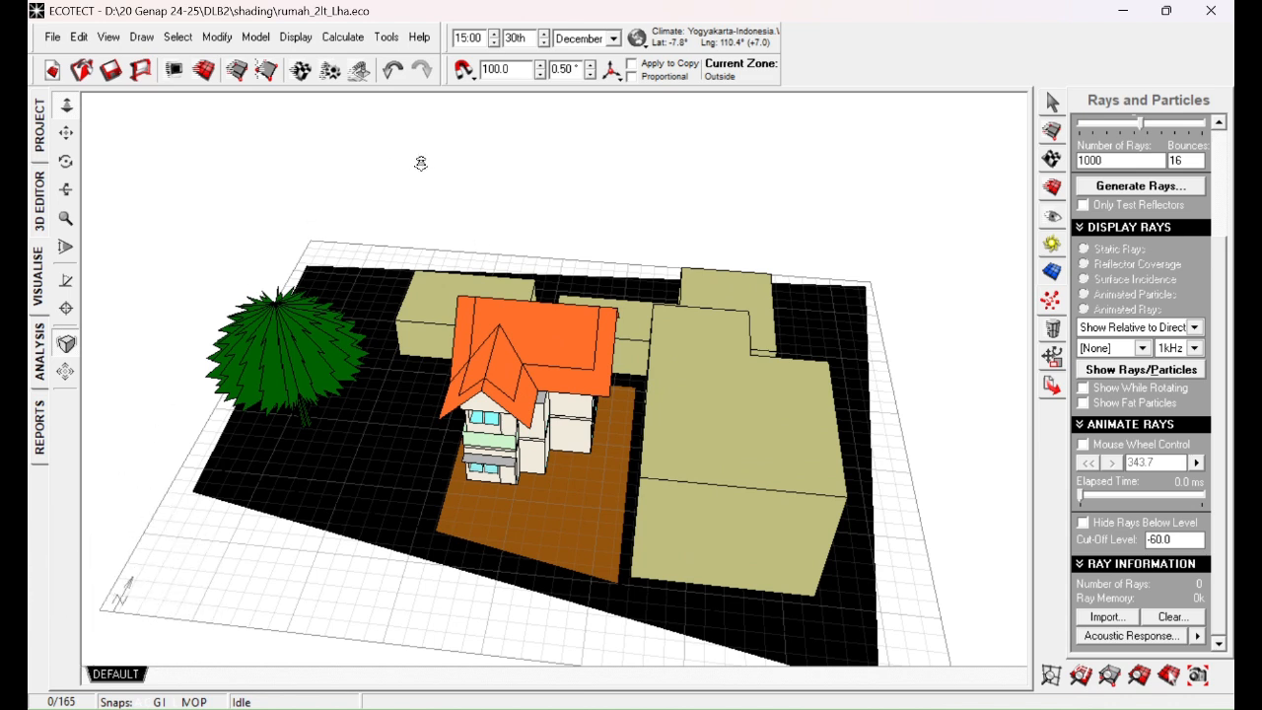
Examine the neighbouring buildings and the tree around the house from several sides.
right_drag(913, 414, 753, 526)
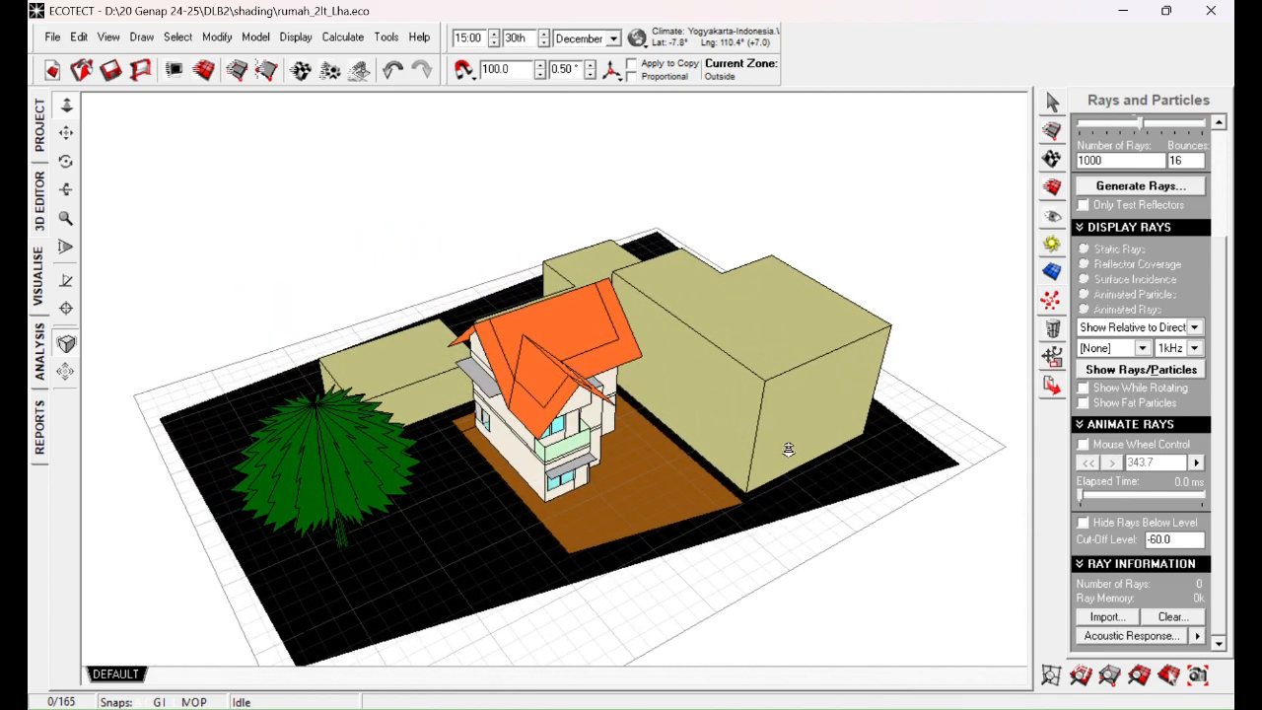
right_drag(818, 459, 725, 444)
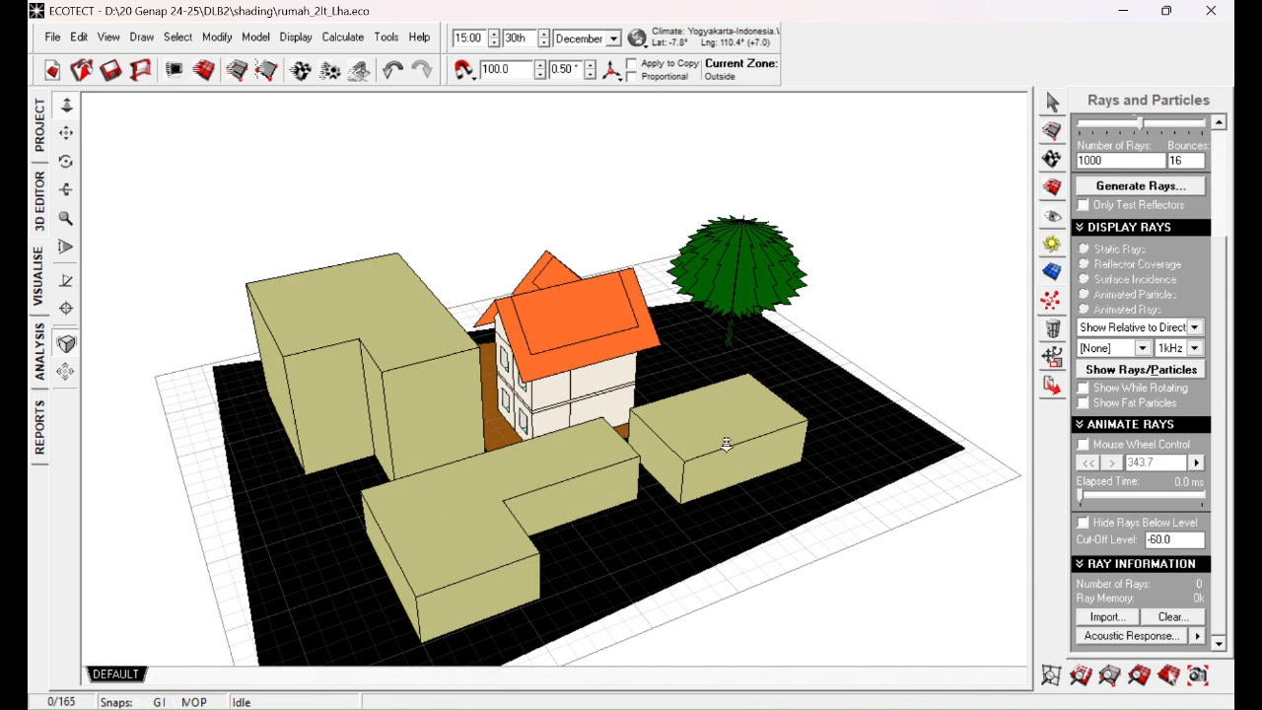
right_drag(467, 545, 669, 562)
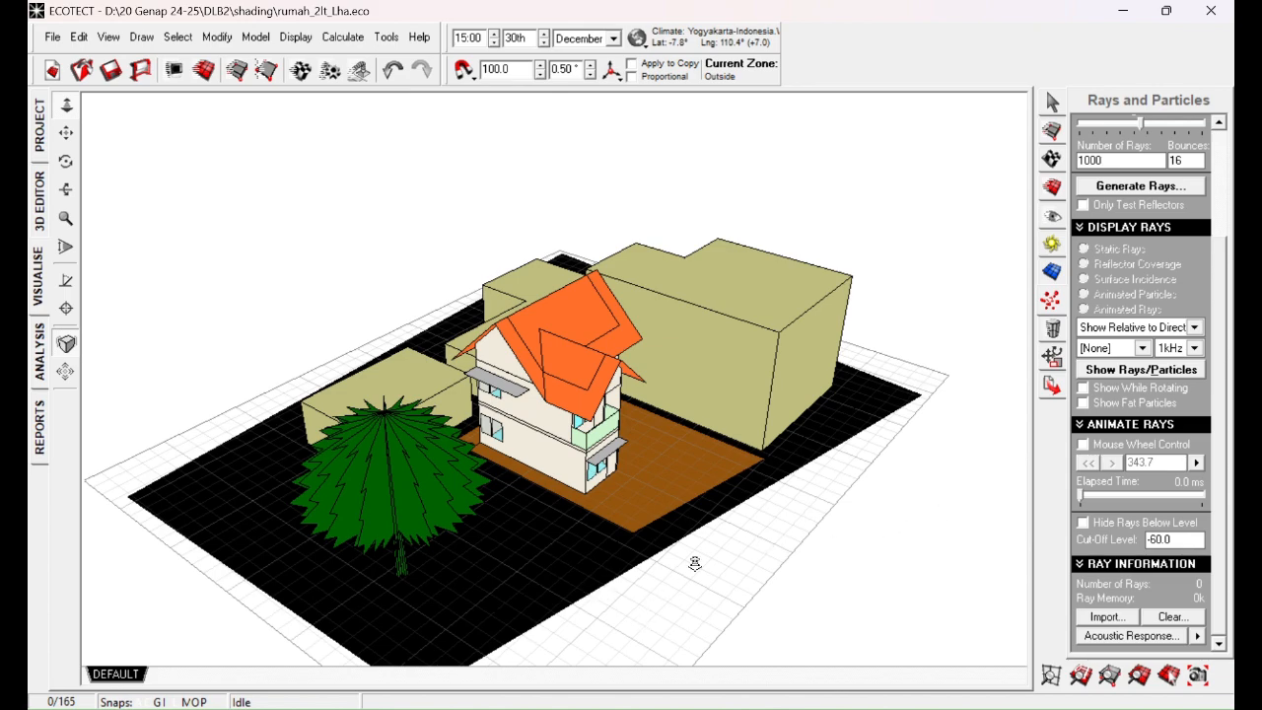
right_drag(737, 581, 572, 504)
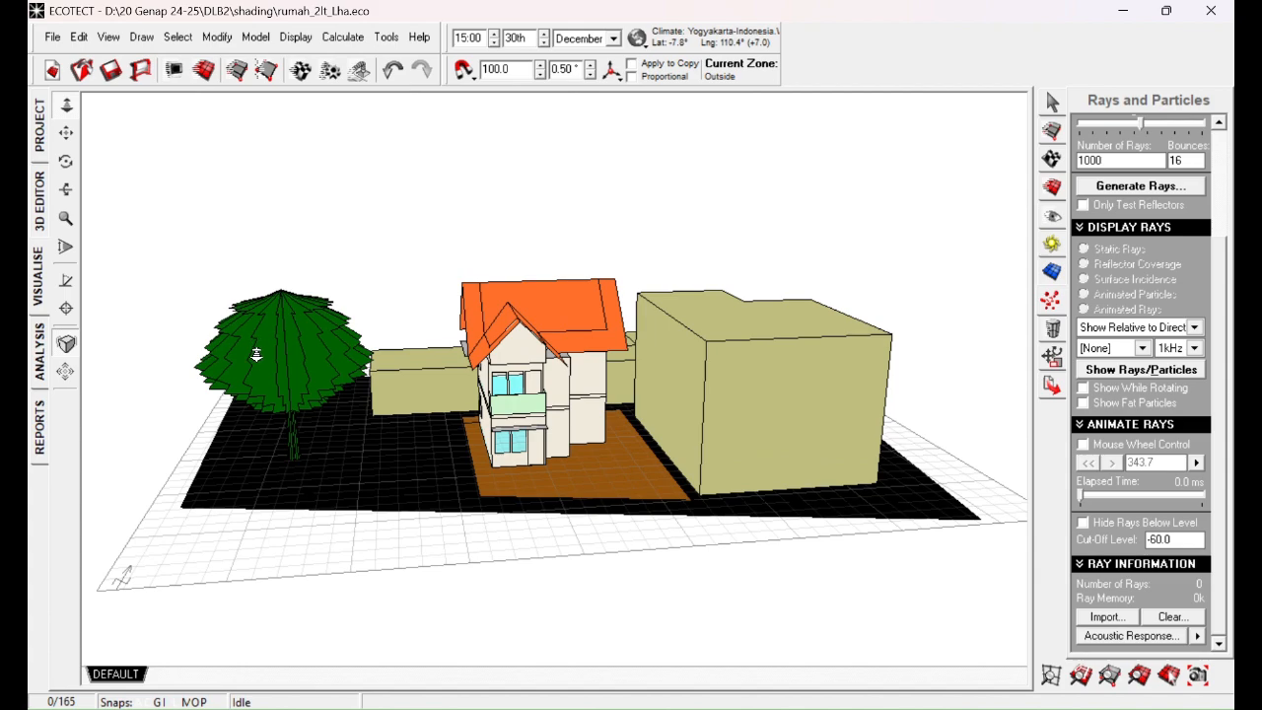
right_drag(255, 353, 410, 397)
scroll(603, 421, up, 3)
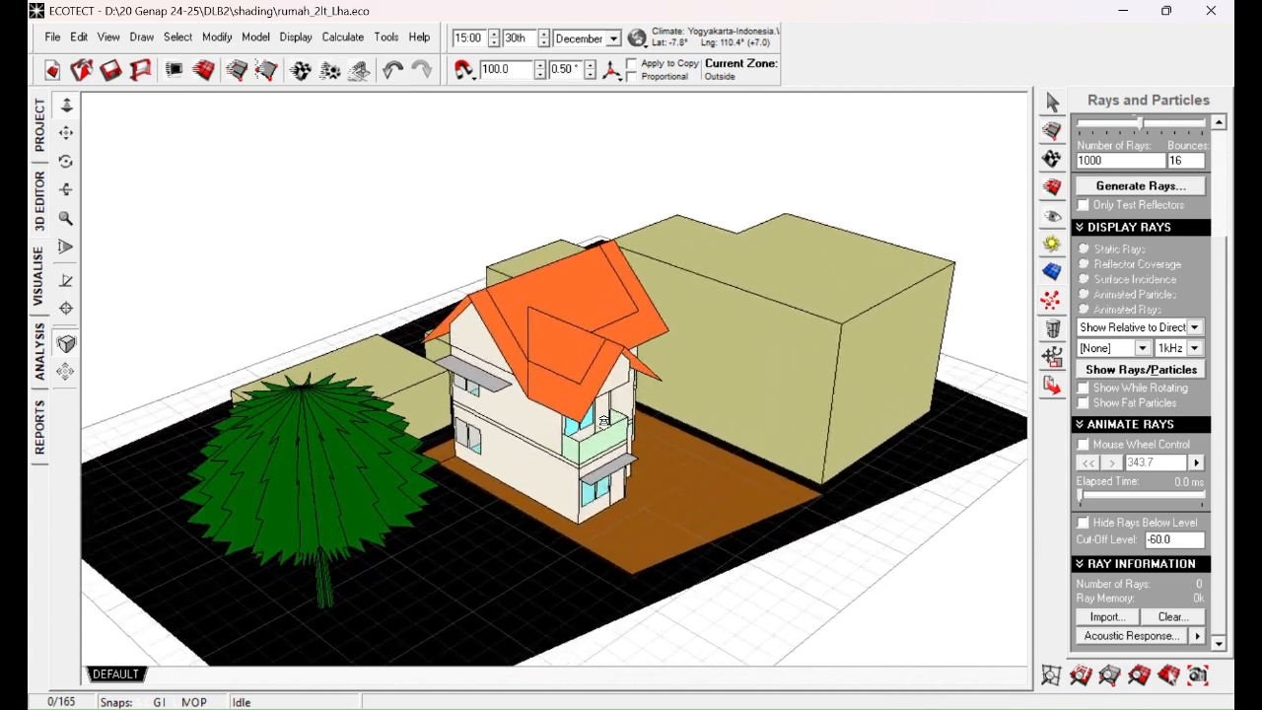
Examine the house's windows, balcony and overhangs up close on the front, side and rear facades.
scroll(592, 490, up, 5)
mouse_move(651, 484)
middle_down()
mouse_move(648, 444)
mouse_move(648, 460)
middle_up()
right_drag(553, 401, 532, 366)
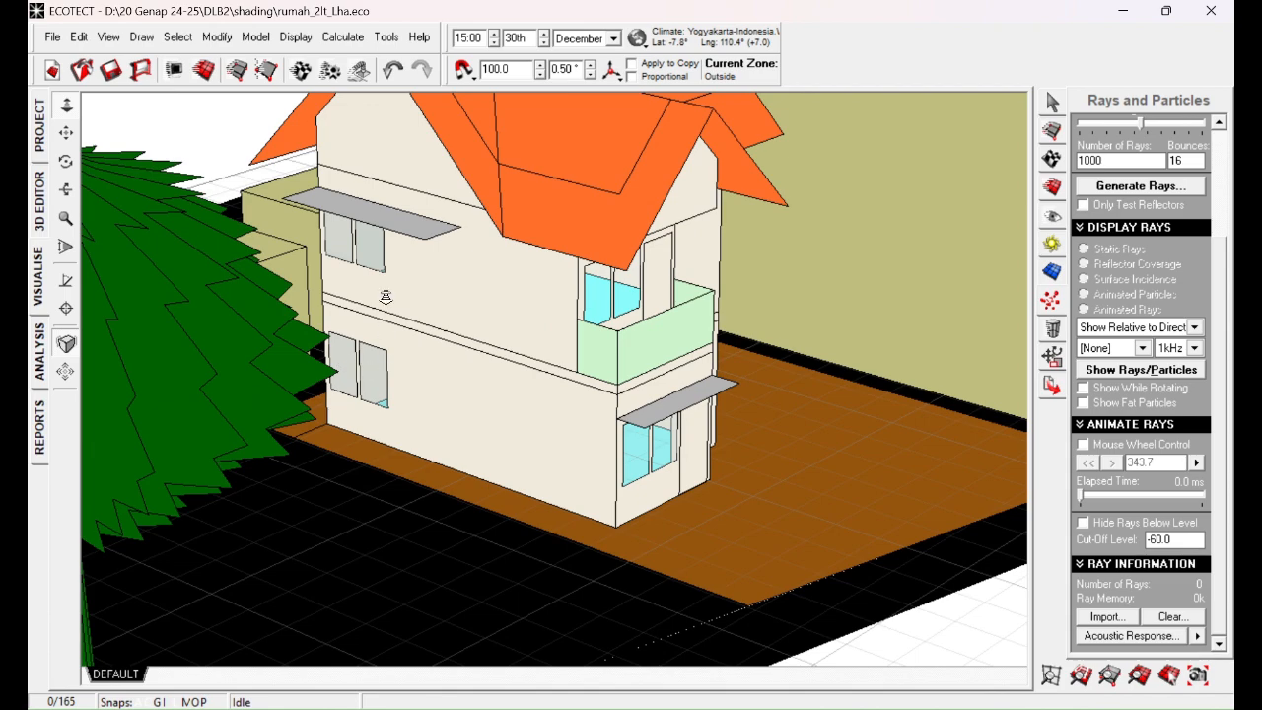
right_drag(385, 297, 604, 467)
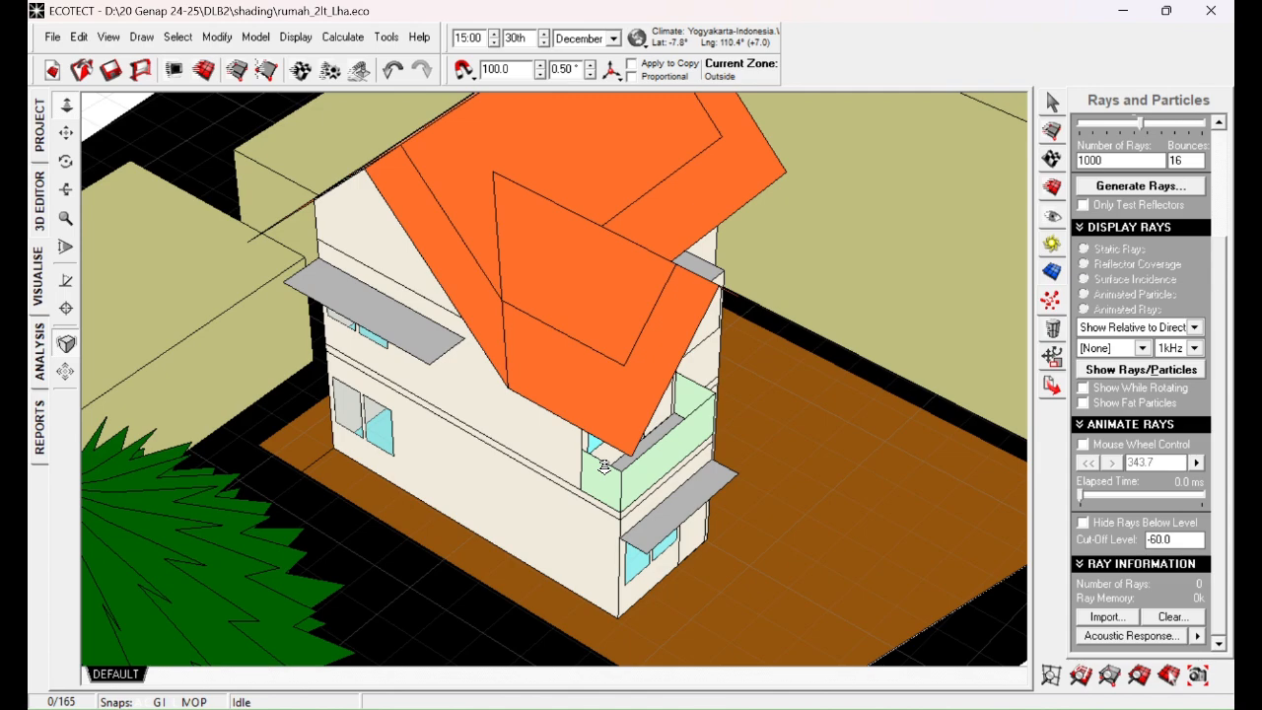
right_drag(605, 467, 637, 461)
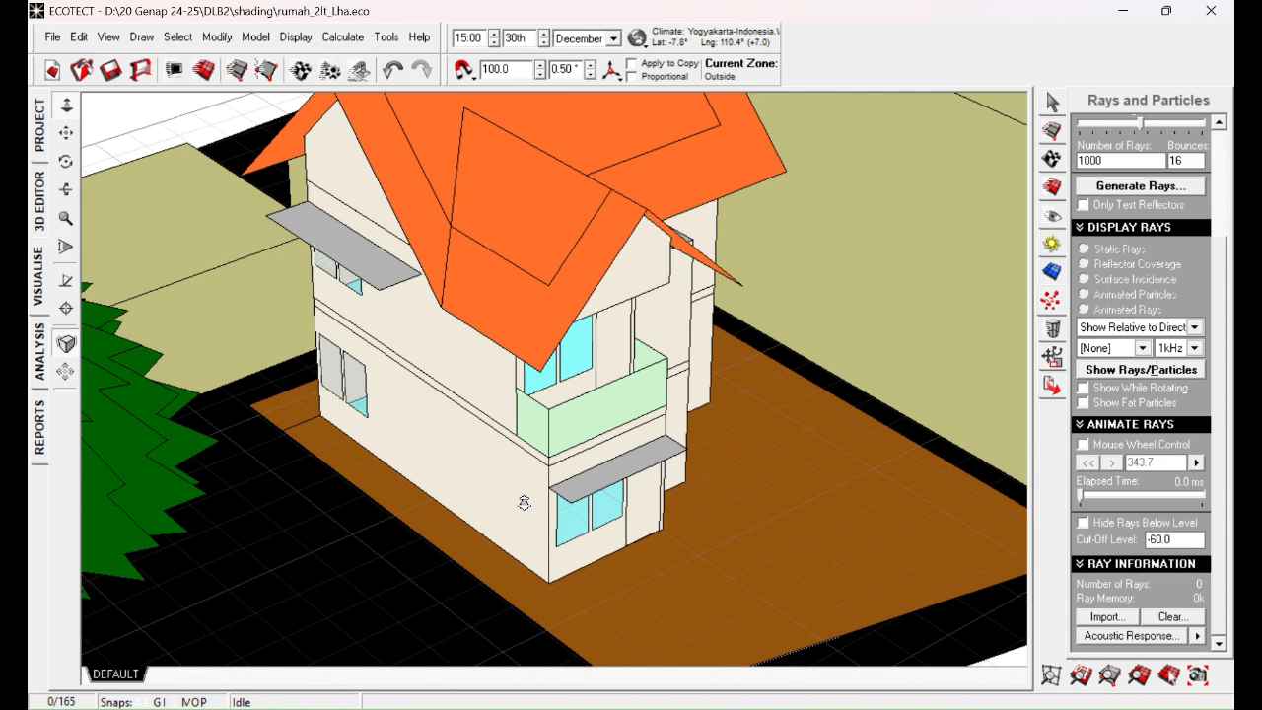
drag(455, 475, 519, 509)
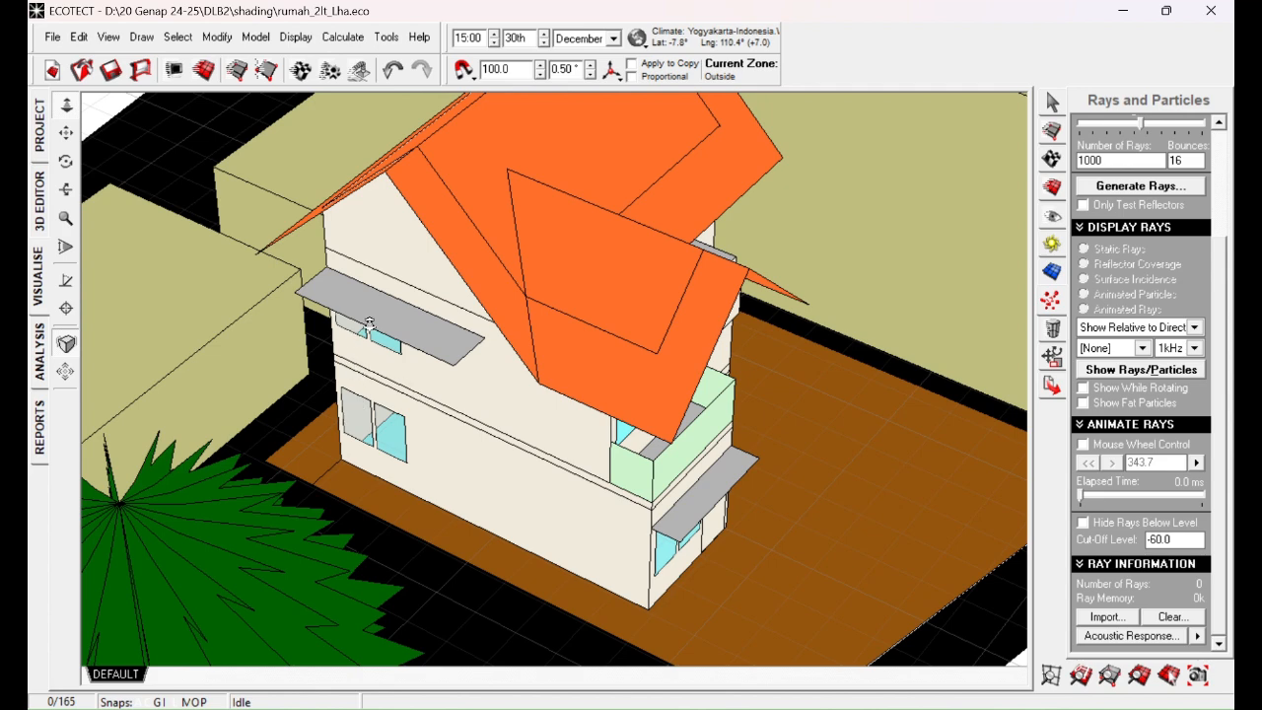
right_drag(671, 365, 589, 314)
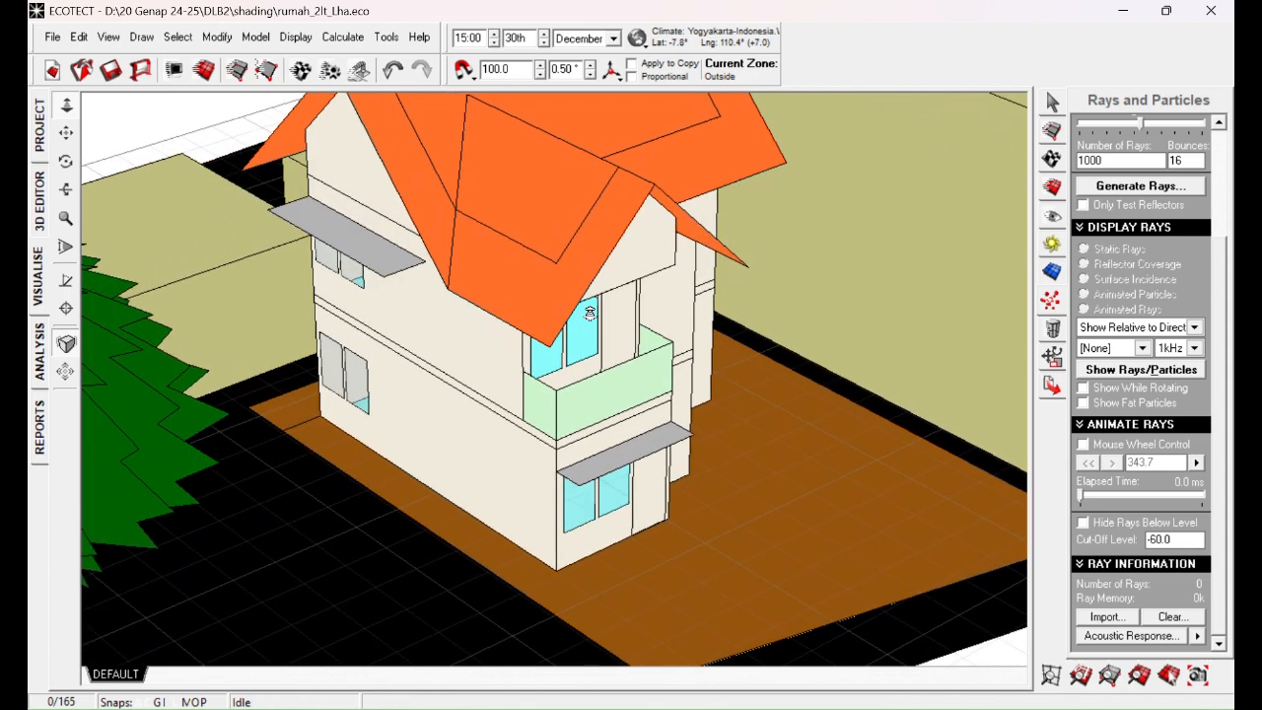
right_drag(693, 282, 296, 362)
right_drag(748, 286, 363, 237)
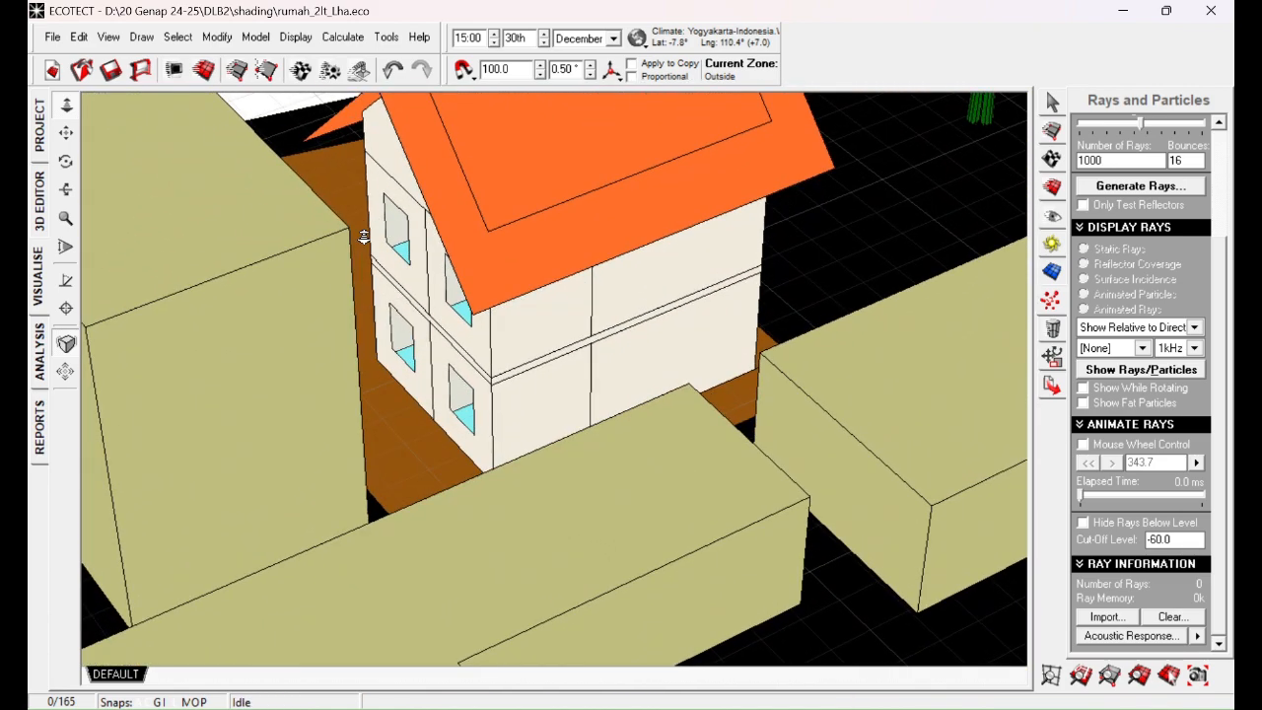
right_drag(485, 320, 480, 345)
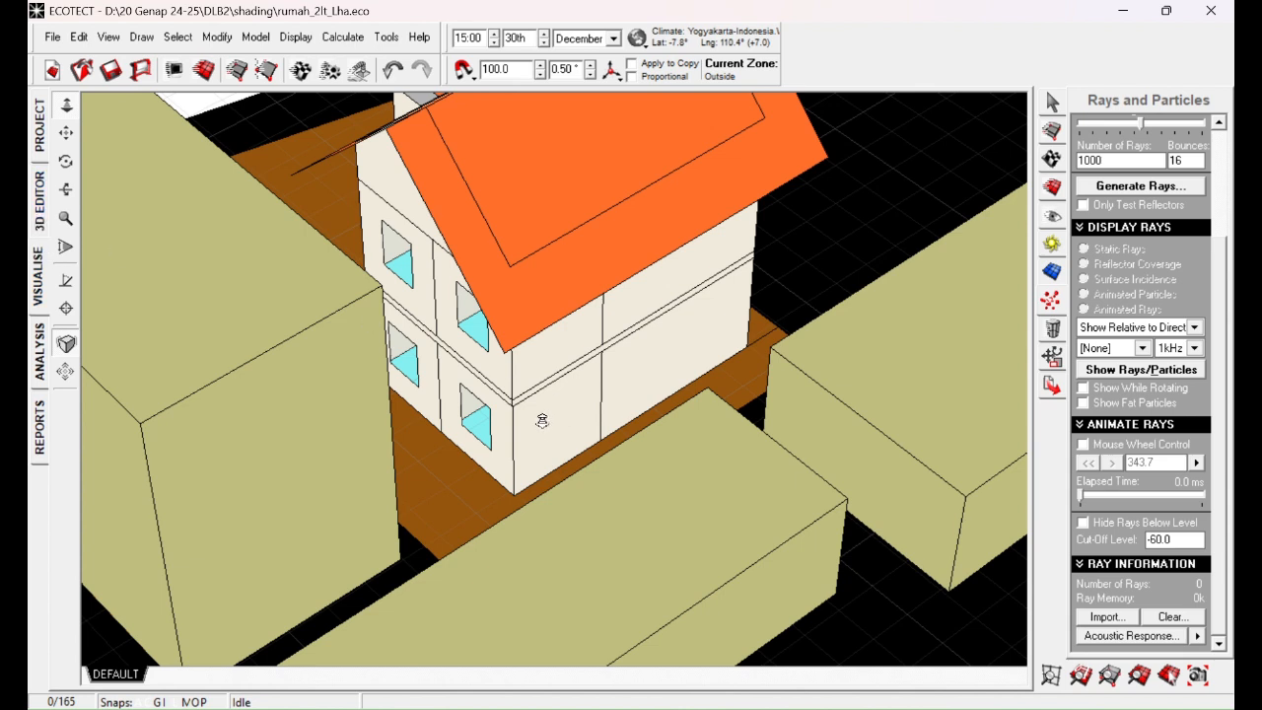
In the 3D Editor, select the four windows on the house's rear facade, tag them as reflectors in Shadow Settings, and deselect them.
click(39, 203)
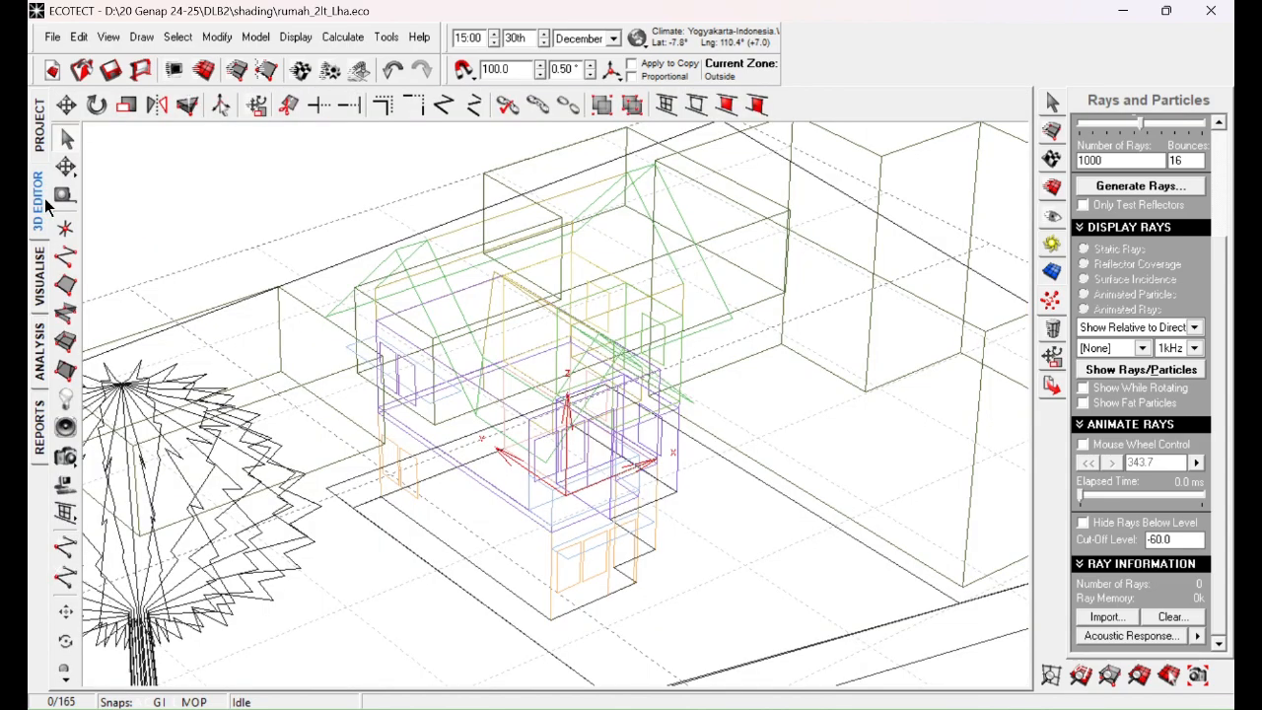
right_drag(855, 446, 550, 515)
click(538, 487)
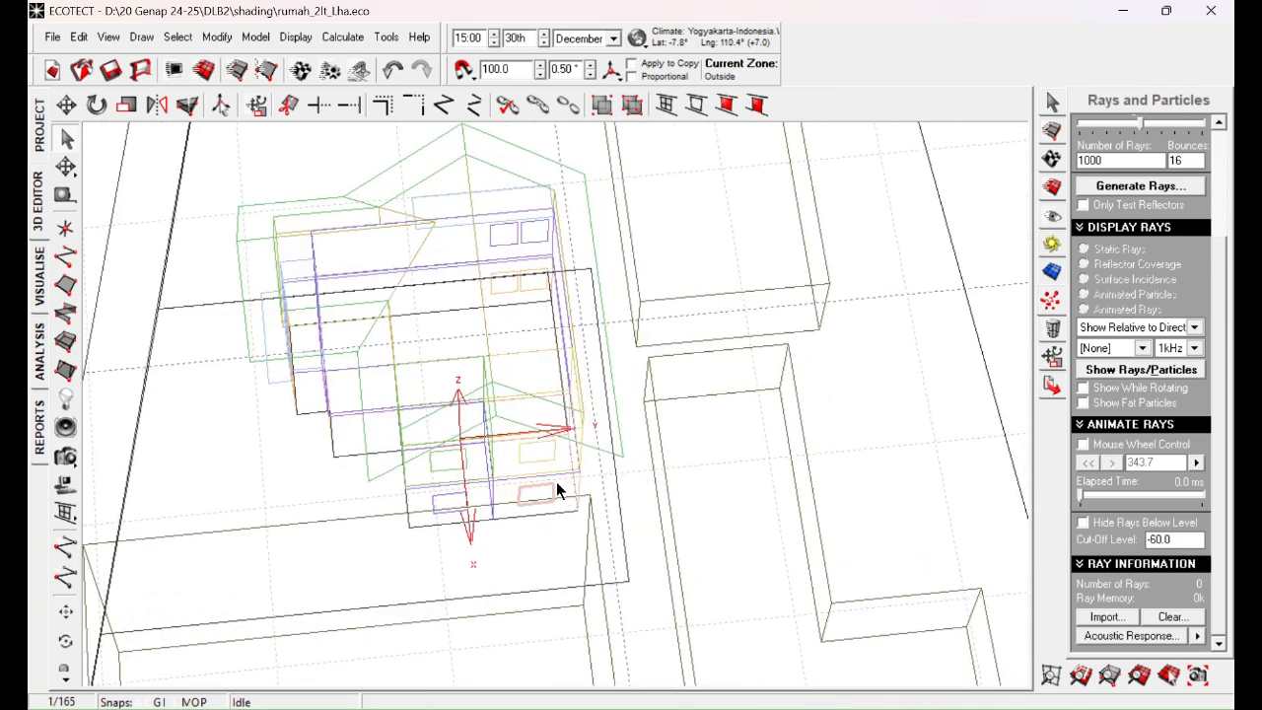
shift+click(453, 495)
shift+click(452, 474)
shift+click(537, 456)
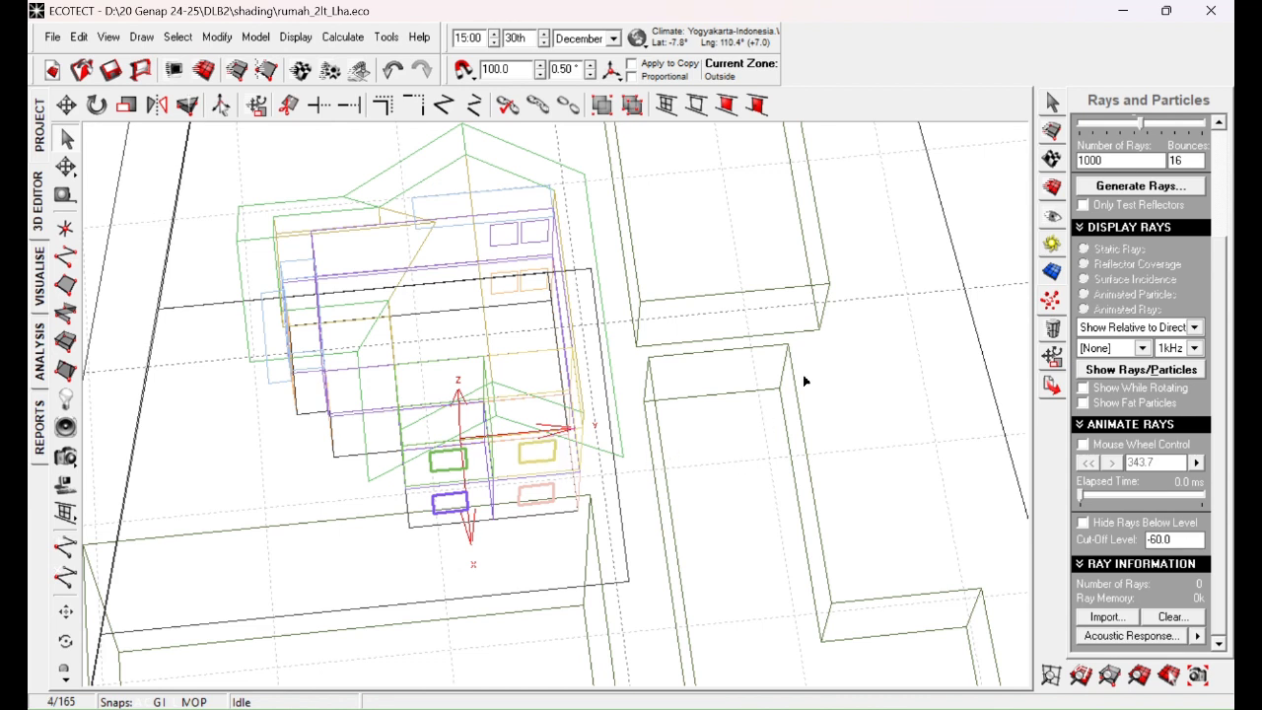
click(1059, 247)
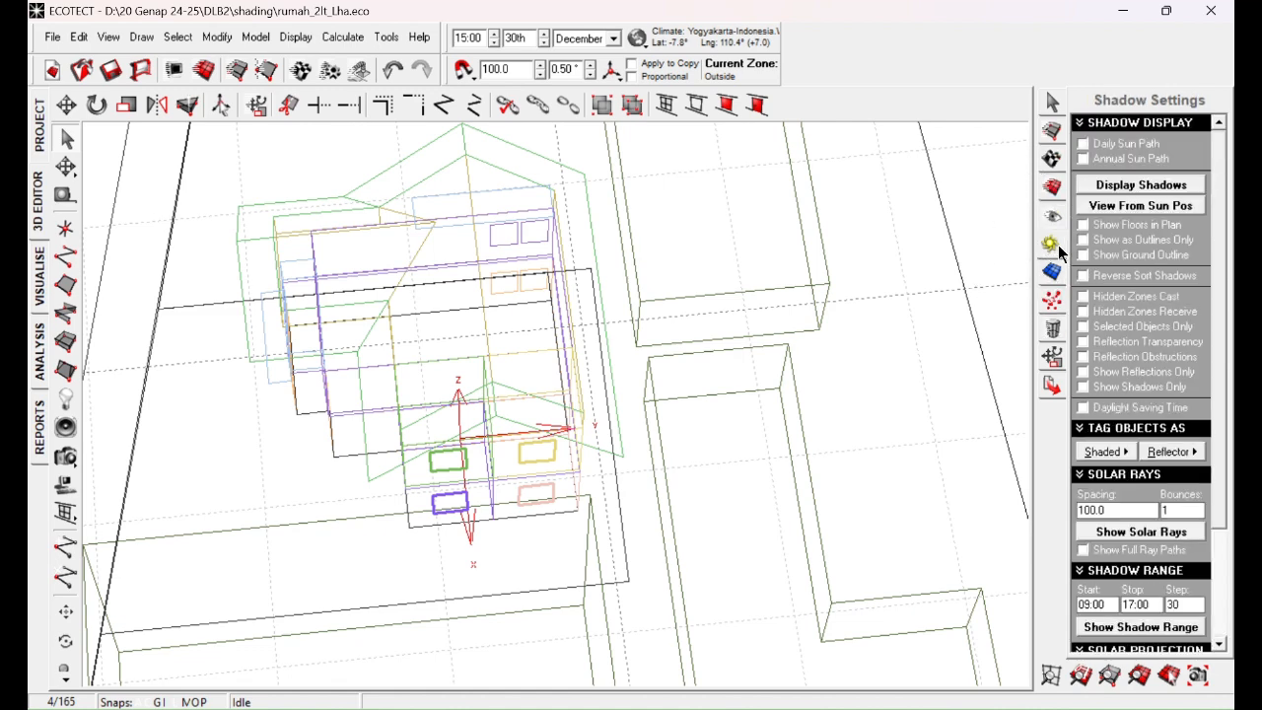
click(1183, 451)
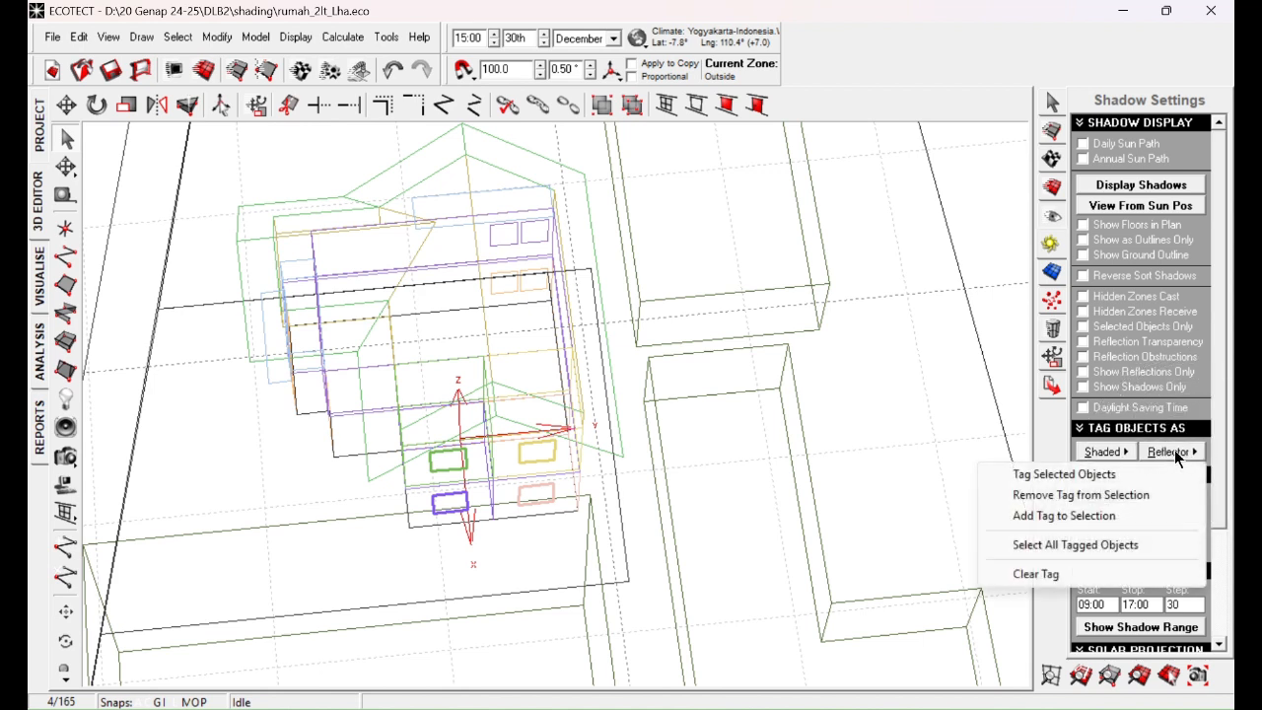
click(1056, 473)
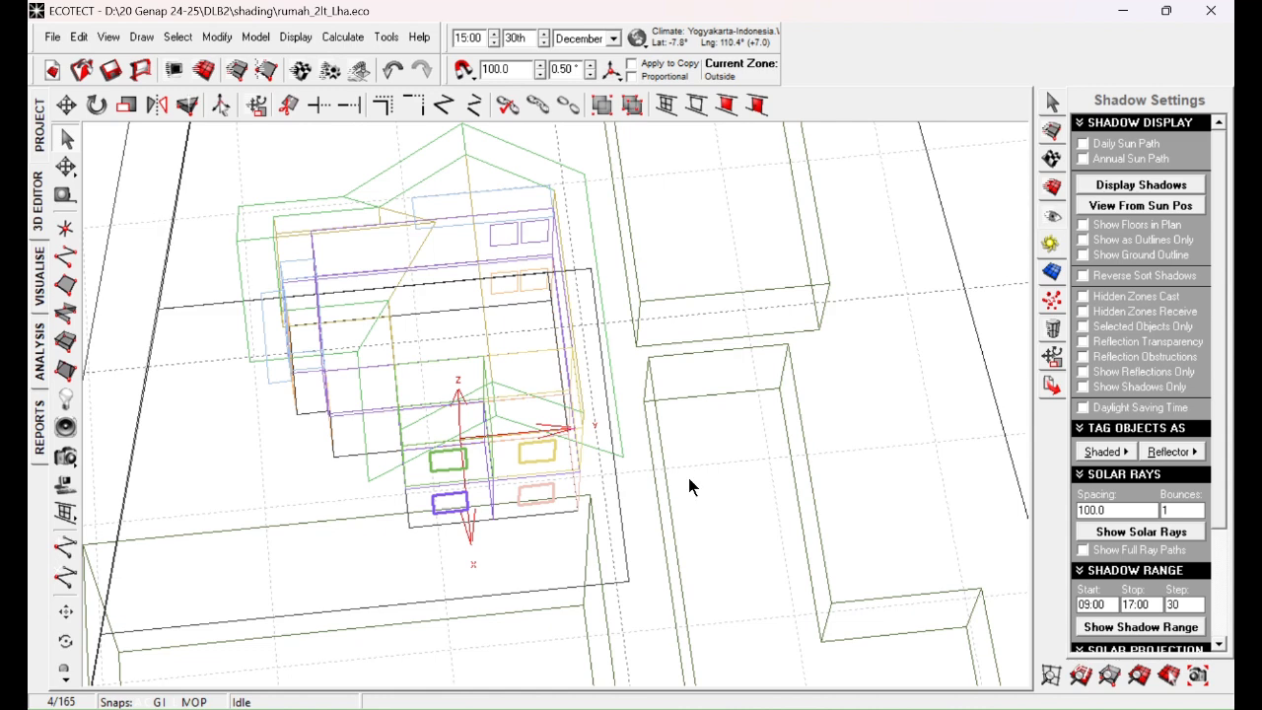
click(638, 515)
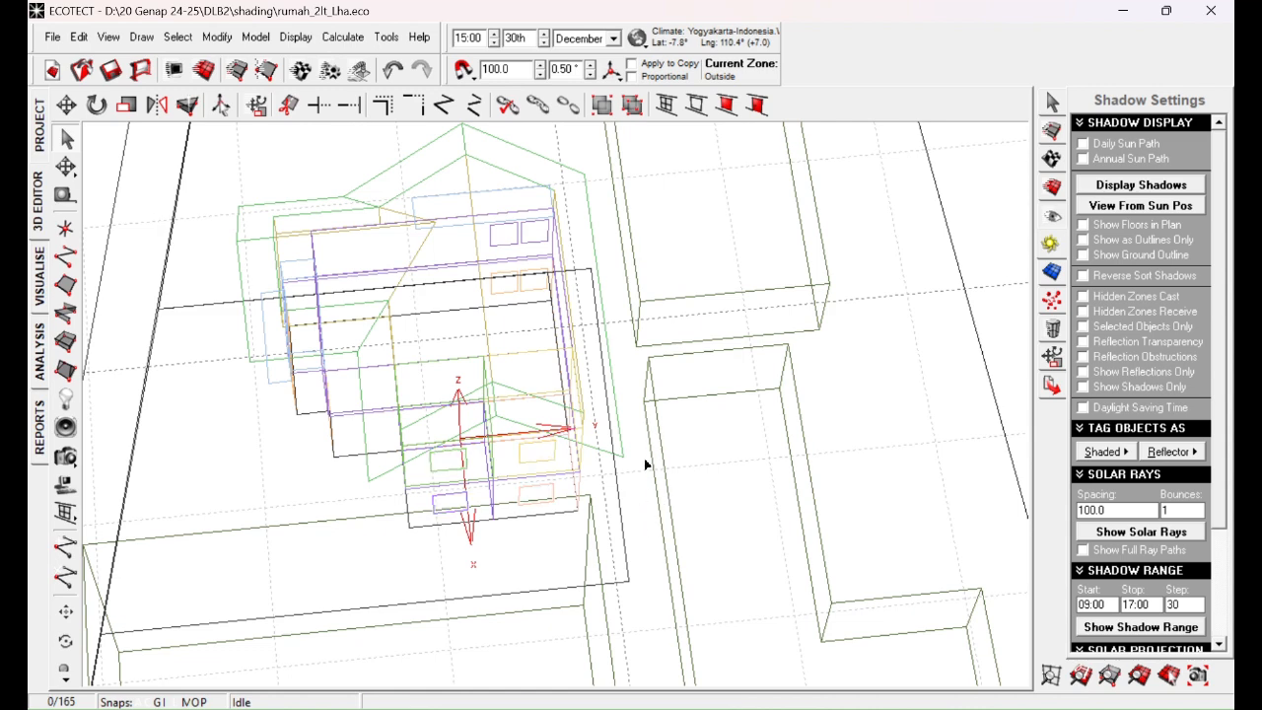
Move the date and time toolbar into the row beside the current zone display.
right_drag(645, 460, 727, 479)
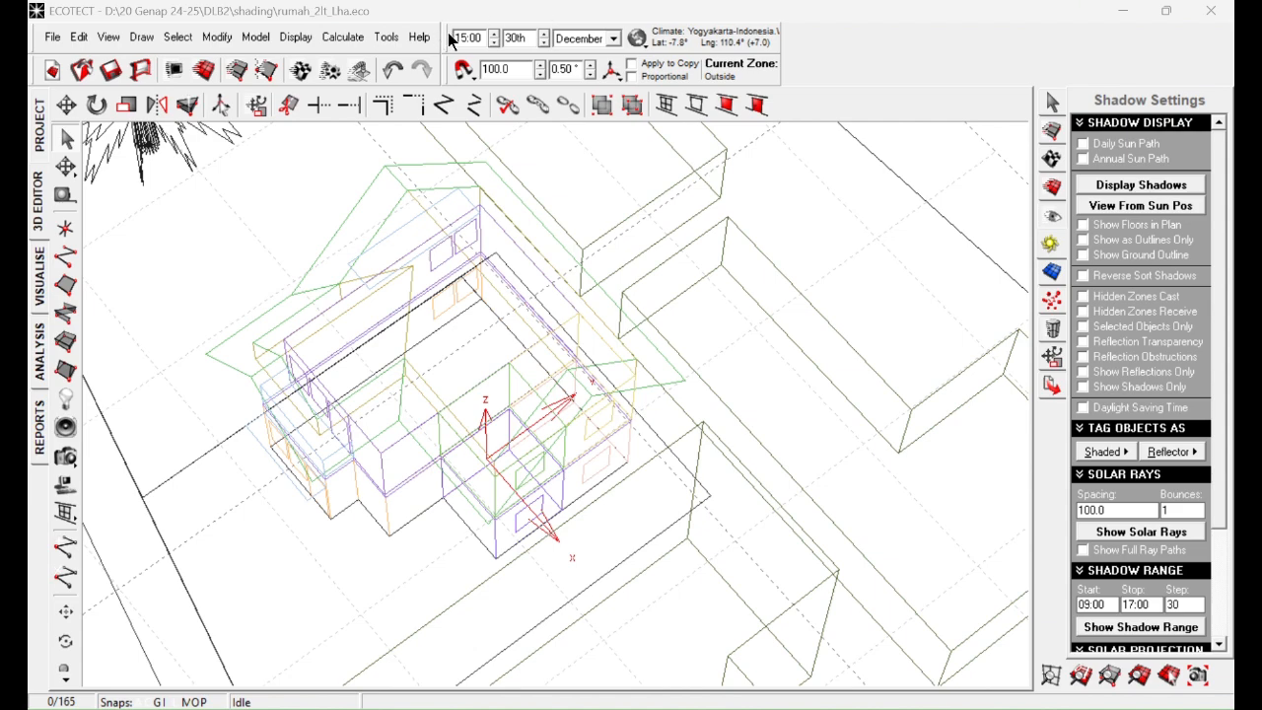
drag(450, 41, 545, 62)
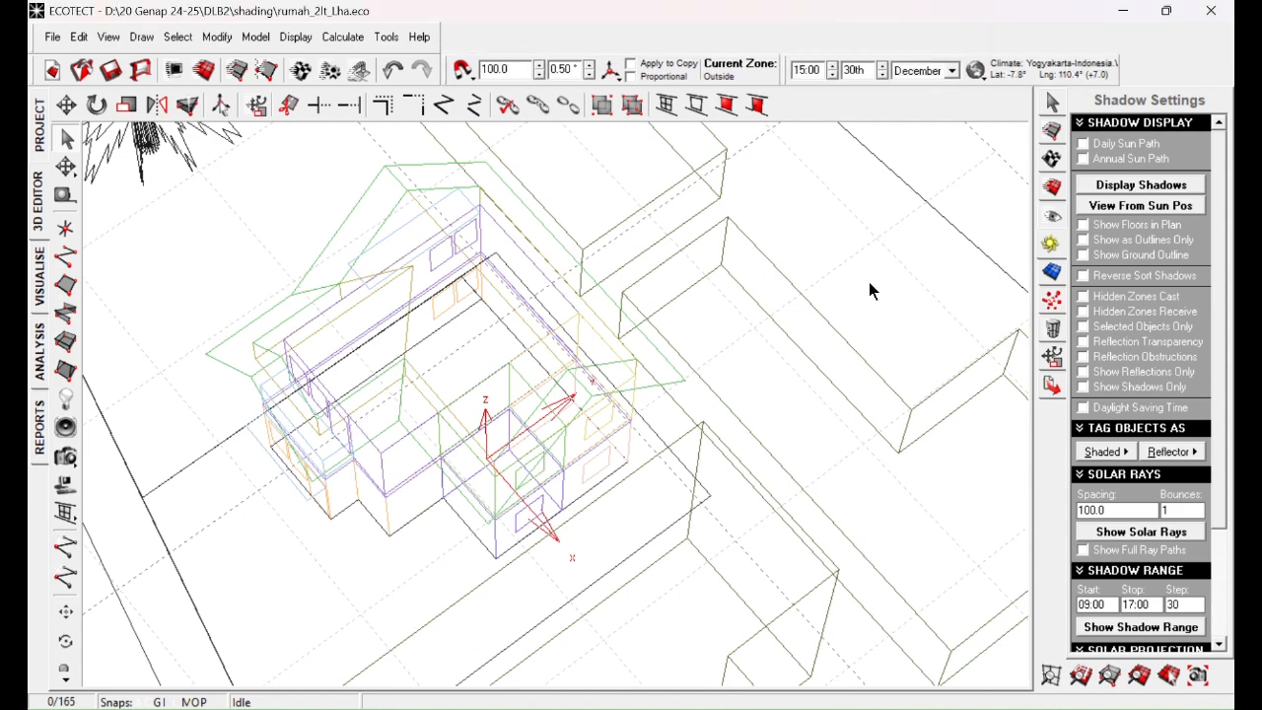
right_drag(755, 361, 594, 358)
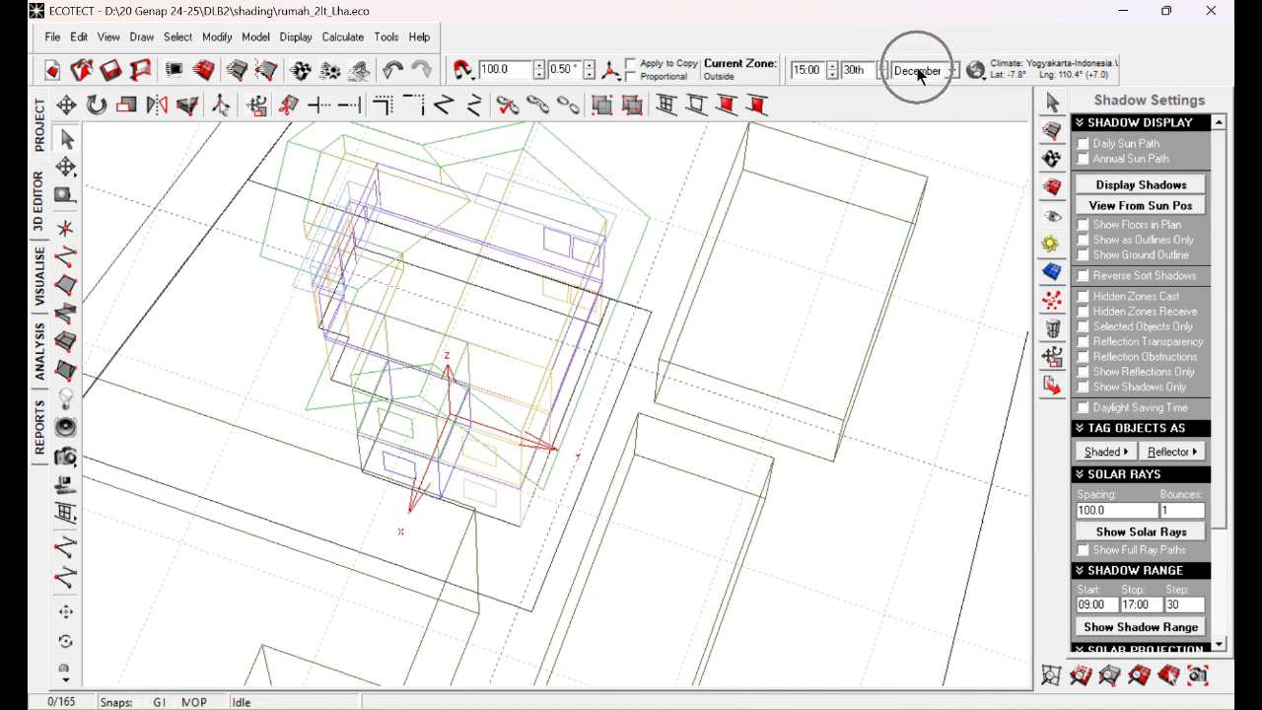
Try to set the shadow date to 21 December.
double_click(856, 70)
text(21)
click(918, 71)
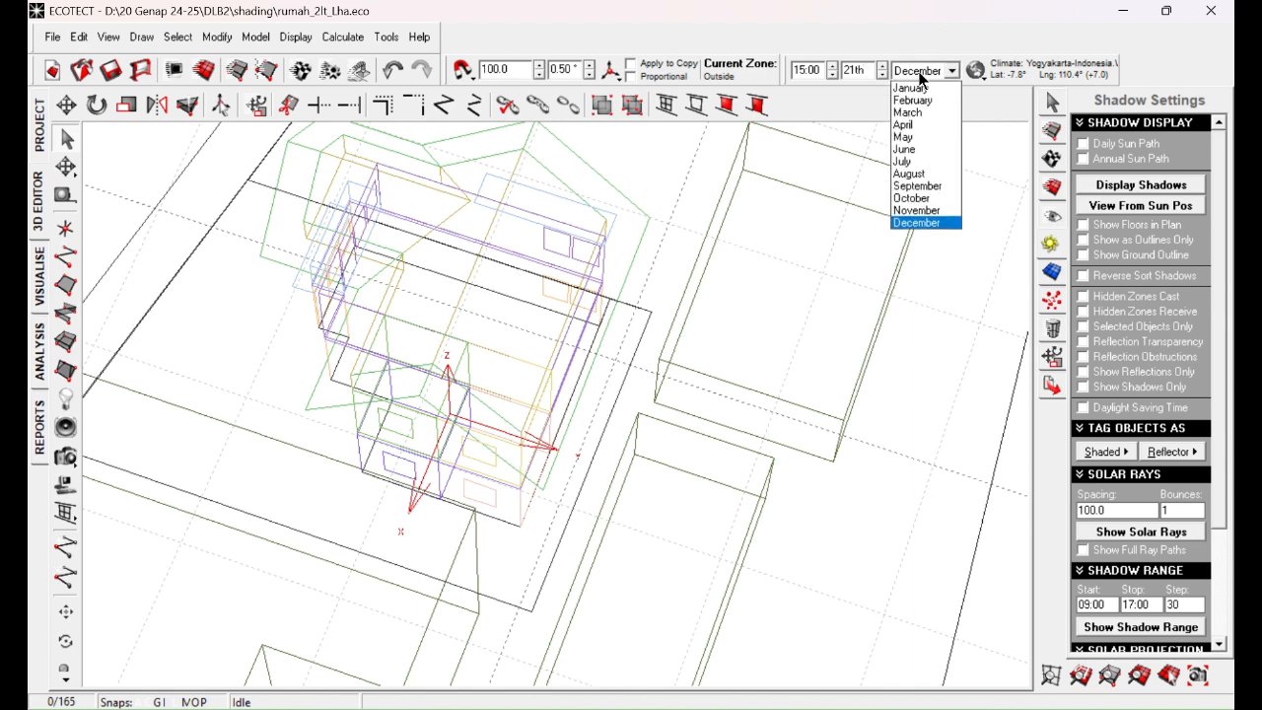
click(918, 71)
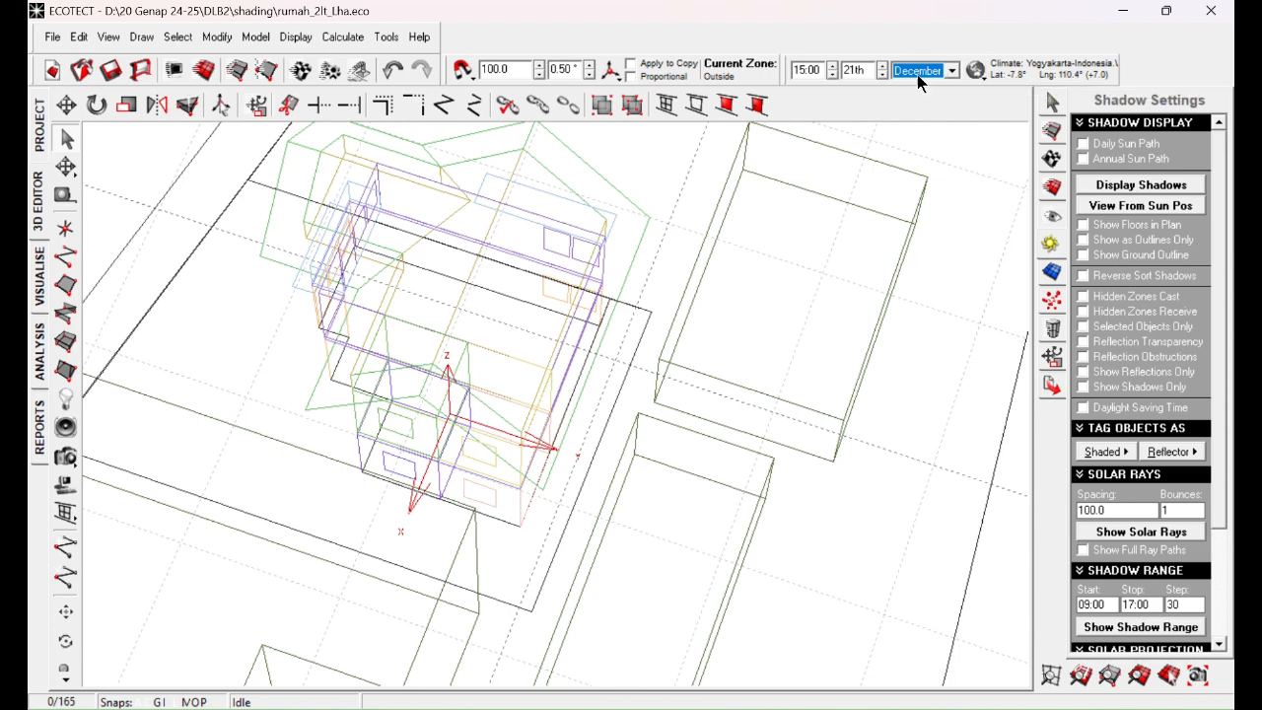
Set the time of day to 10:00.
drag(803, 66, 790, 69)
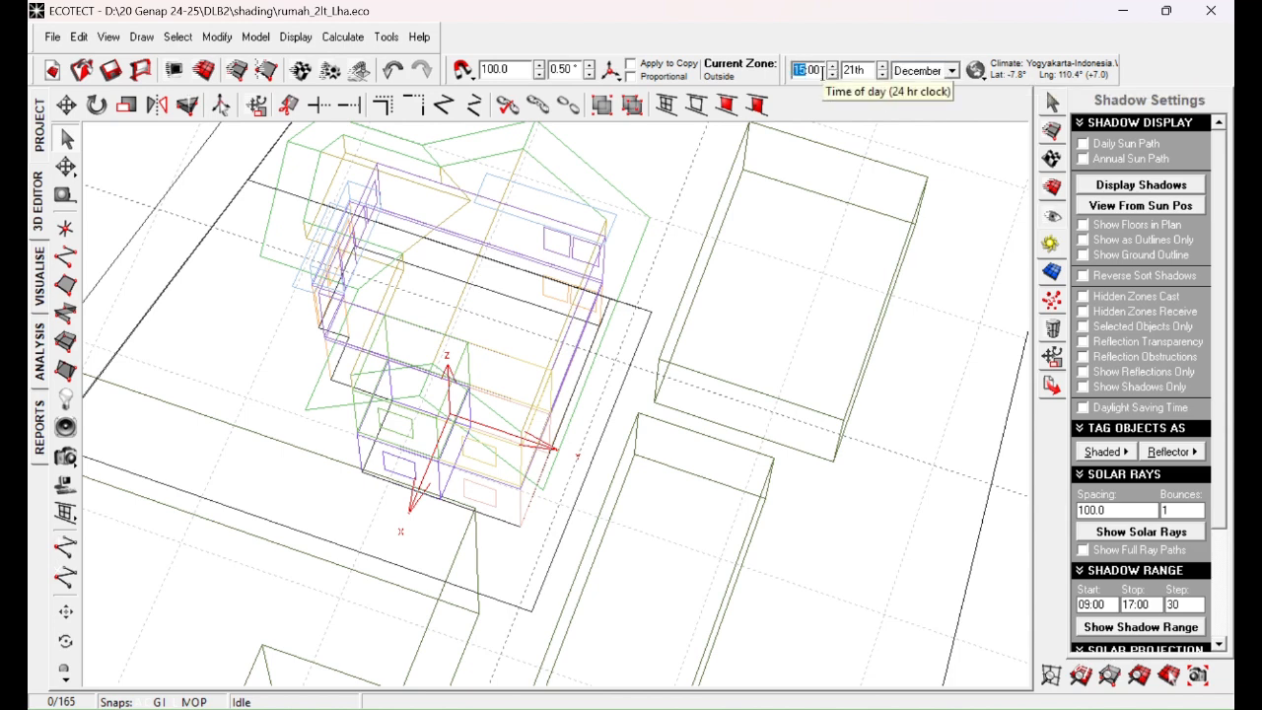
text(1)
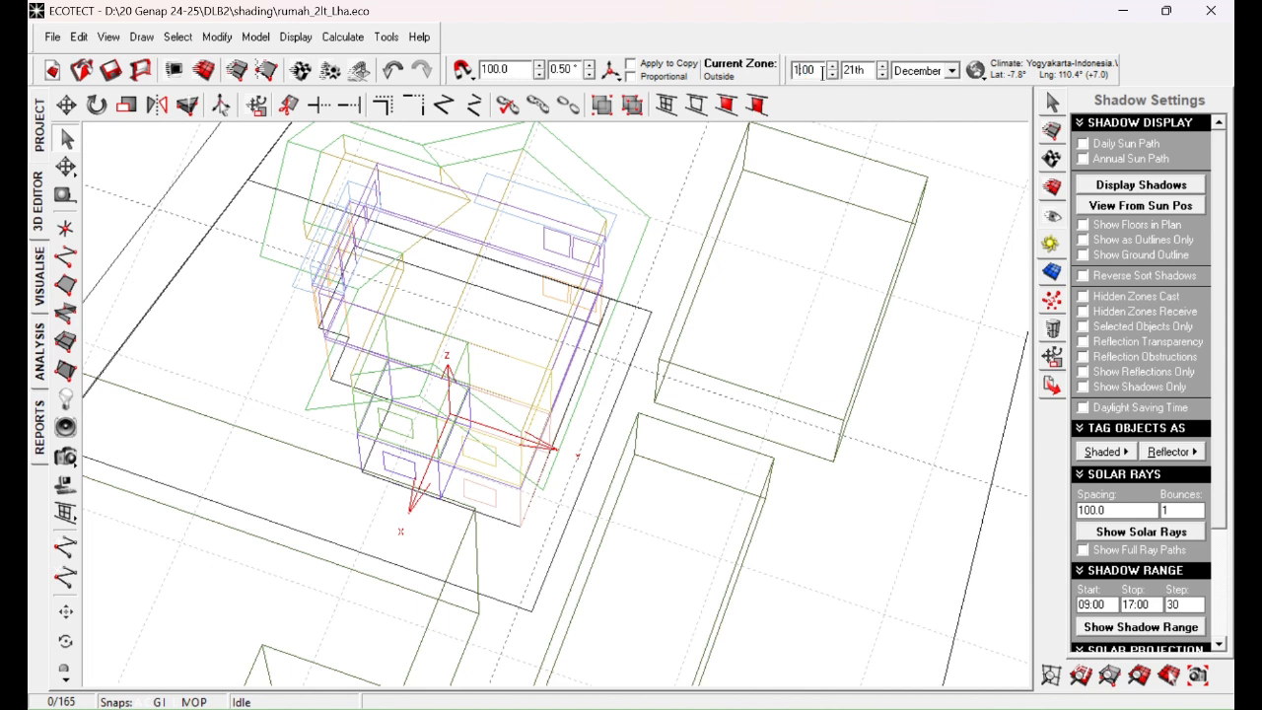
text(0)
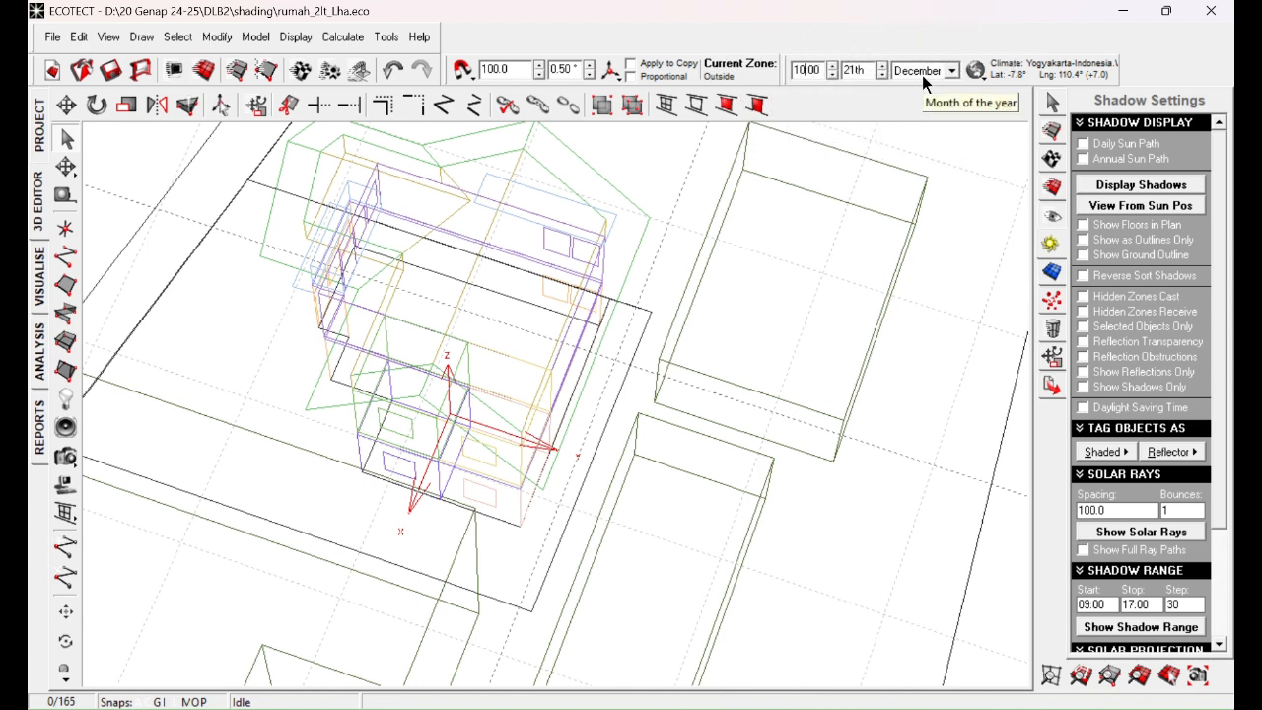
key(Return)
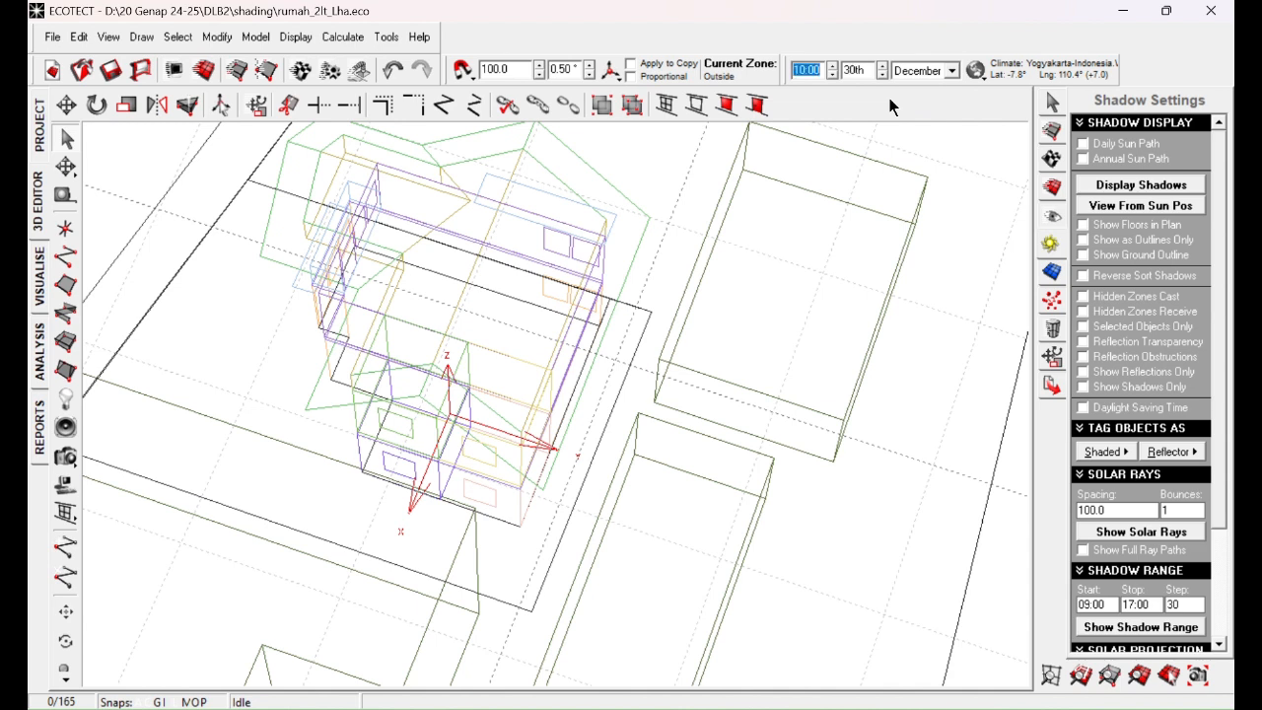
Set the shadow date's day to the 21st and show the solar rays for the tagged windows.
double_click(855, 69)
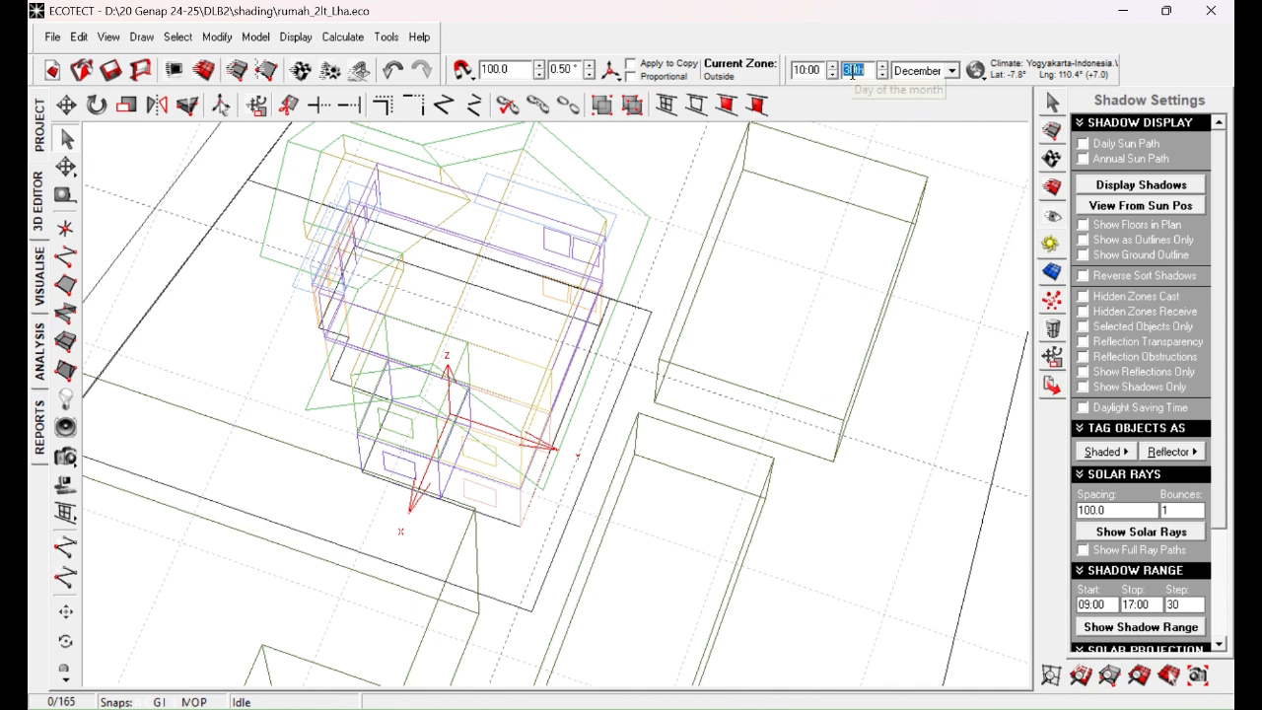
text(21)
key(Return)
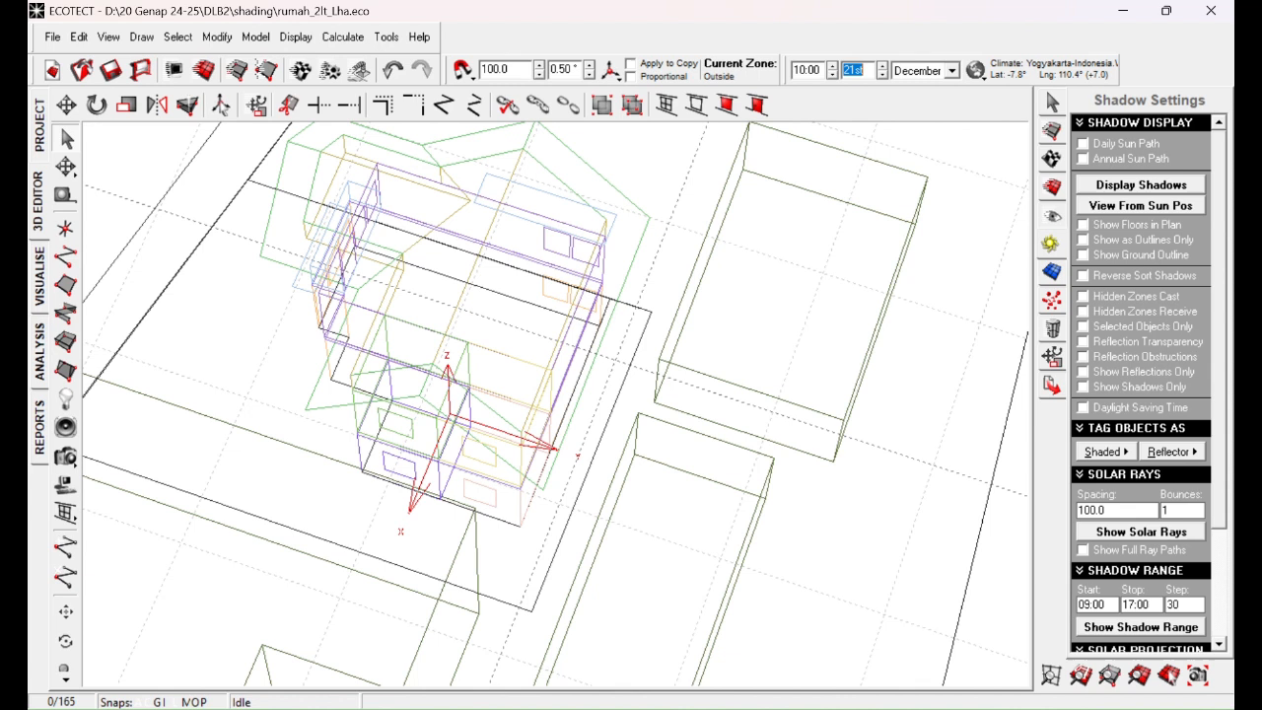
click(1150, 539)
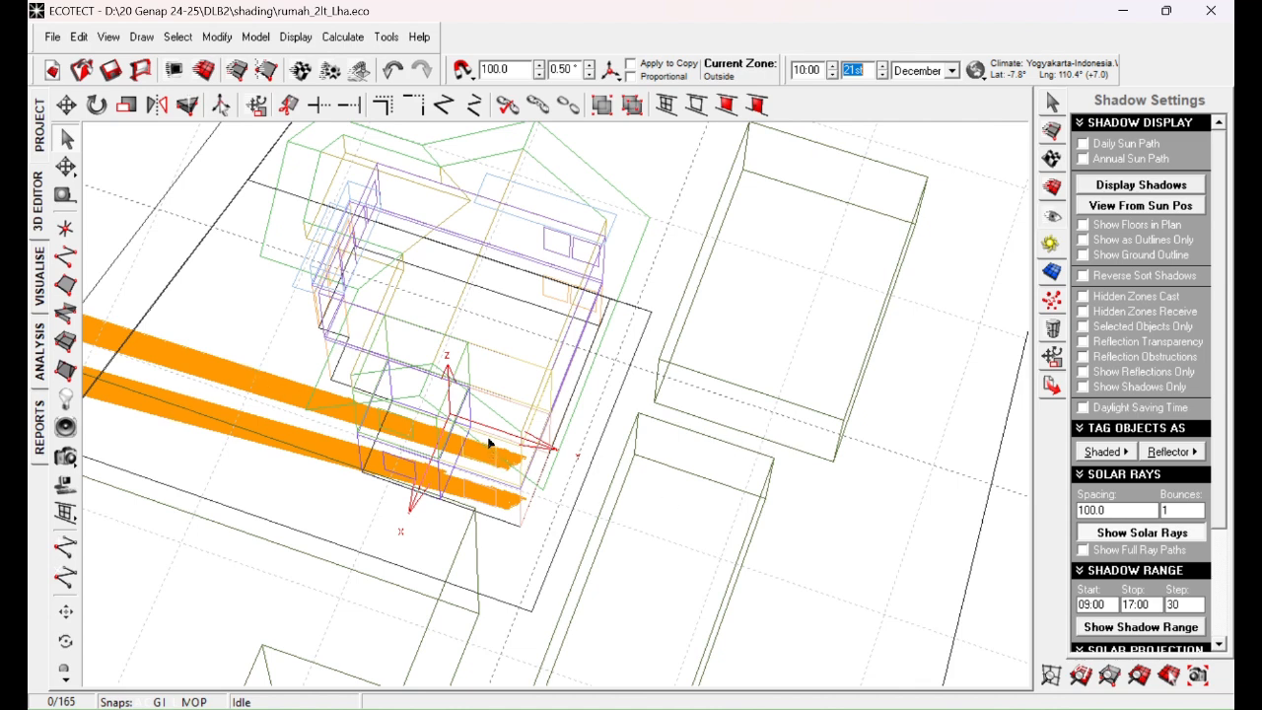
Display the model in the Visualise view and examine the solar rays at the house's rear windows.
click(810, 68)
key(ctrl)
key(ctrl)
key(ctrl)
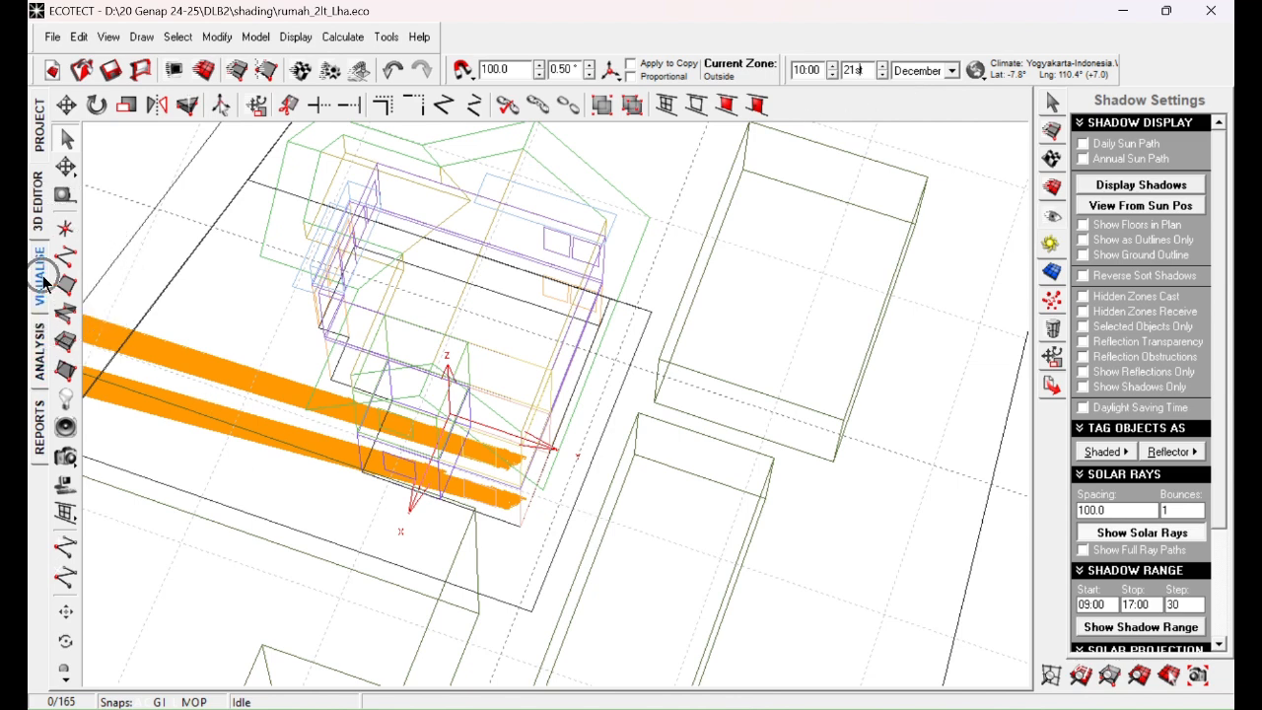
click(40, 278)
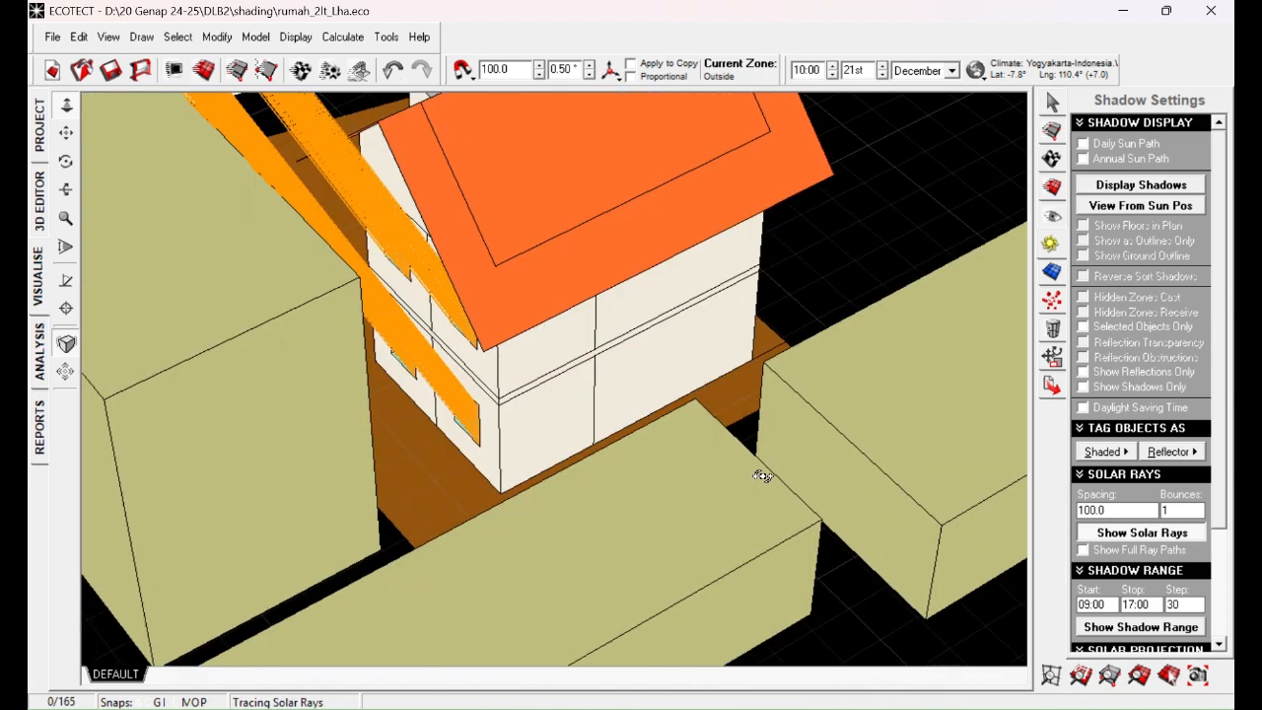
right_drag(763, 476, 753, 482)
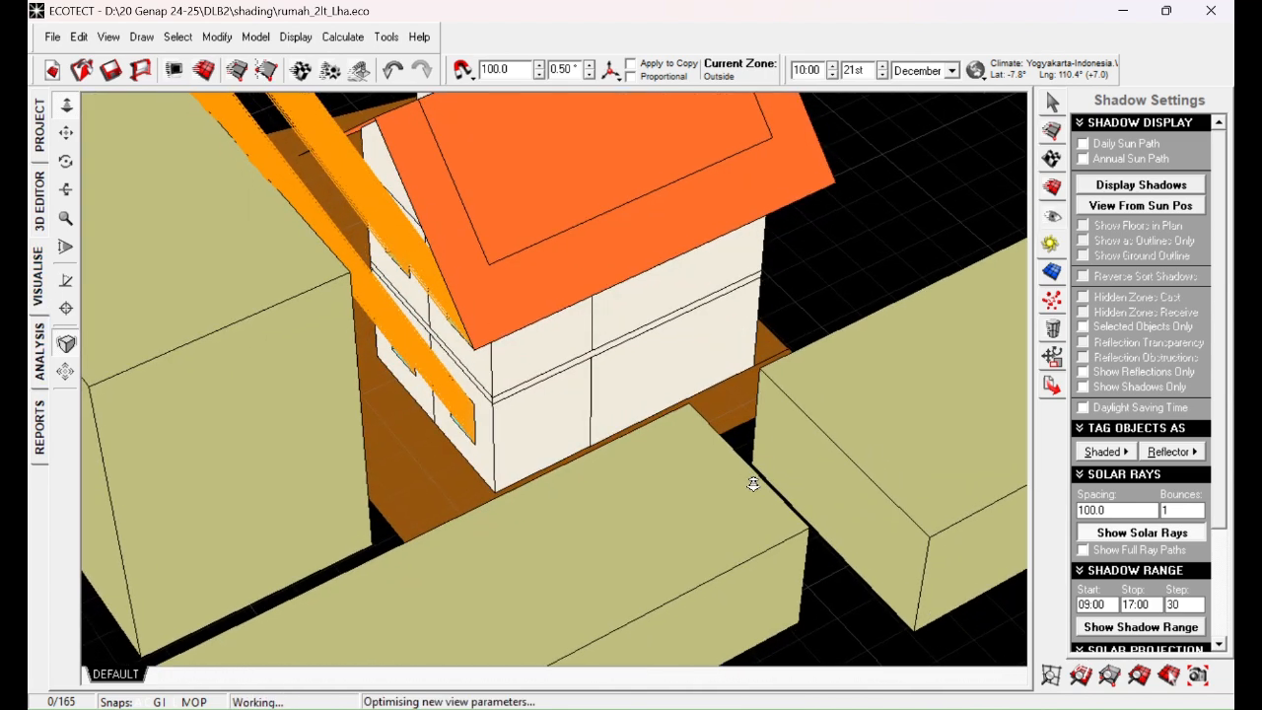
right_drag(509, 466, 484, 425)
middle_drag(482, 323, 512, 342)
right_drag(489, 331, 527, 373)
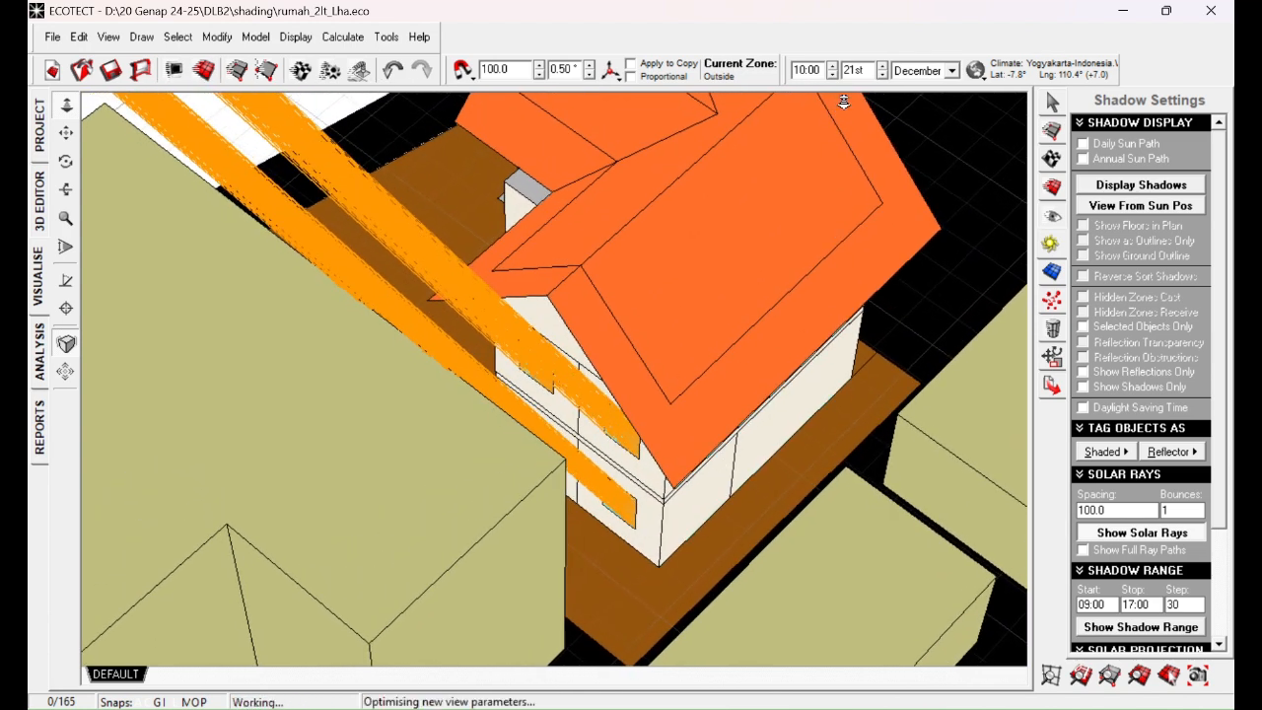
Set the time of day to 09:45 and inspect the solar rays at the rear windows.
key(ctrl)
key(ctrl)
key(ctrl)
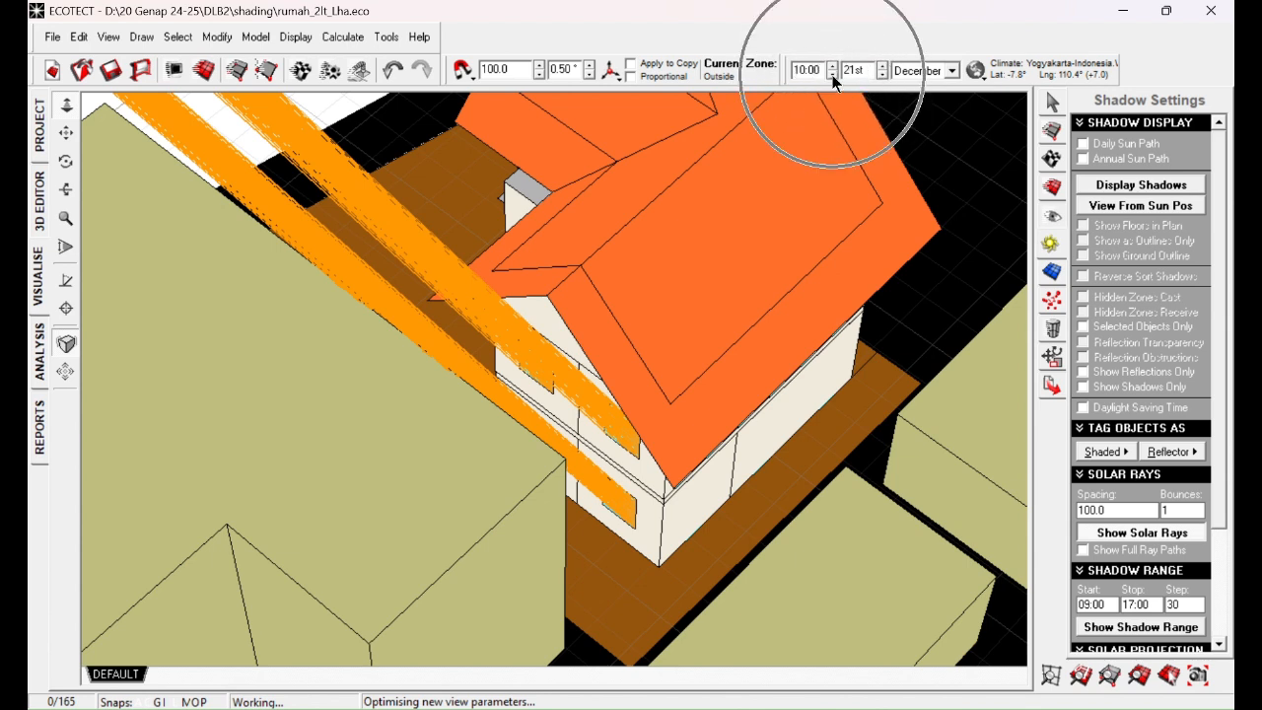
click(832, 75)
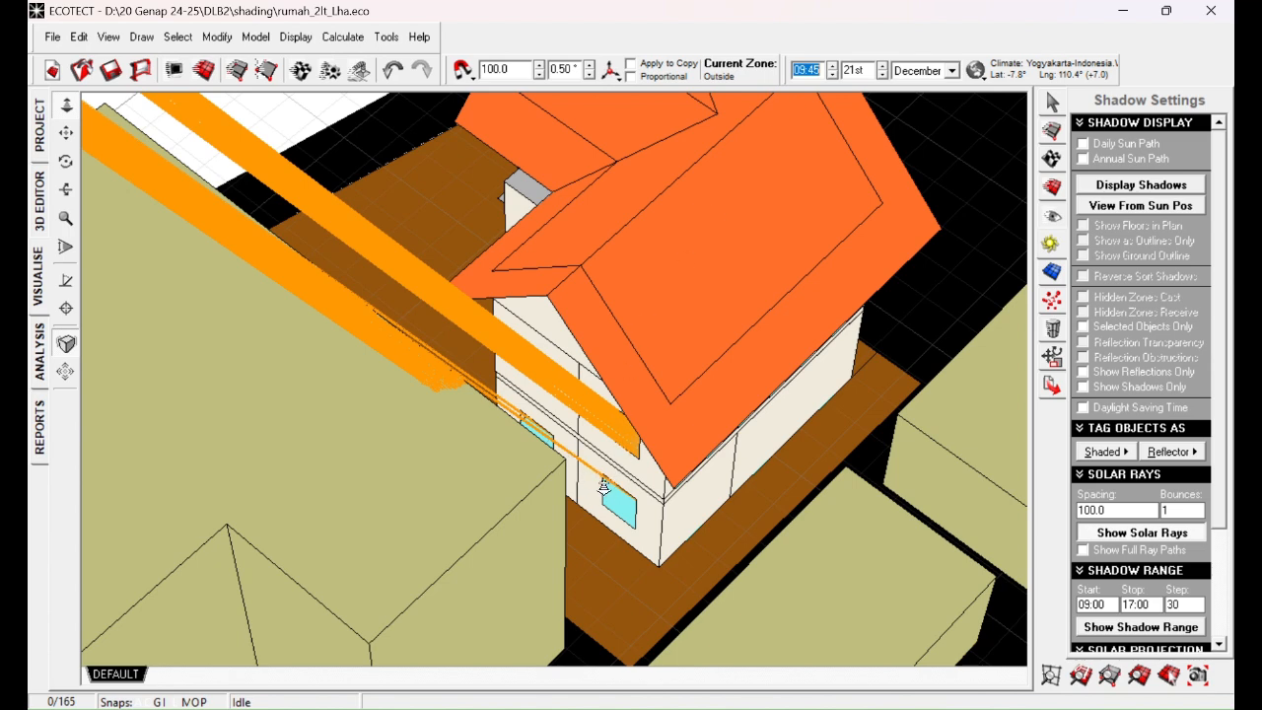
right_drag(676, 341, 673, 359)
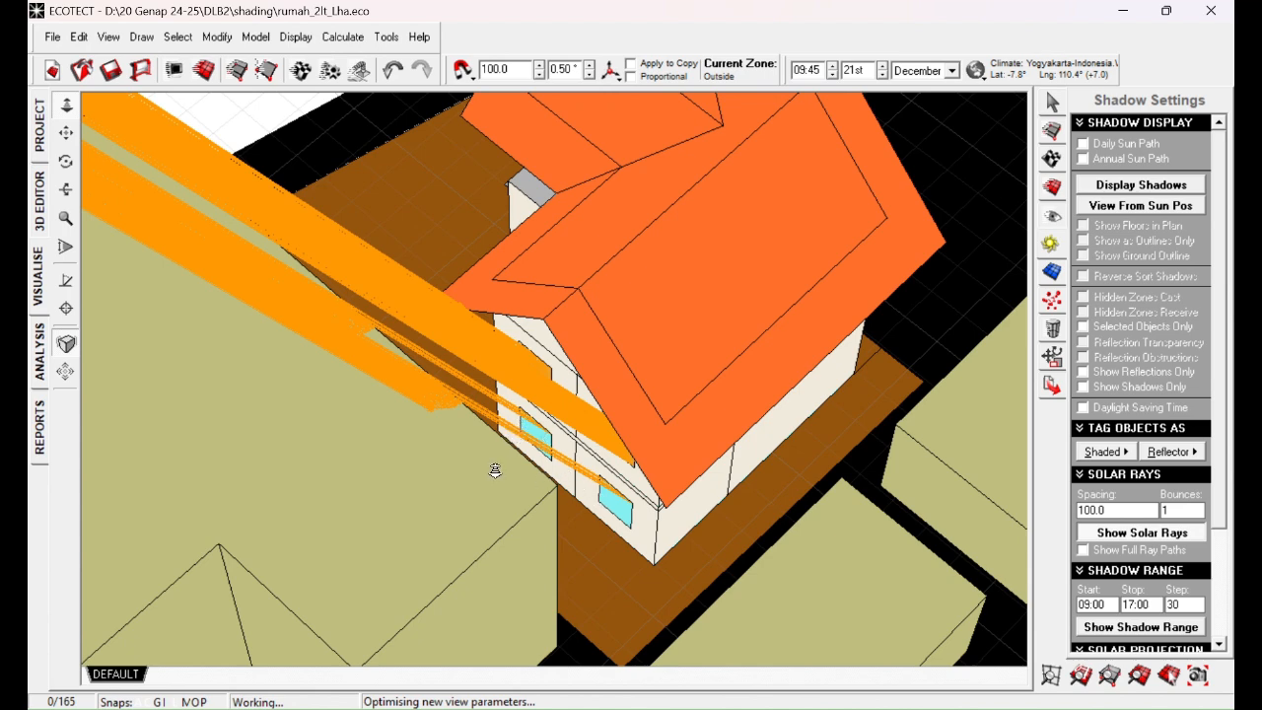
mouse_move(612, 402)
right_down()
mouse_move(598, 383)
mouse_move(606, 329)
mouse_move(603, 381)
right_up()
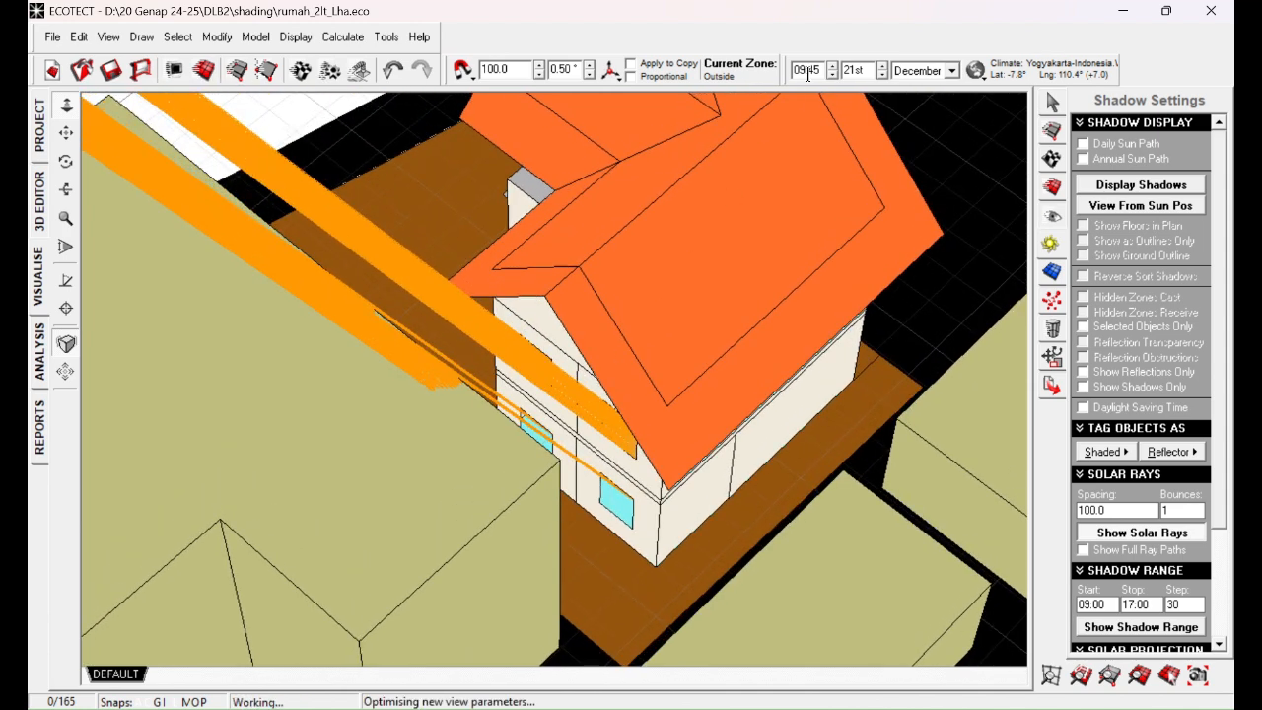
Set the shadow month to September and compare the solar rays at the rear windows at 10:00 and 09:45.
click(931, 70)
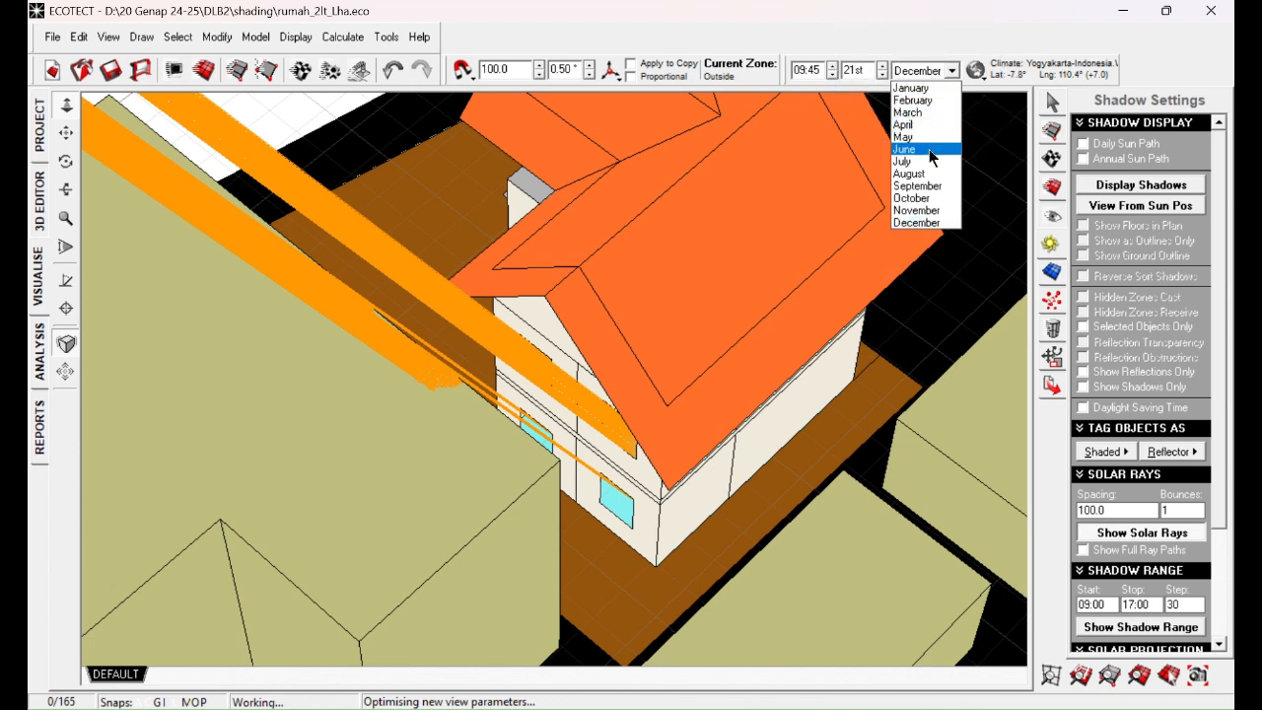
click(917, 185)
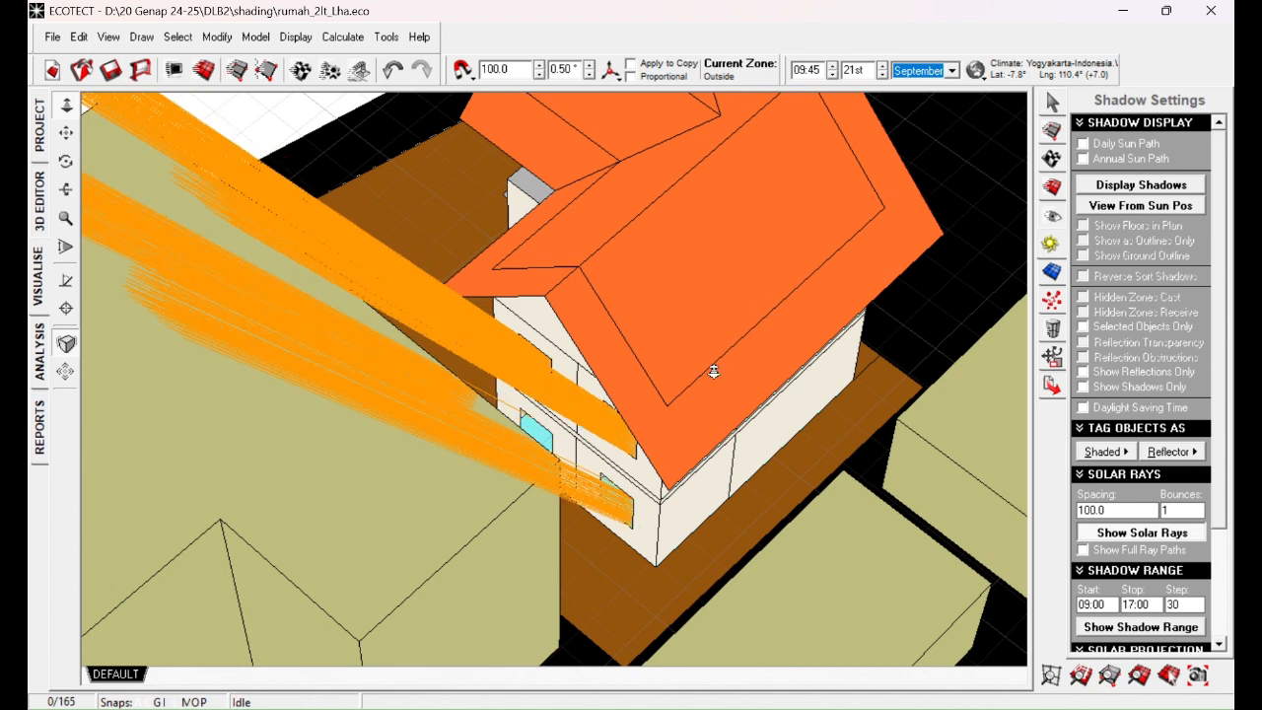
click(832, 66)
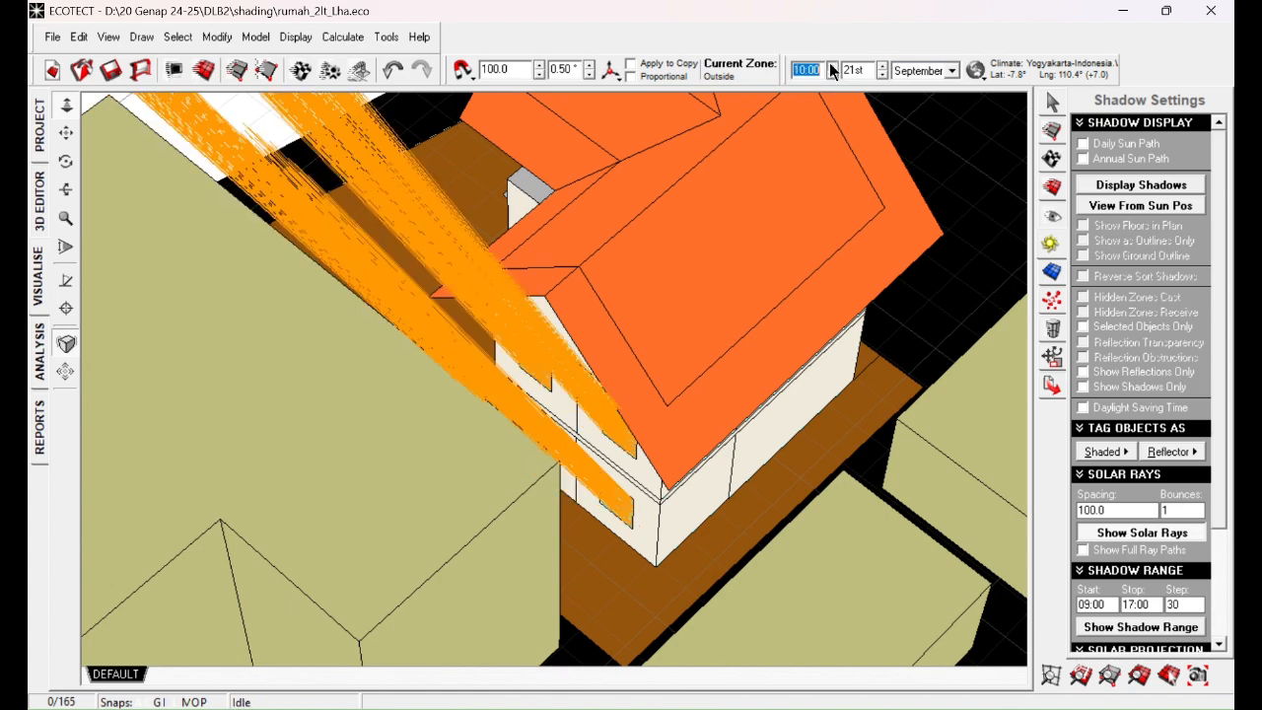
right_drag(668, 539, 578, 431)
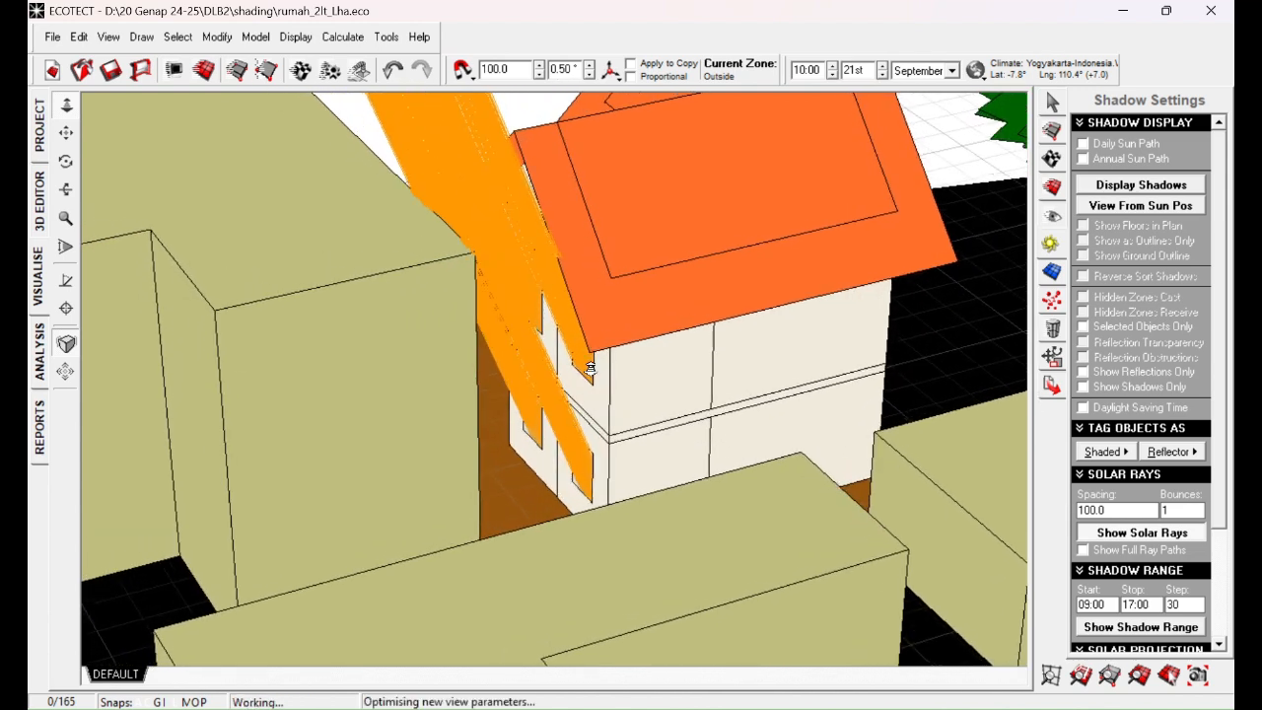
click(833, 75)
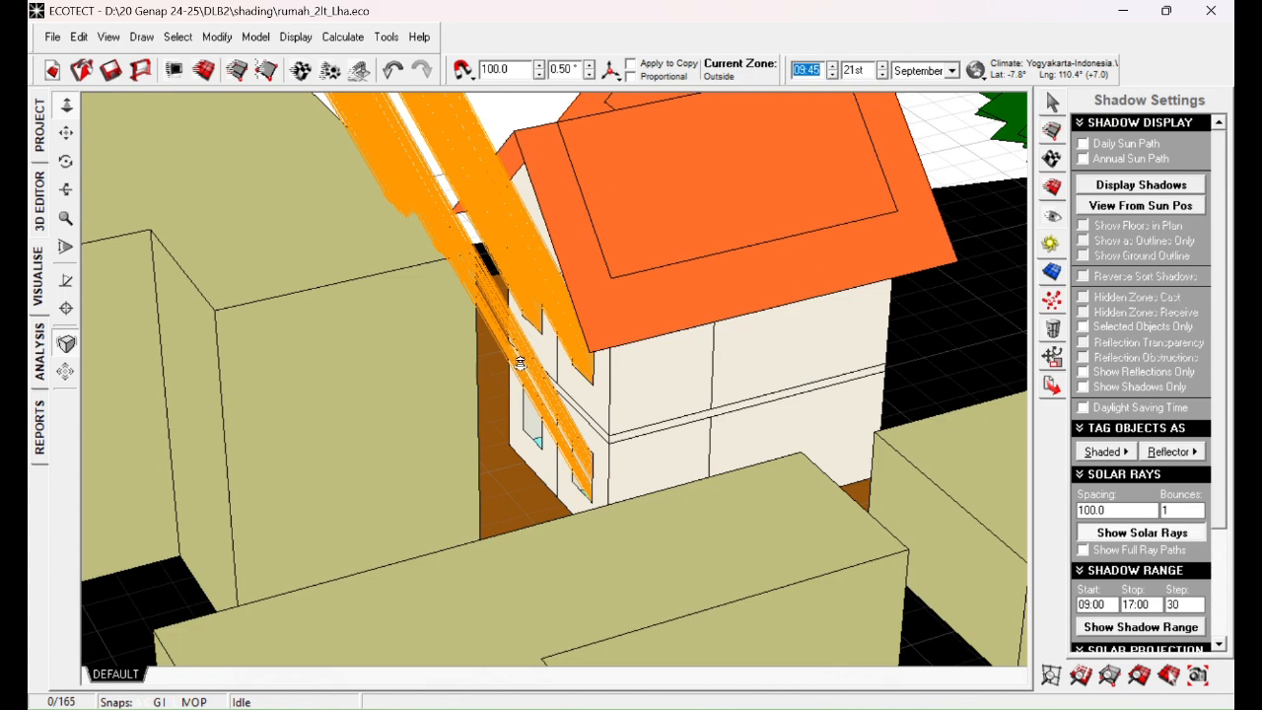
right_drag(608, 475, 613, 559)
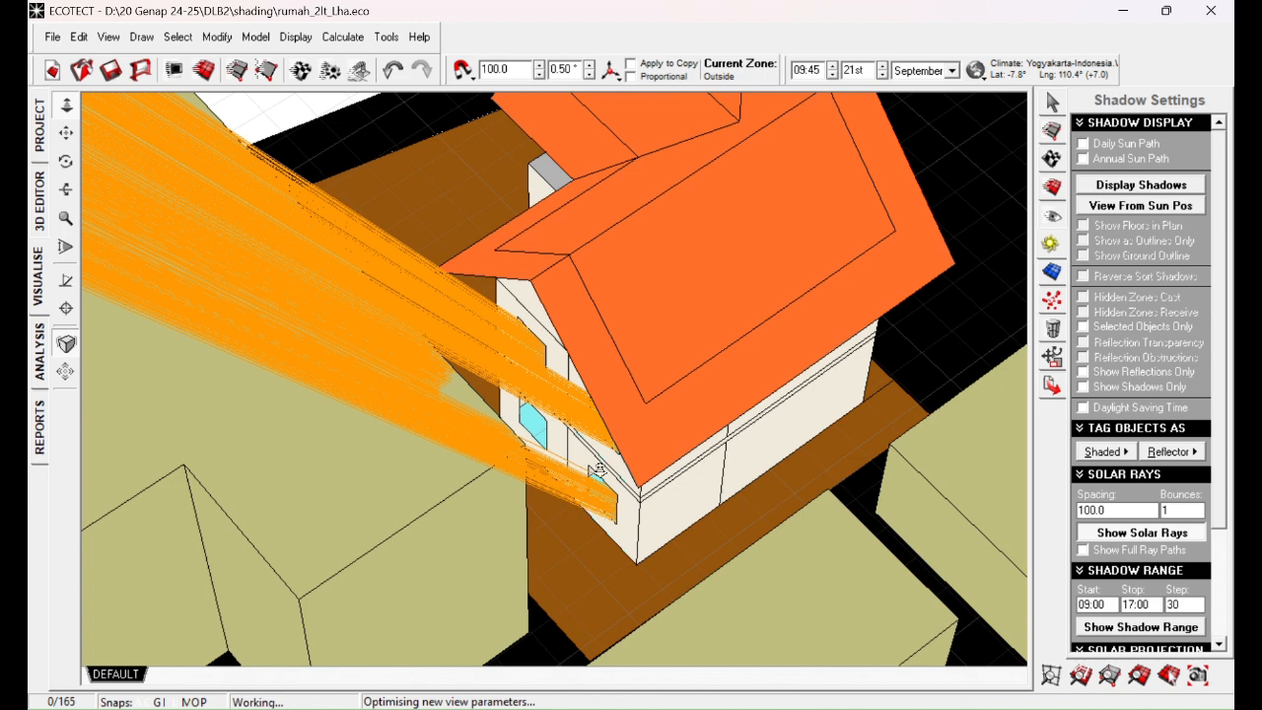
mouse_move(601, 491)
right_down()
mouse_move(587, 458)
mouse_move(554, 461)
mouse_move(570, 431)
right_up()
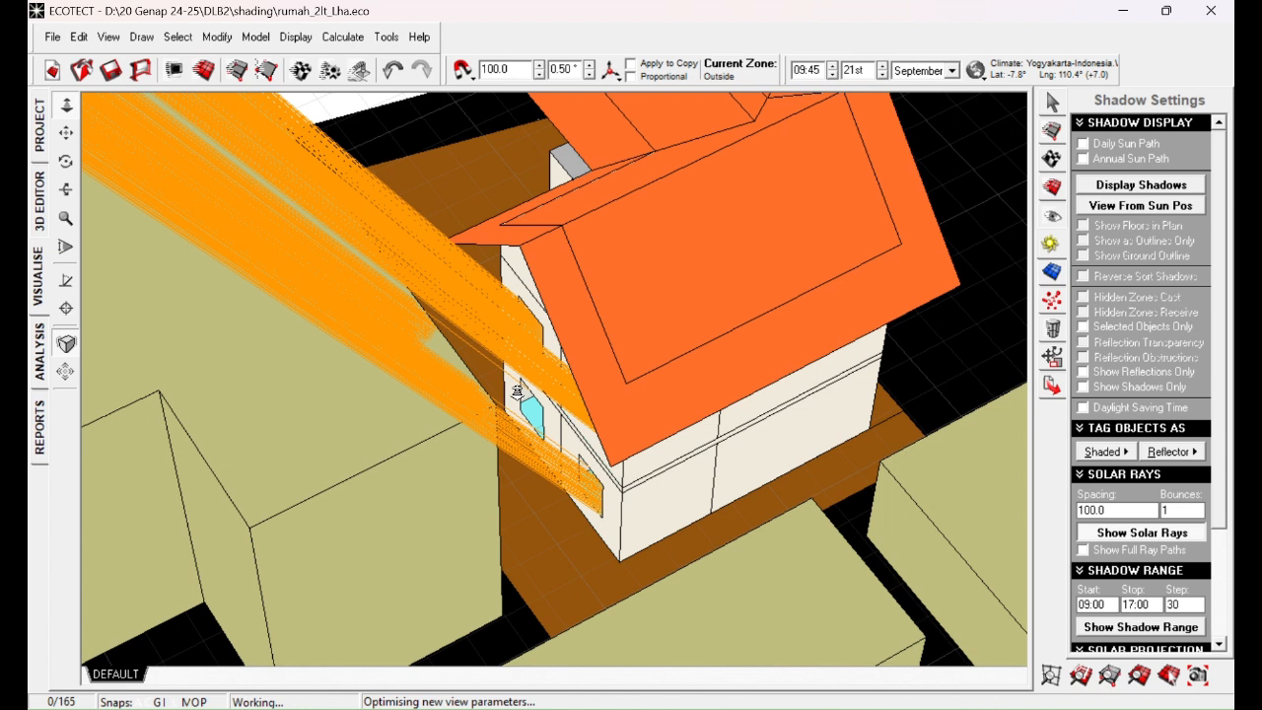
Set the shadow month to June and the time to 10:00, and inspect the solar rays at the rear windows.
click(924, 71)
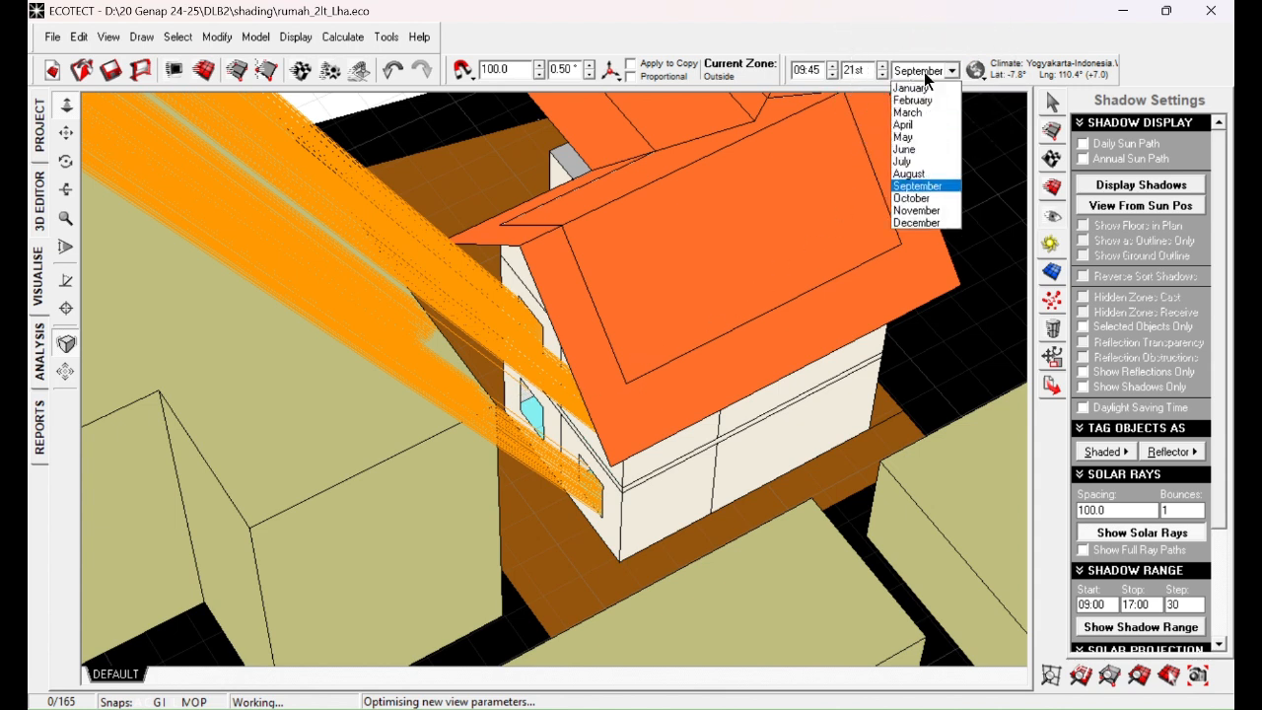
click(915, 149)
right_drag(555, 517, 567, 495)
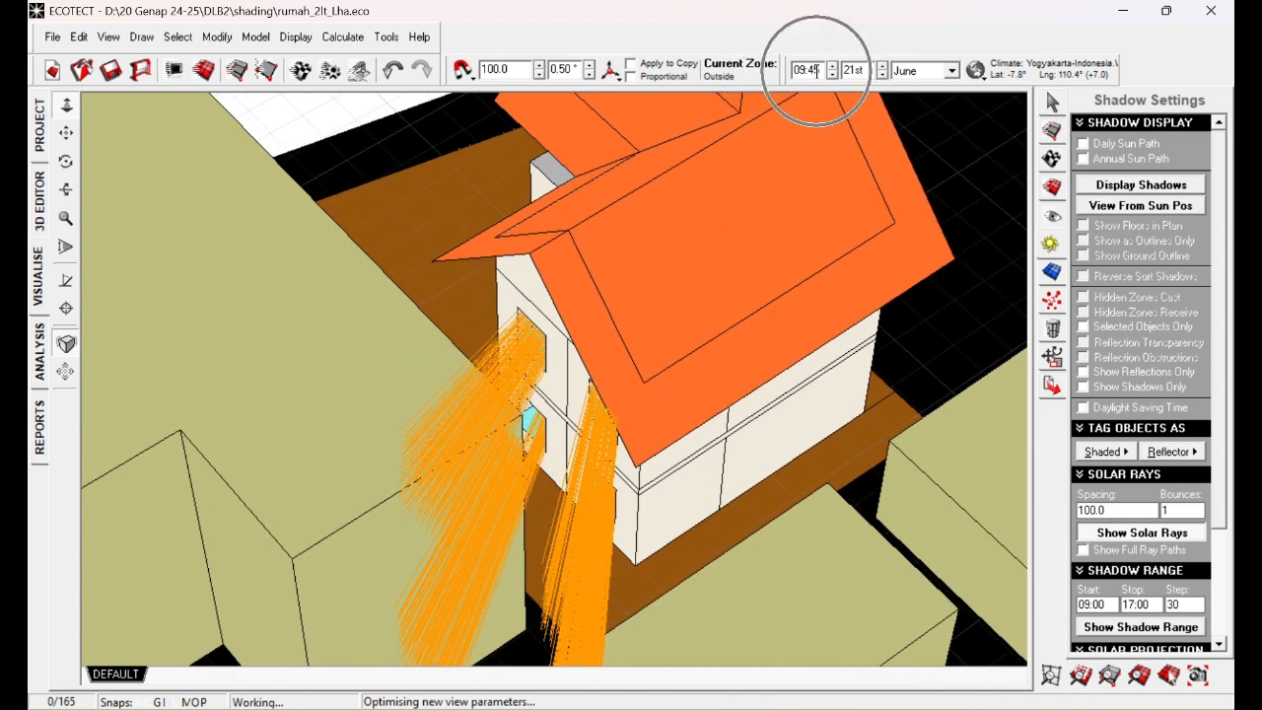
click(833, 68)
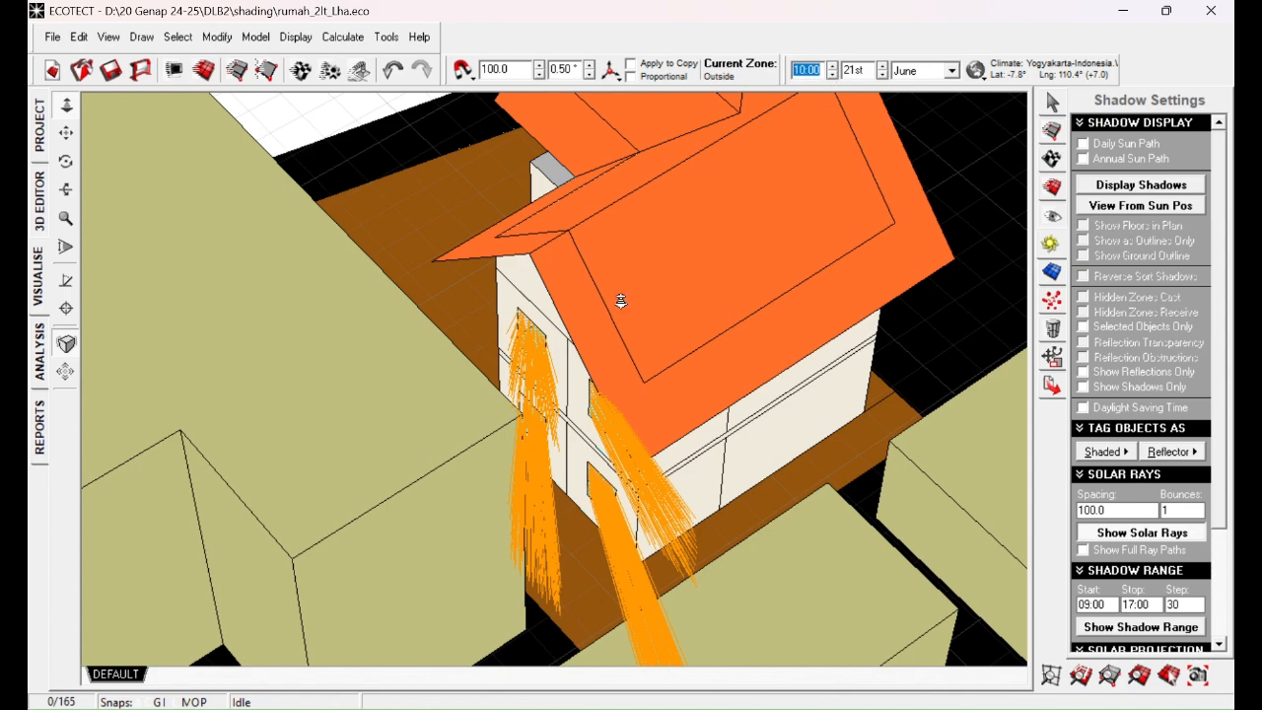
mouse_move(621, 301)
right_down()
mouse_move(563, 313)
mouse_move(585, 326)
mouse_move(541, 359)
mouse_move(605, 366)
mouse_move(690, 441)
mouse_move(888, 451)
mouse_move(870, 471)
mouse_move(871, 437)
mouse_move(910, 423)
mouse_move(892, 346)
right_up()
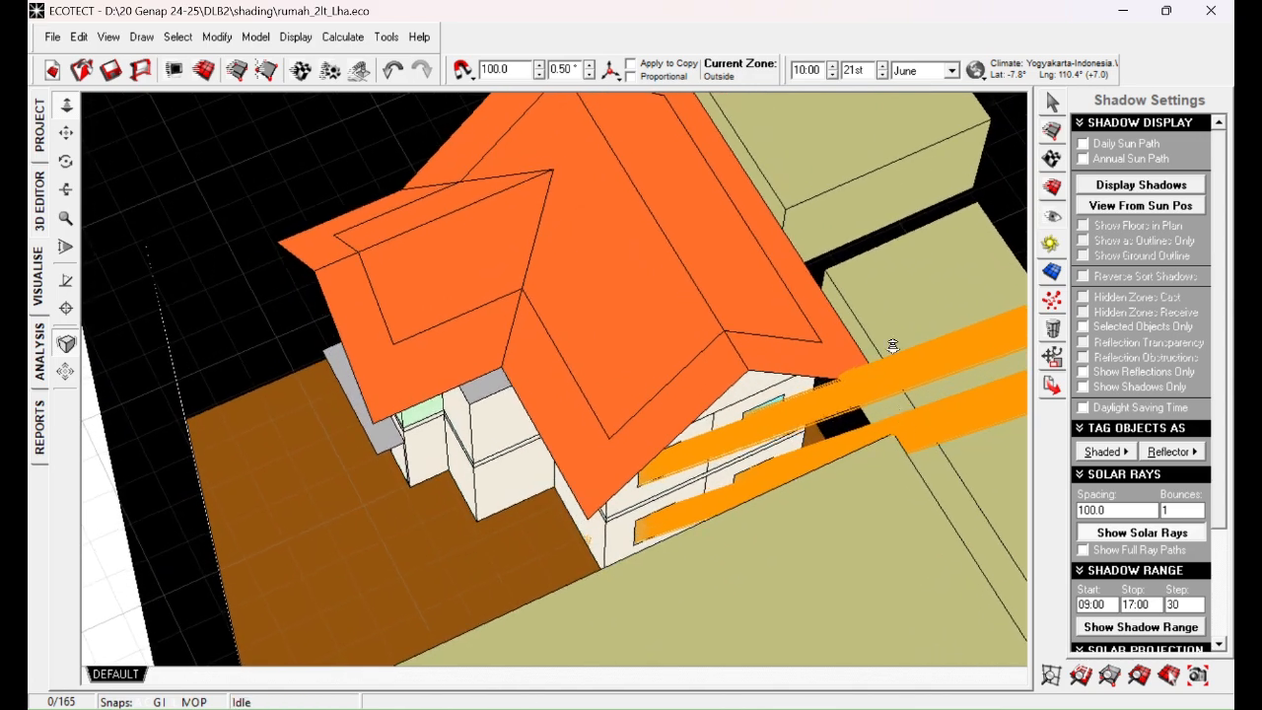
Set the time of day to 09:45 and examine the June solar rays around the rear windows and neighbouring buildings.
click(833, 76)
mouse_move(789, 158)
right_down()
mouse_move(746, 417)
mouse_move(700, 393)
mouse_move(625, 524)
mouse_move(801, 492)
mouse_move(731, 509)
mouse_move(800, 414)
mouse_move(422, 413)
mouse_move(338, 304)
mouse_move(405, 290)
mouse_move(391, 294)
mouse_move(375, 392)
mouse_move(504, 437)
mouse_move(542, 465)
right_up()
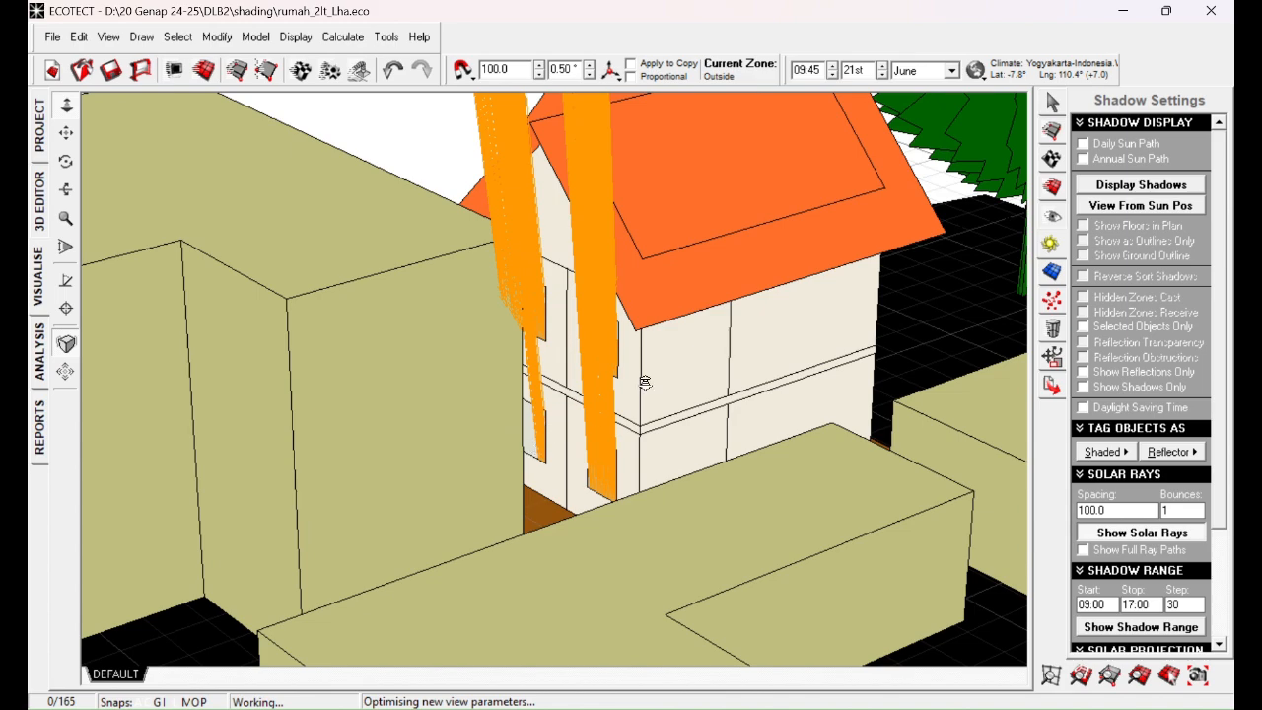
right_drag(645, 381, 790, 480)
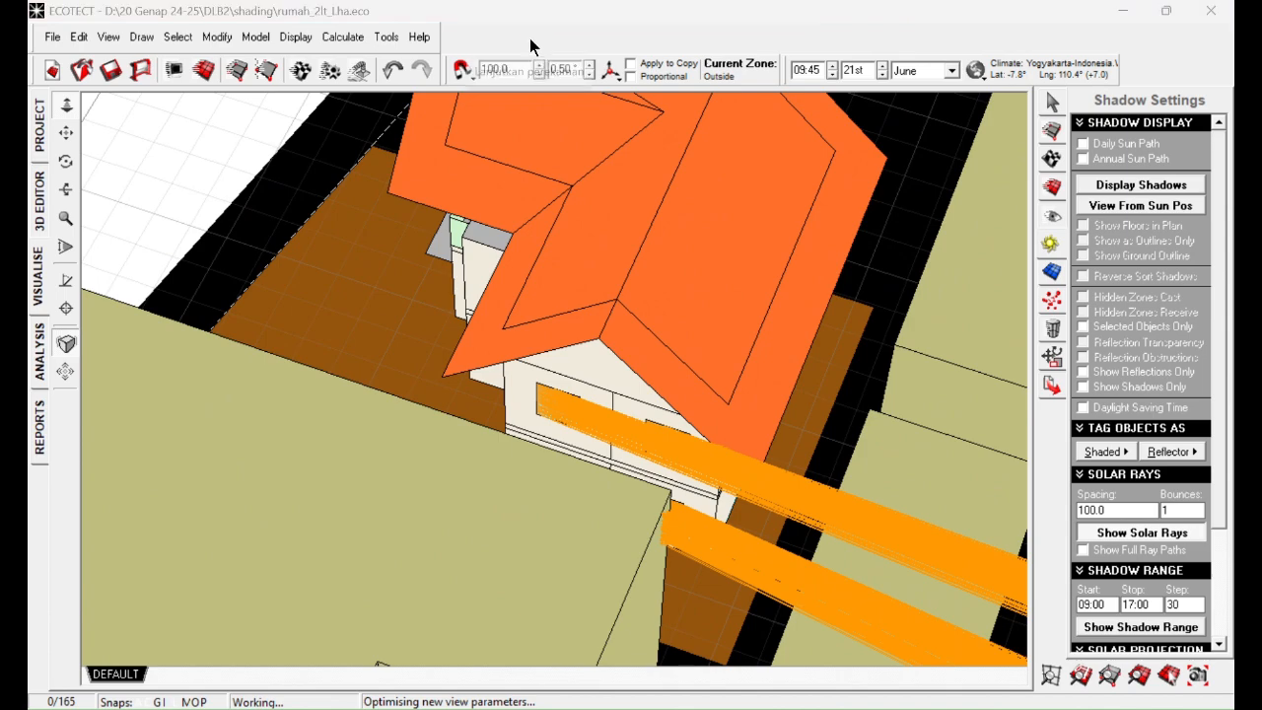
mouse_move(789, 467)
right_down()
mouse_move(713, 443)
mouse_move(654, 444)
mouse_move(592, 417)
mouse_move(601, 372)
mouse_move(671, 415)
mouse_move(698, 459)
mouse_move(680, 483)
right_up()
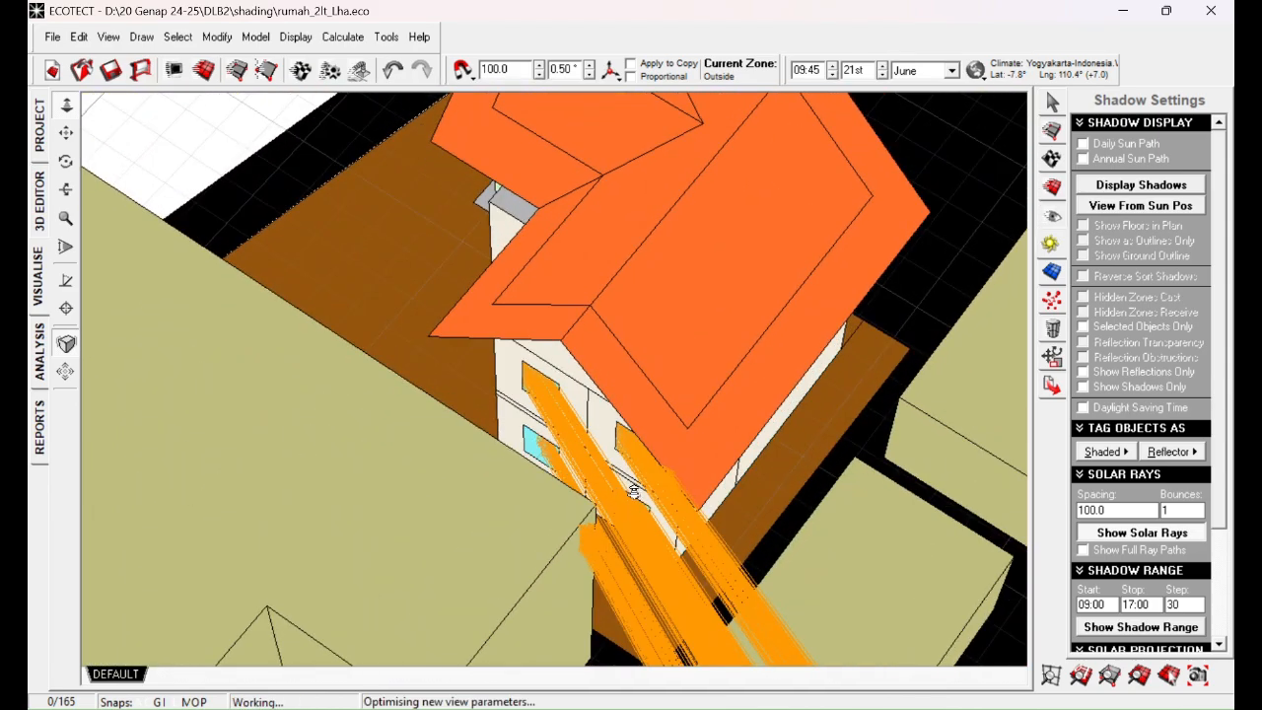
right_drag(634, 504, 677, 462)
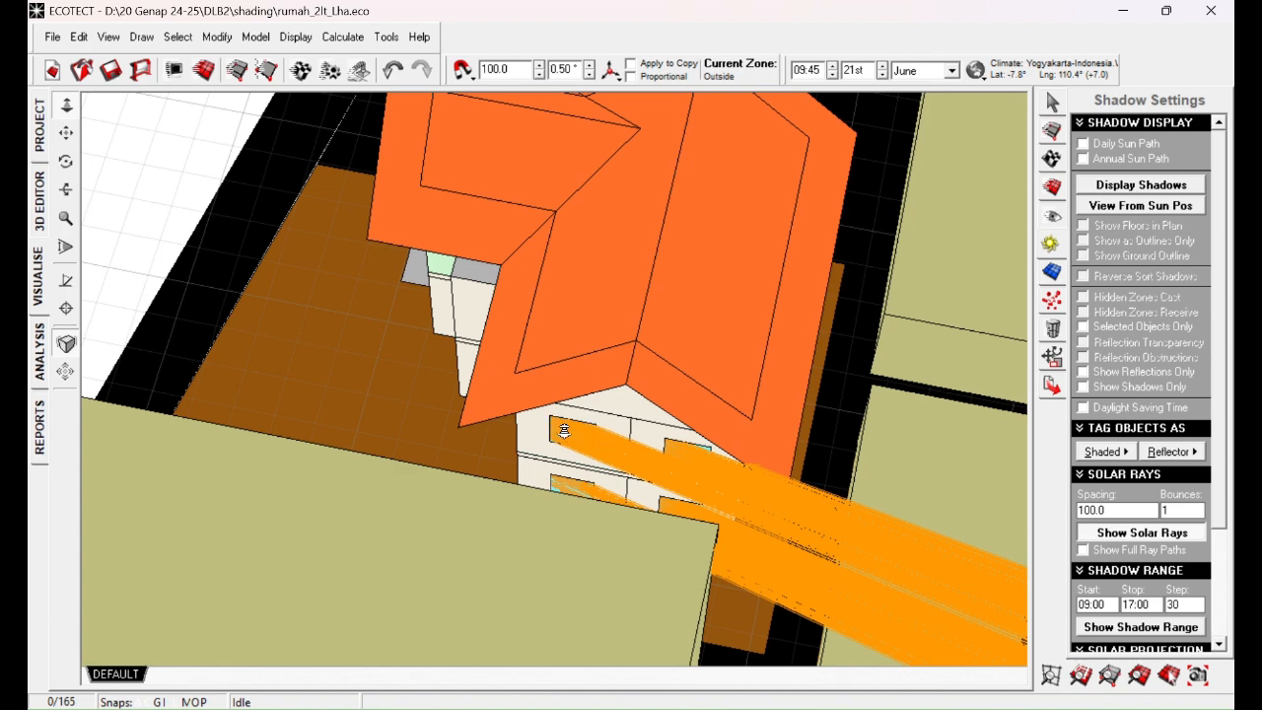
right_drag(842, 459, 653, 487)
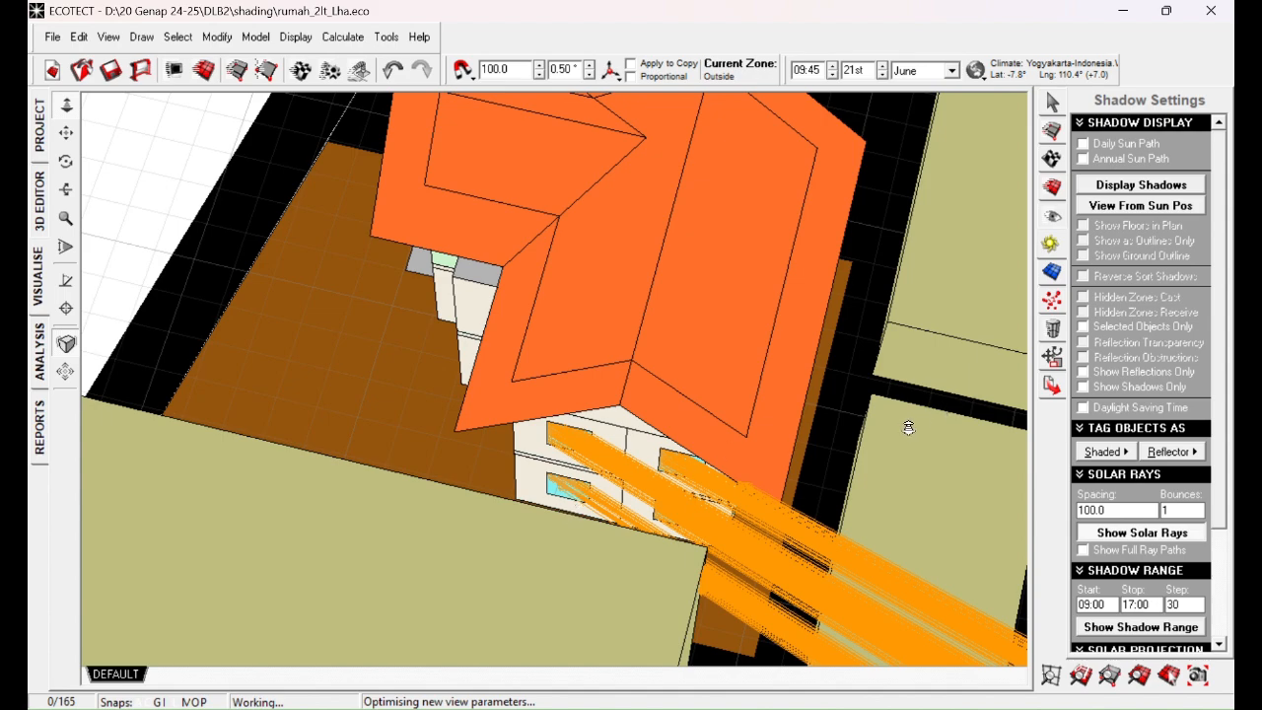
mouse_move(908, 427)
right_down()
mouse_move(854, 423)
mouse_move(699, 355)
mouse_move(680, 301)
mouse_move(706, 283)
mouse_move(702, 307)
right_up()
mouse_move(627, 386)
right_down()
mouse_move(641, 388)
mouse_move(625, 417)
mouse_move(652, 443)
mouse_move(681, 443)
mouse_move(613, 435)
mouse_move(590, 397)
right_up()
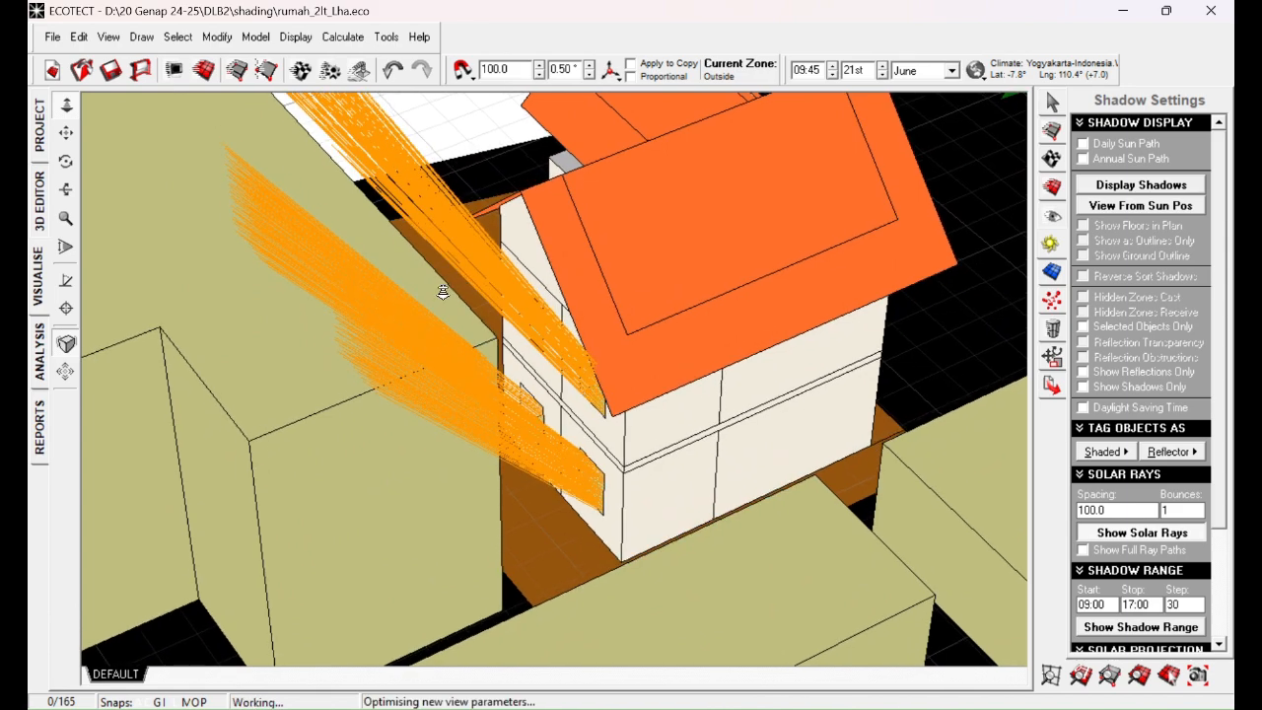
mouse_move(474, 298)
right_down()
mouse_move(713, 344)
mouse_move(837, 352)
mouse_move(853, 373)
right_up()
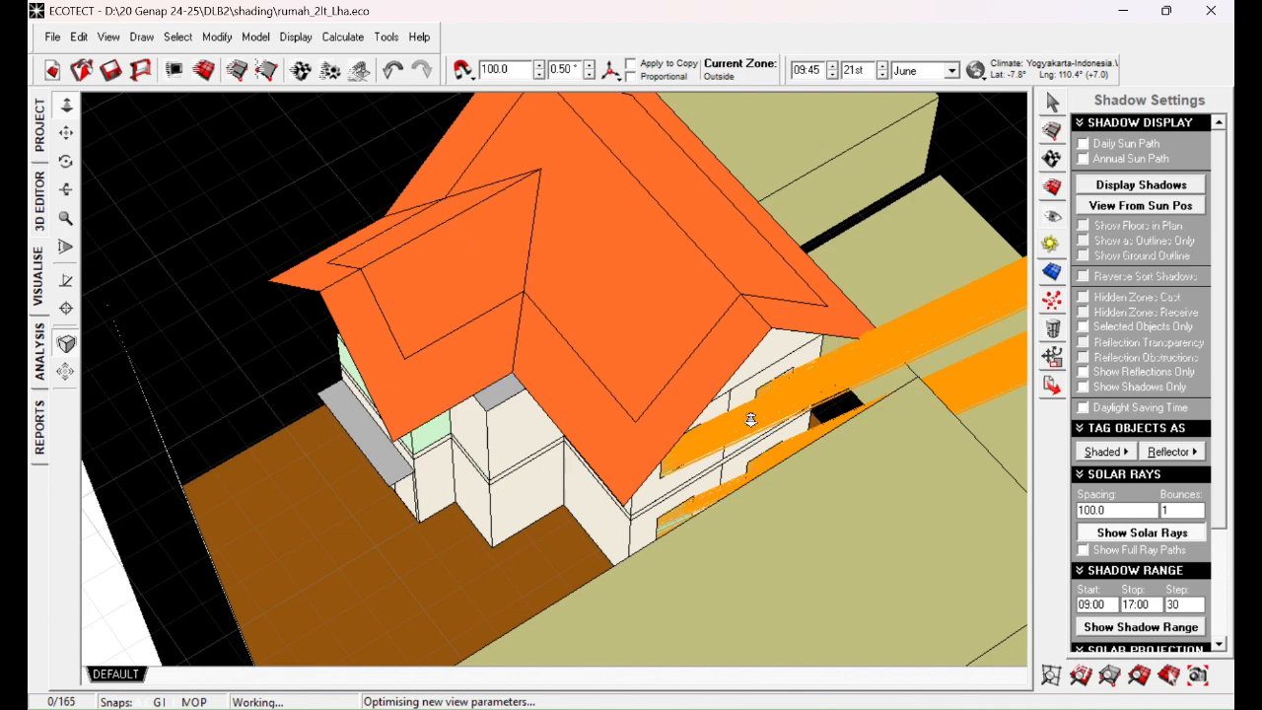
mouse_move(750, 420)
right_down()
mouse_move(614, 409)
mouse_move(451, 417)
right_up()
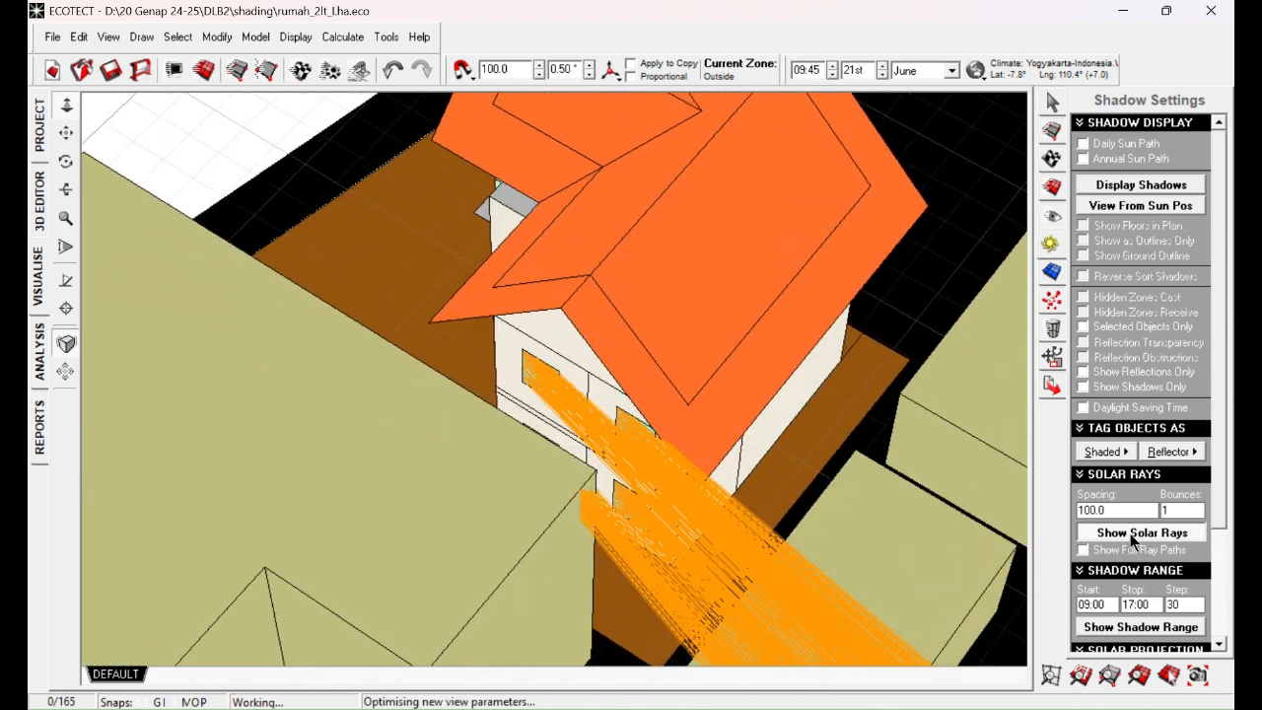
Hide the solar rays and clear the reflector tag from the rear windows.
click(1129, 534)
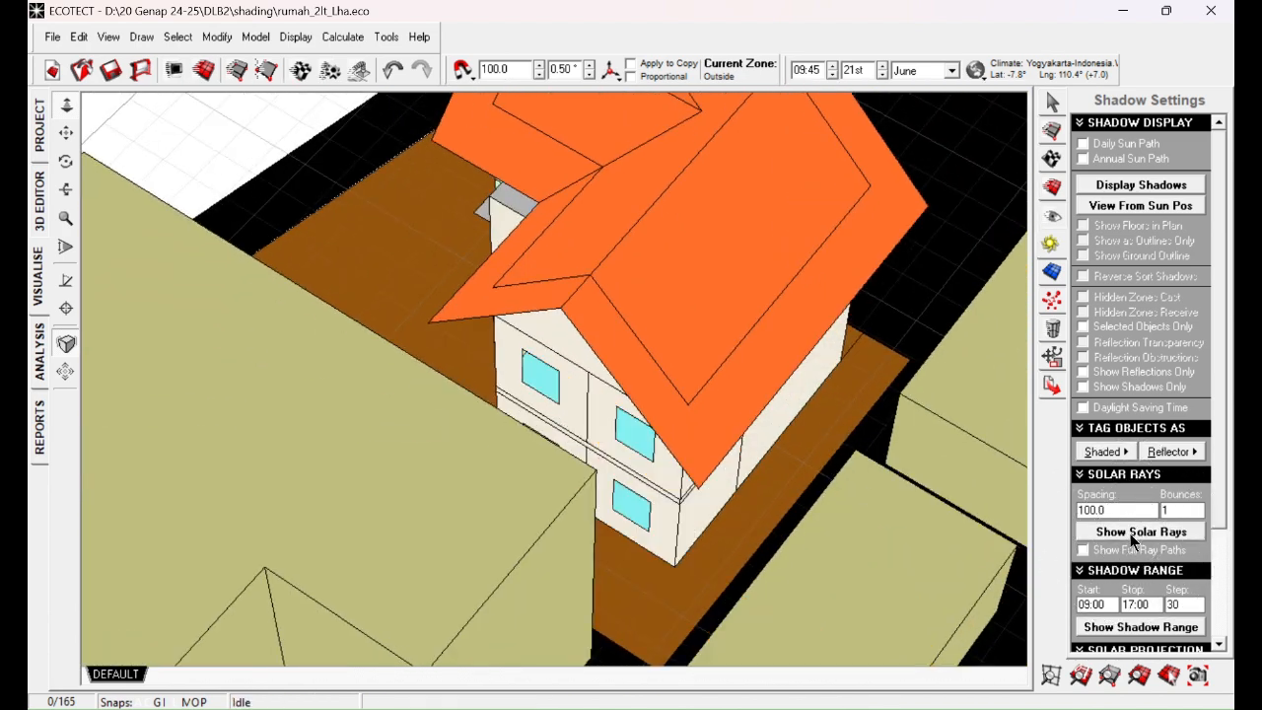
click(1108, 453)
click(1190, 454)
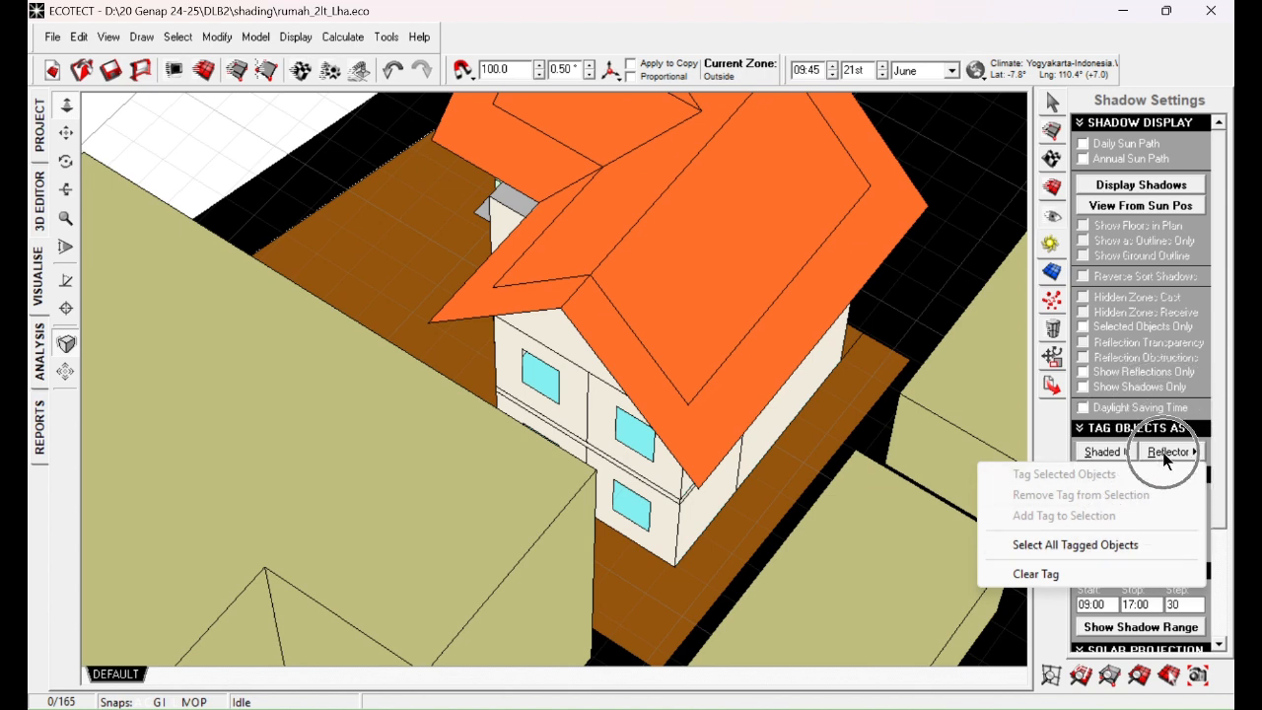
click(1054, 572)
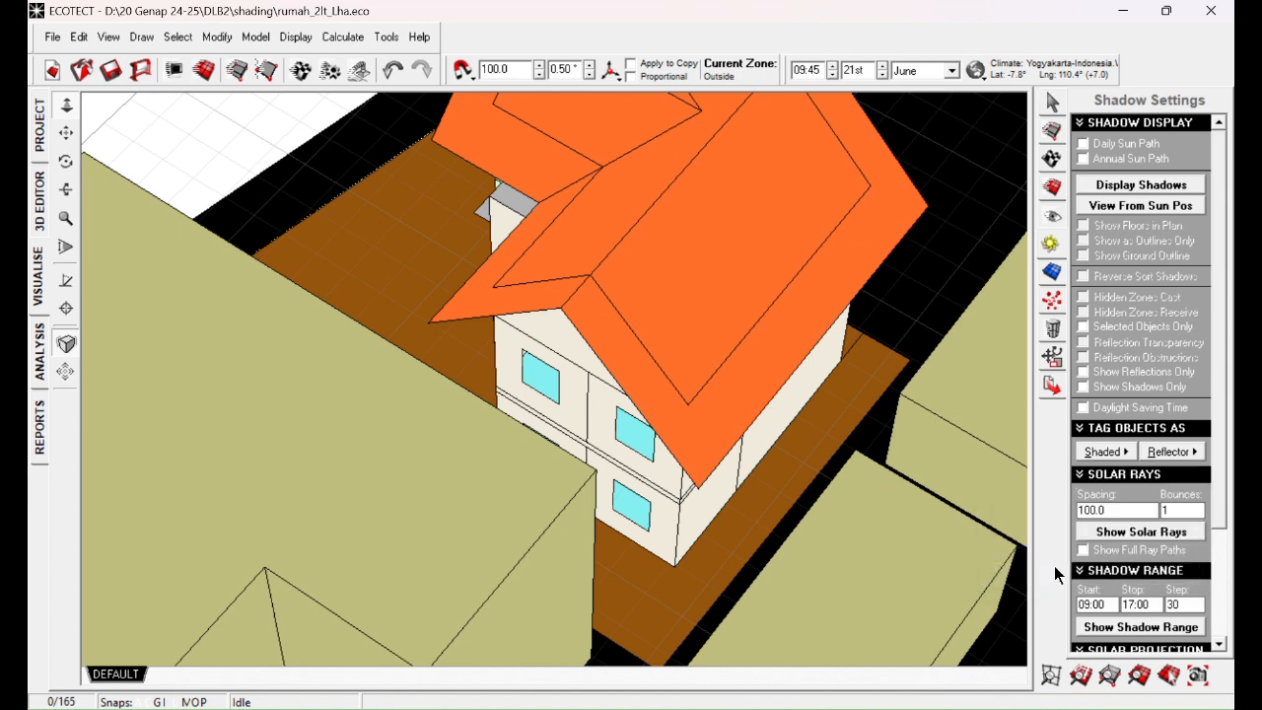
click(1186, 450)
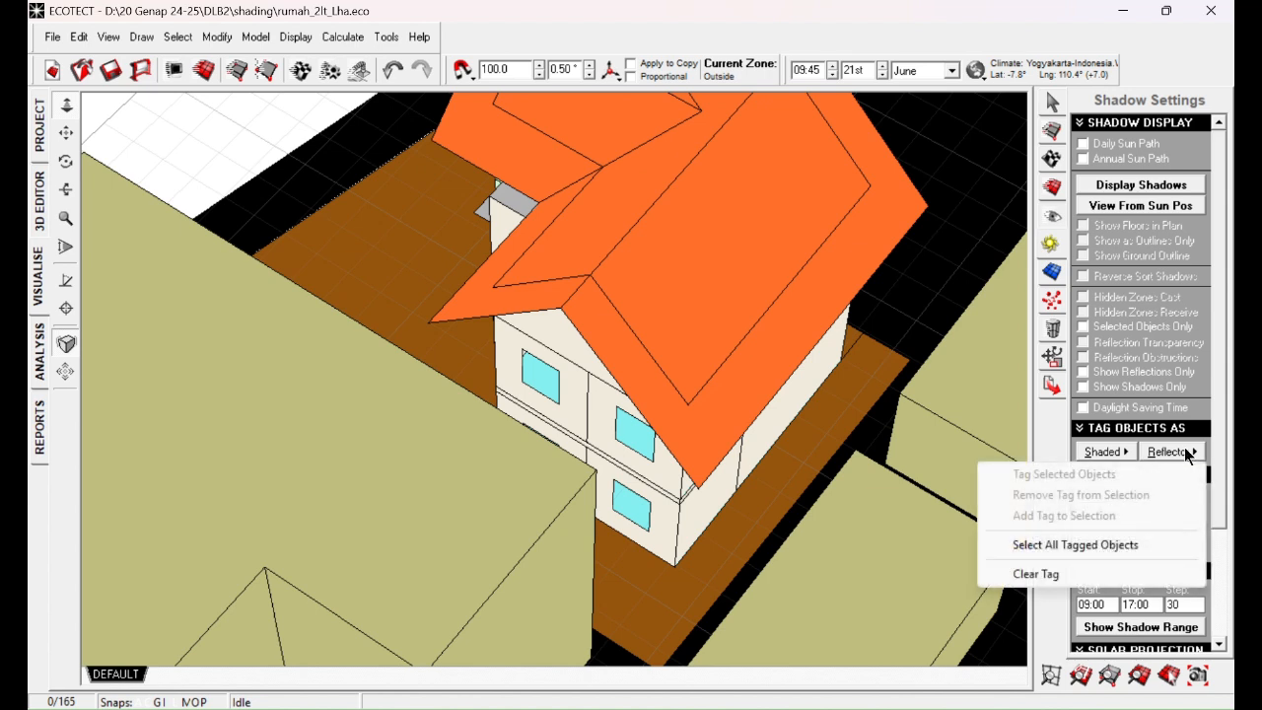
click(1078, 574)
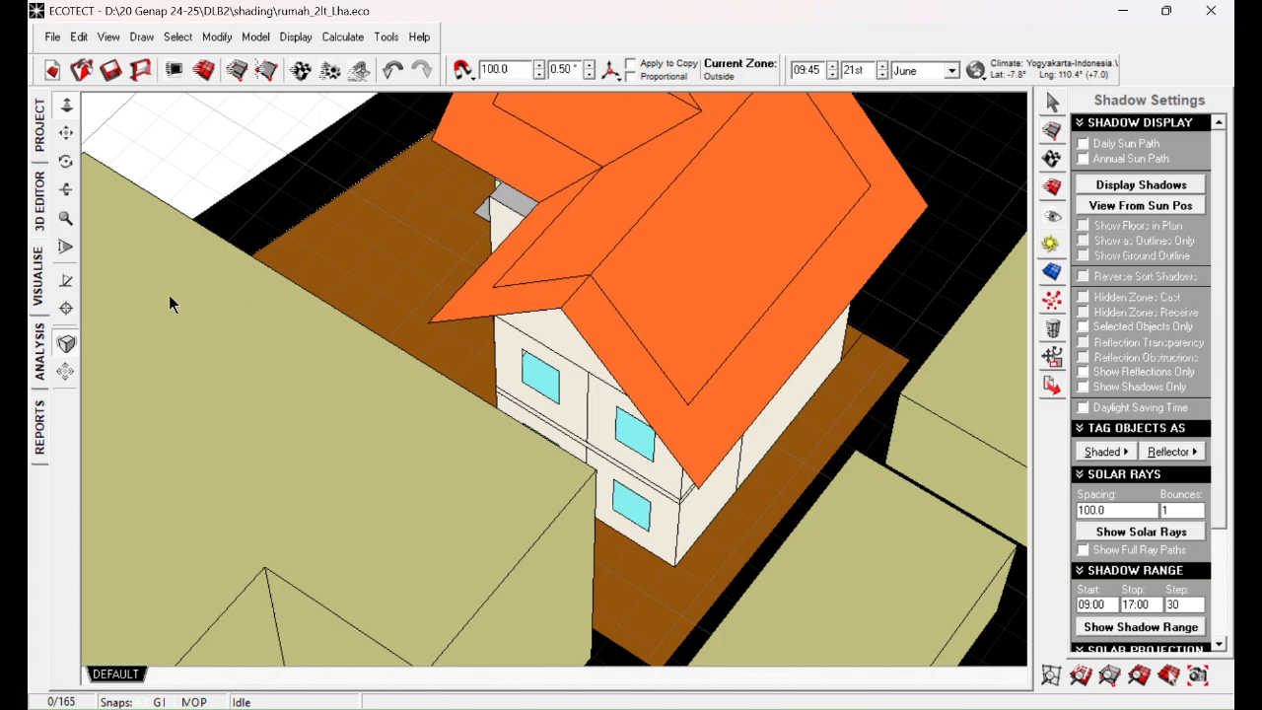
Tag the two upper-floor windows behind the front balcony as reflectors.
click(43, 209)
mouse_move(396, 364)
right_down()
mouse_move(477, 374)
mouse_move(701, 278)
mouse_move(573, 448)
right_up()
right_drag(563, 549, 346, 479)
scroll(359, 481, up, 5)
middle_drag(376, 495, 611, 416)
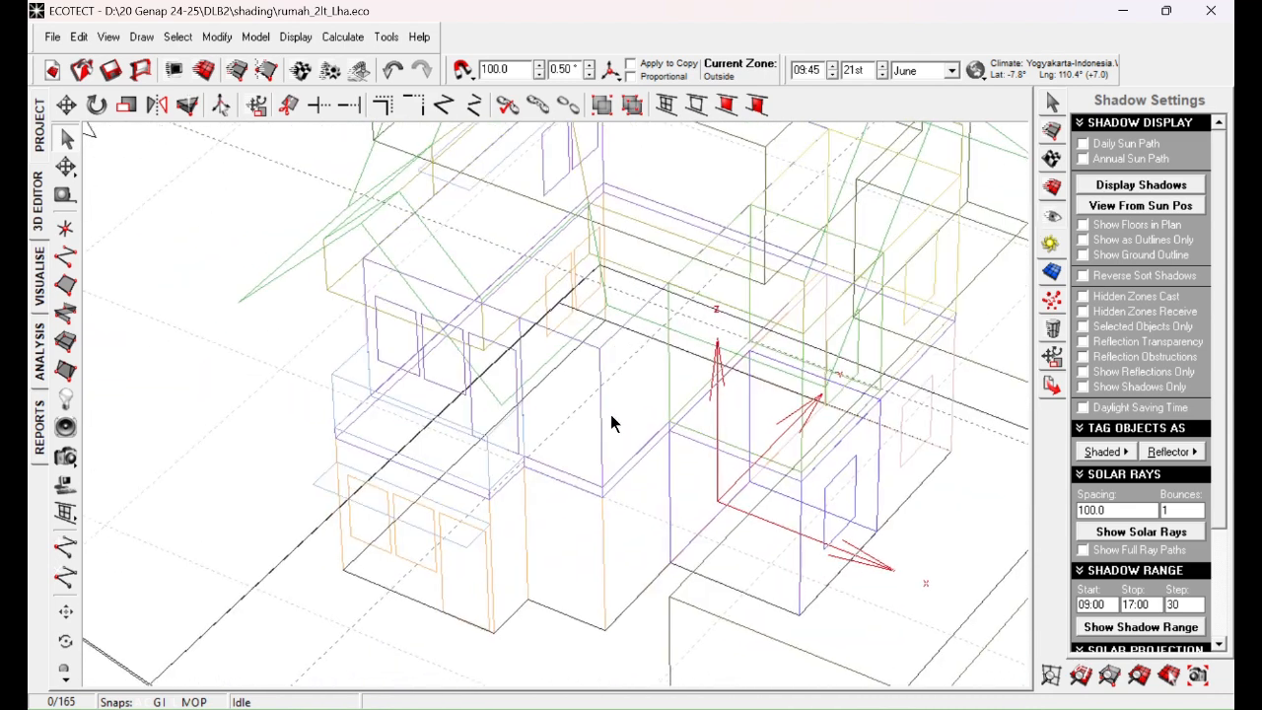
click(385, 368)
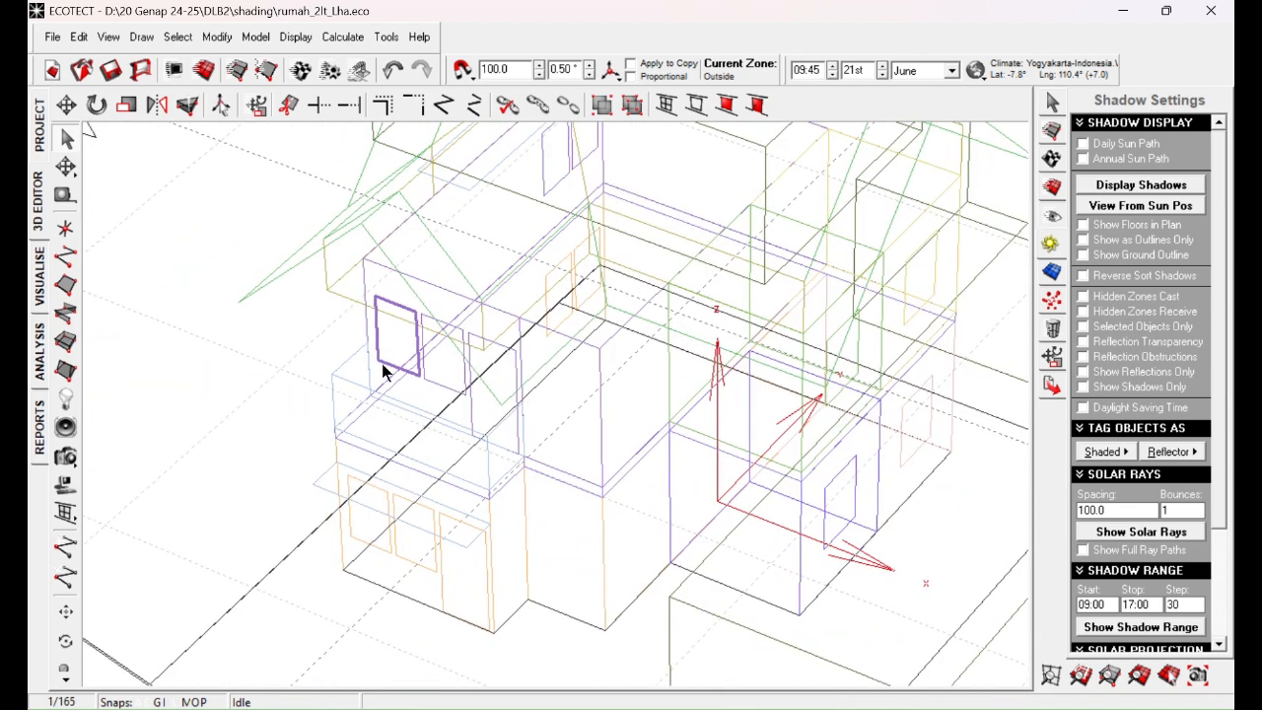
shift+click(446, 390)
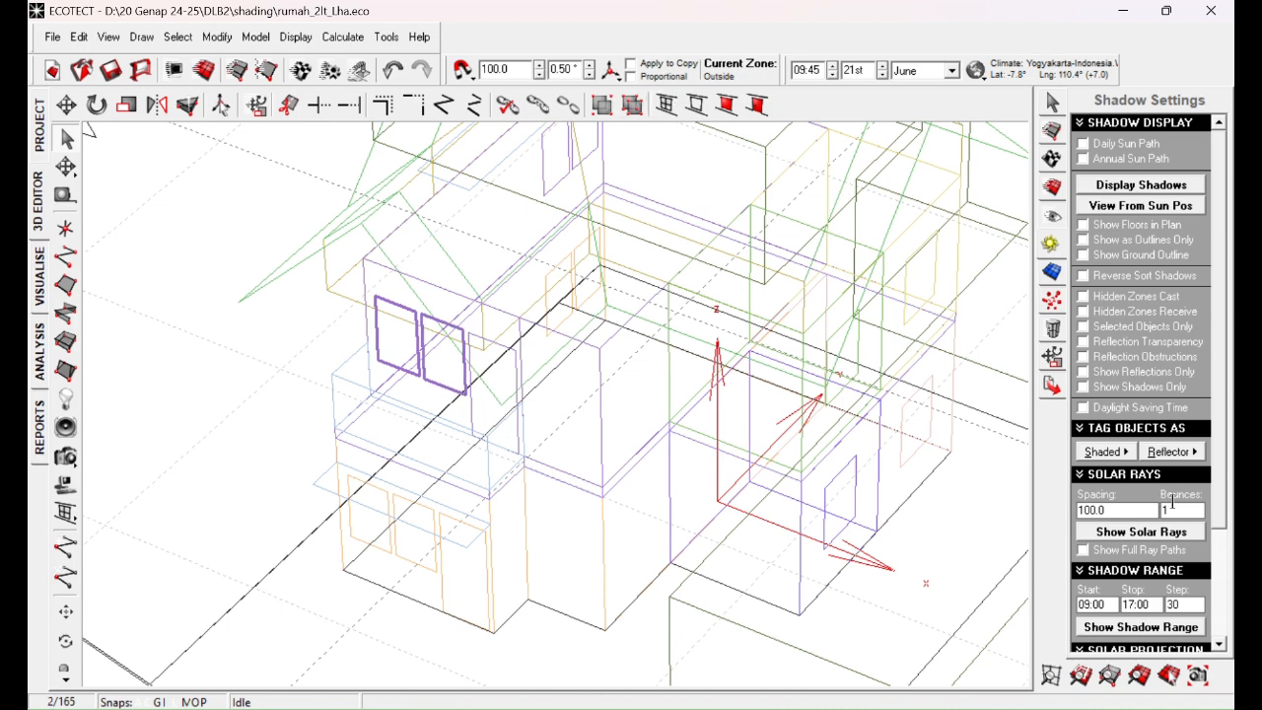
click(1172, 452)
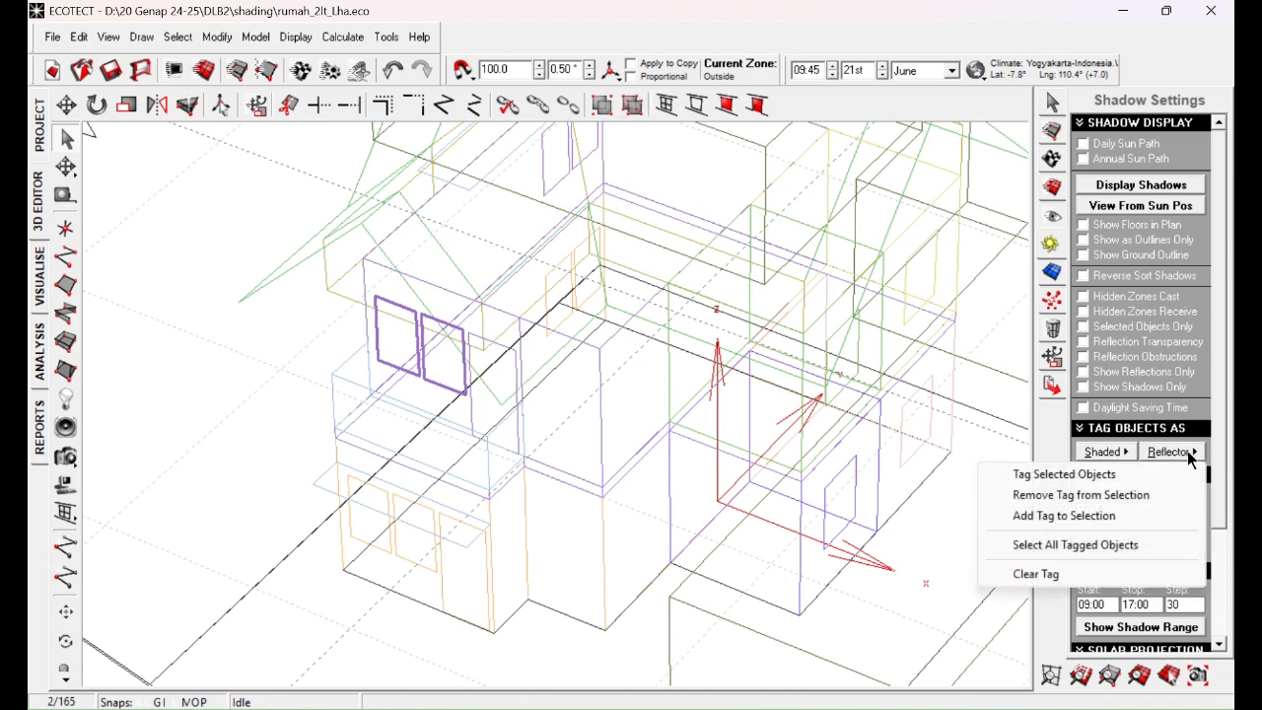
click(1054, 474)
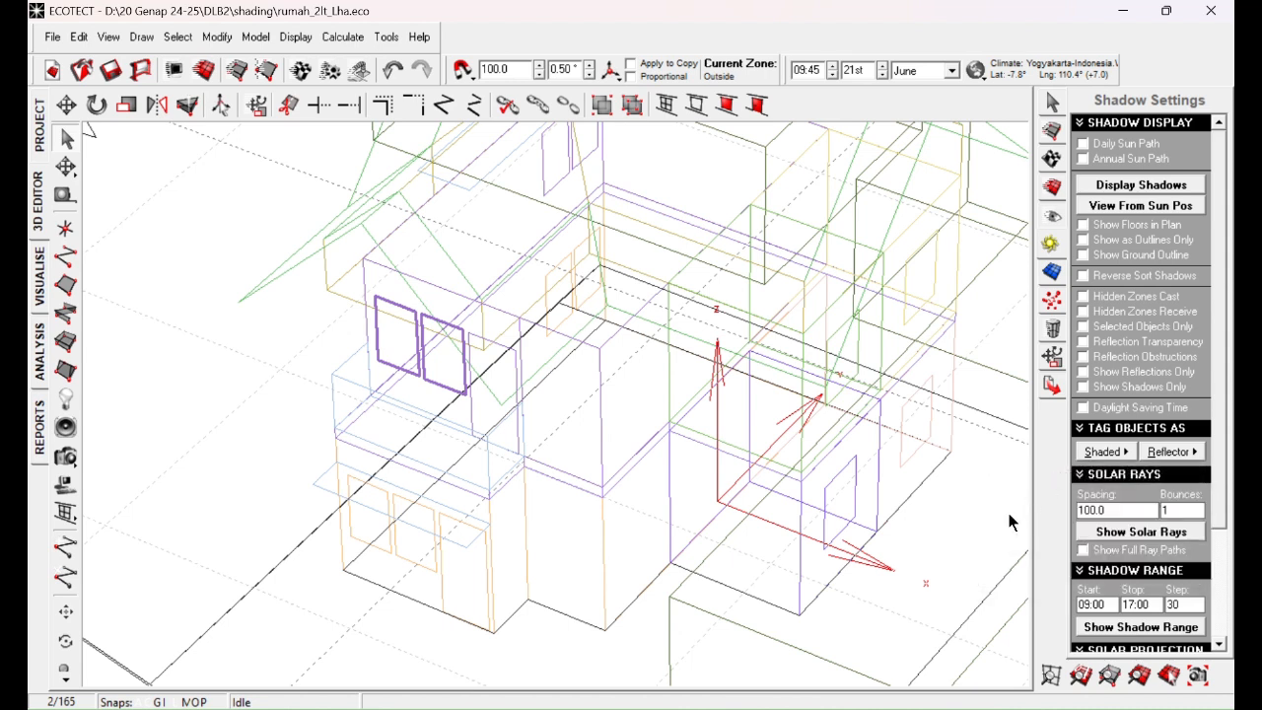
click(746, 398)
Set the shadow month to December and the time to 10:00, and show the solar rays for the tagged windows.
click(922, 73)
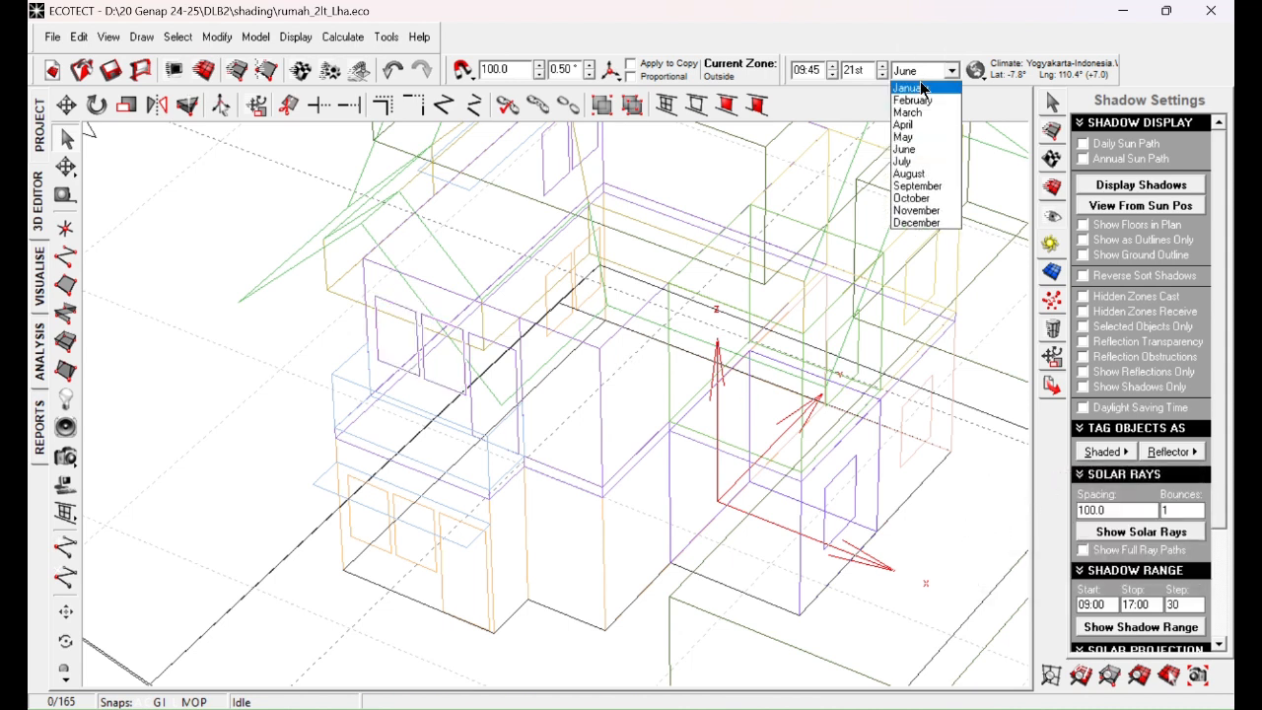
click(912, 222)
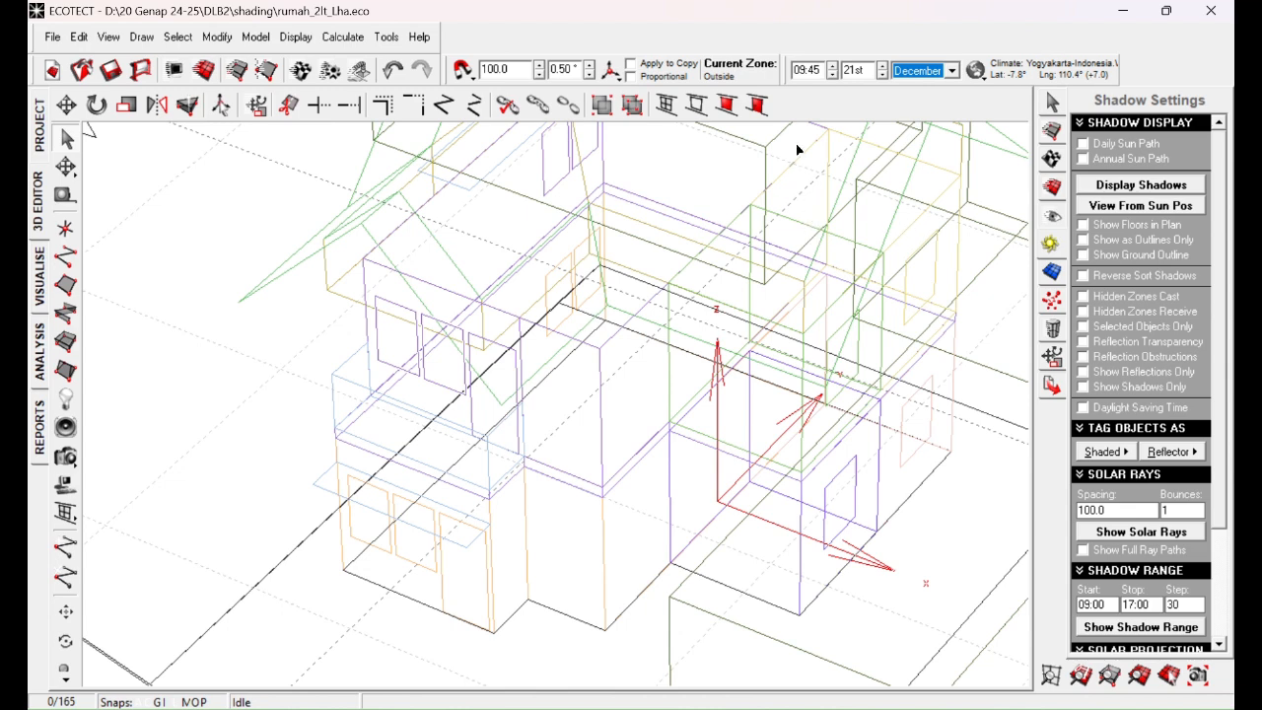
click(833, 67)
middle_drag(819, 280, 781, 301)
click(1144, 533)
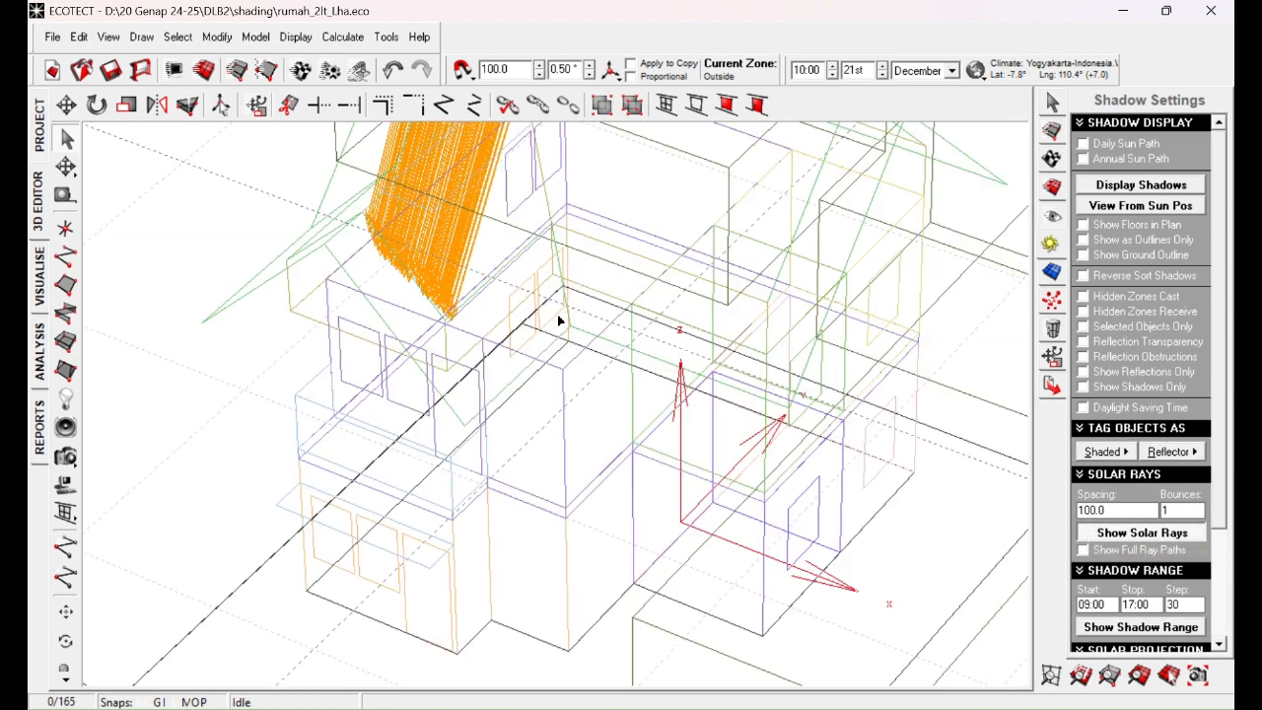
View the shaded house from the front and advance the December time in 15-minute increments to 15:00, following the solar rays.
click(41, 296)
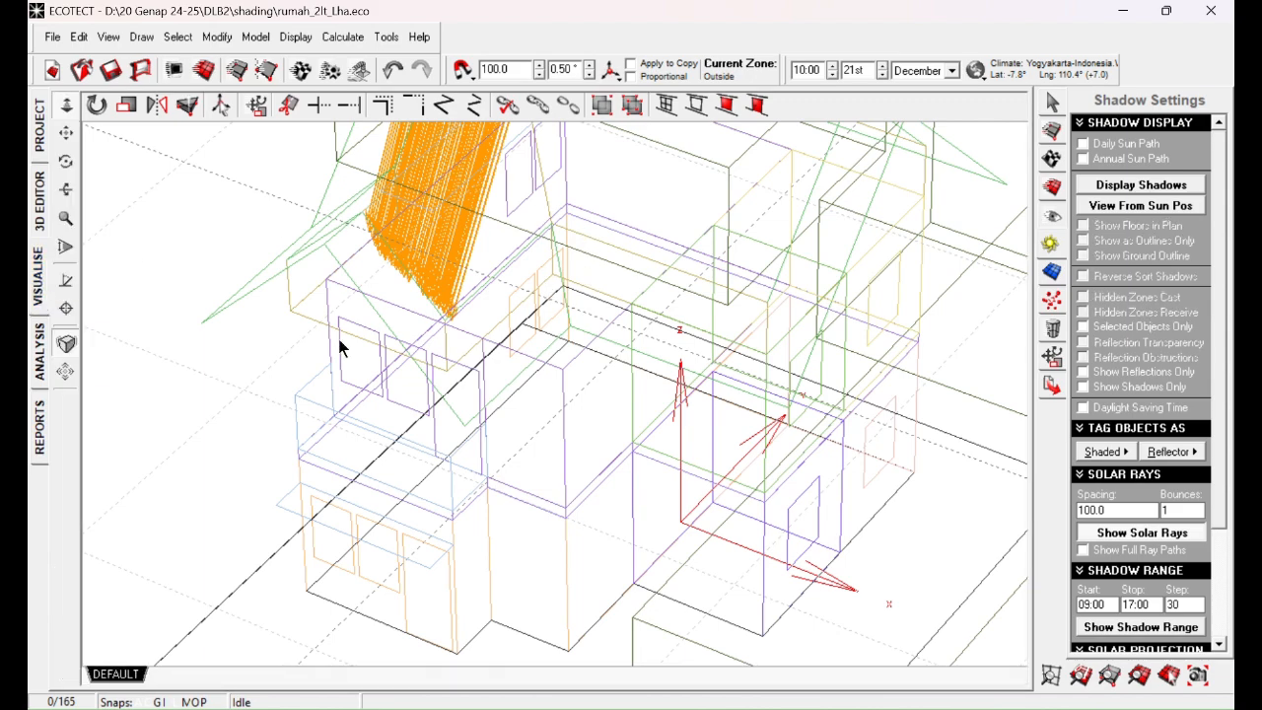
mouse_move(336, 414)
right_down()
mouse_move(484, 428)
mouse_move(502, 349)
mouse_move(622, 302)
mouse_move(570, 263)
right_up()
right_drag(517, 500, 558, 369)
scroll(444, 416, down, 3)
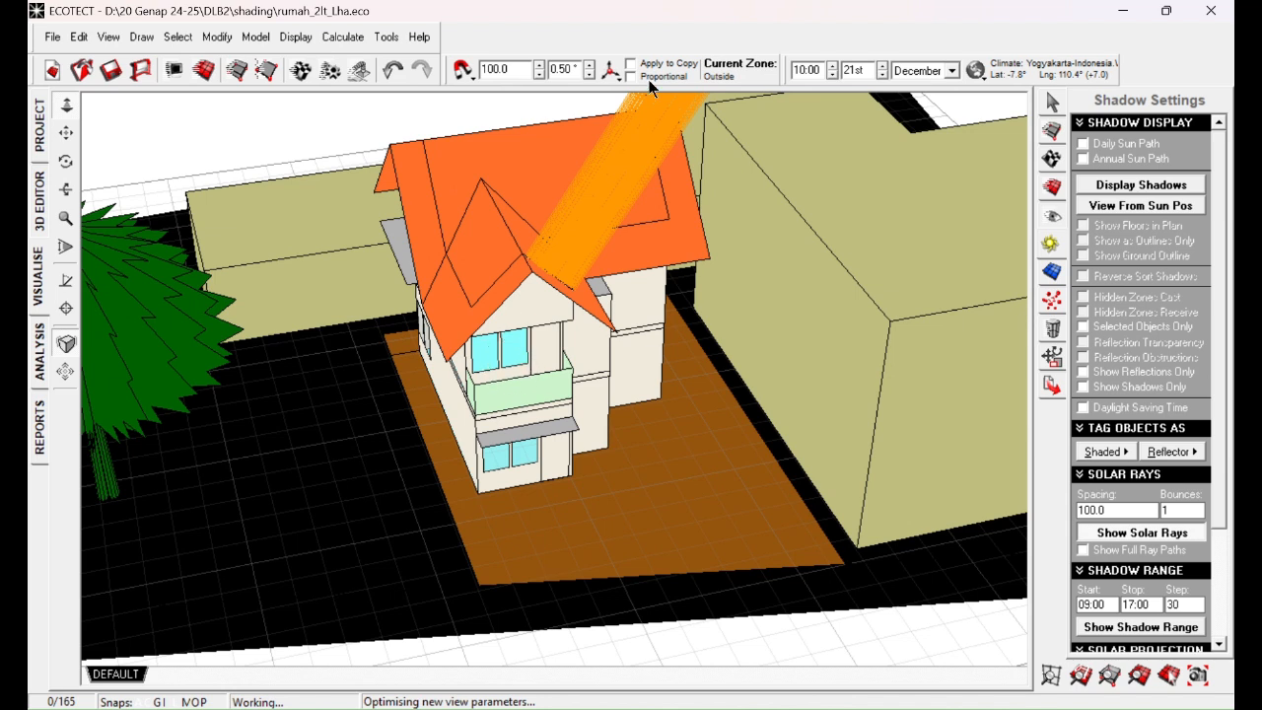
click(833, 65)
click(835, 66)
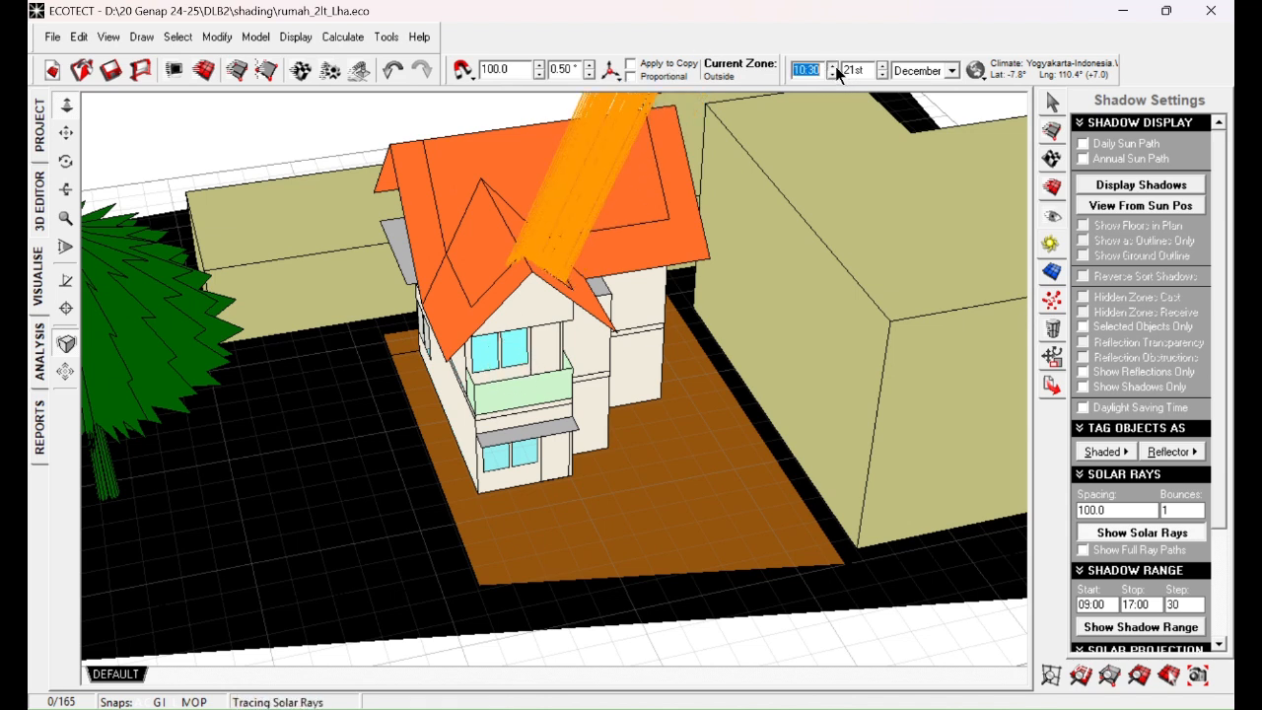
click(835, 66)
click(835, 67)
click(835, 66)
click(835, 66)
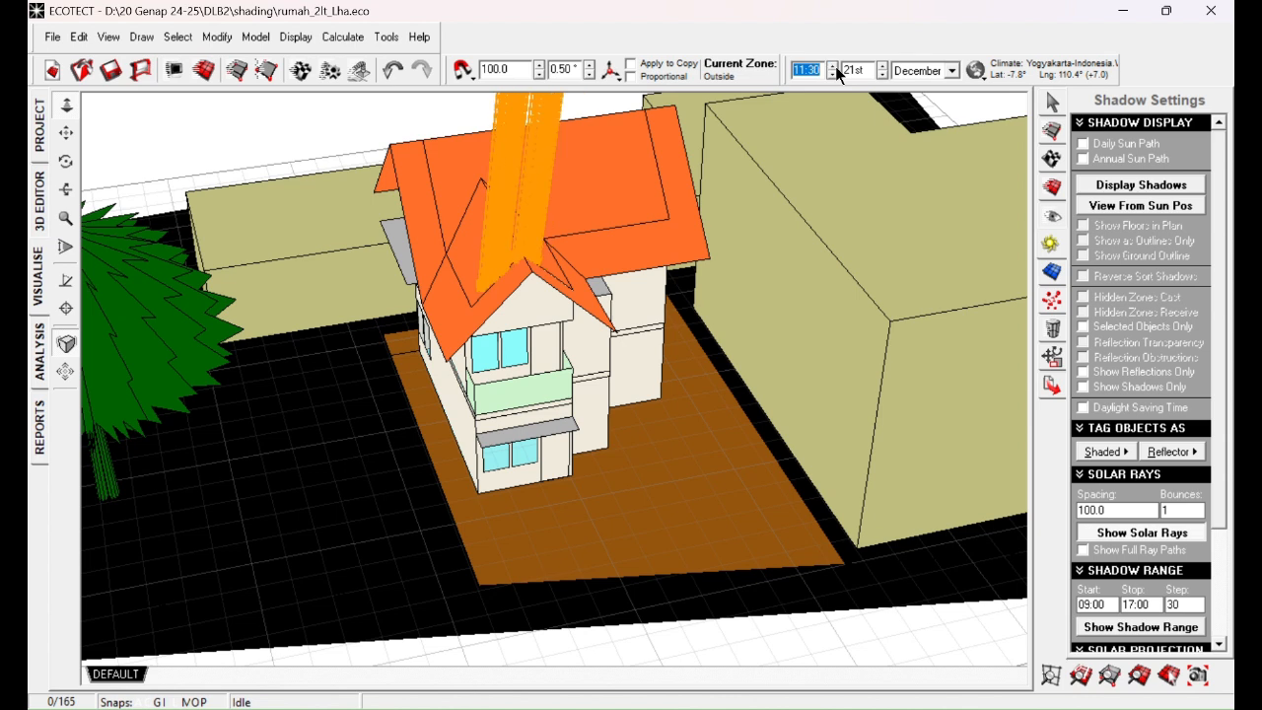
click(835, 67)
click(835, 66)
click(835, 66)
click(835, 66)
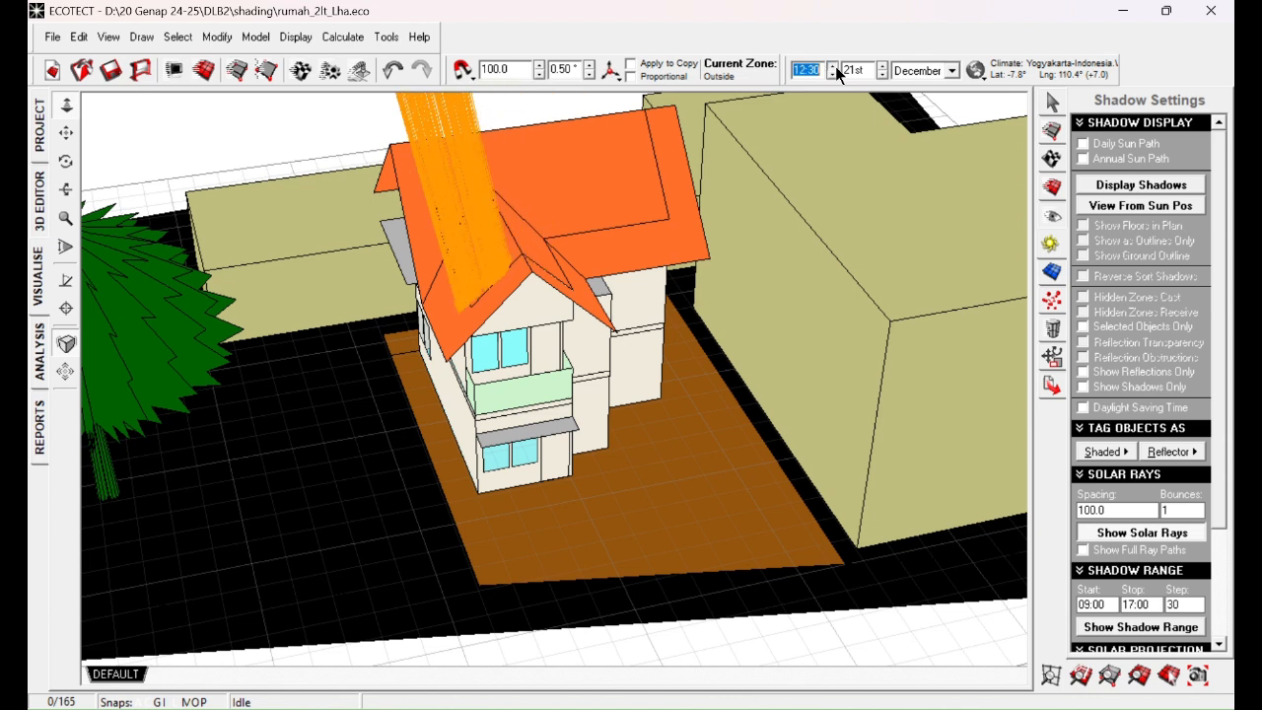
click(835, 66)
click(835, 66)
click(835, 66)
click(835, 66)
click(835, 66)
click(835, 66)
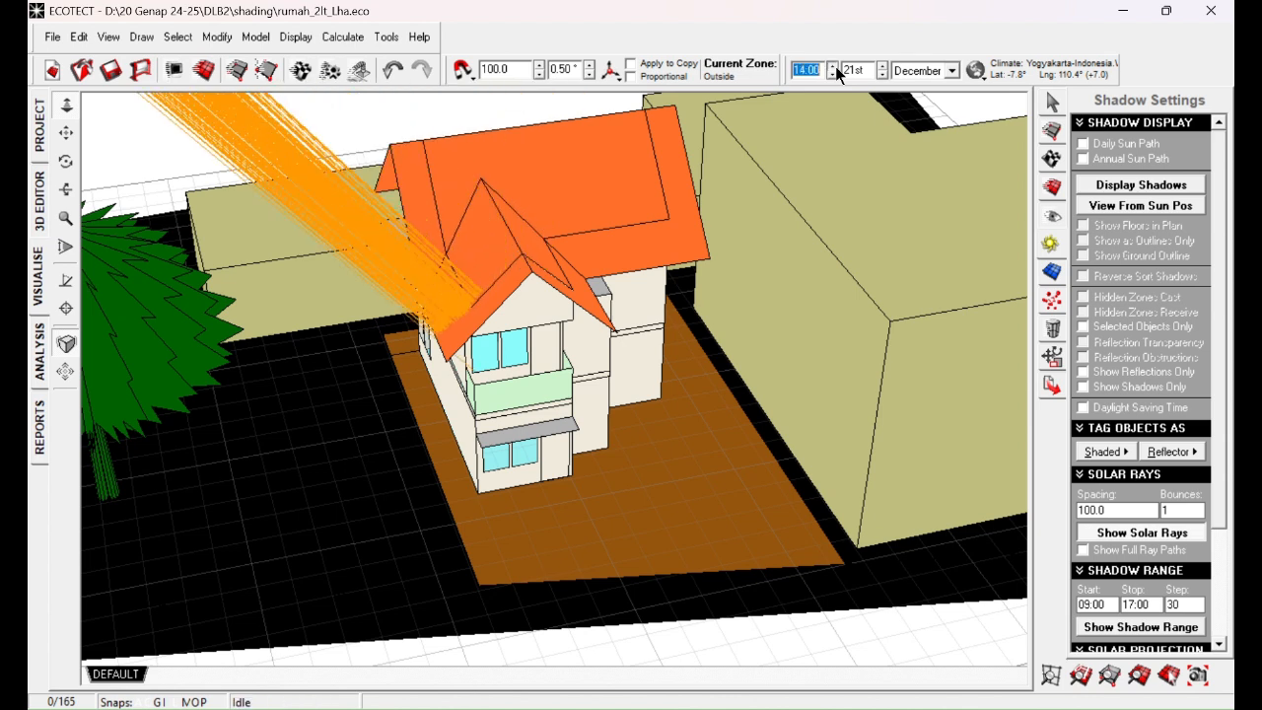
click(835, 66)
click(835, 66)
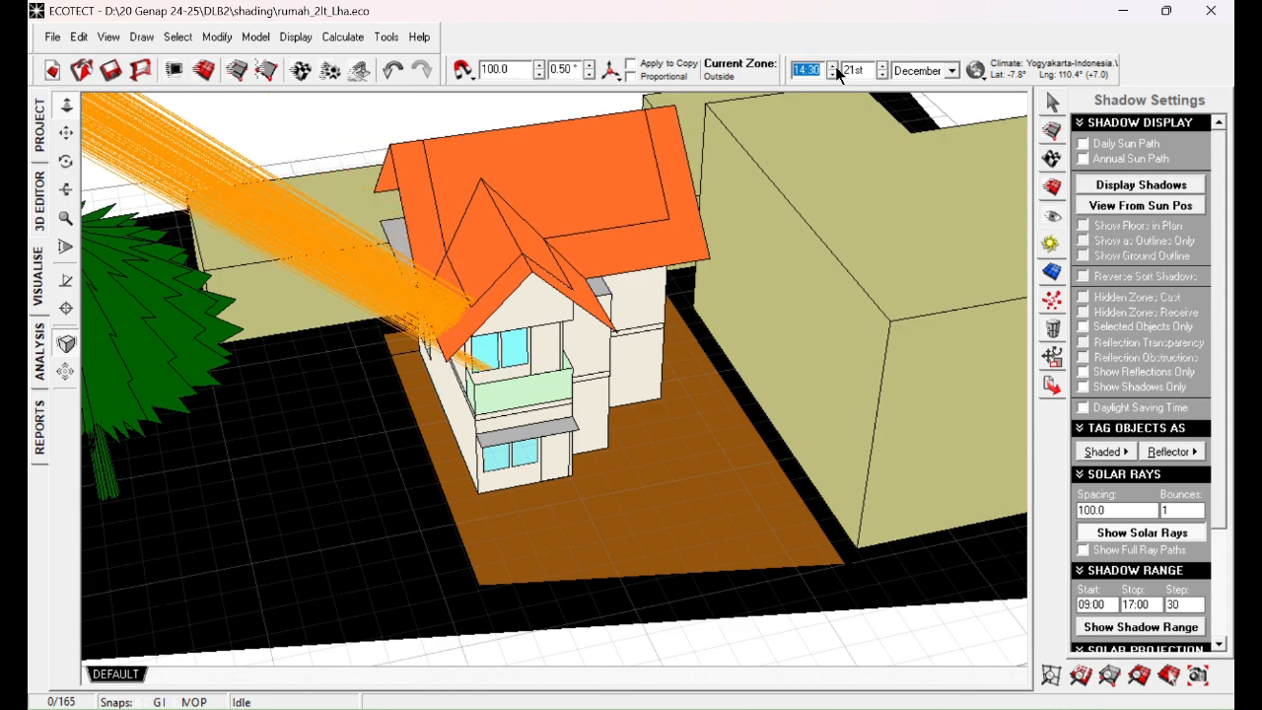
click(835, 66)
click(835, 66)
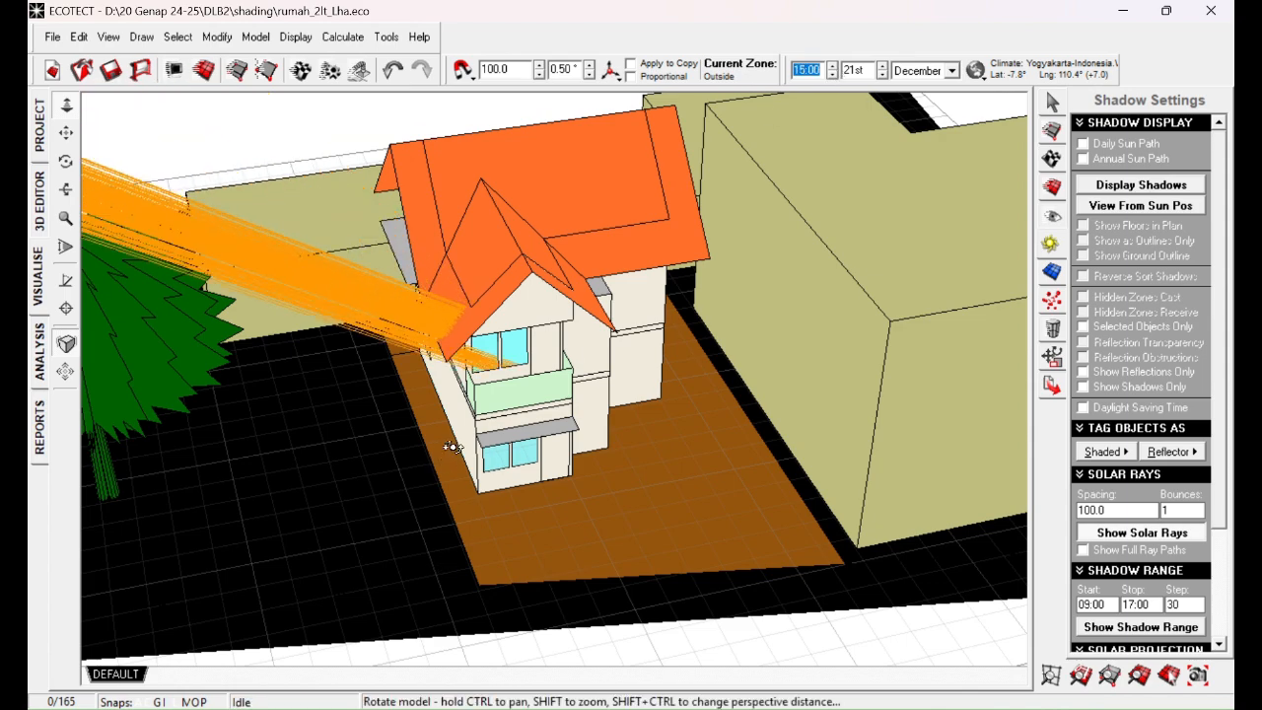
Examine the December 15:00 solar rays around the upper-floor balcony windows, the roof overhang and the balcony from several angles.
right_drag(453, 446, 480, 277)
scroll(492, 347, up, 5)
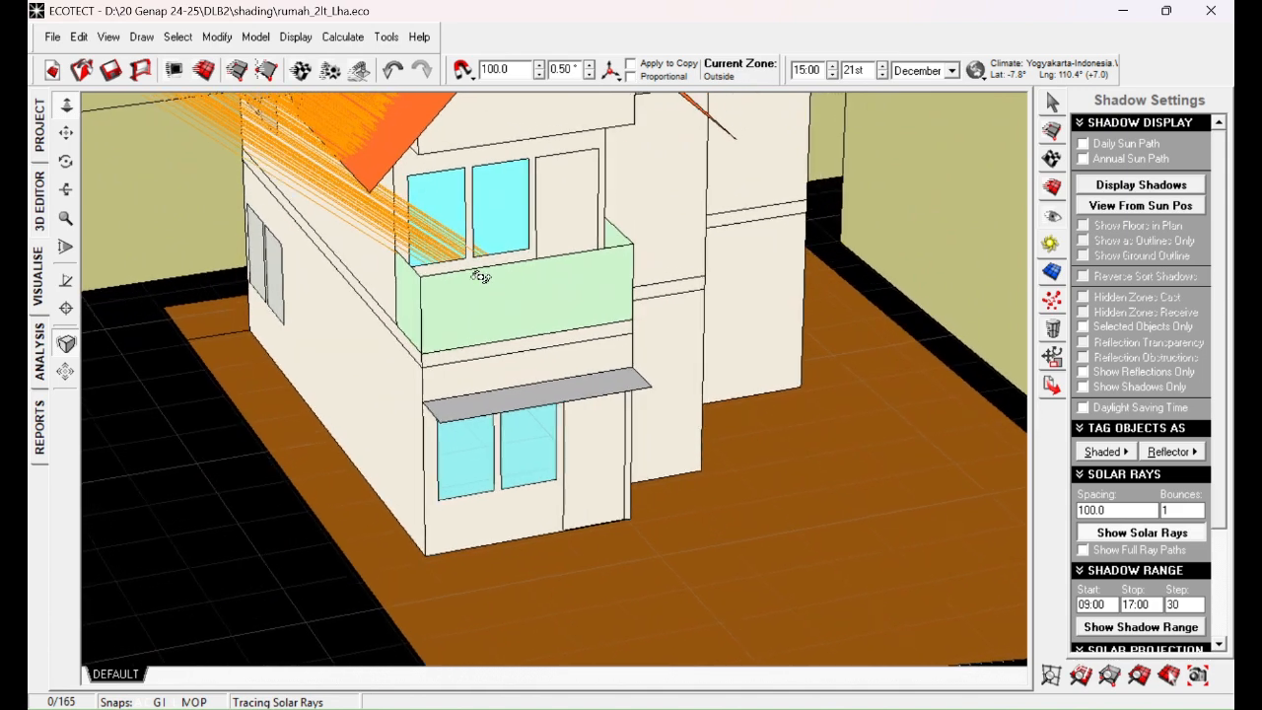
mouse_move(464, 231)
middle_down()
mouse_move(463, 265)
mouse_move(471, 247)
middle_up()
right_drag(437, 299, 426, 247)
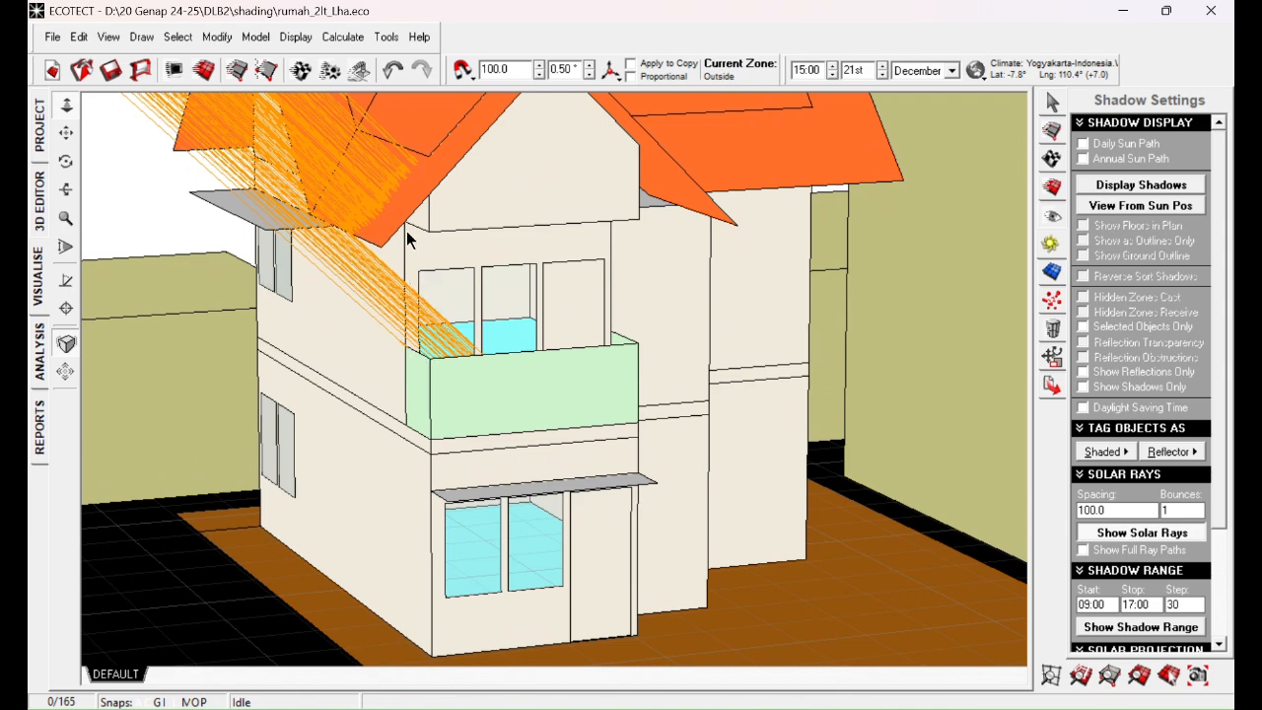
right_drag(509, 282, 561, 362)
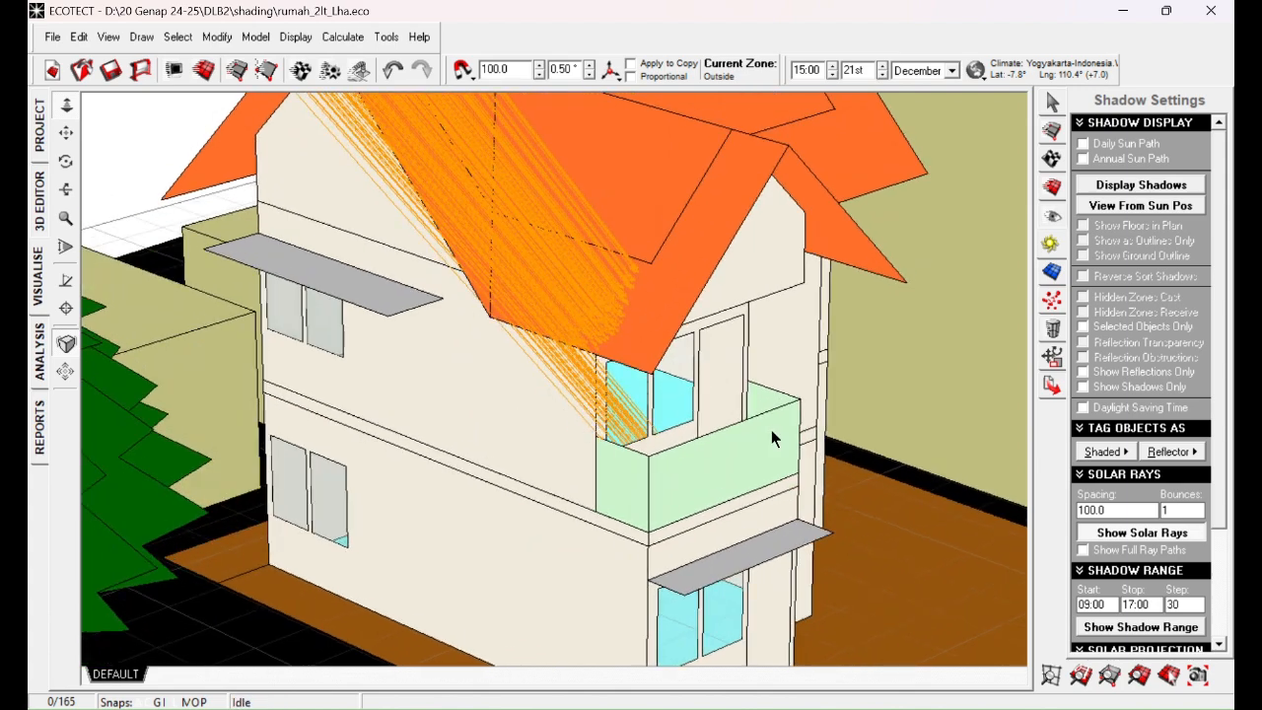
right_drag(772, 439, 765, 424)
middle_drag(541, 509, 549, 456)
right_drag(443, 430, 388, 414)
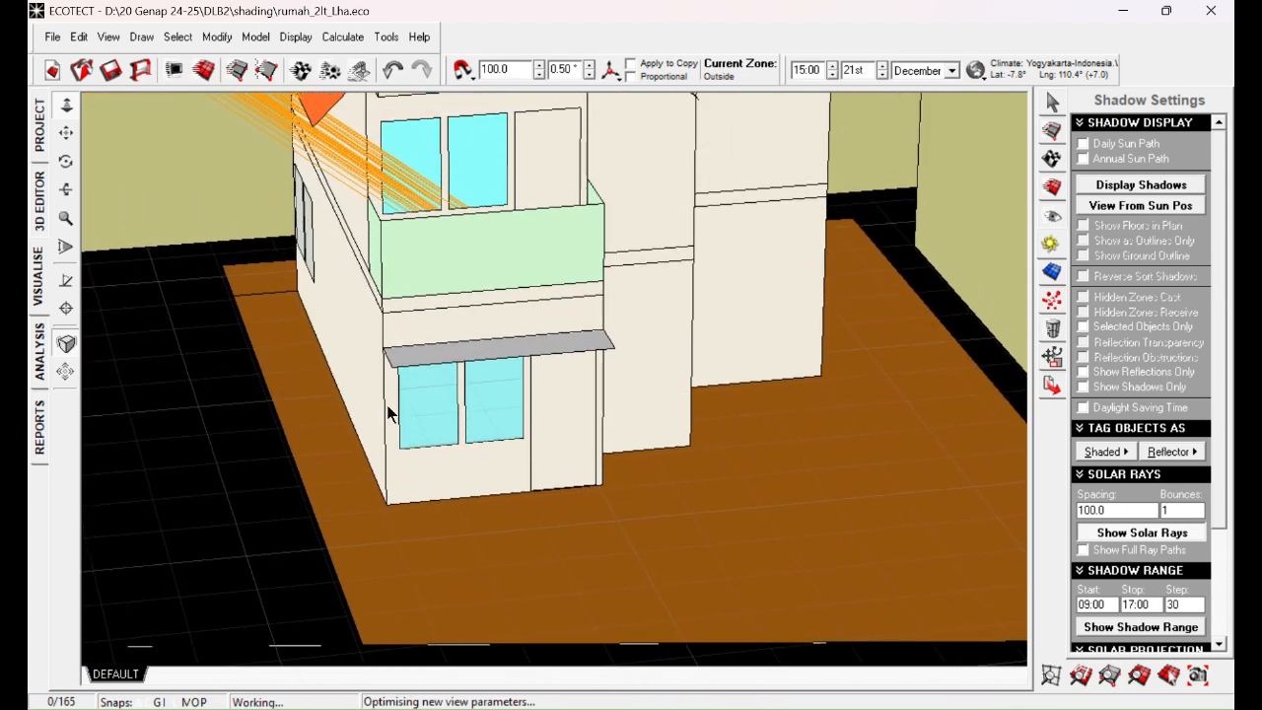
Hide the solar rays and clear the reflector tag from the front balcony windows.
click(39, 200)
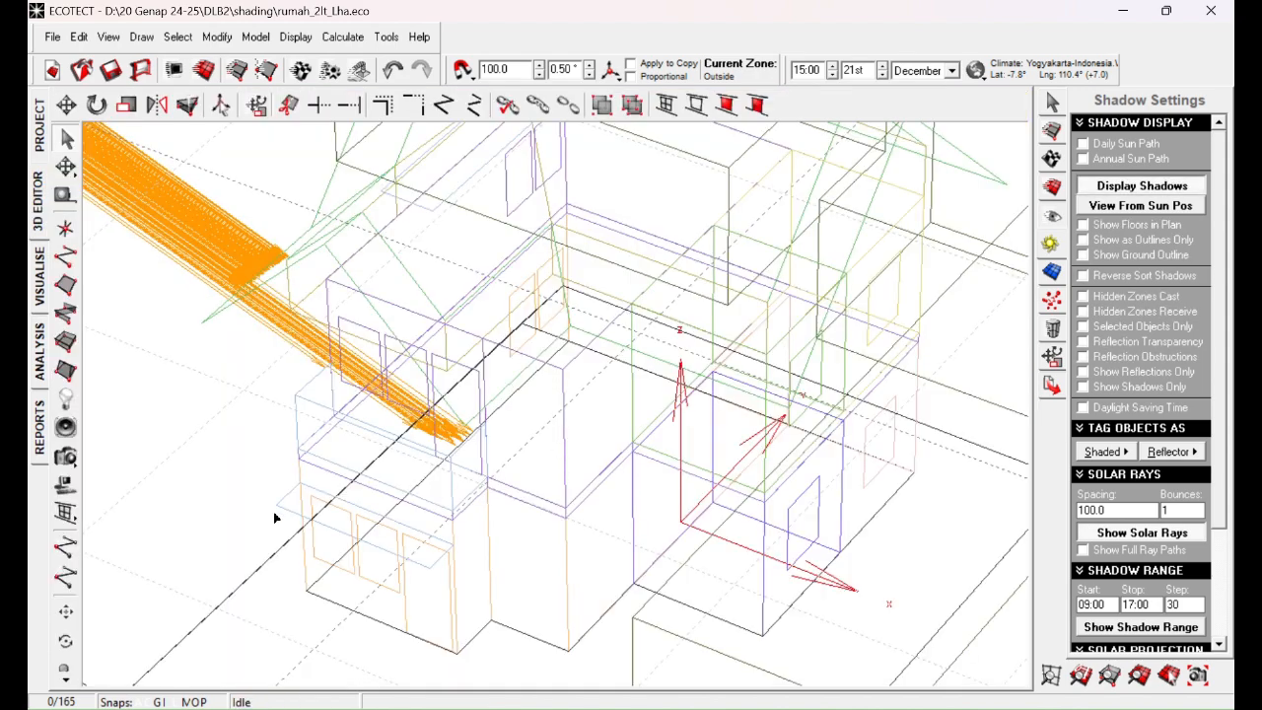
right_drag(181, 504, 363, 512)
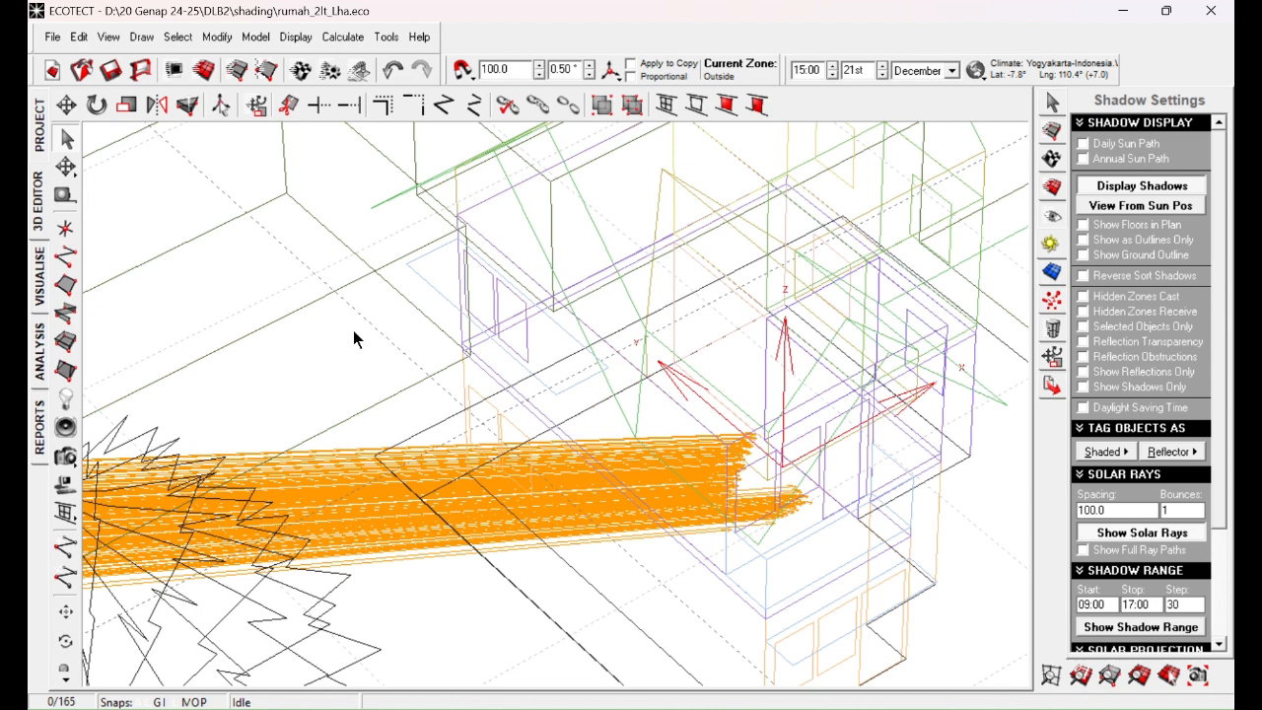
click(1129, 533)
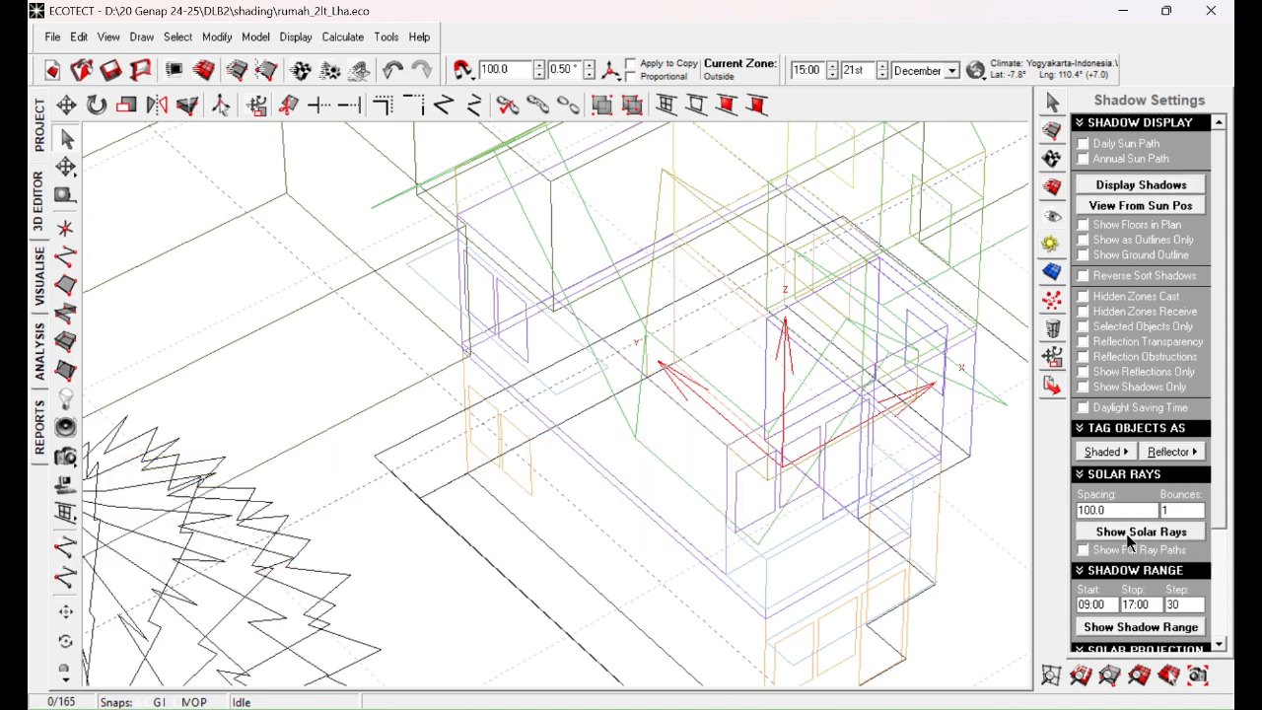
click(1170, 451)
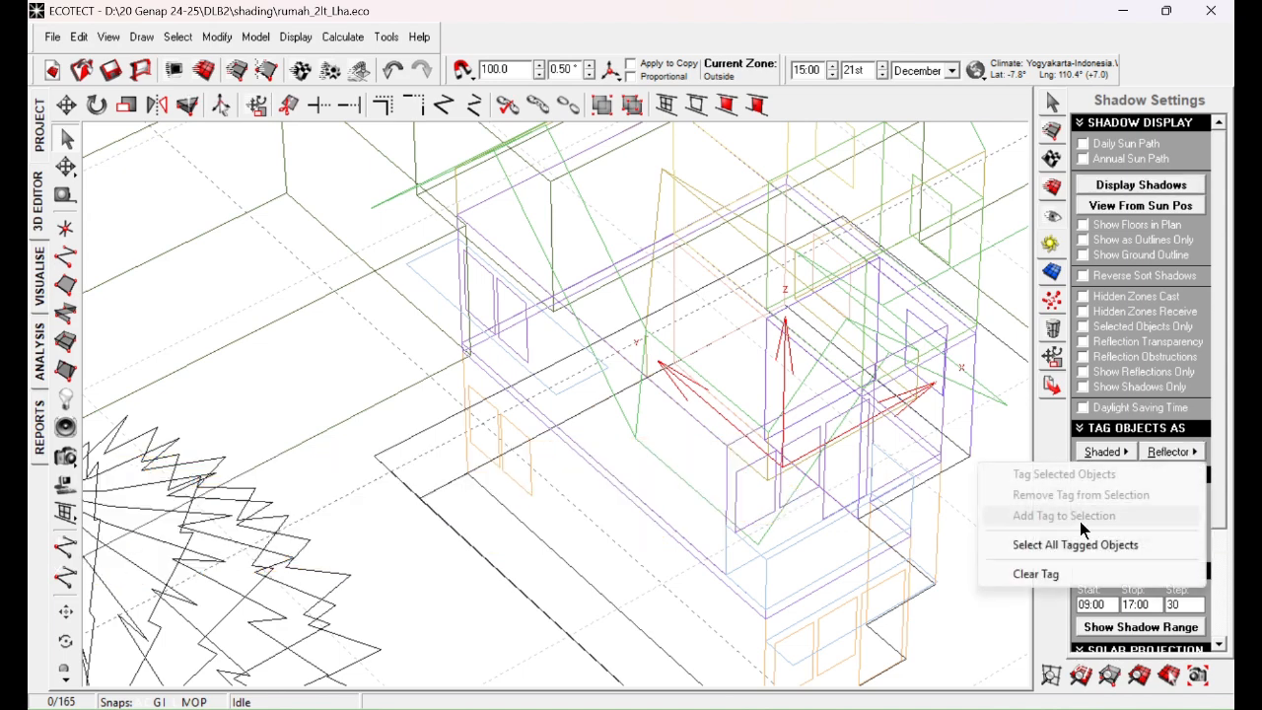
click(1055, 575)
Examine the house's side, front and rear windows with their canopies, the tree and the neighbouring buildings.
middle_drag(489, 542, 671, 458)
right_drag(672, 458, 555, 357)
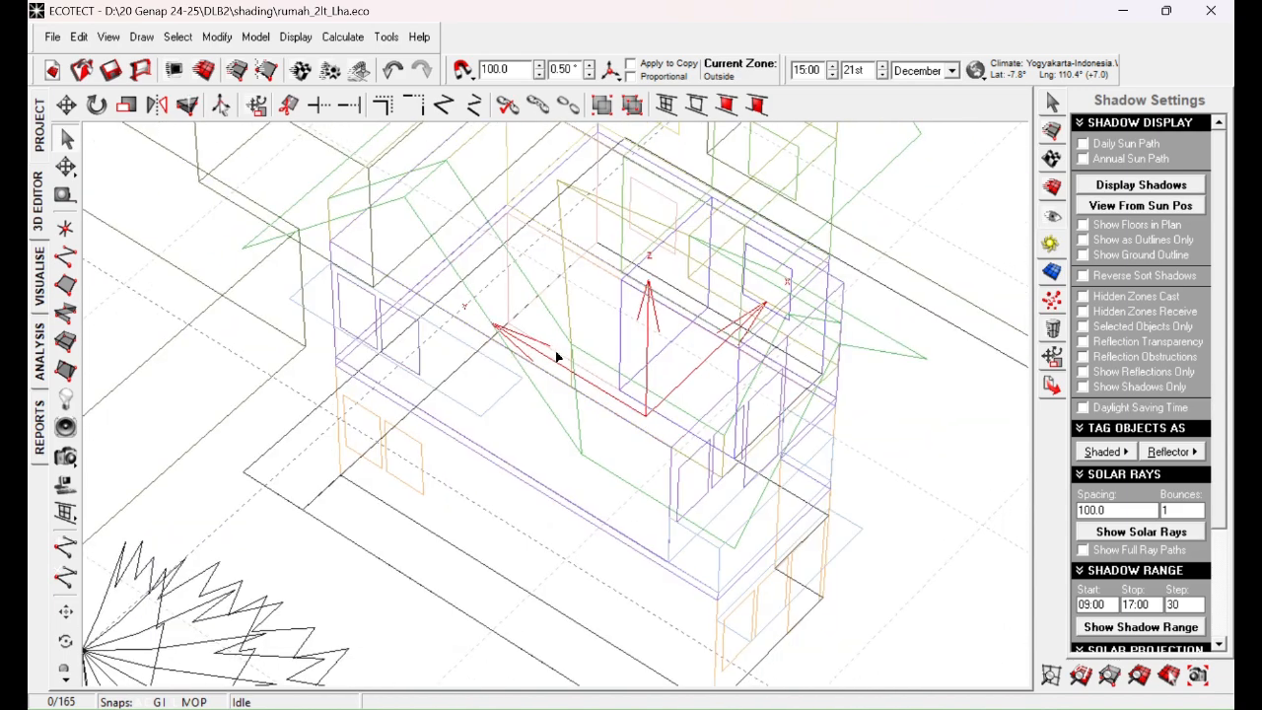
scroll(599, 324, down, 5)
right_drag(672, 330, 616, 412)
scroll(616, 412, up, 3)
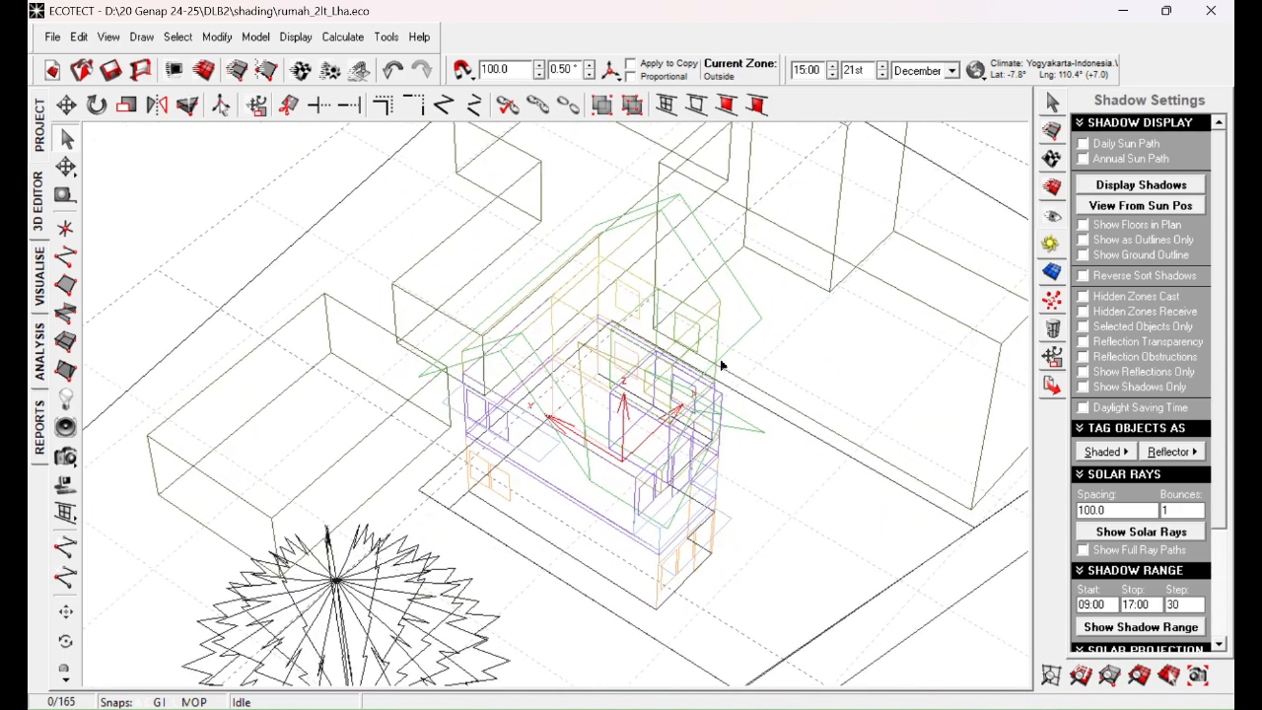
middle_drag(721, 363, 635, 361)
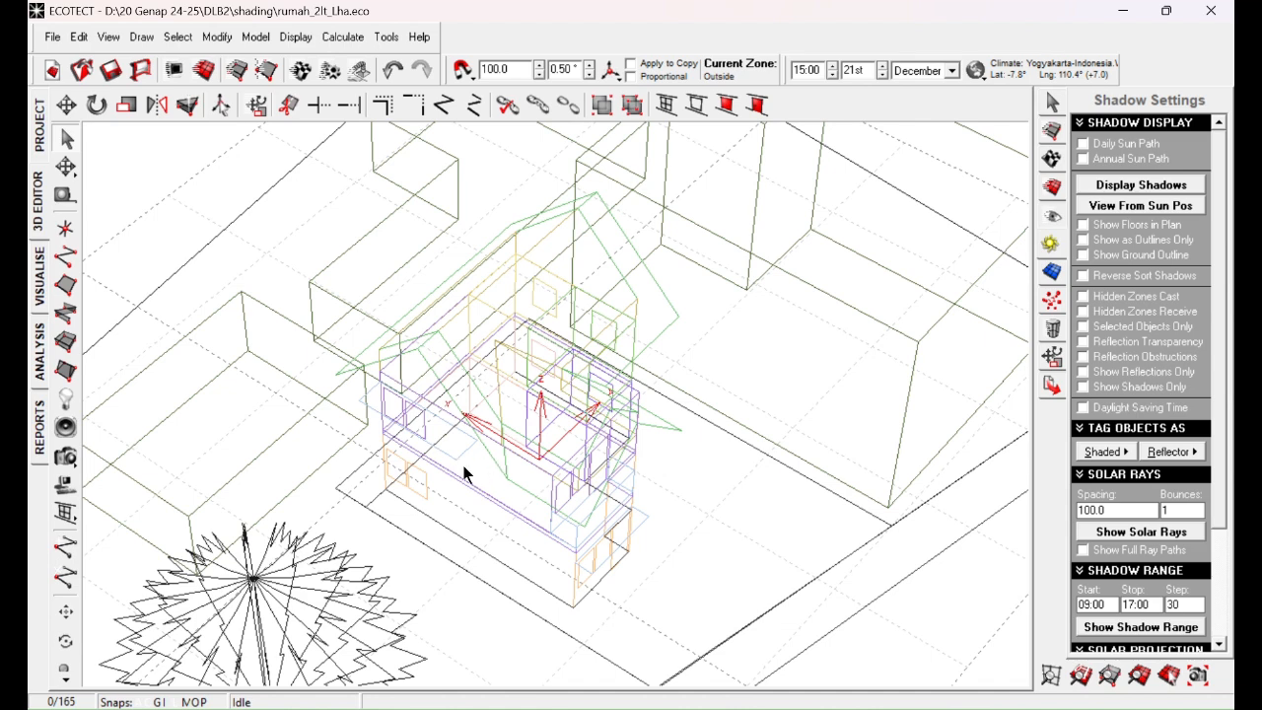
click(38, 277)
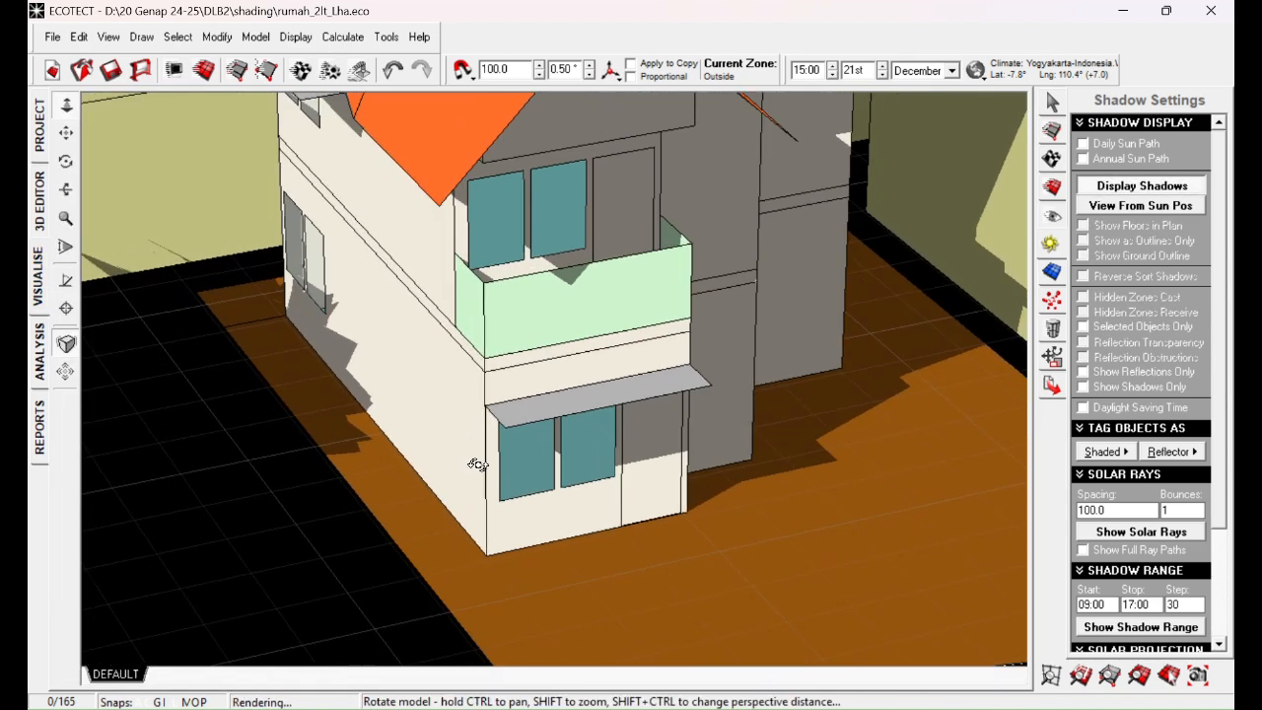
drag(477, 465, 1011, 465)
drag(258, 463, 485, 431)
ctrl+right_drag(485, 432, 426, 480)
scroll(478, 455, down, 3)
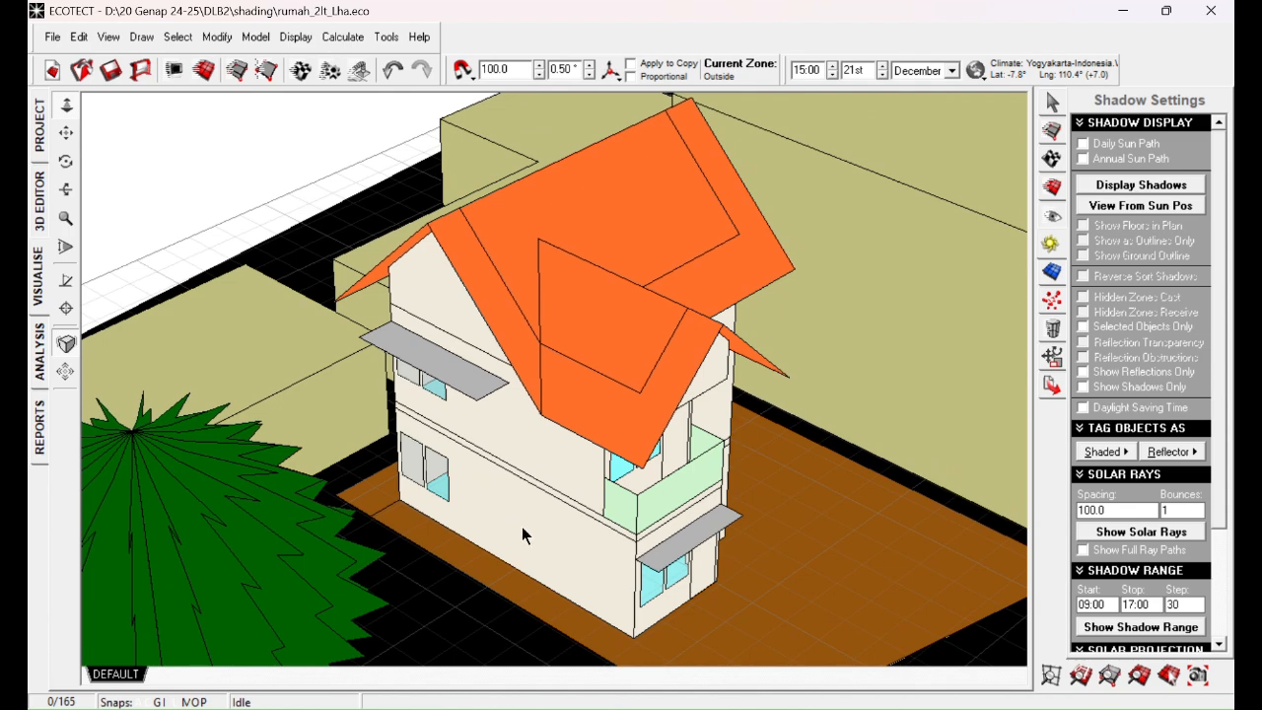
ctrl+right_drag(522, 532, 514, 396)
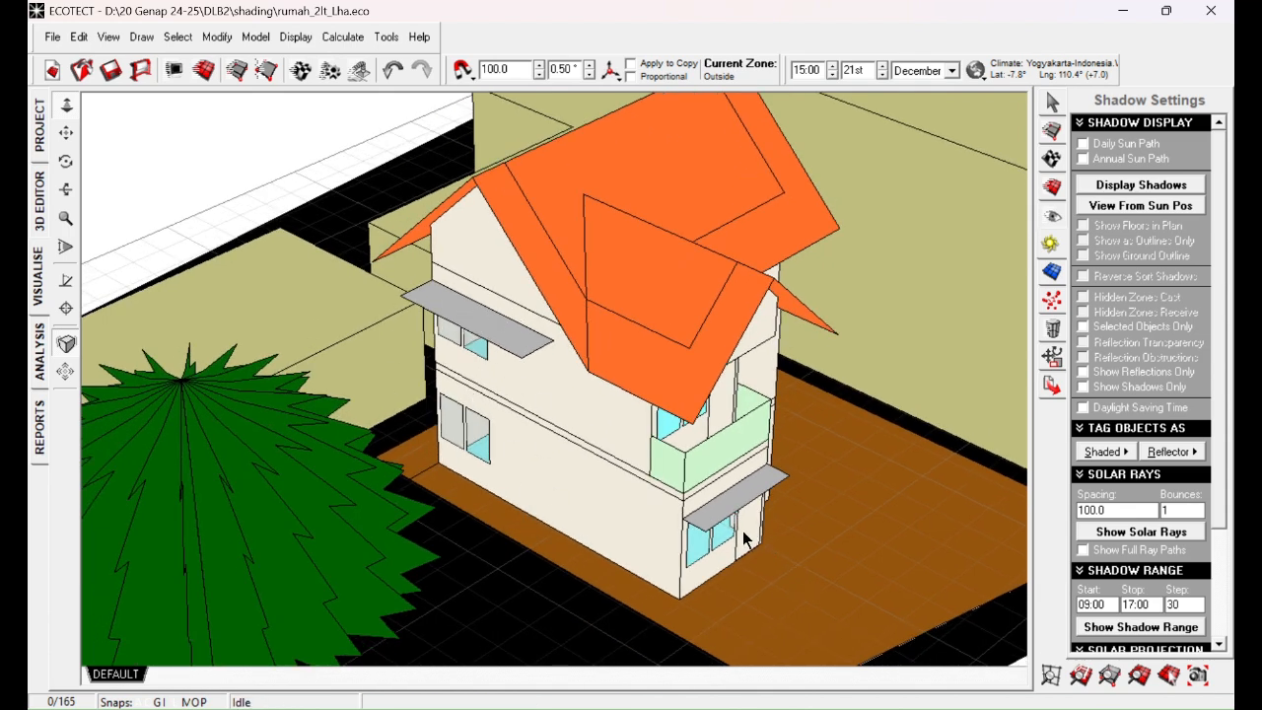
right_drag(768, 552, 673, 508)
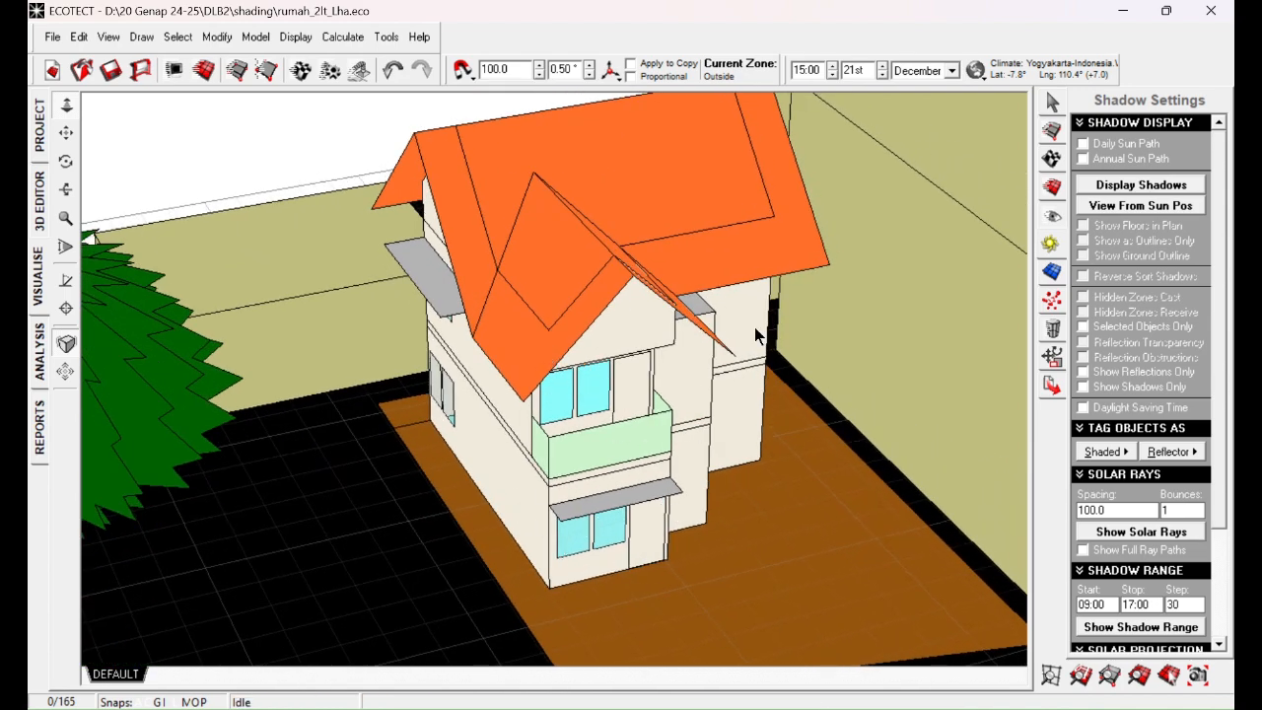
right_drag(828, 361, 189, 461)
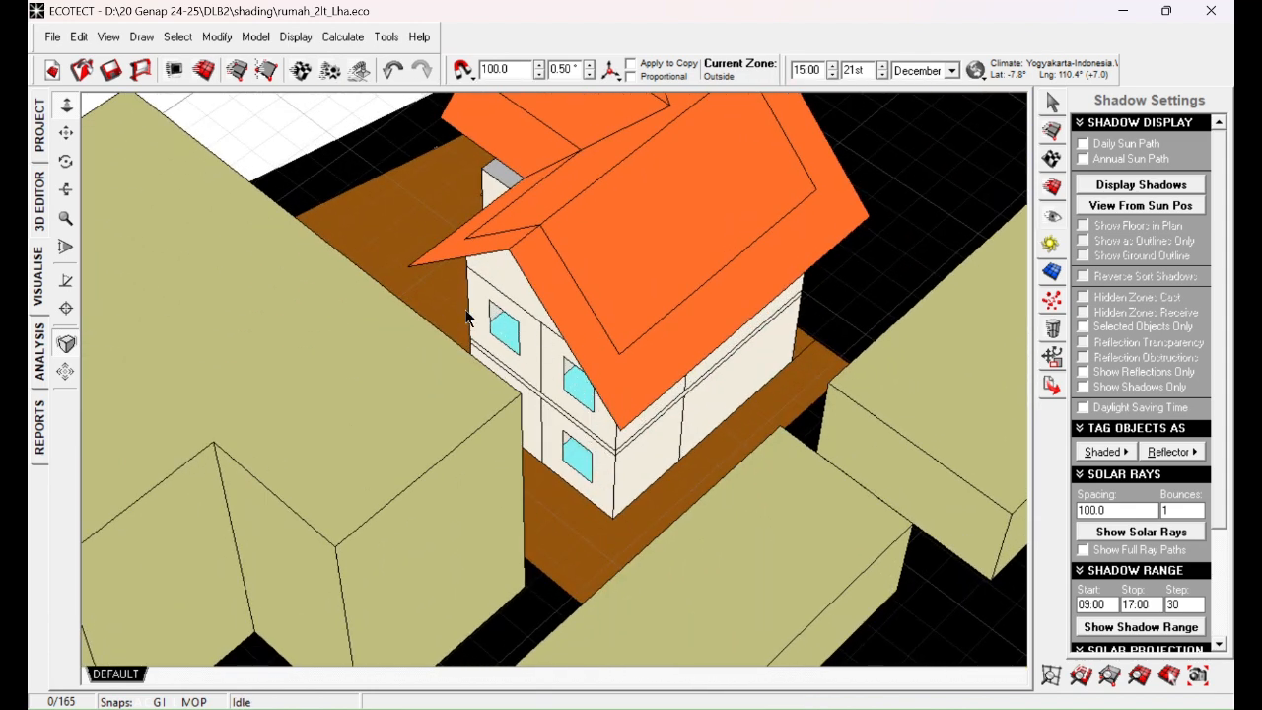
right_drag(598, 468, 583, 360)
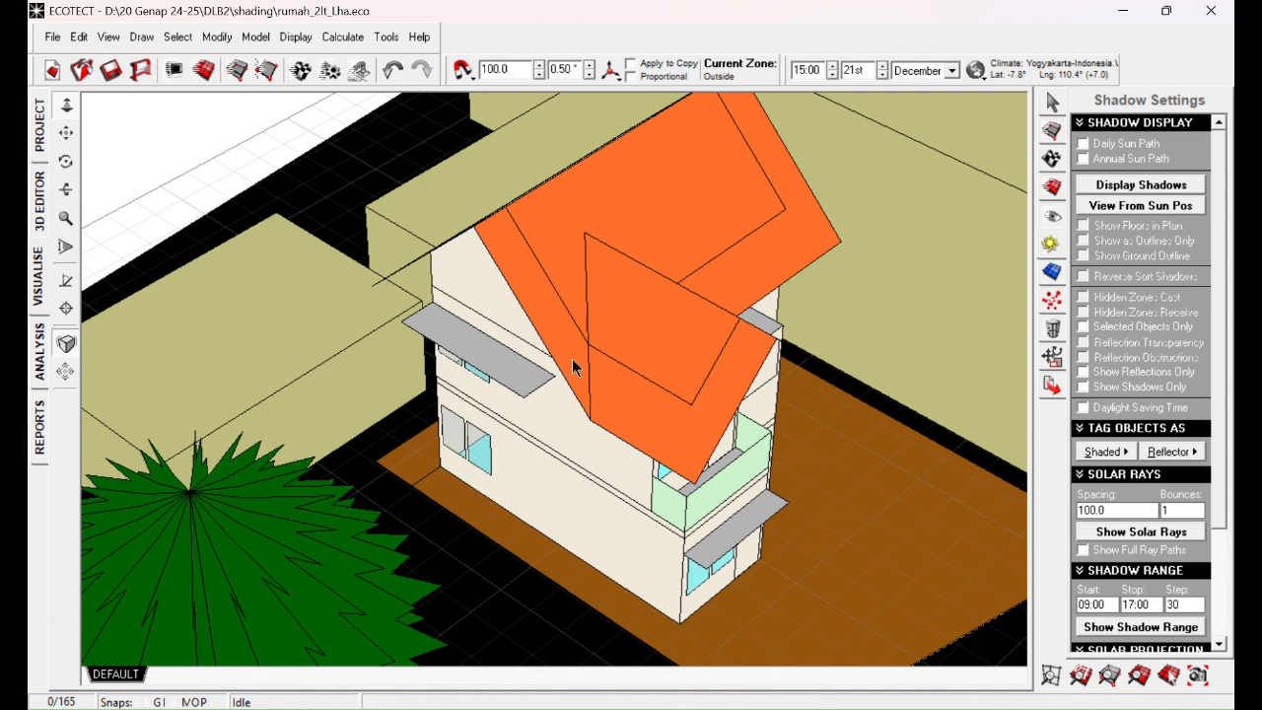
Select the two upper-floor windows beneath the side canopy in the wireframe model.
click(46, 209)
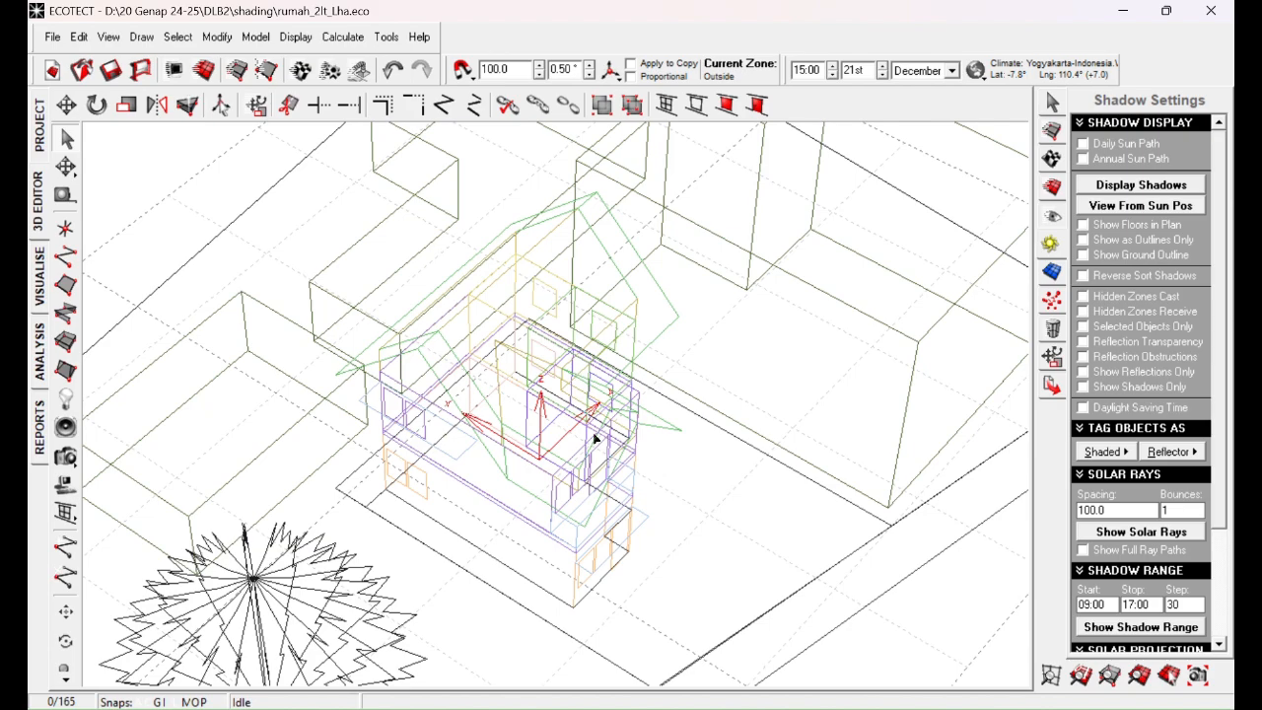
right_drag(652, 531, 638, 512)
middle_drag(656, 479, 811, 415)
scroll(592, 402, up, 6)
middle_drag(633, 288, 568, 434)
click(519, 411)
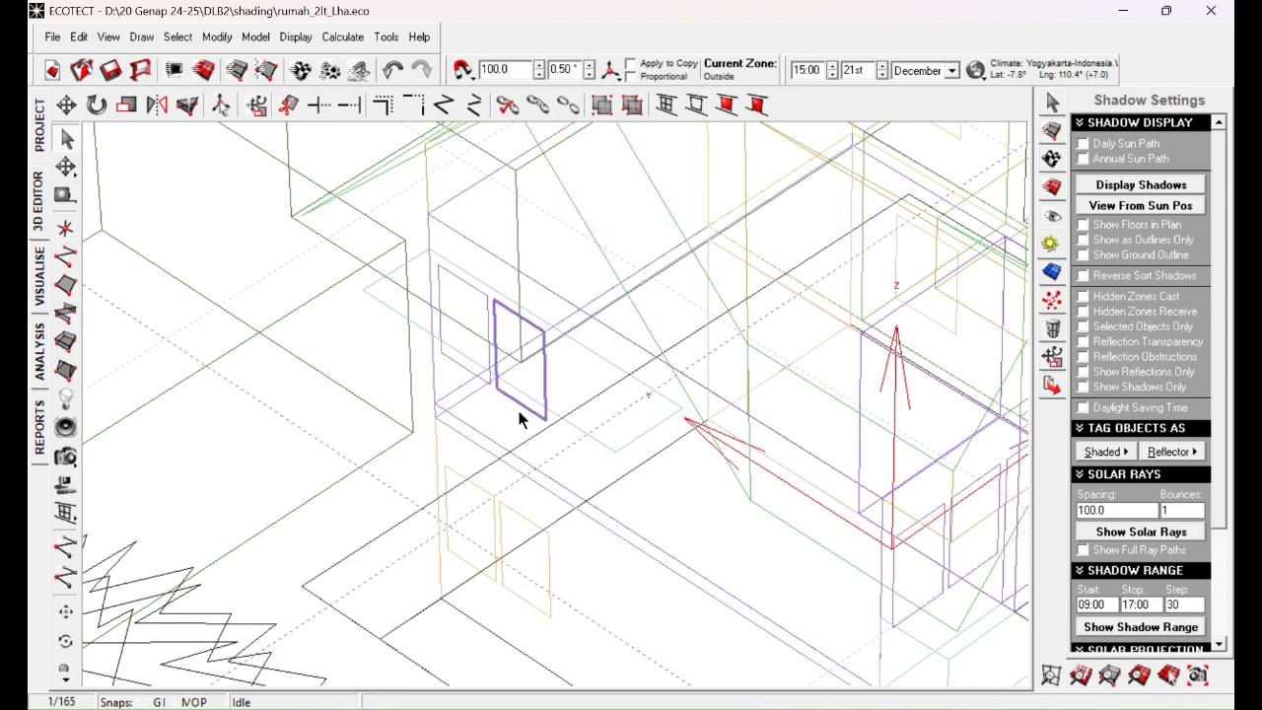
shift+click(470, 377)
right_drag(455, 496, 474, 520)
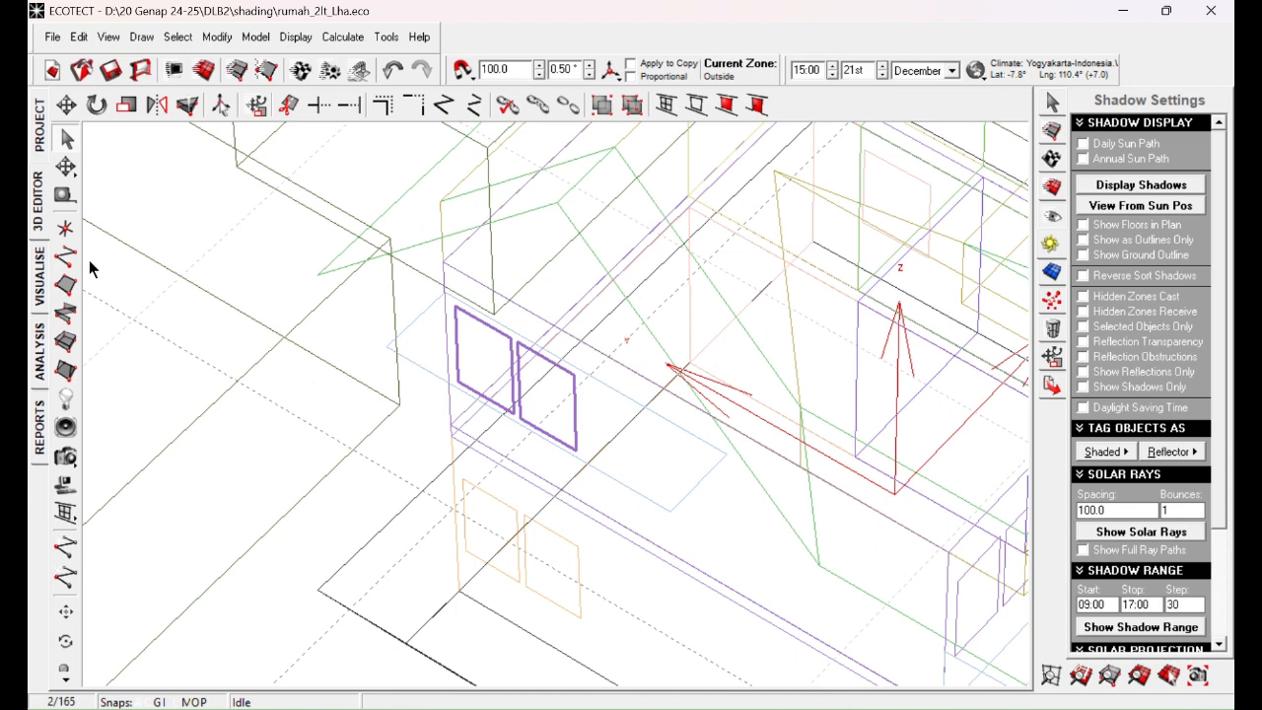
Check the upper-floor side windows and their canopy in the shaded view, and clear the window selection in the wireframe model.
click(40, 281)
scroll(484, 380, up, 2)
scroll(483, 377, up, 2)
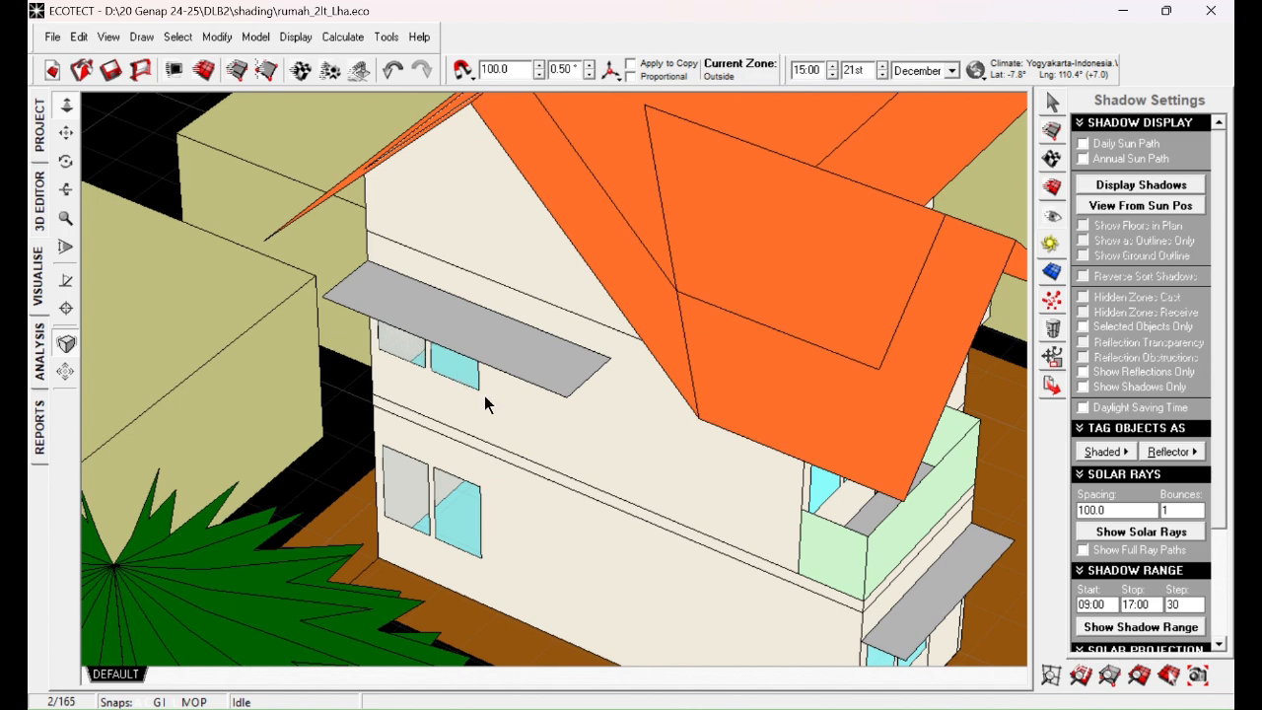
click(37, 197)
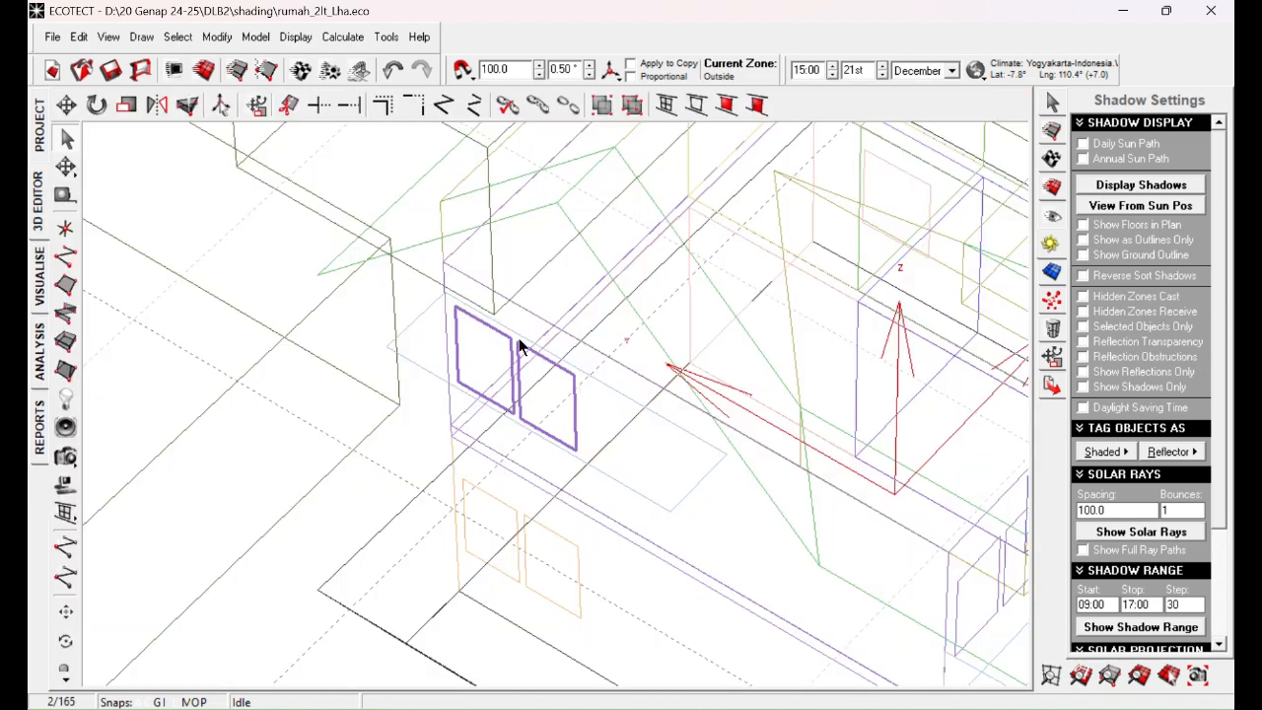
click(726, 529)
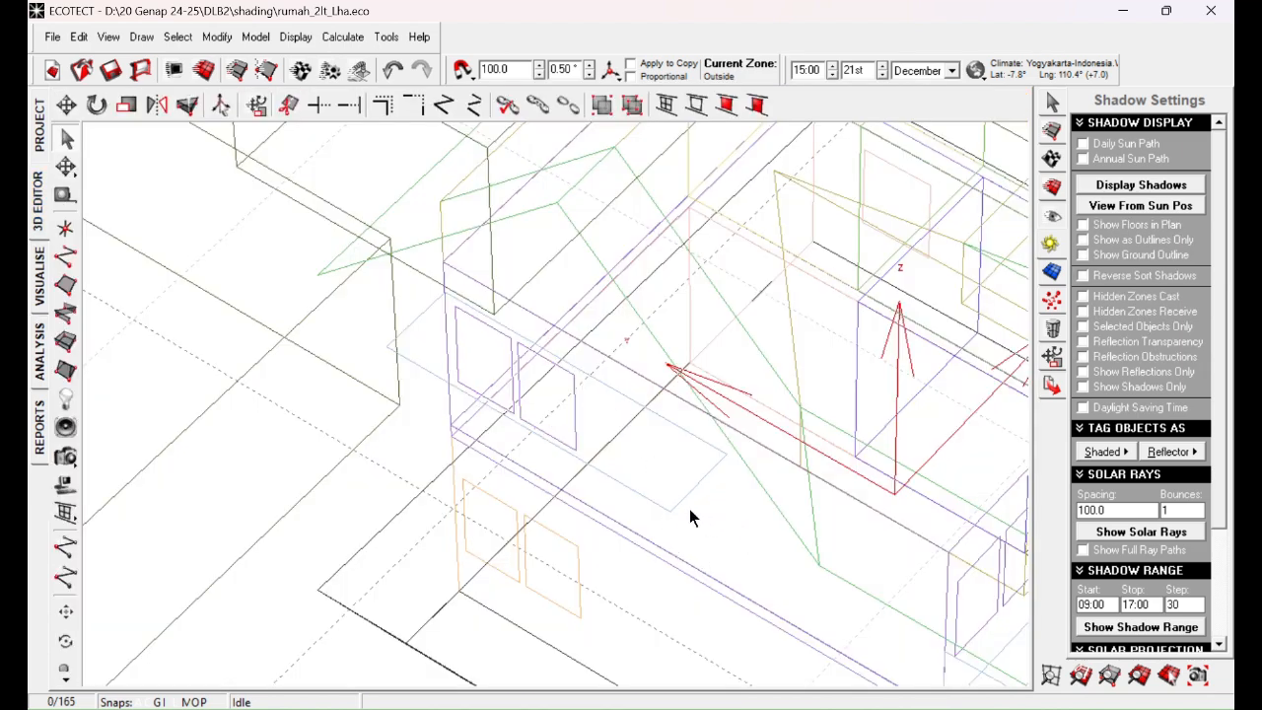
Reselect the two upper-floor side windows, tag them as shaded surfaces and deselect them.
click(572, 419)
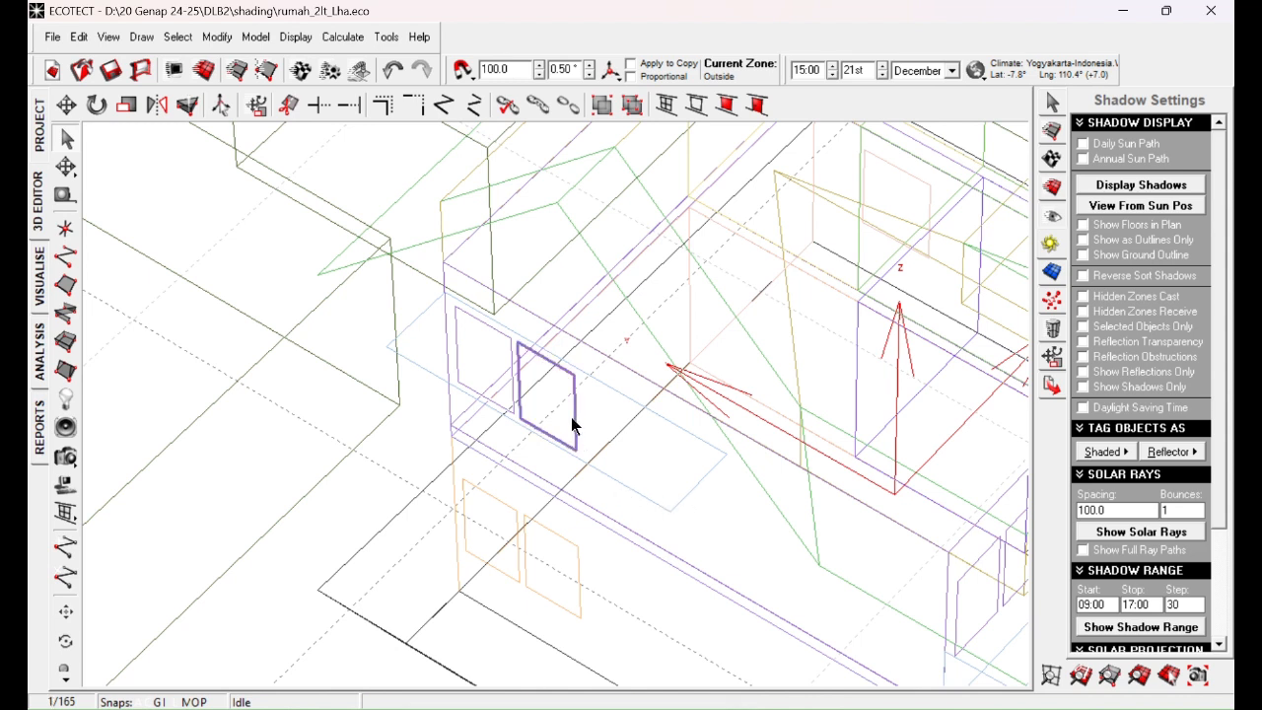
shift+click(501, 342)
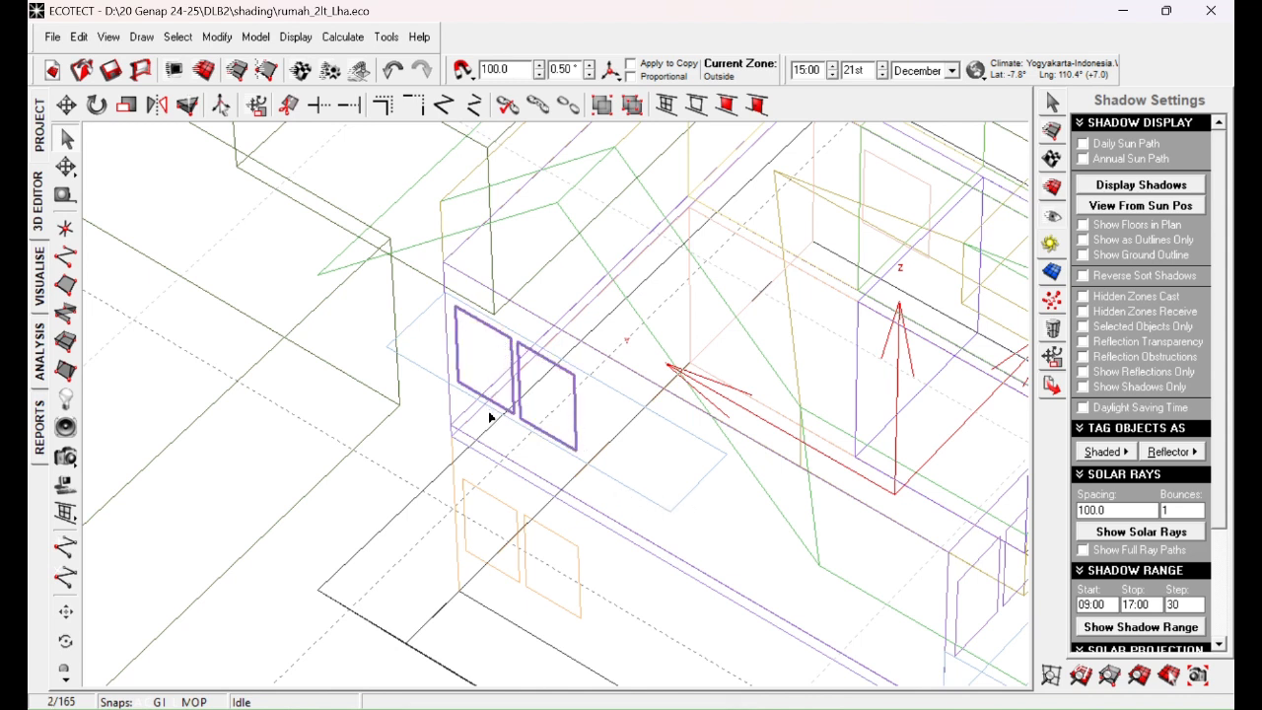
click(1107, 452)
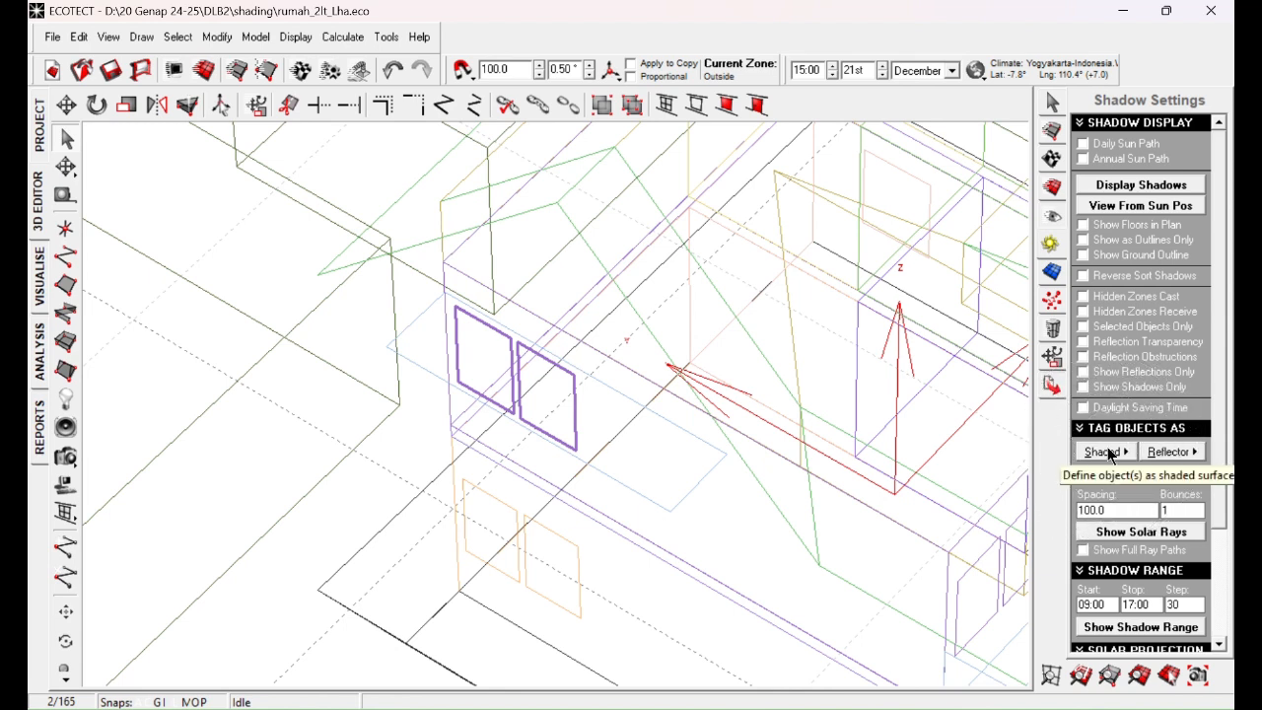
click(1111, 454)
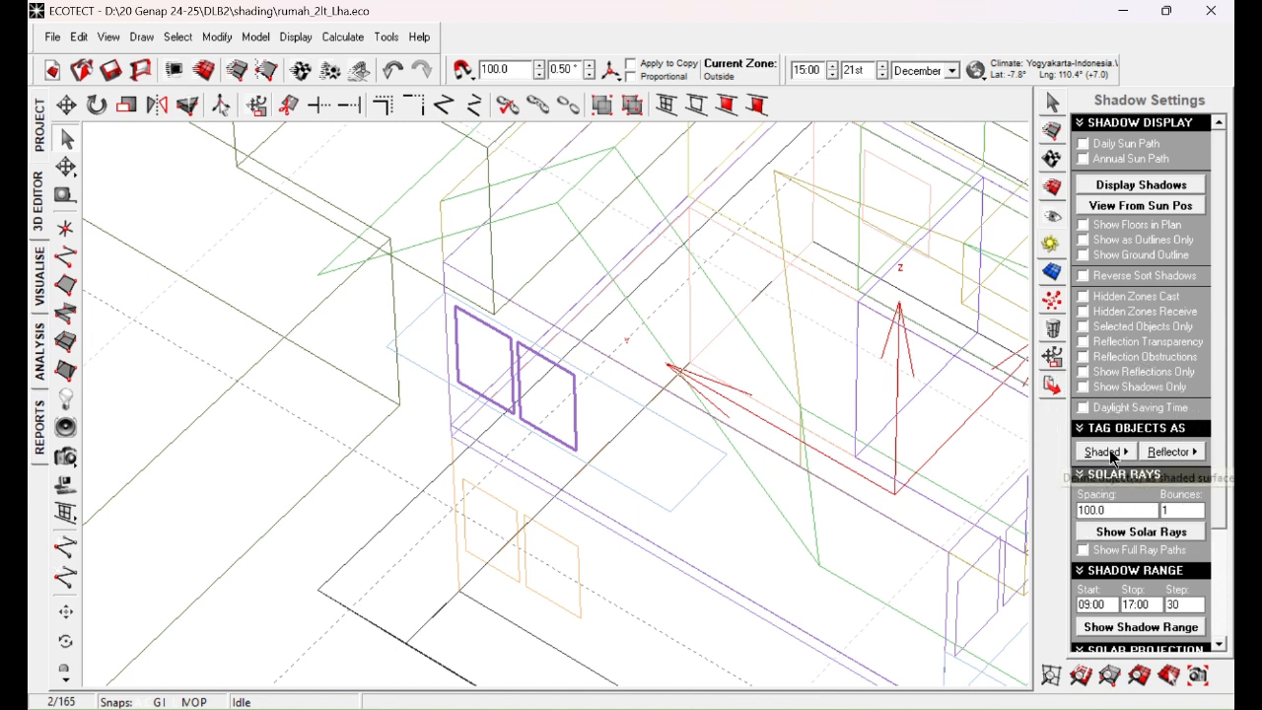
click(1111, 452)
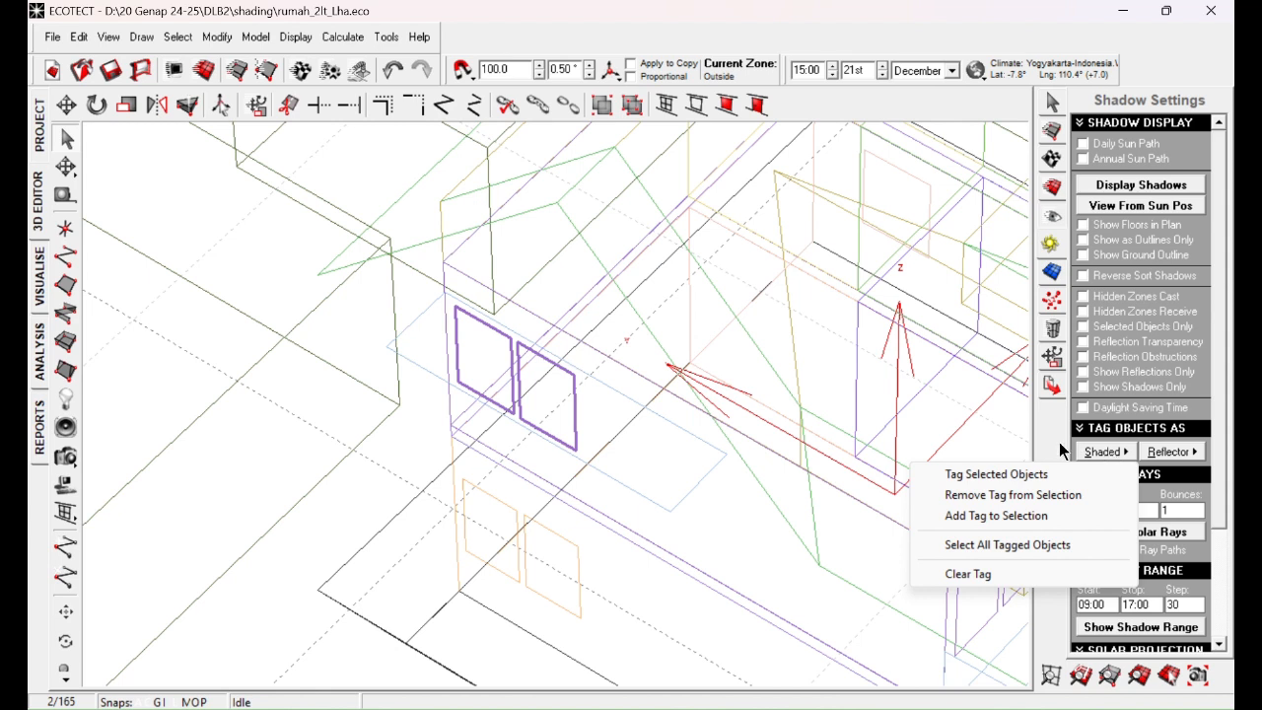
click(1052, 477)
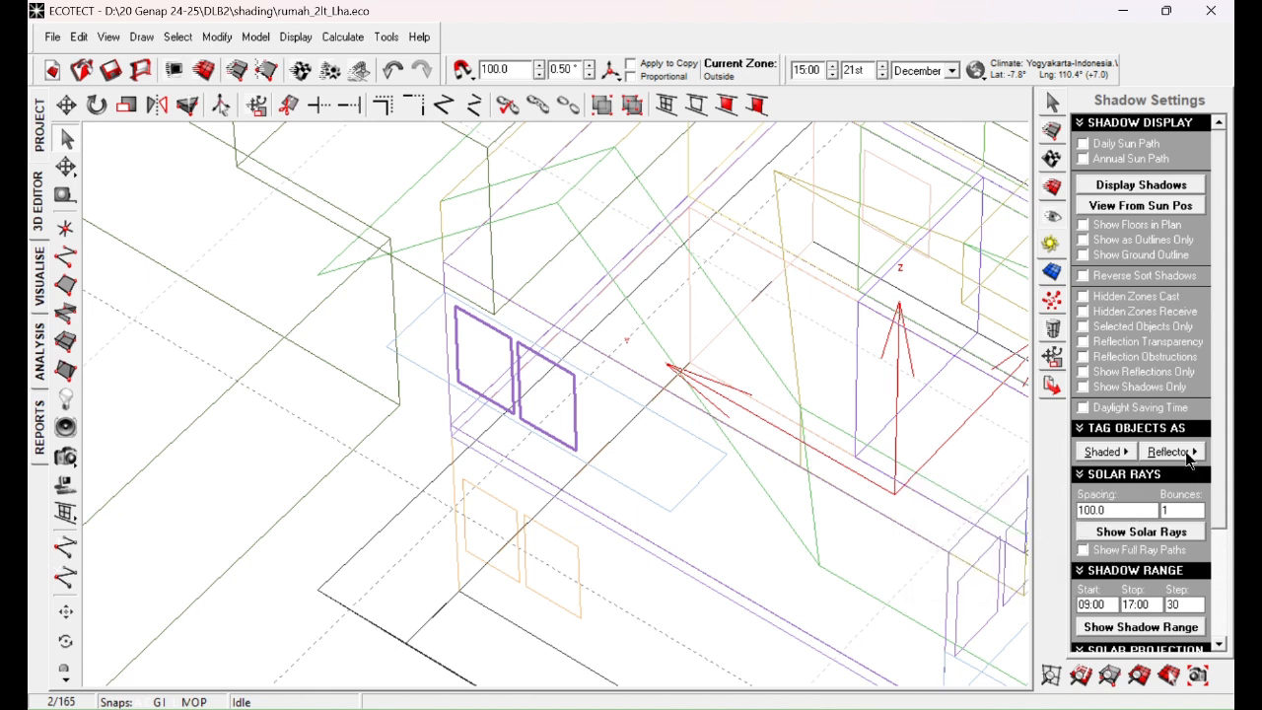
click(977, 477)
middle_drag(774, 446, 743, 478)
middle_drag(462, 347, 504, 366)
middle_drag(582, 371, 591, 319)
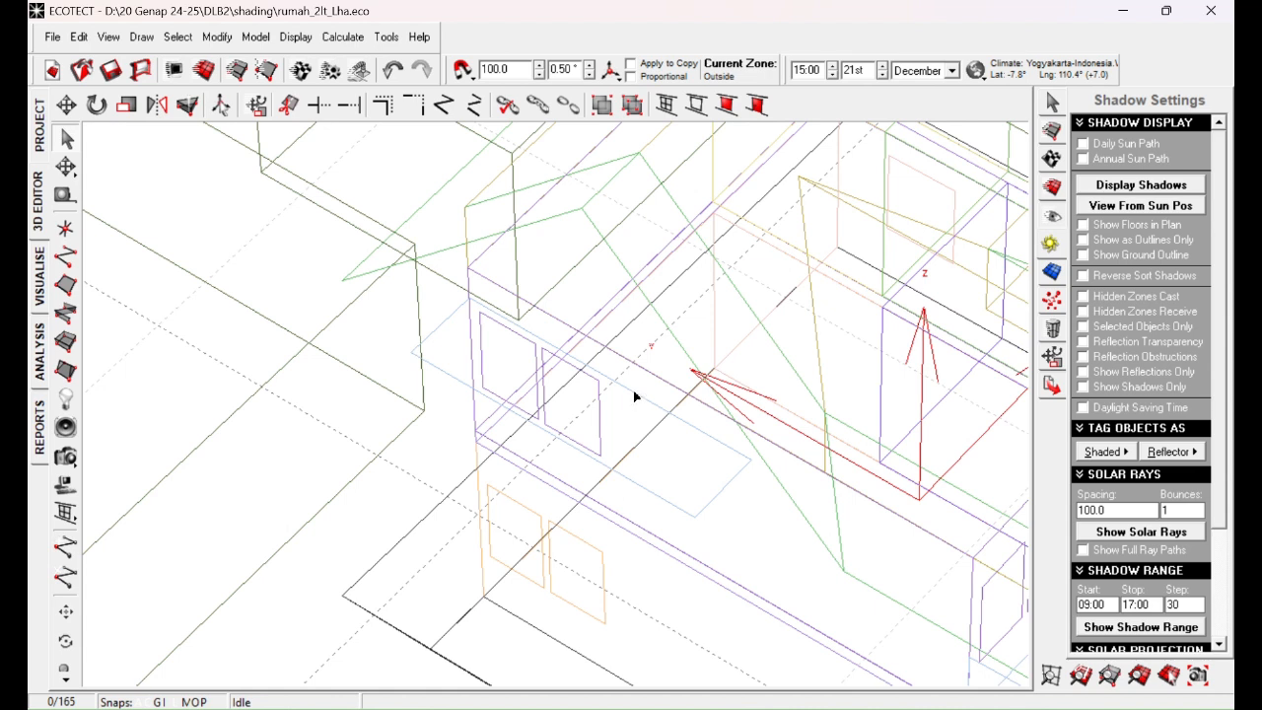
Deepen the canopy above the upper-floor side windows by moving its two outer nodes outward about 930 mm along X.
click(635, 396)
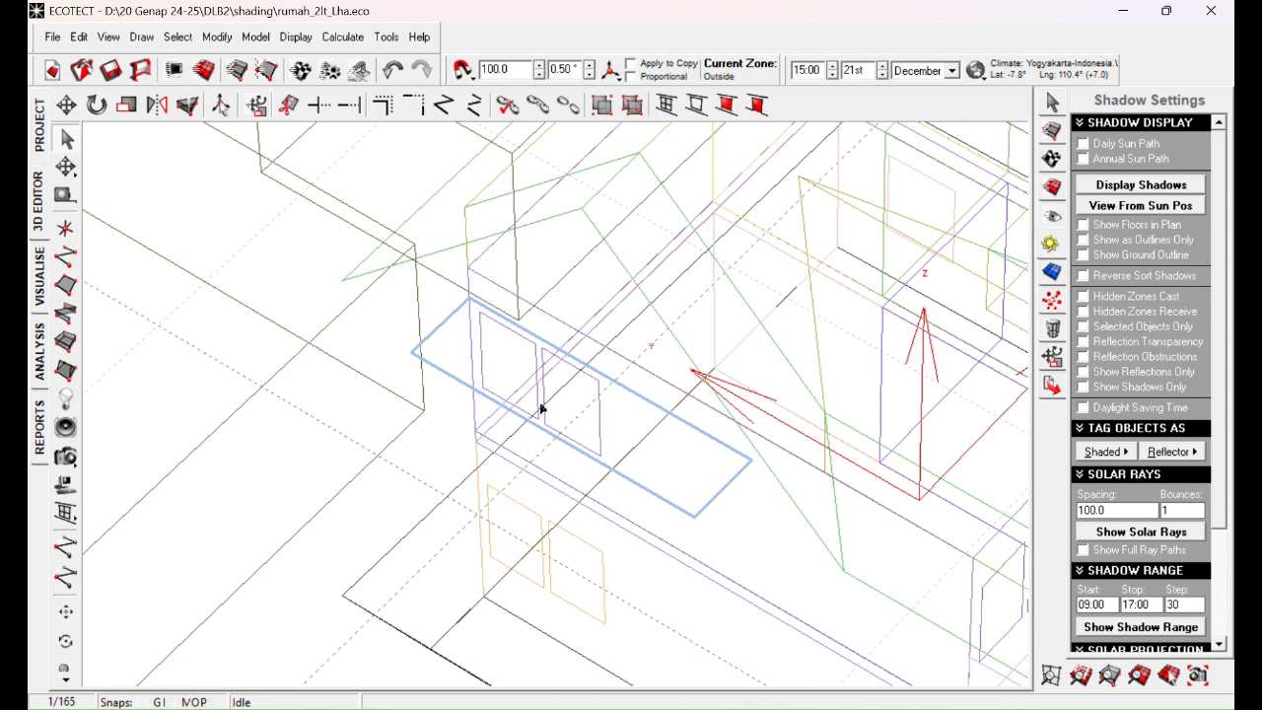
click(40, 264)
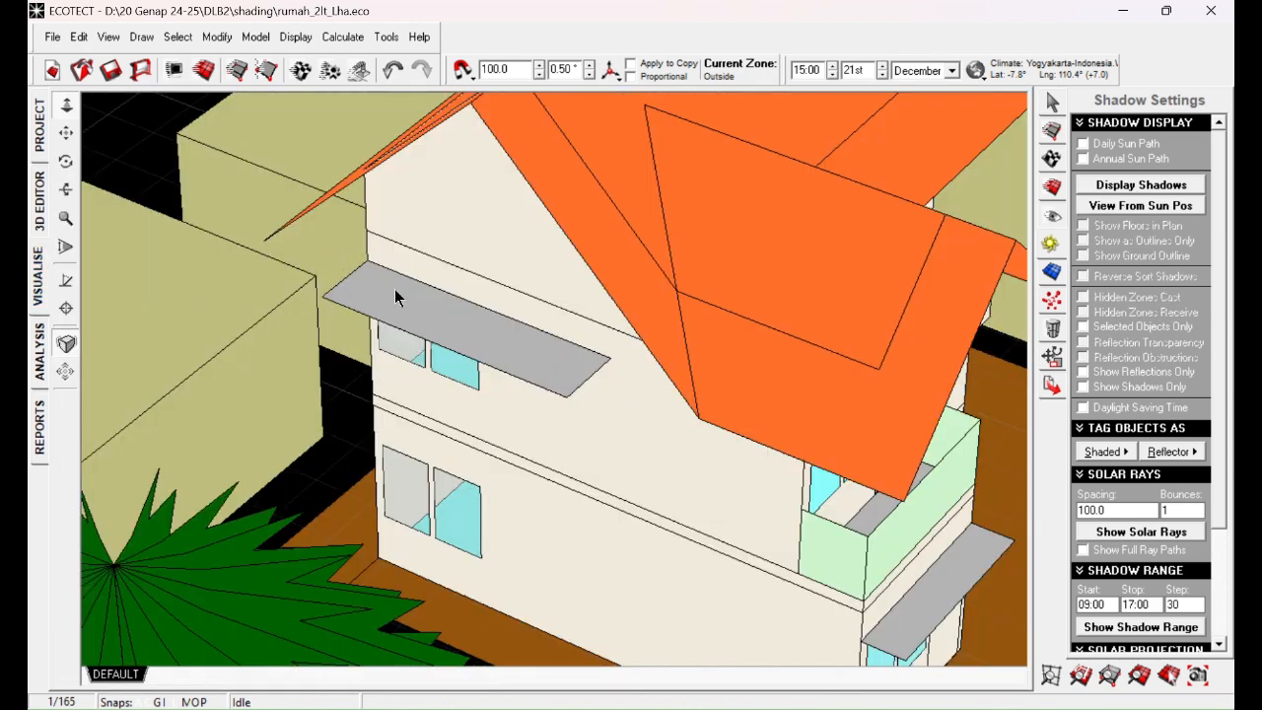
click(37, 202)
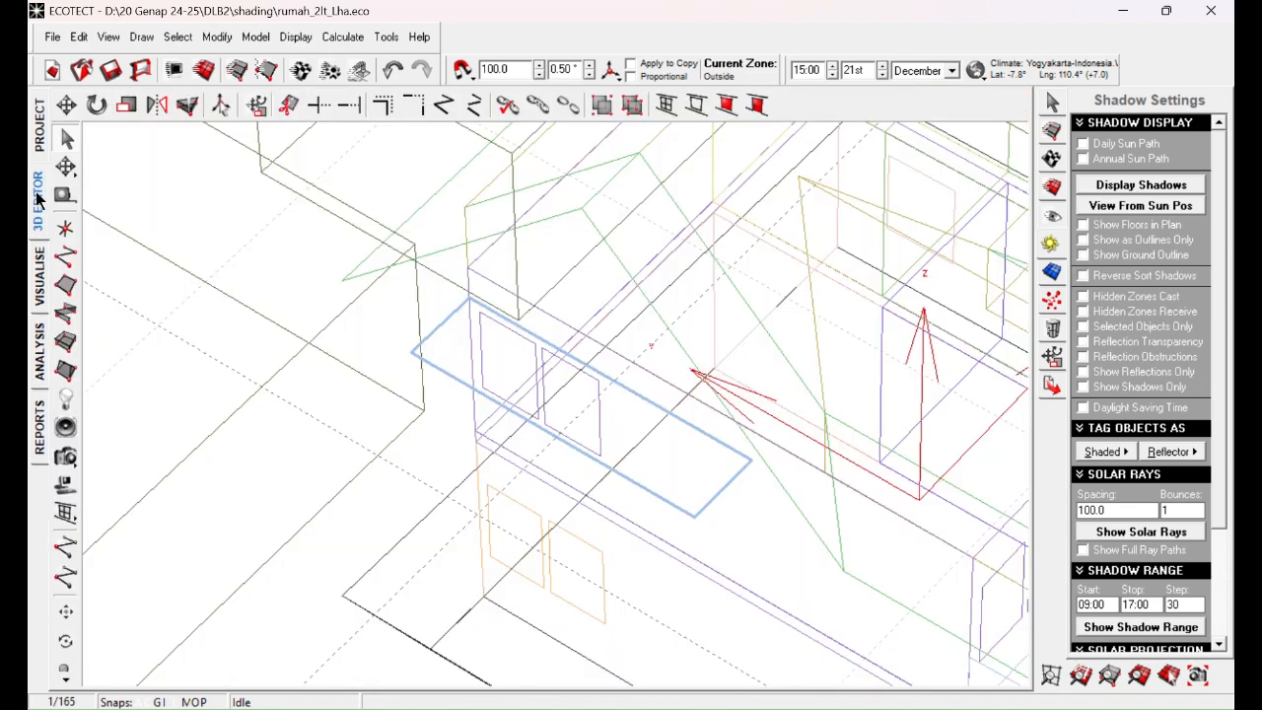
click(447, 376)
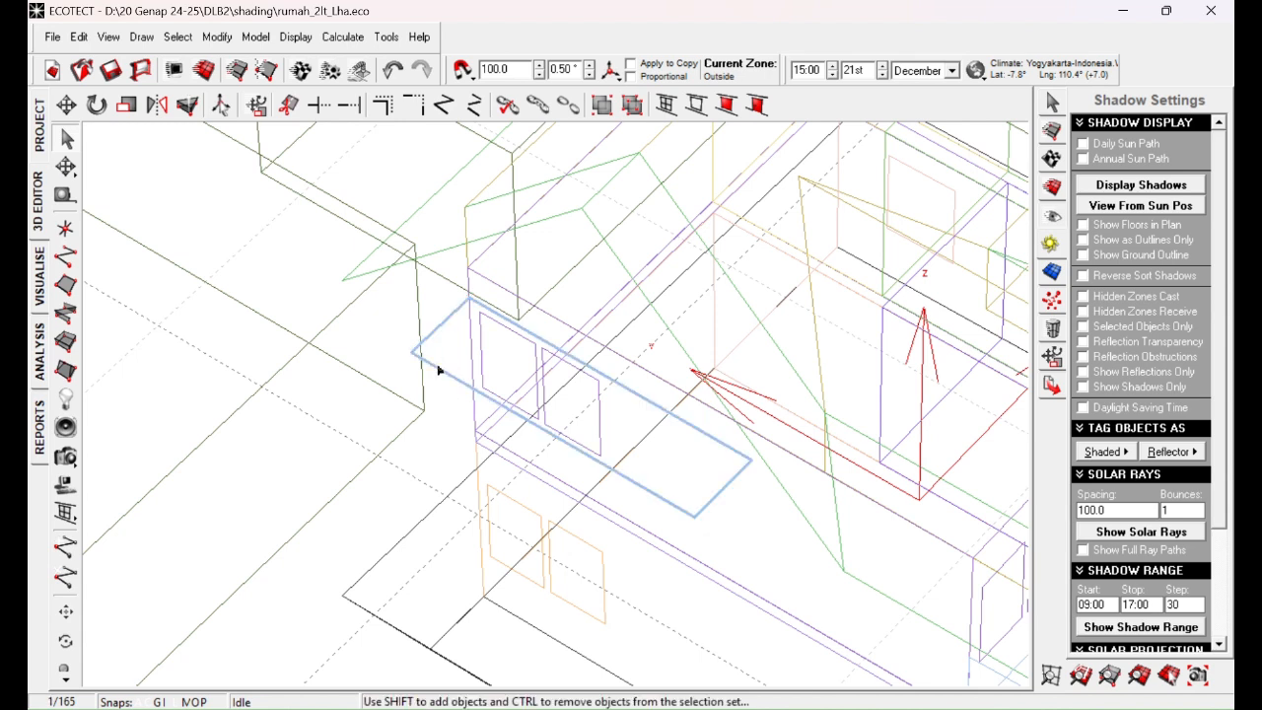
click(438, 366)
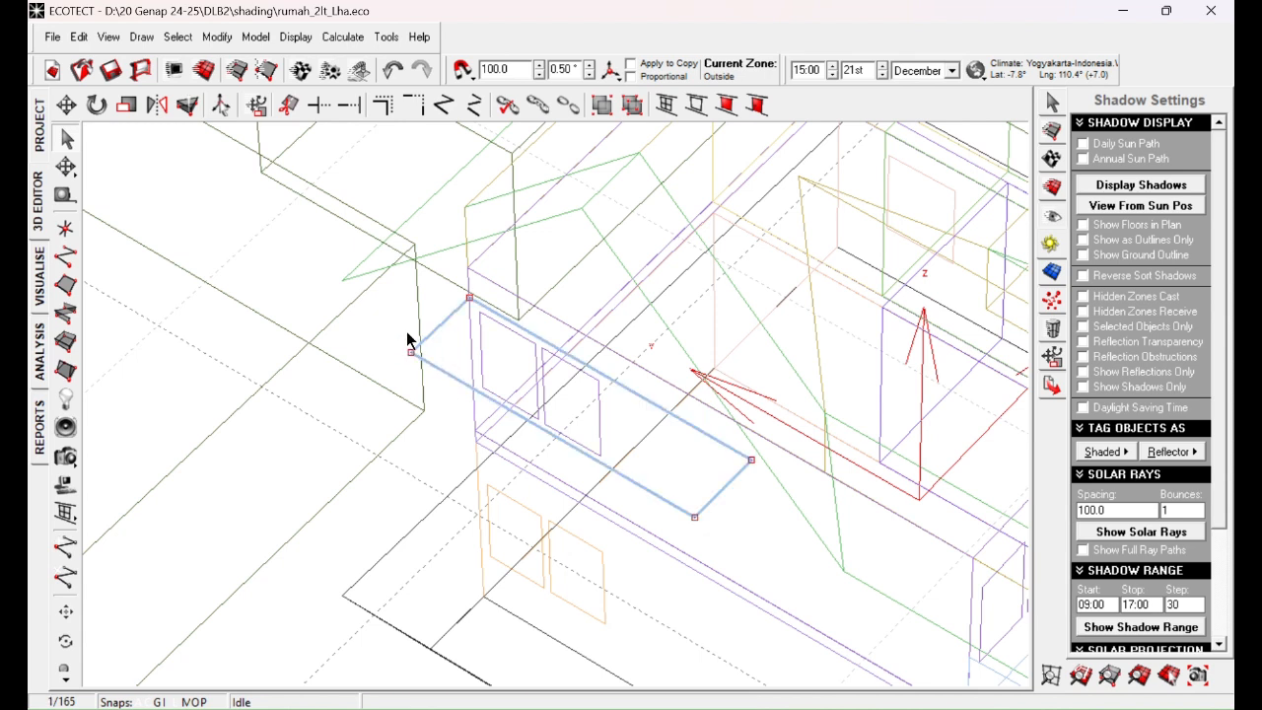
drag(378, 325, 447, 398)
drag(665, 480, 723, 552)
drag(687, 487, 732, 572)
drag(695, 519, 647, 568)
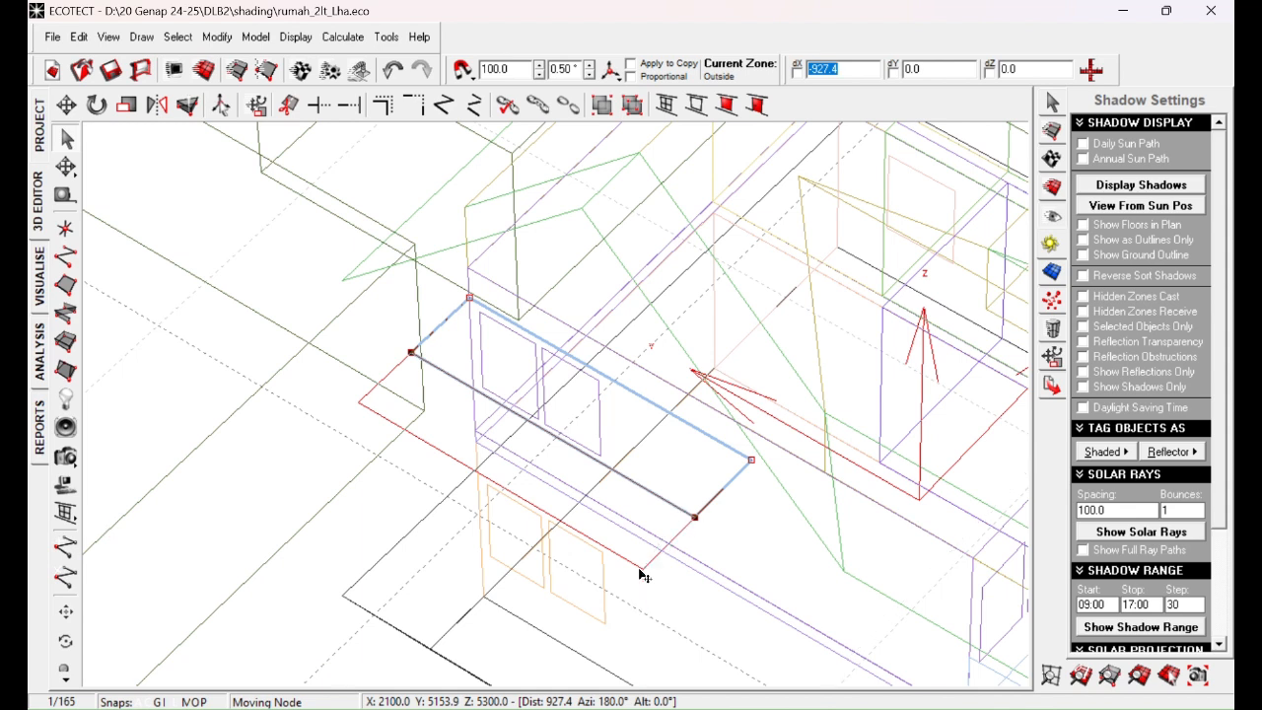
click(643, 570)
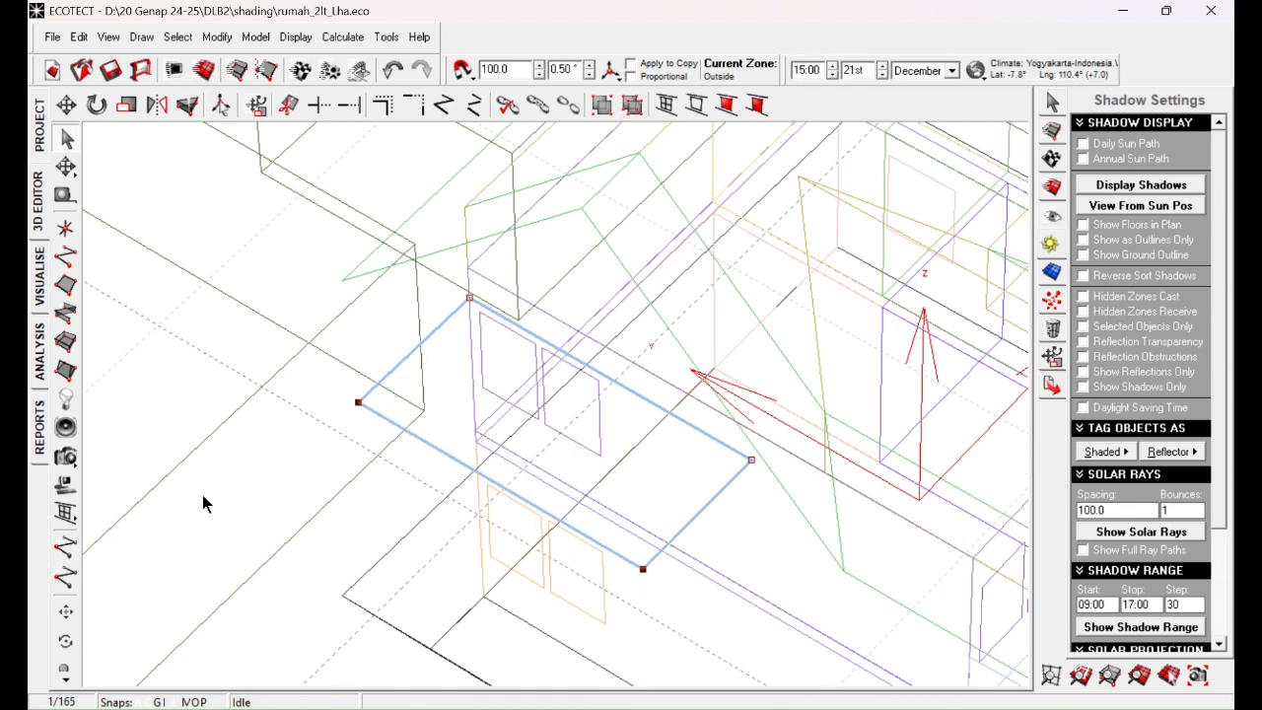
Lengthen the same canopy towards the rear by moving its two end nodes about 1350 mm along Y, and deselect it.
drag(204, 501, 503, 247)
drag(302, 461, 574, 210)
drag(358, 402, 268, 352)
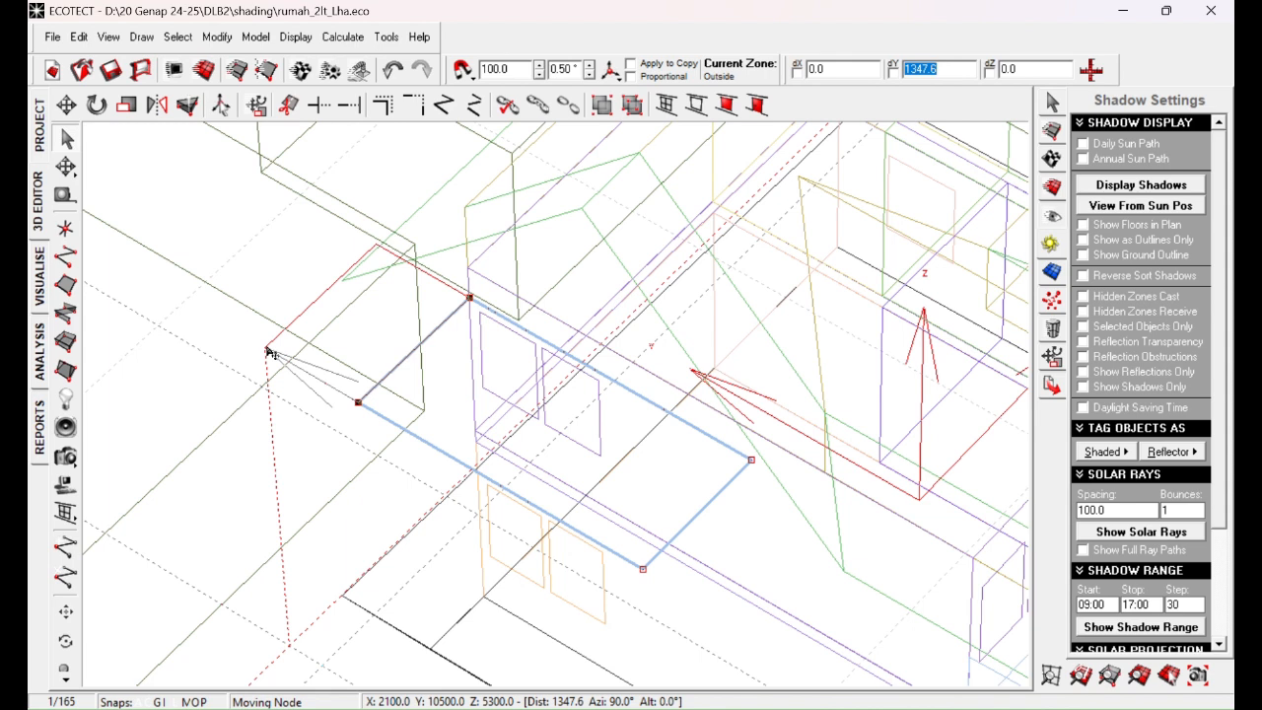
drag(268, 352, 264, 350)
click(189, 455)
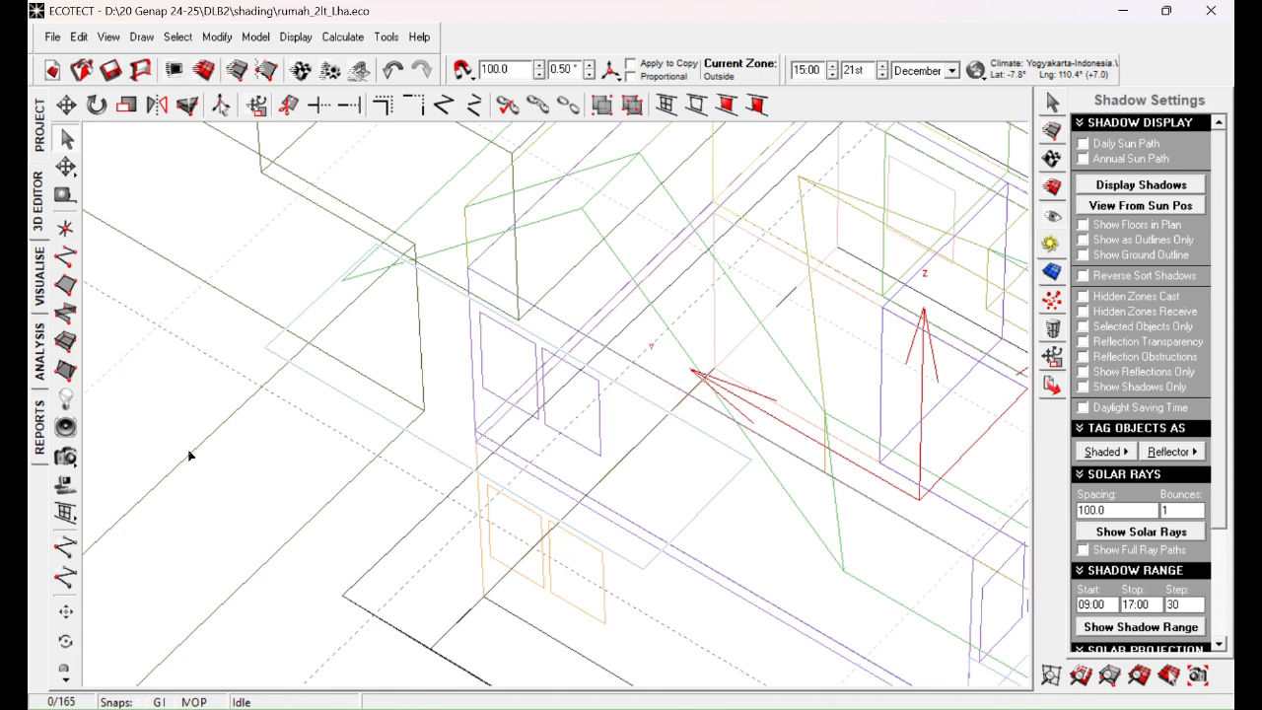
Select both upper-floor side windows beneath the enlarged canopy as the objects for the shading calculation.
click(352, 395)
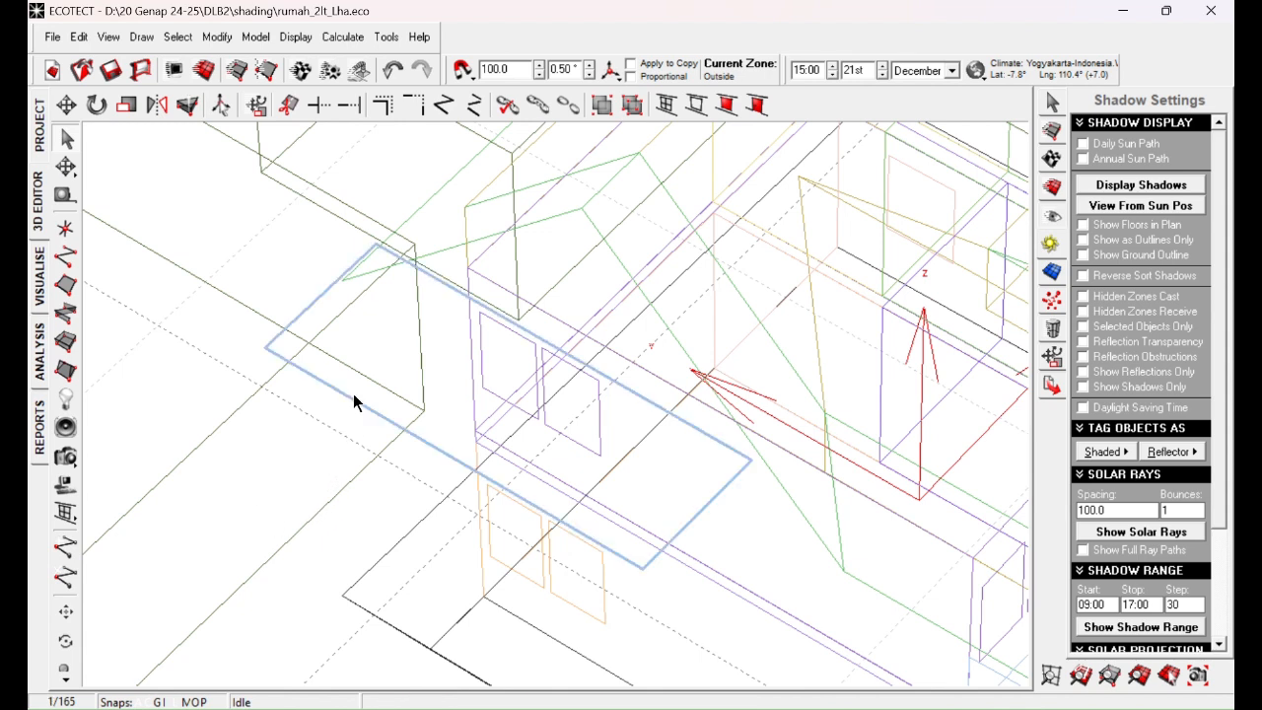
click(330, 449)
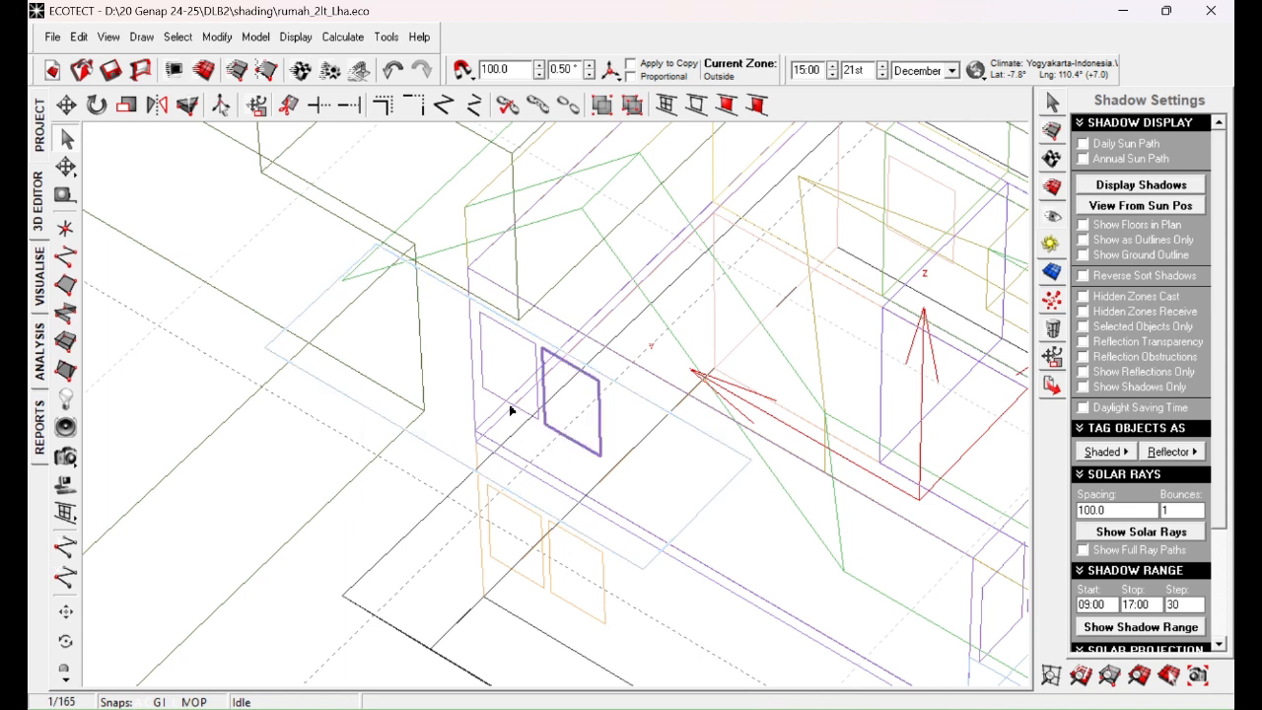
click(623, 444)
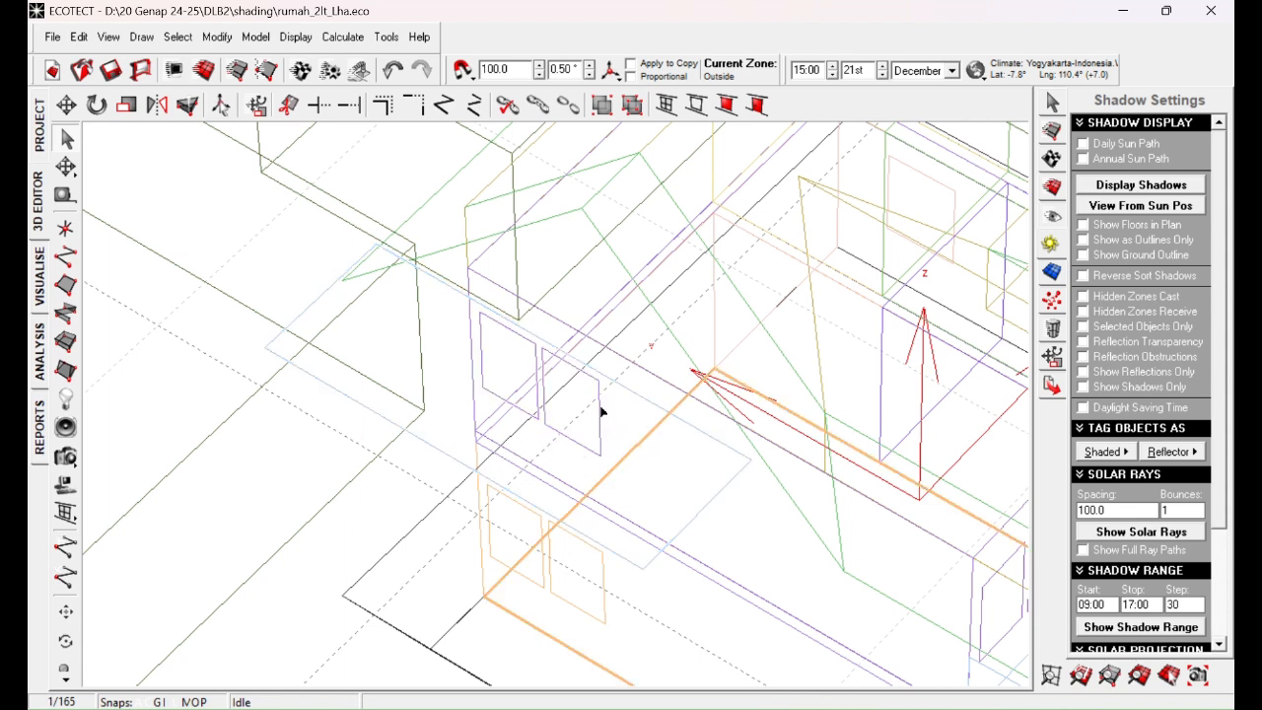
click(599, 426)
click(653, 408)
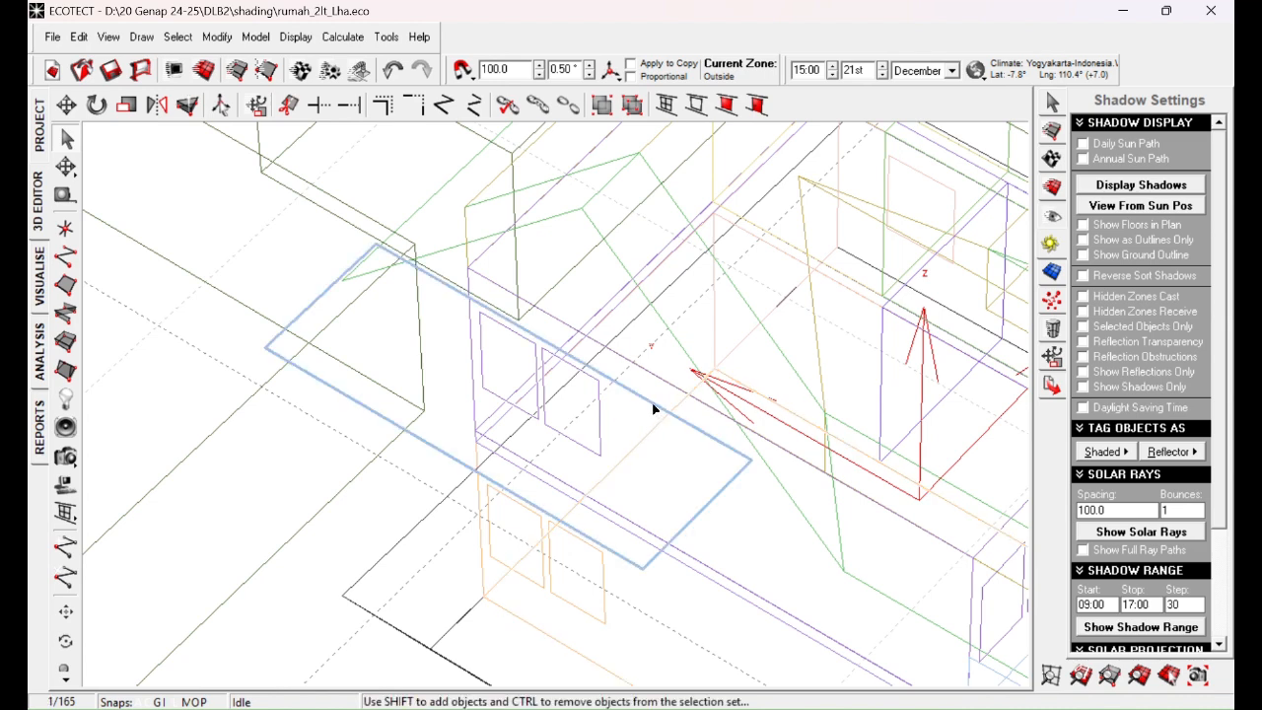
click(601, 418)
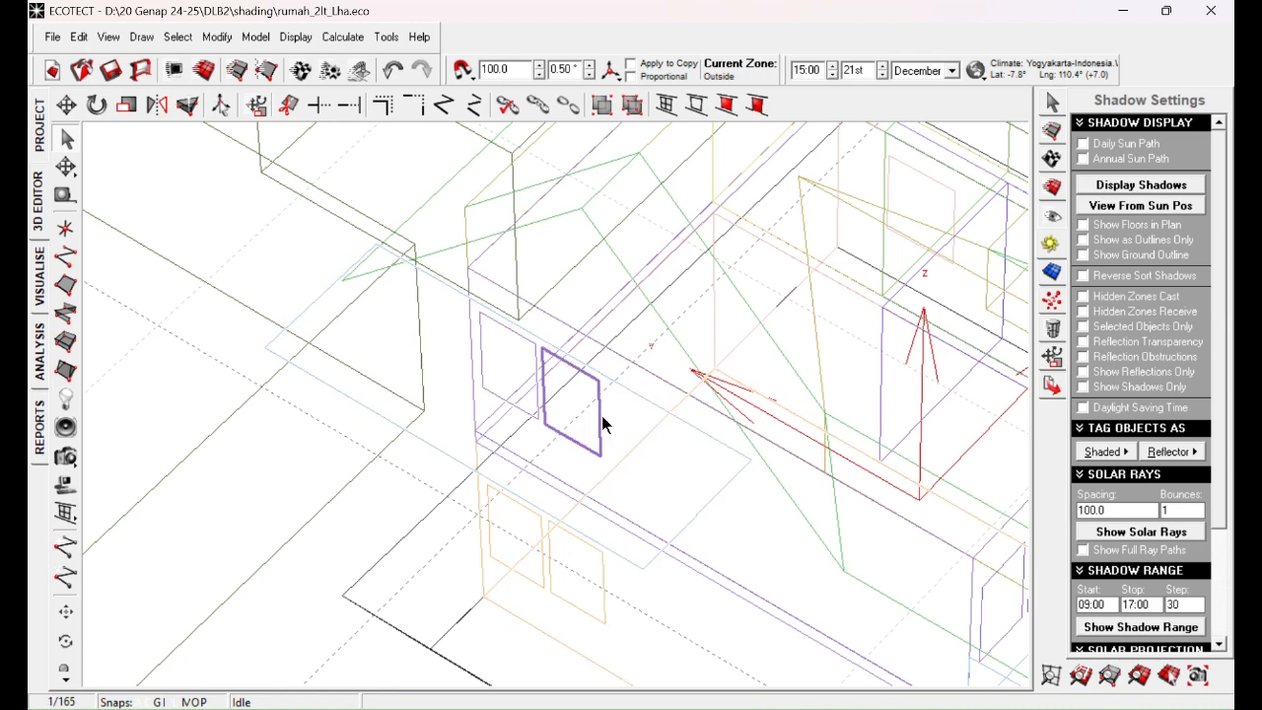
shift+click(482, 360)
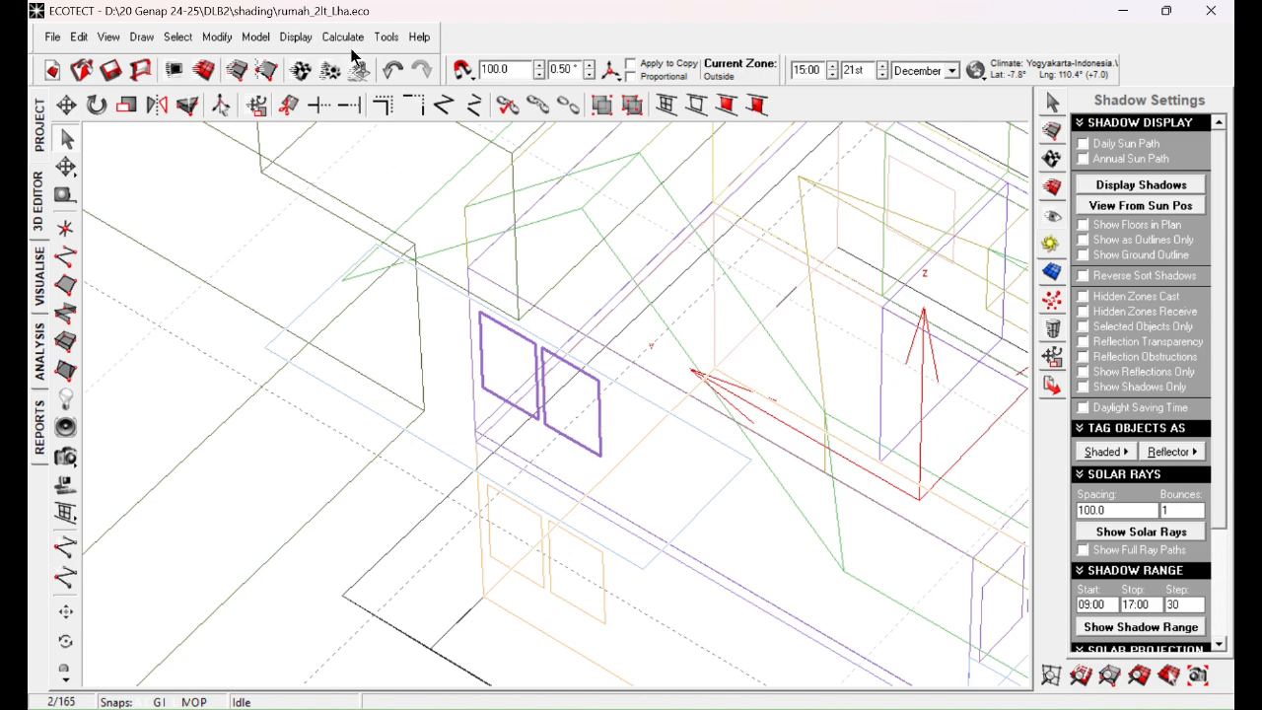
Set up the Shading Design Wizard to project solar shading potential from 1 January to 31 December, between 12:00 and 15:00.
key(ctrl)
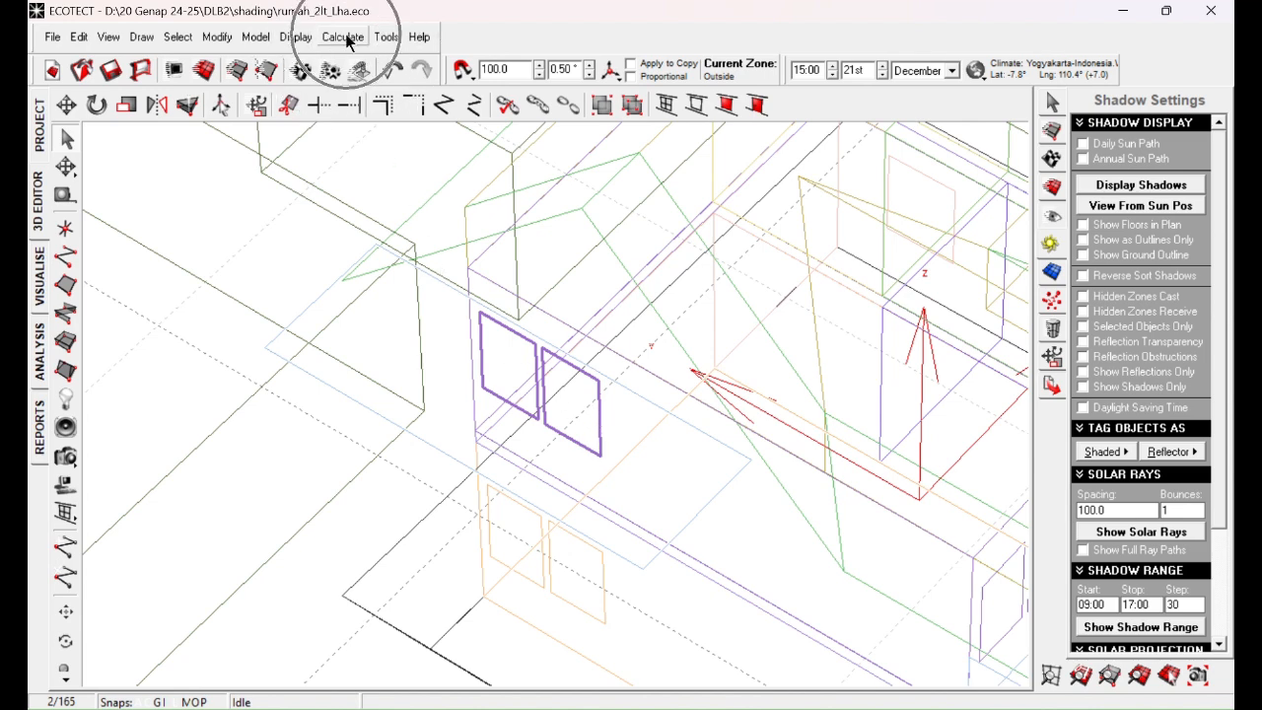
click(344, 37)
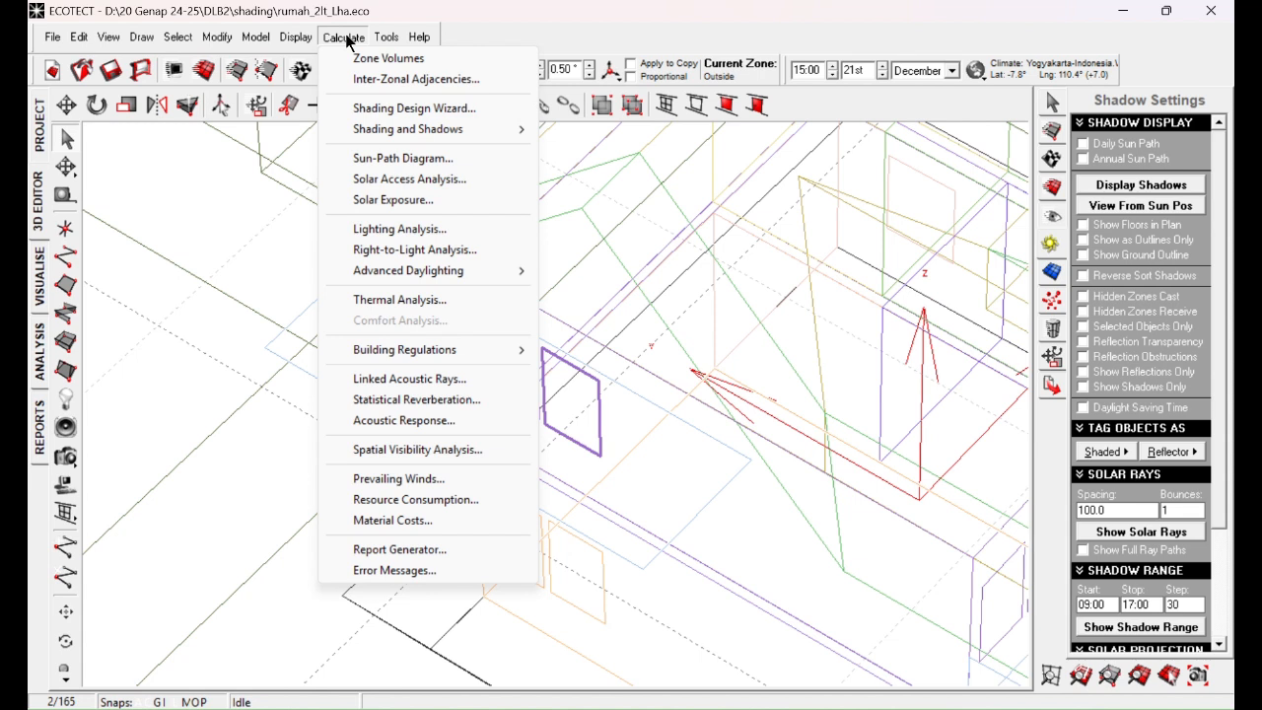
key(ctrl)
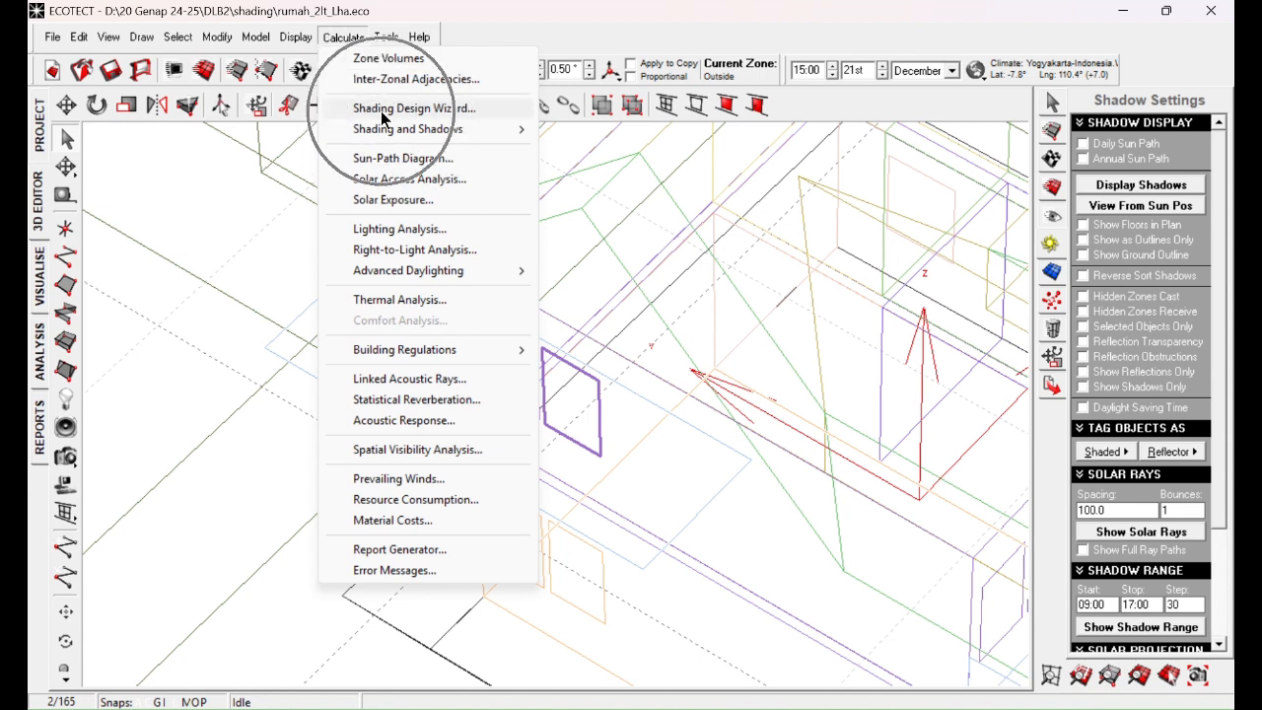
click(381, 116)
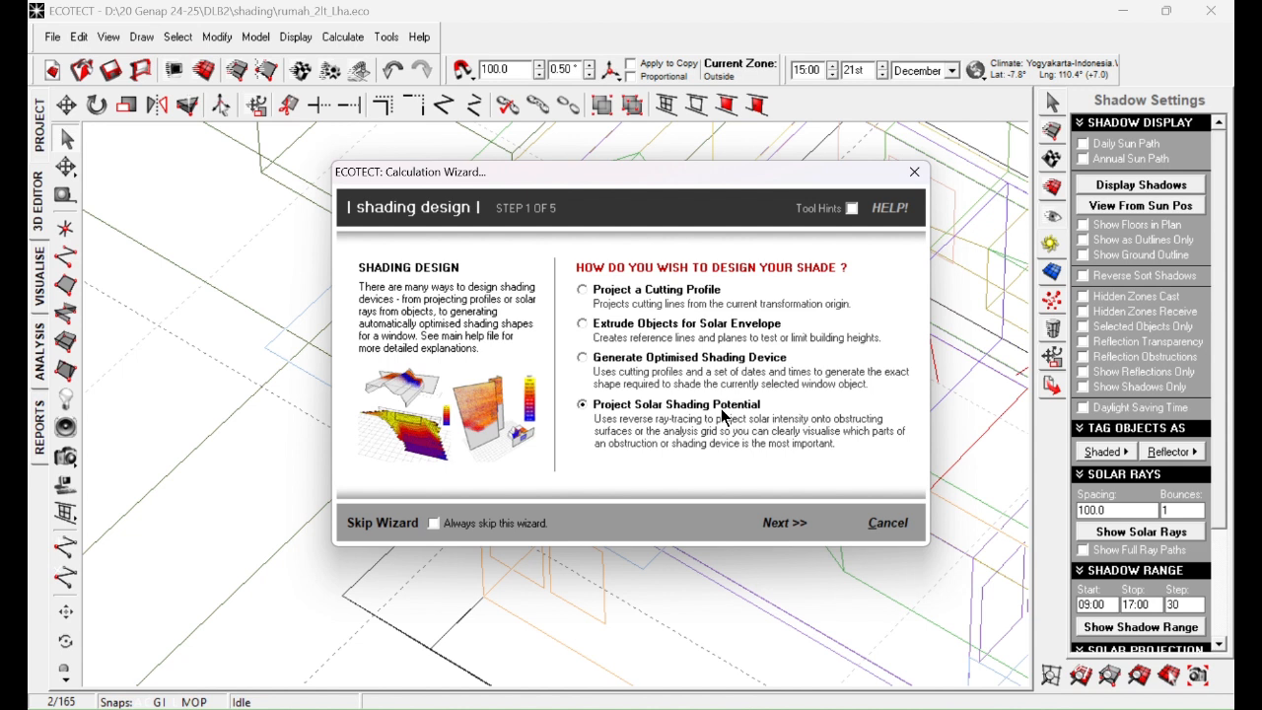
click(781, 524)
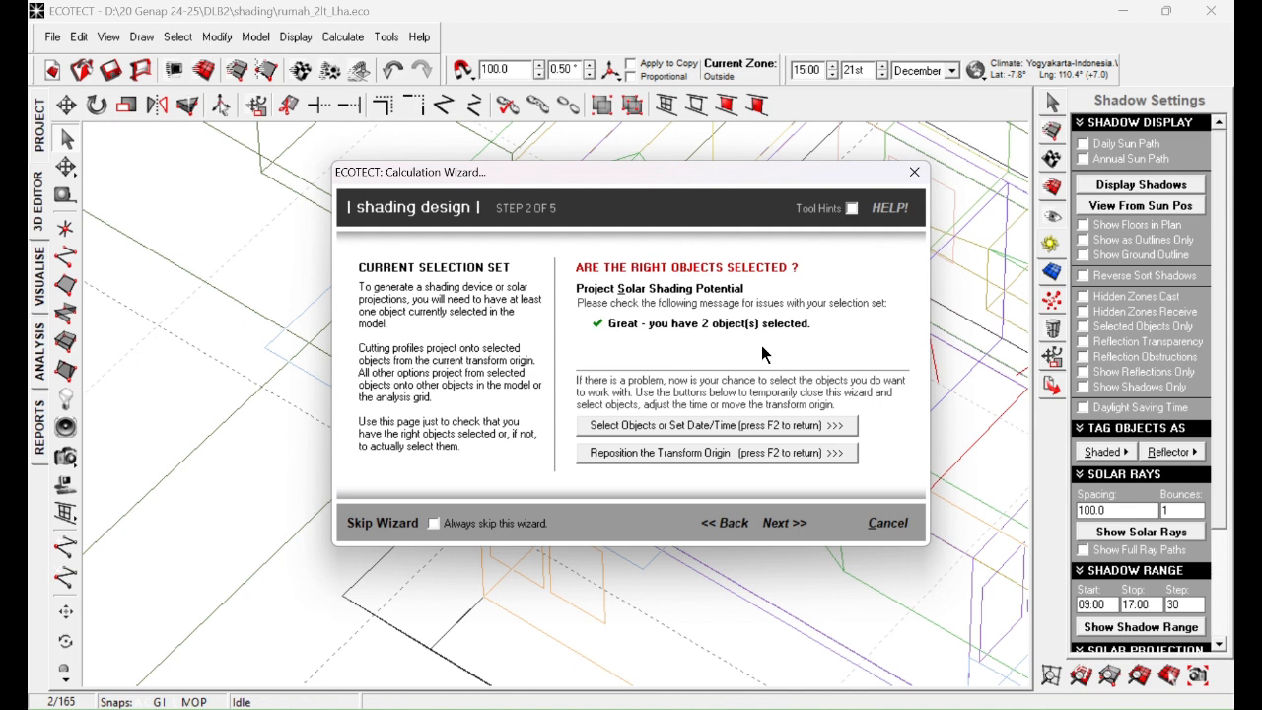
click(776, 530)
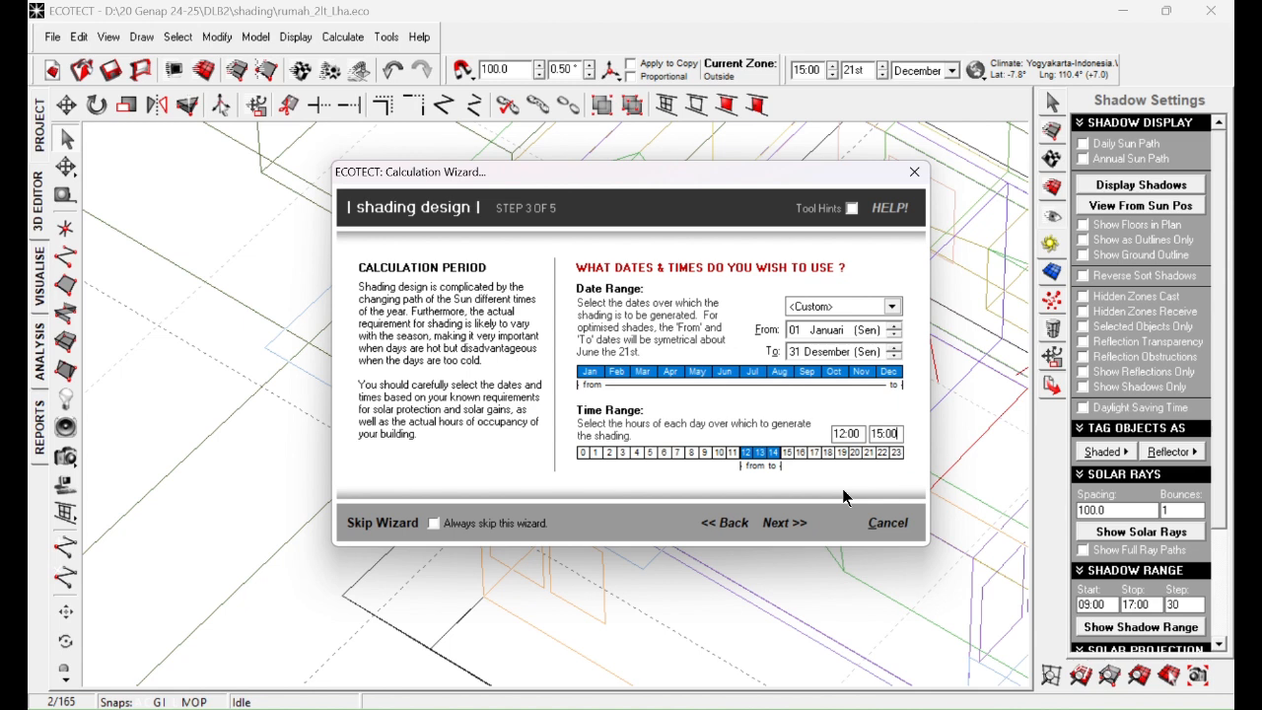
click(775, 523)
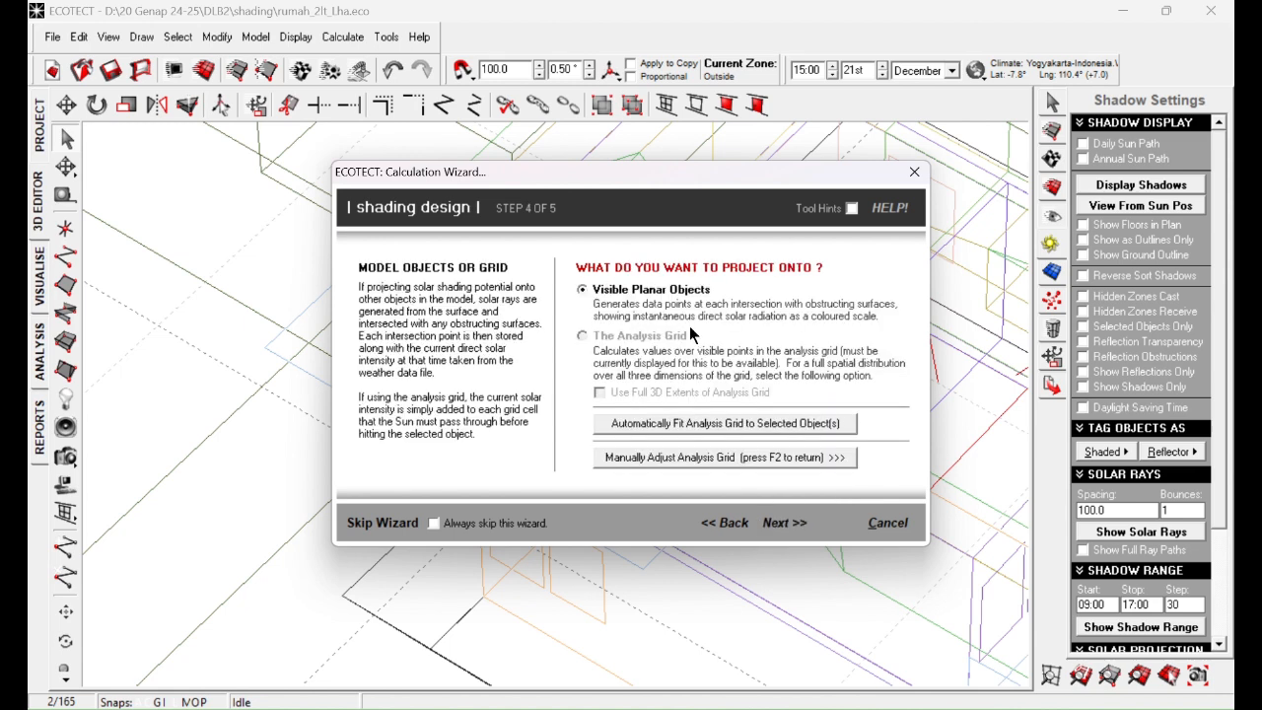
Run the projection onto visible objects with rays followed until the shaded object is hit and a 250.0 sampling grid, and deselect the windows.
click(786, 527)
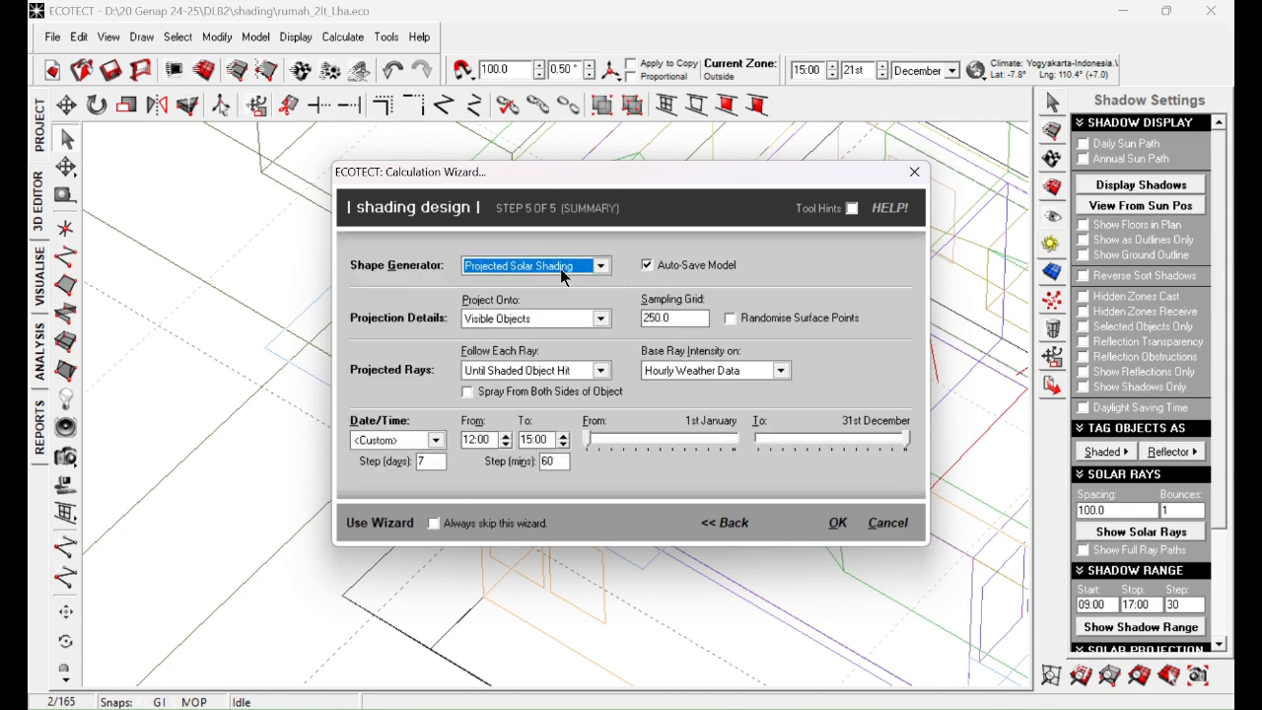
click(571, 319)
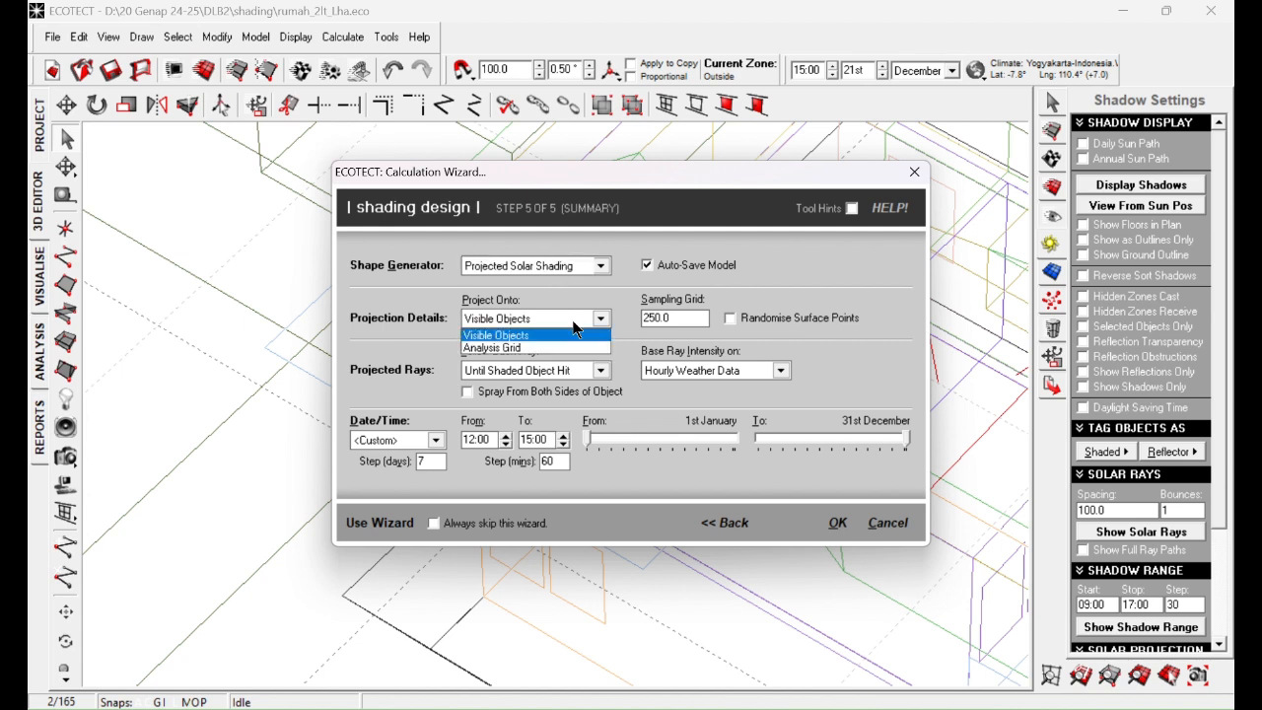
click(573, 321)
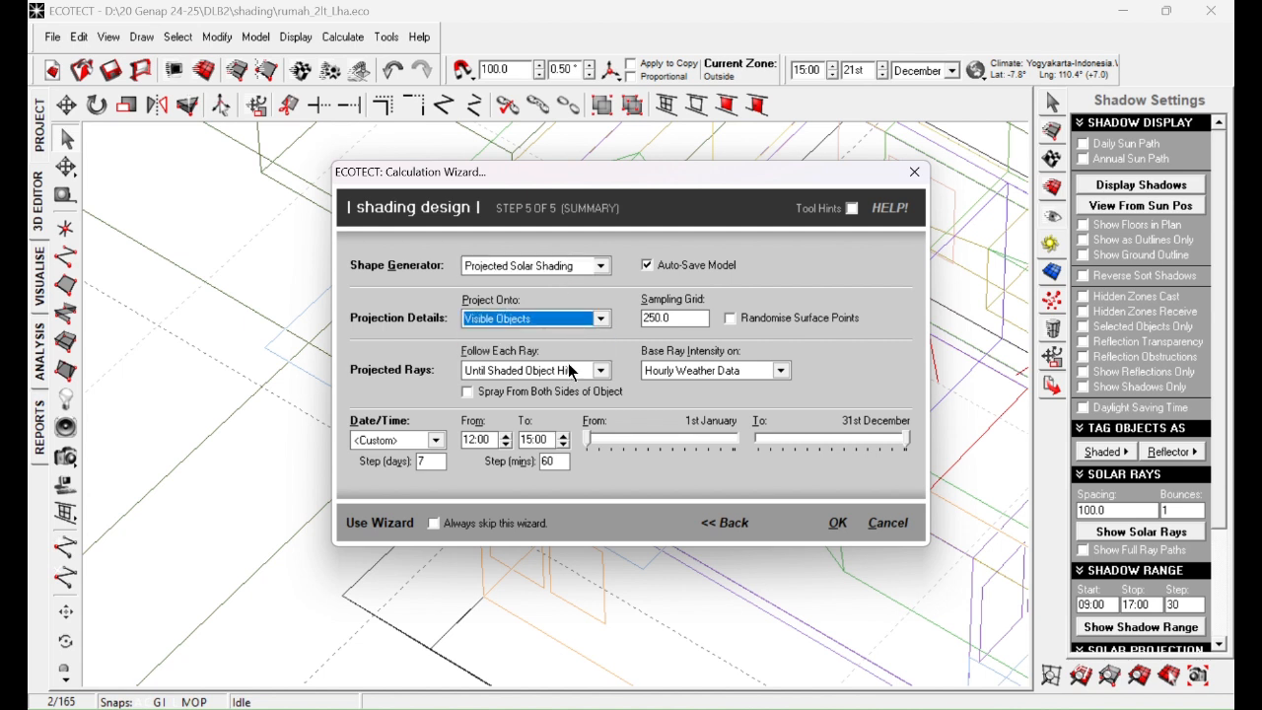
click(566, 370)
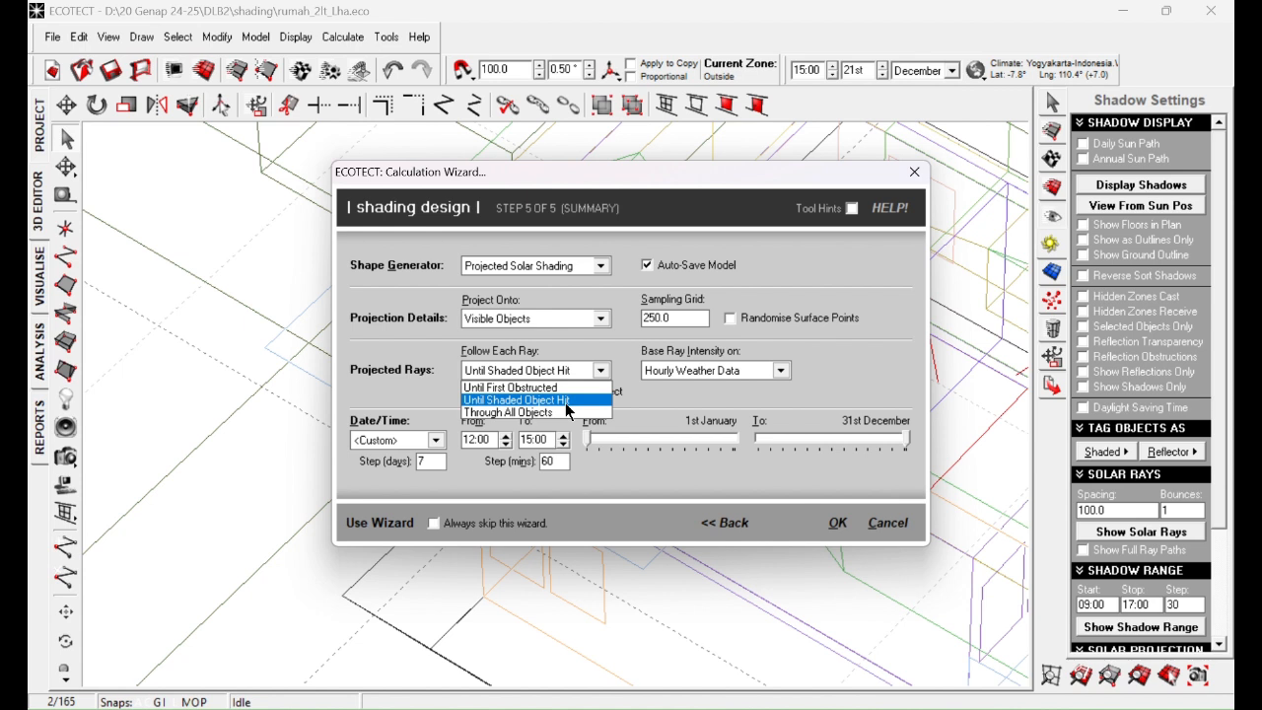
click(566, 402)
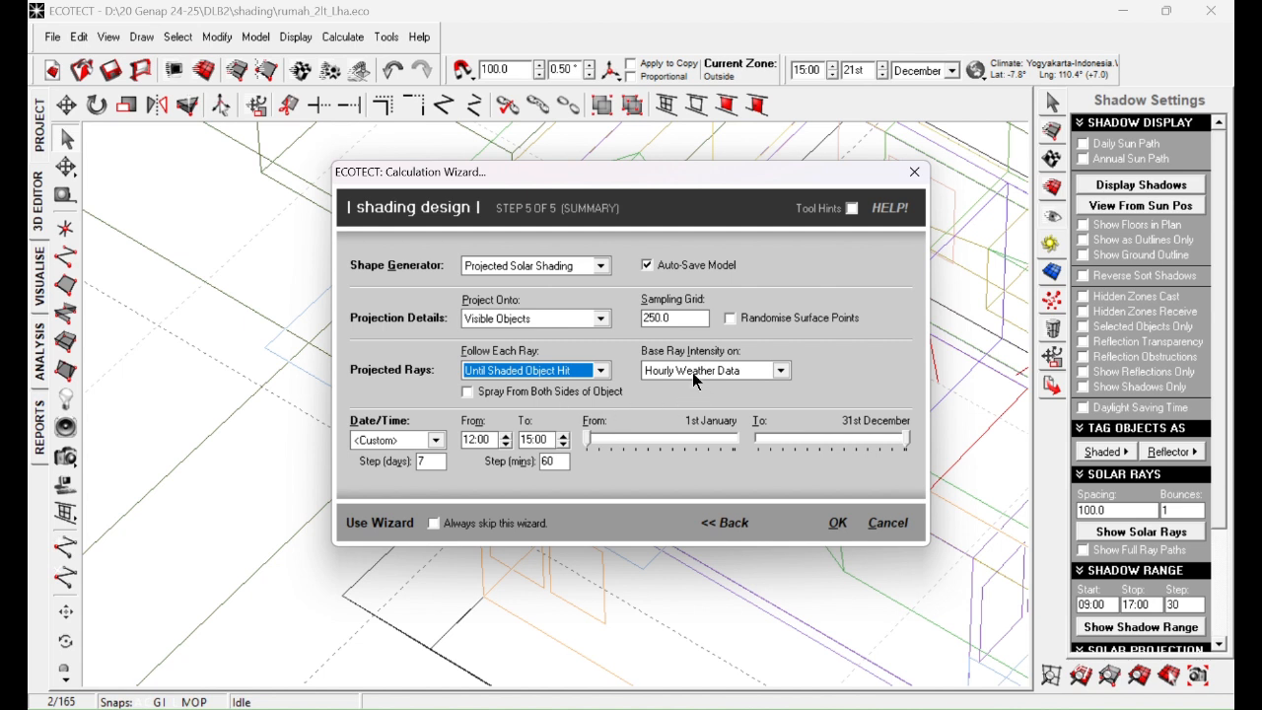
click(683, 318)
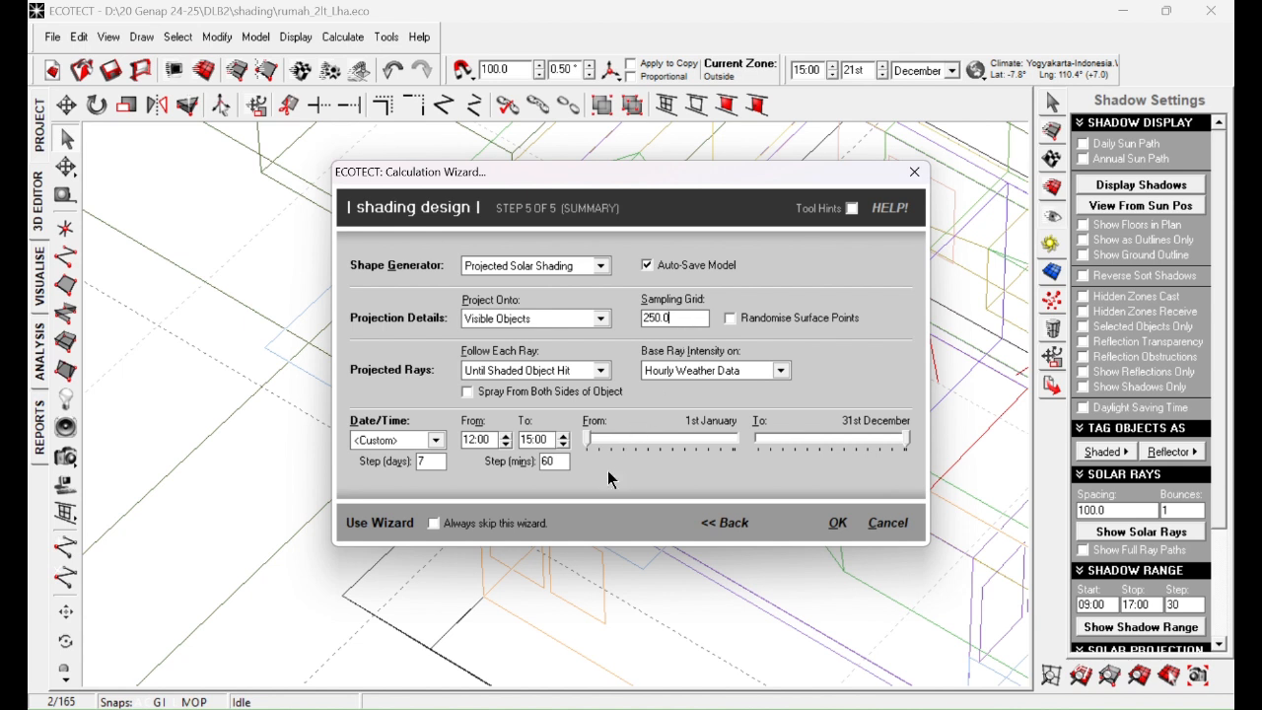
click(479, 440)
click(545, 439)
click(441, 465)
click(837, 525)
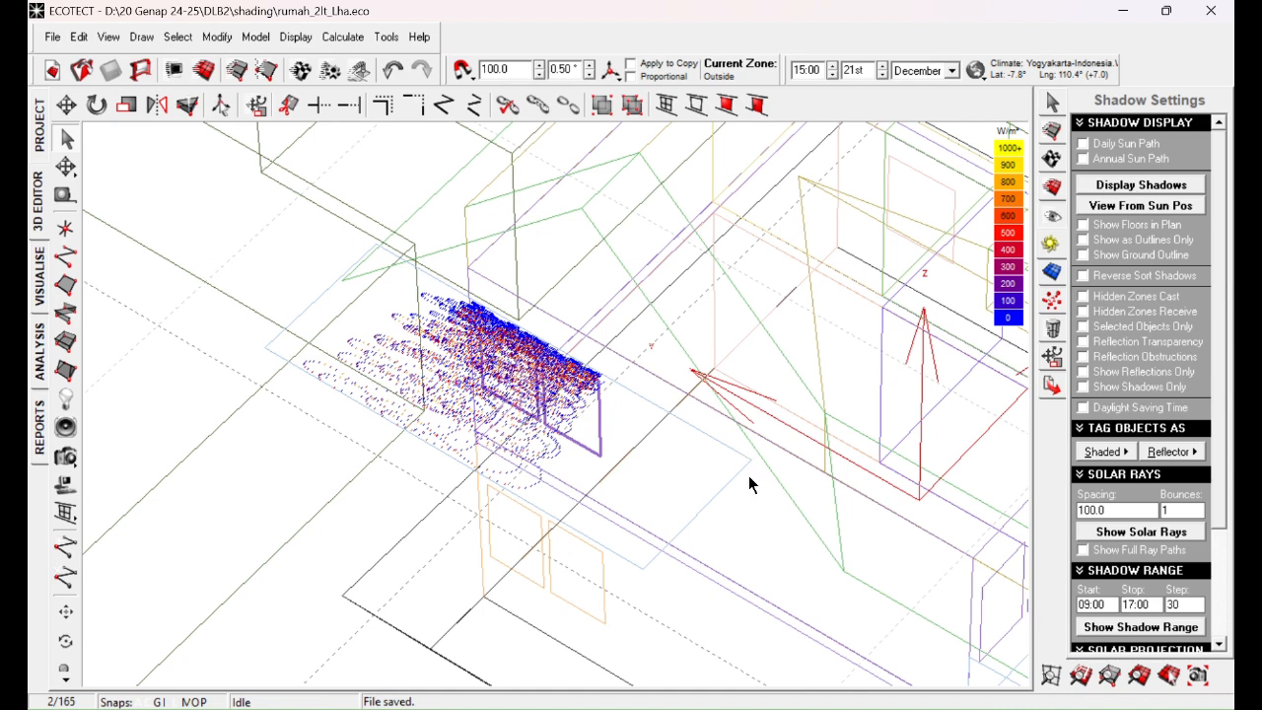
click(751, 523)
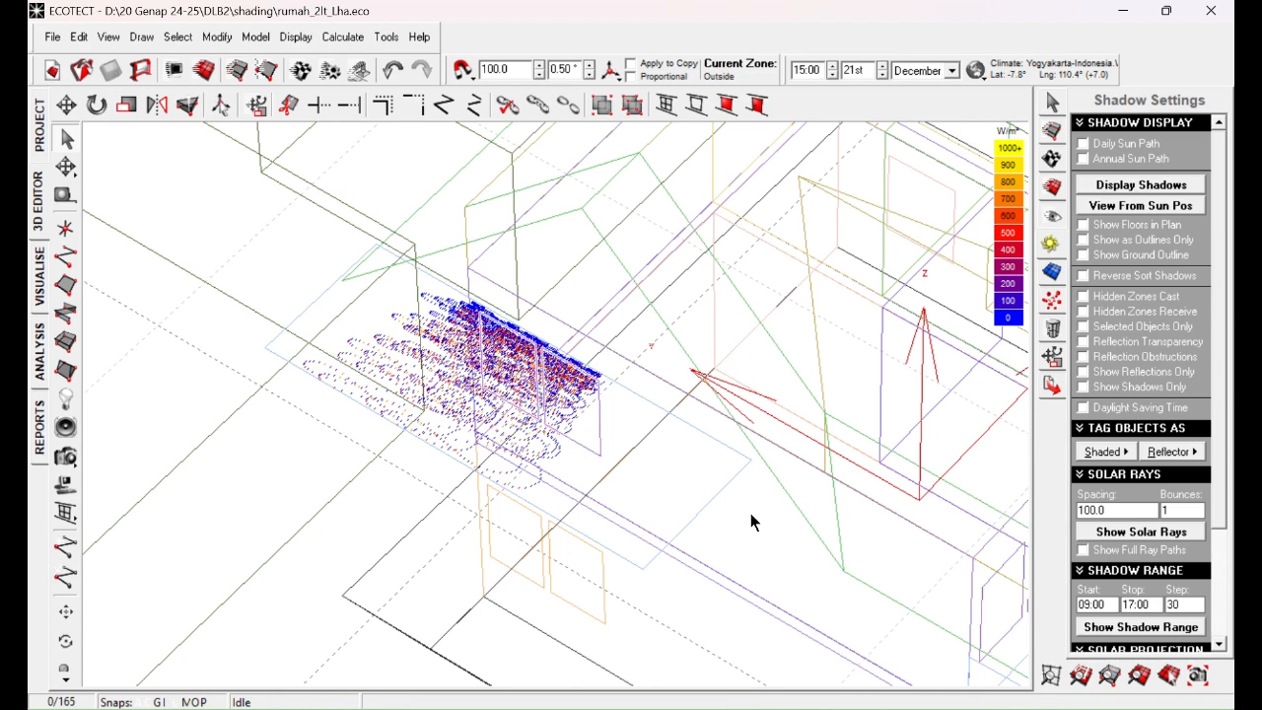
Deepen the canopy above the upper-floor side windows a little further by moving its two outer nodes outward, and deselect it.
click(354, 402)
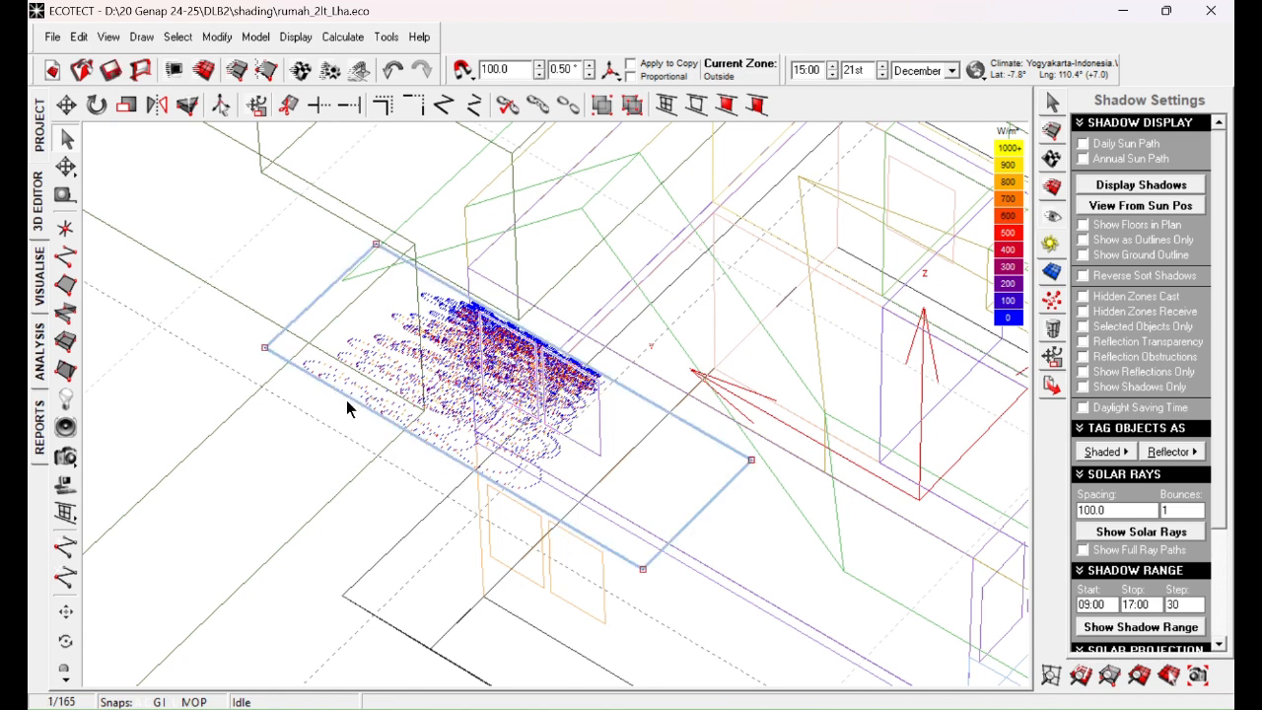
drag(209, 308, 337, 422)
mouse_move(634, 547)
mouse_down()
mouse_move(691, 615)
mouse_move(684, 538)
mouse_move(707, 519)
mouse_move(690, 594)
mouse_move(631, 550)
mouse_up()
click(699, 513)
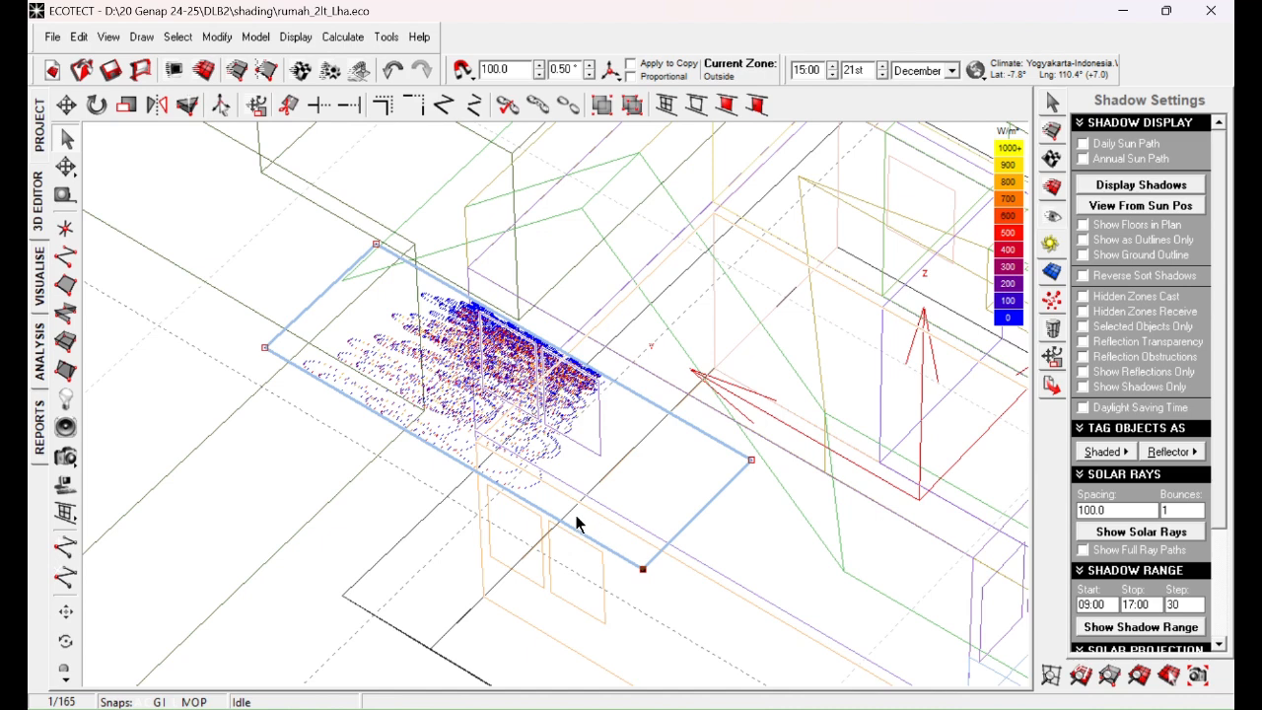
shift+drag(192, 293, 372, 429)
drag(642, 568, 624, 595)
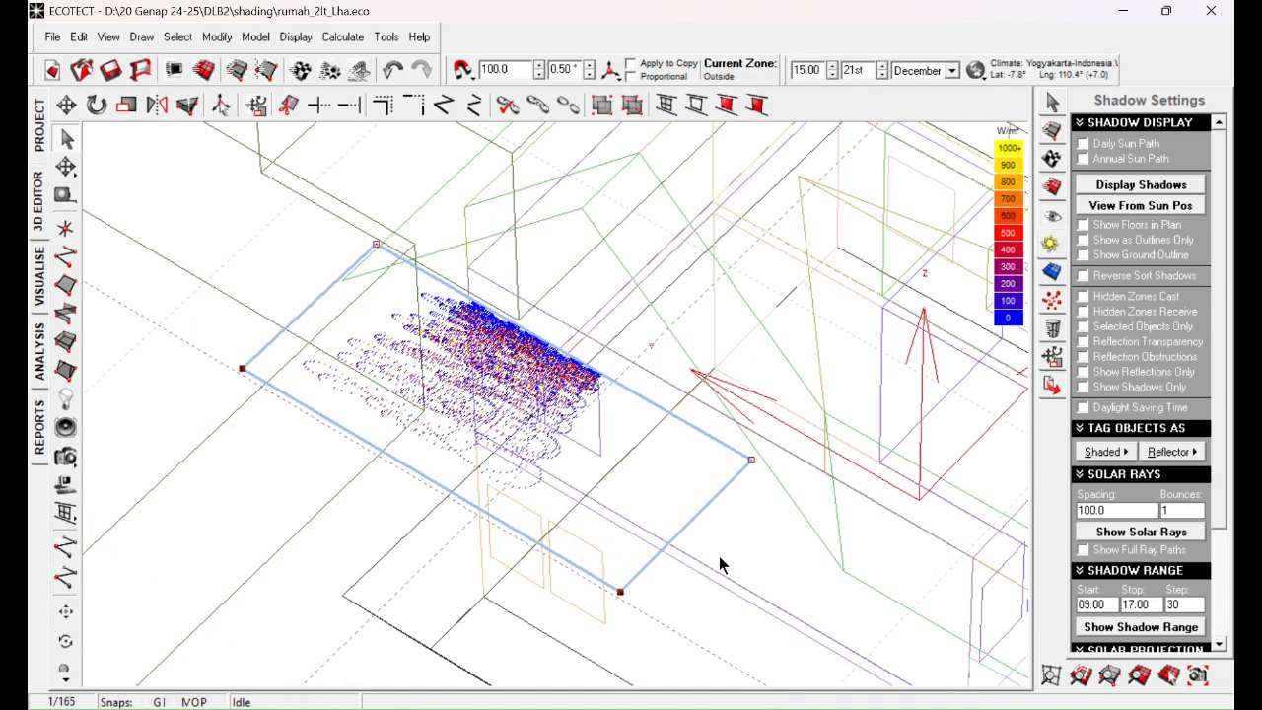
click(760, 530)
Reselect both upper-floor side windows and rerun the solar shading potential projection with the same wizard settings, replacing the existing particle data.
click(601, 442)
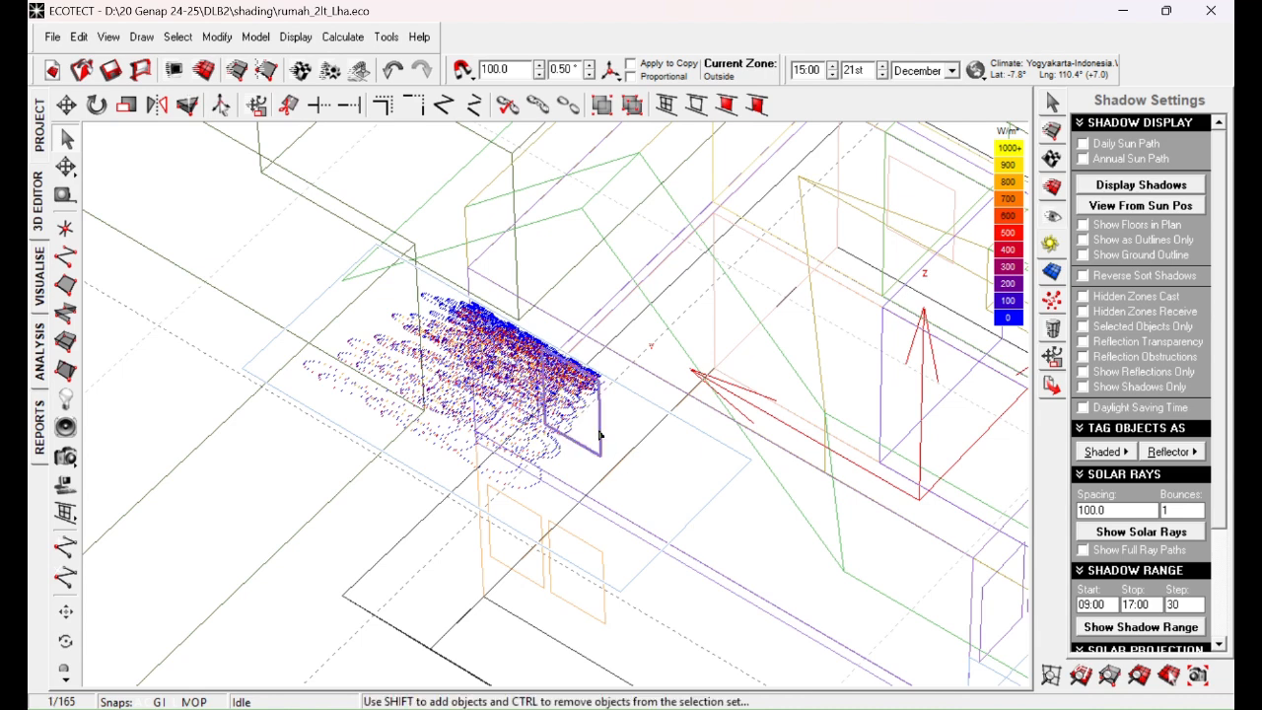
shift+click(520, 410)
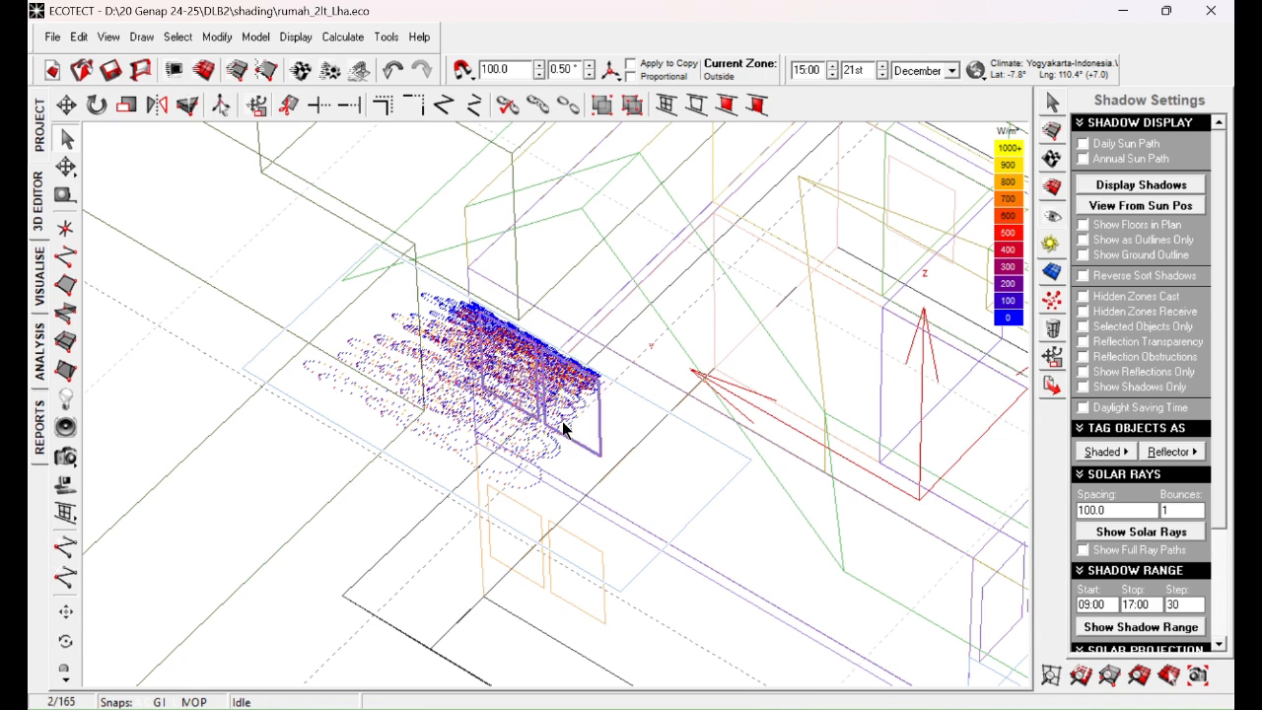
click(333, 35)
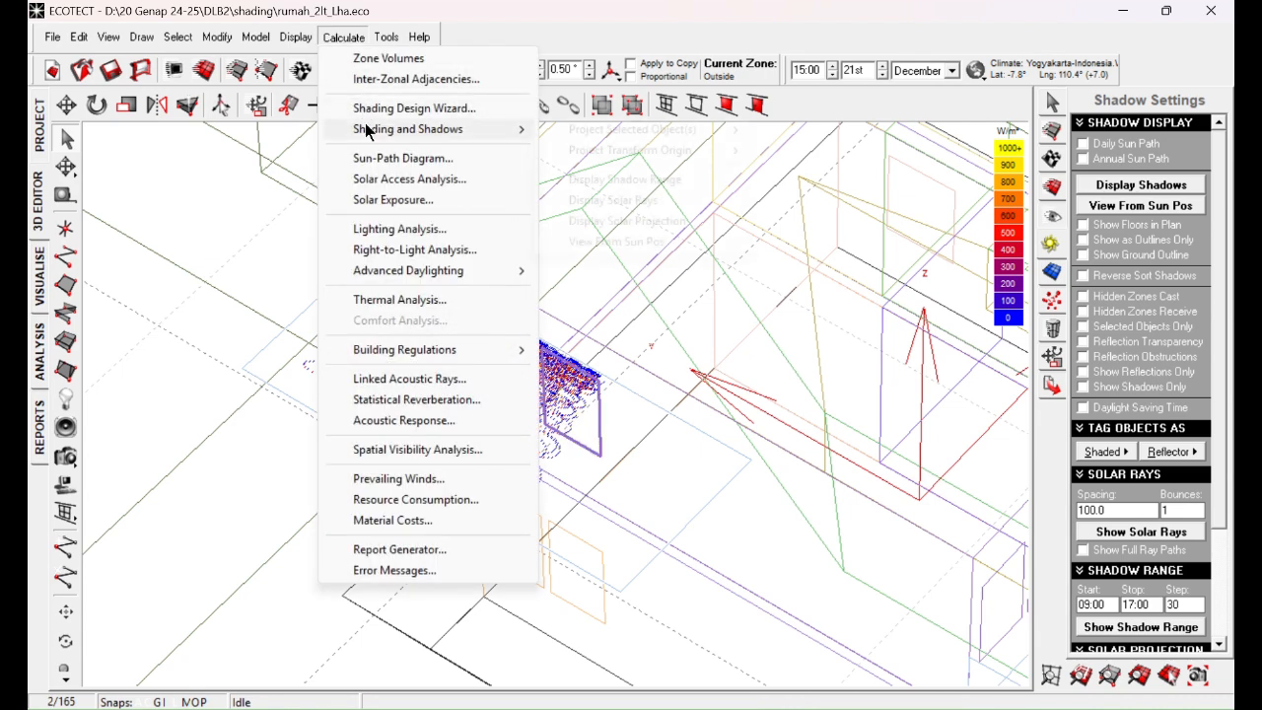
click(382, 107)
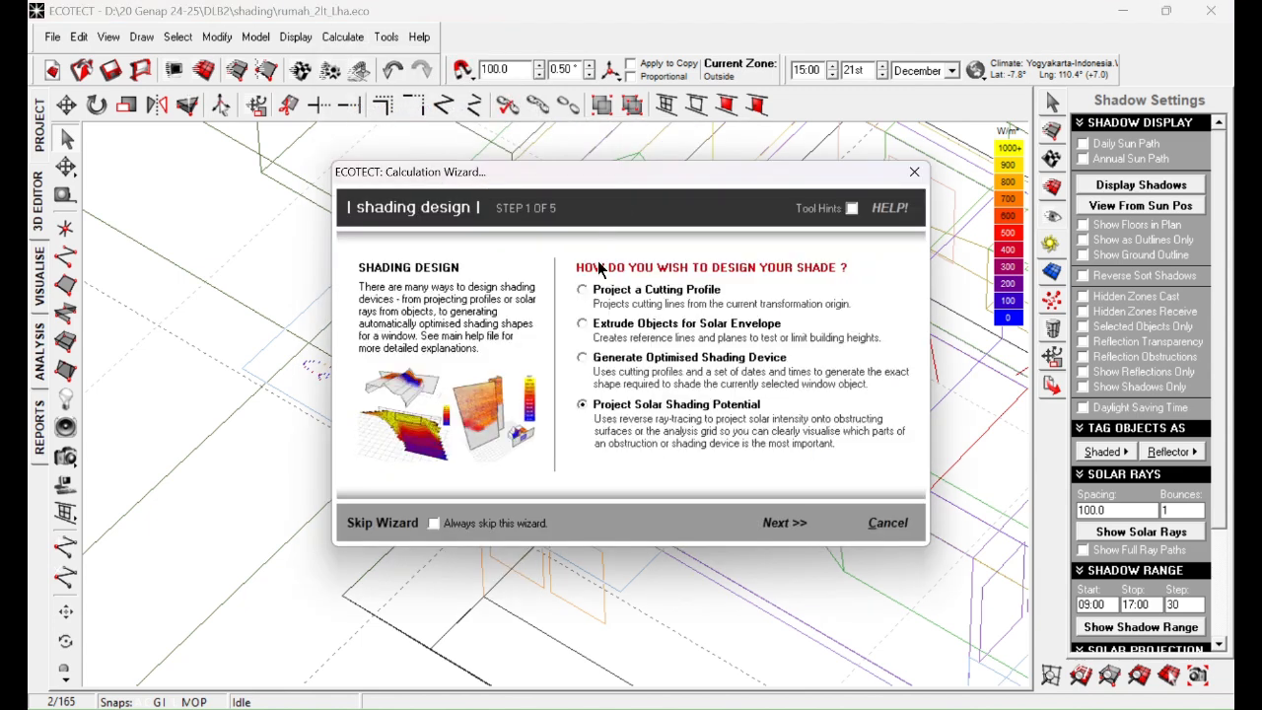
click(778, 527)
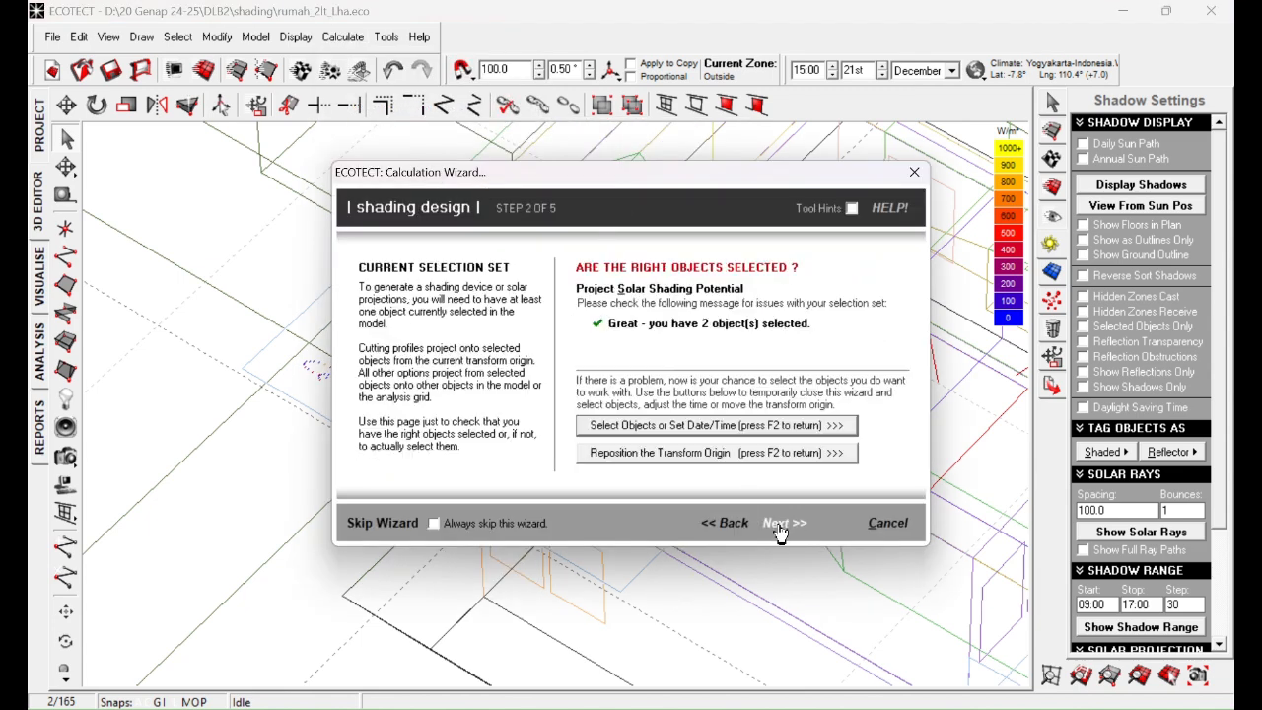
click(779, 527)
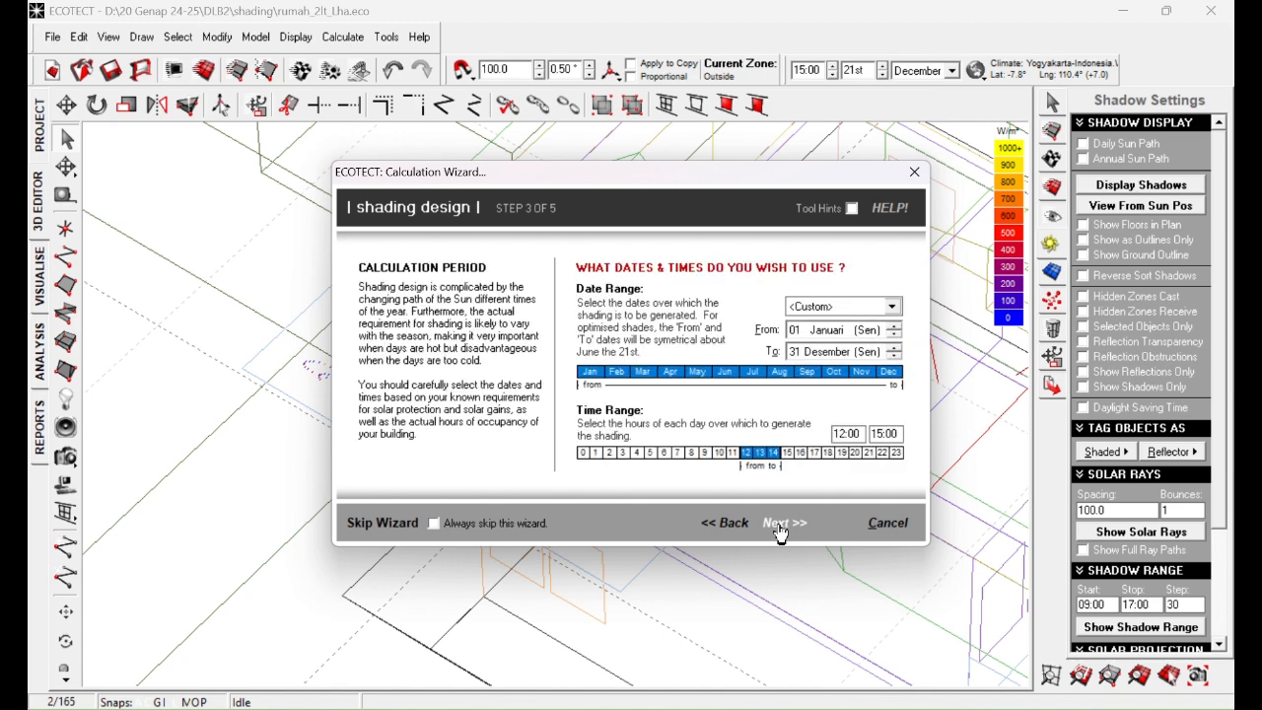
click(780, 529)
click(780, 529)
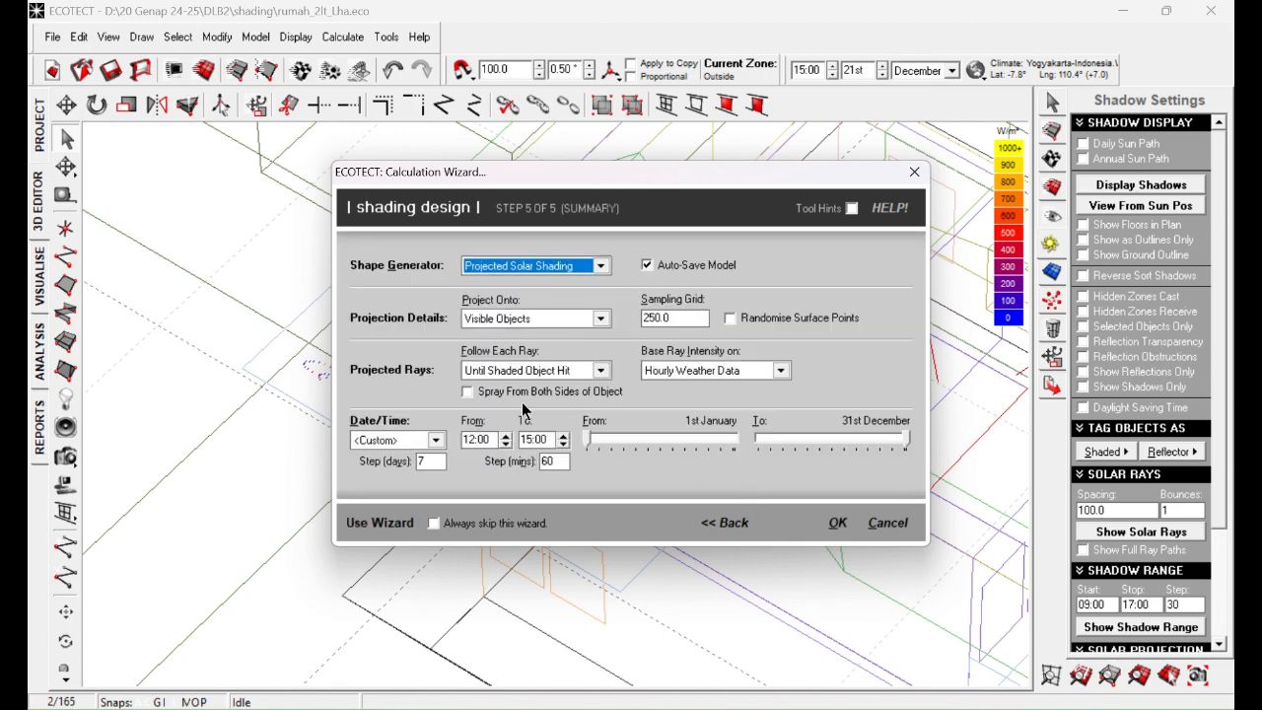
click(838, 526)
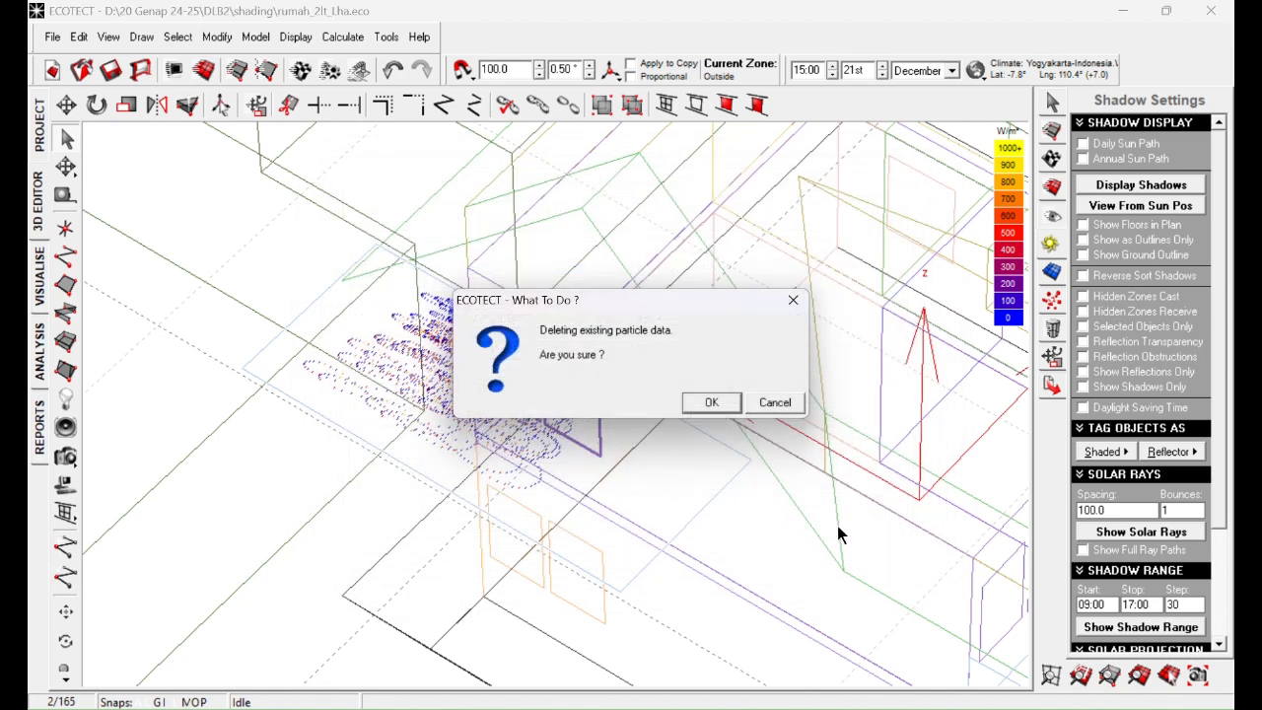
click(712, 403)
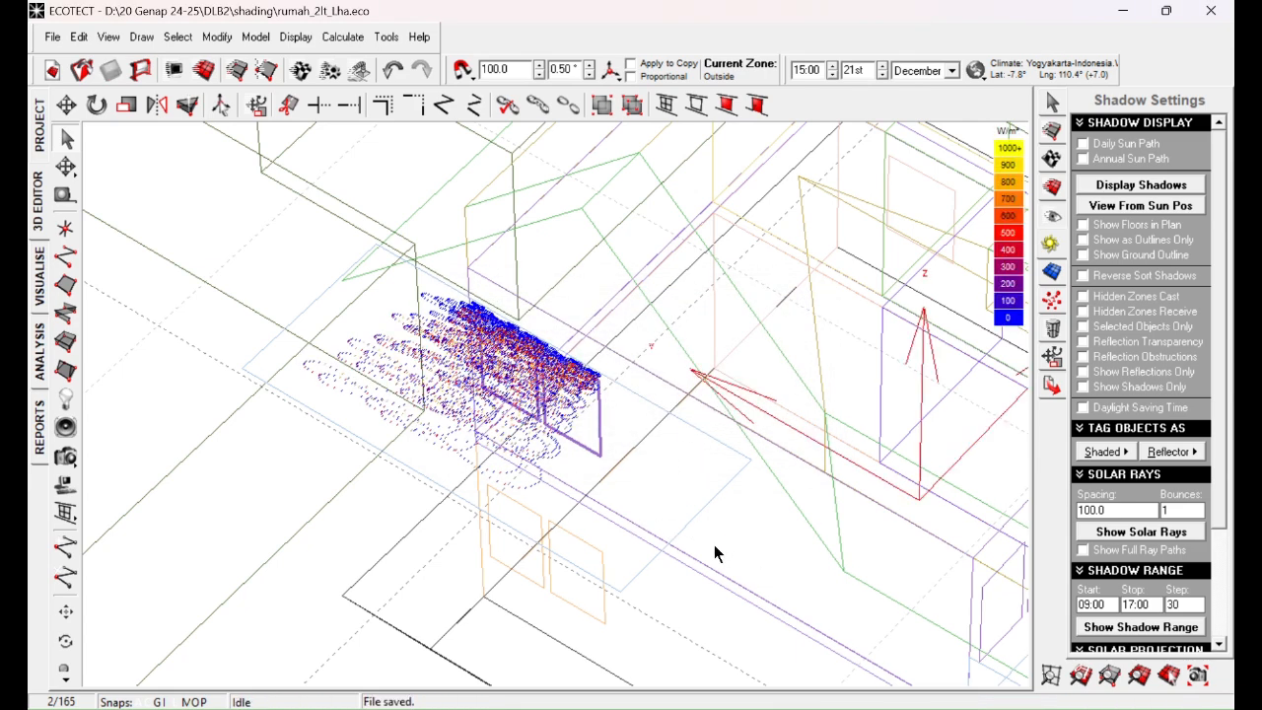
Examine the projected solar points on the side canopy in the rendered Visualise view, from above and from the side.
click(37, 296)
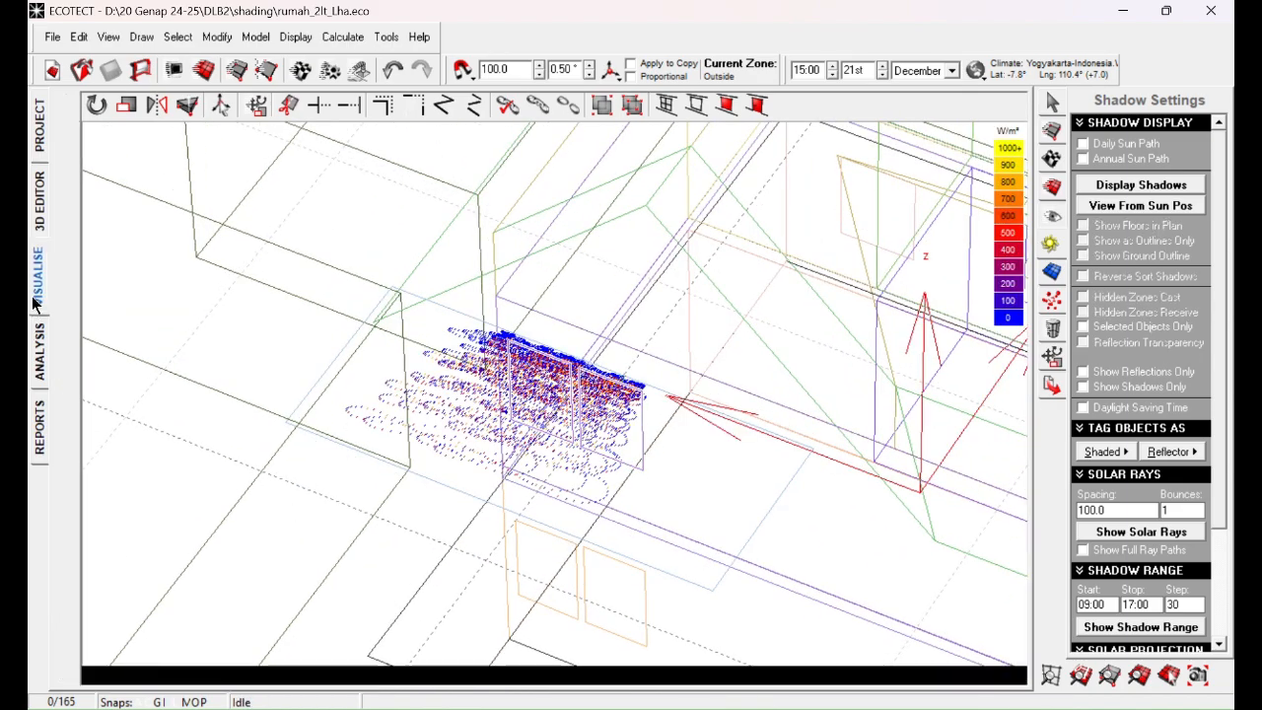
right_drag(271, 429, 306, 447)
scroll(218, 364, up, 3)
middle_drag(219, 363, 473, 448)
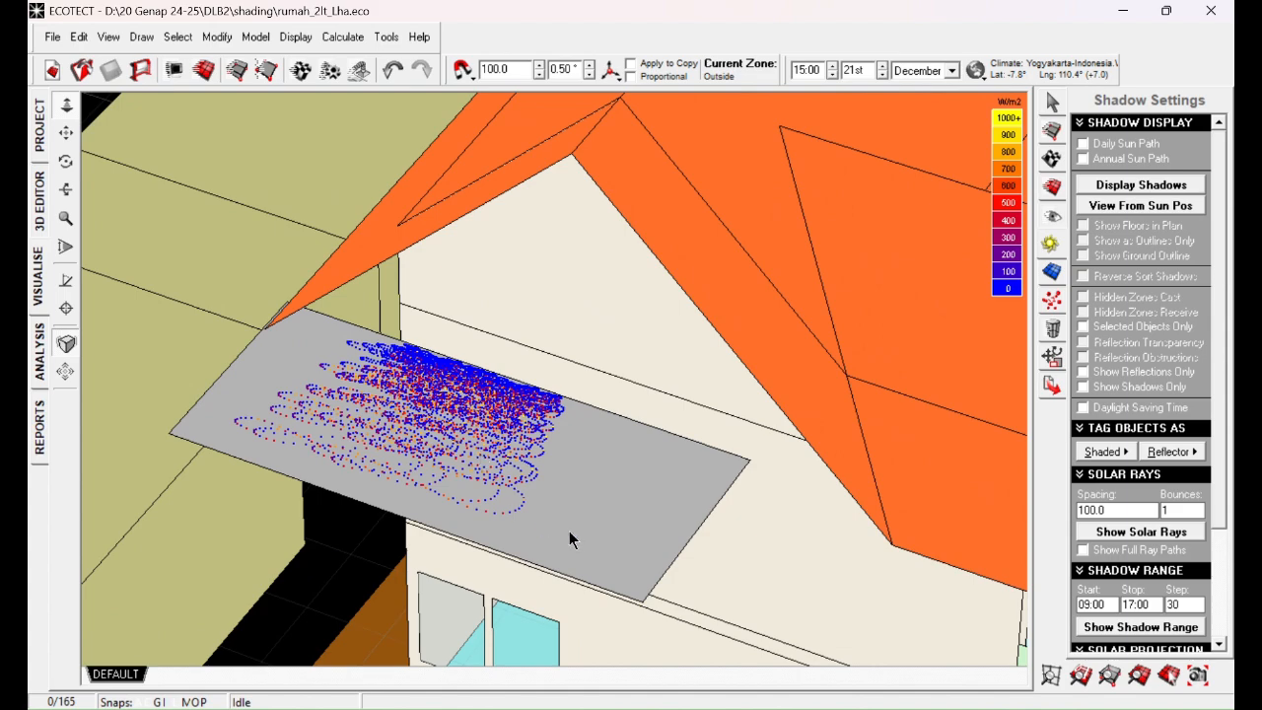
right_drag(567, 511, 357, 253)
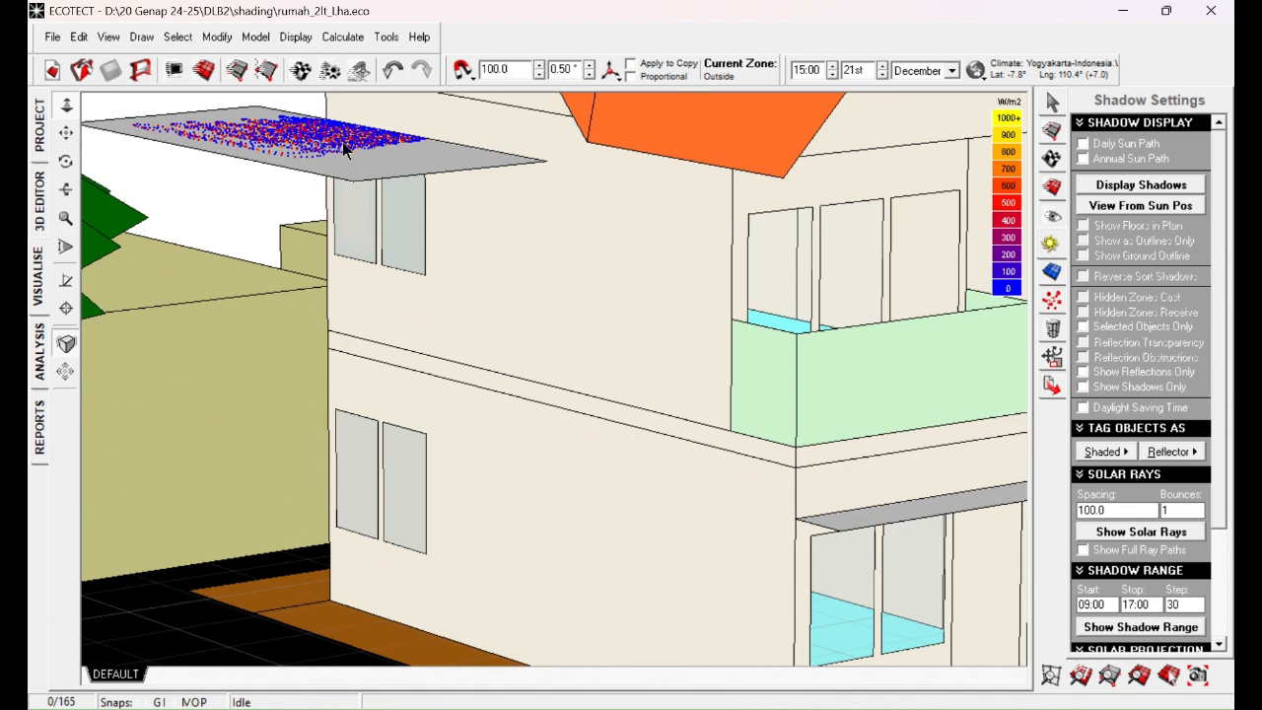
right_drag(346, 150, 458, 260)
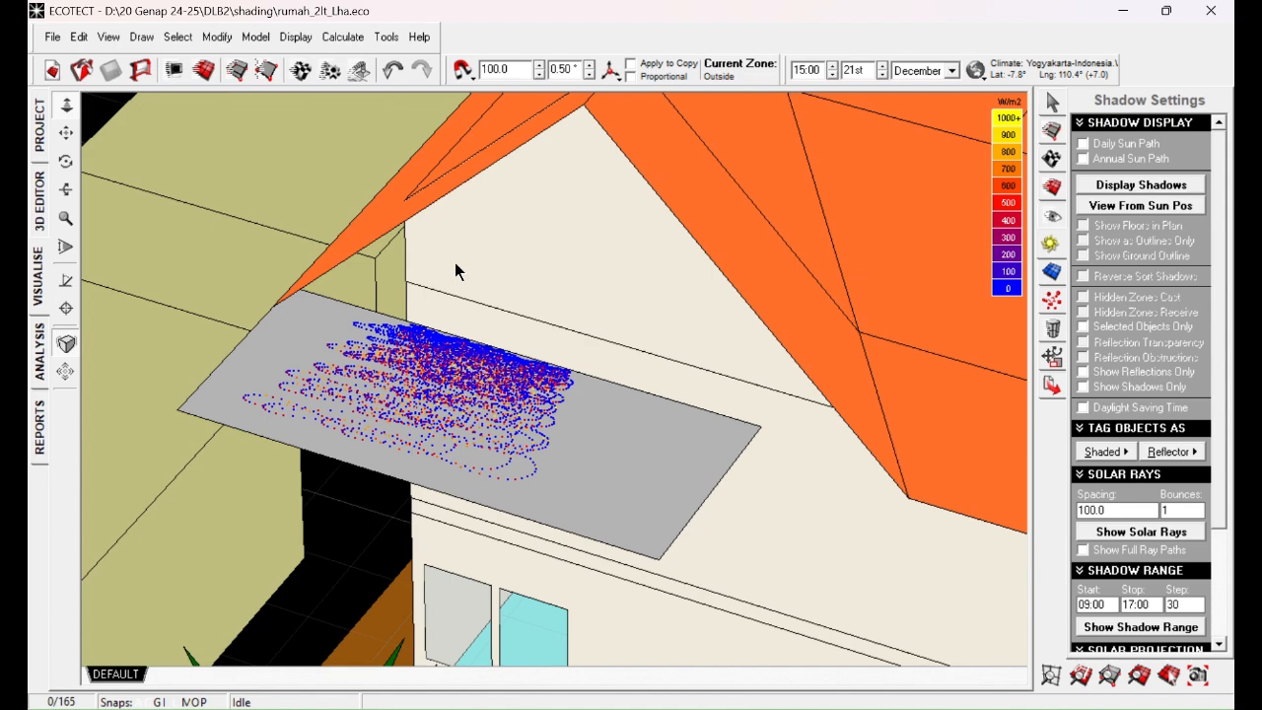
mouse_move(592, 479)
right_down()
mouse_move(482, 358)
mouse_move(473, 328)
mouse_move(503, 423)
mouse_move(549, 473)
mouse_move(574, 480)
right_up()
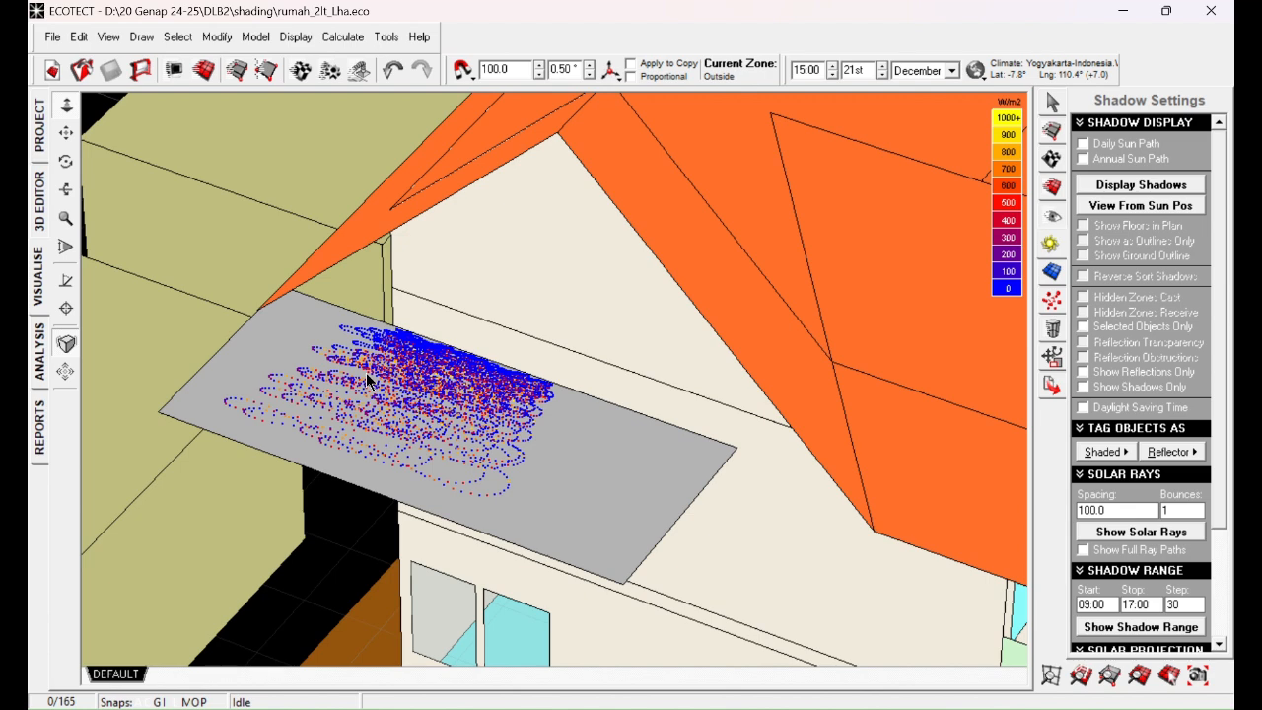
Narrow the side canopy in the 3D editor by moving the node pairs at both ends inward, close to the projected solar points.
click(40, 205)
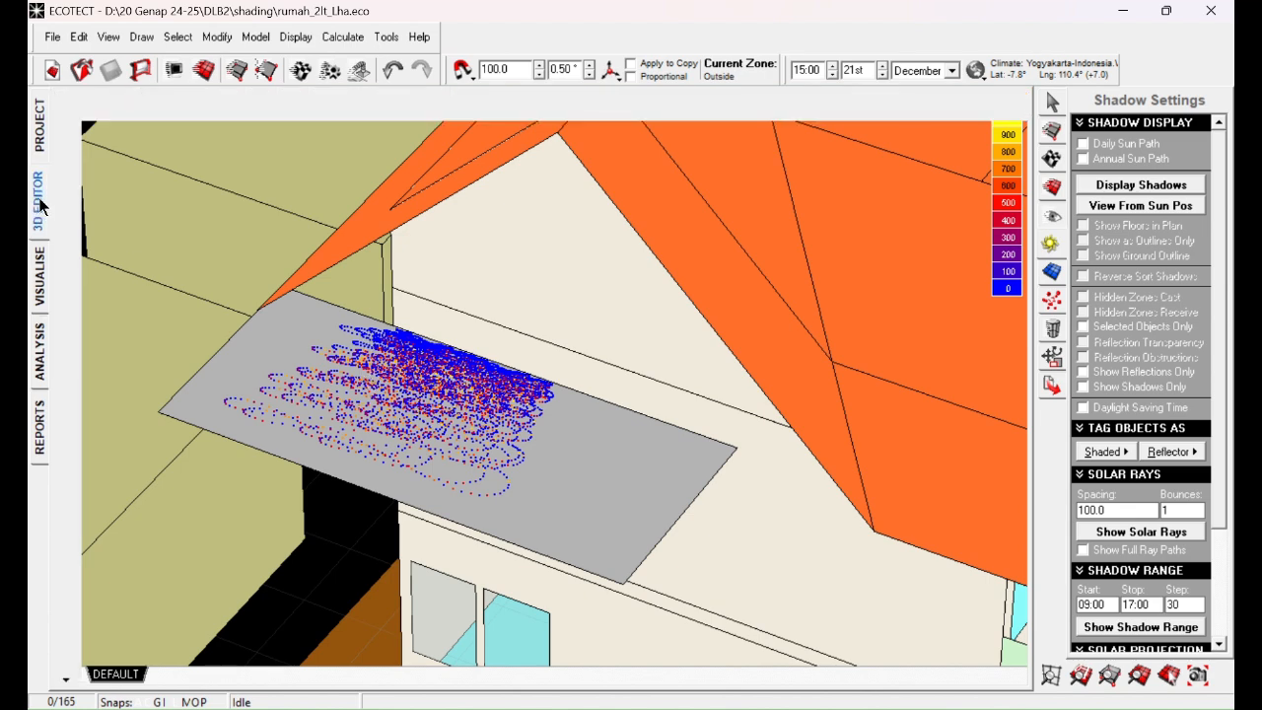
right_drag(927, 547, 779, 523)
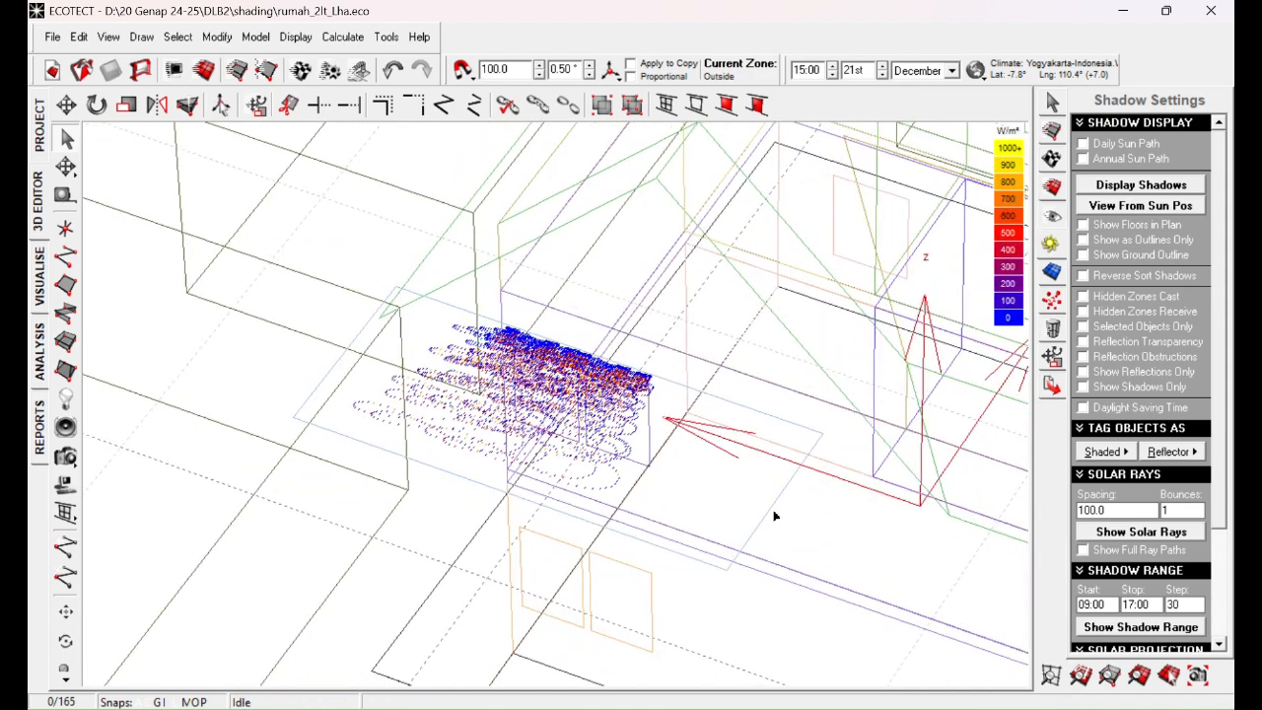
click(774, 516)
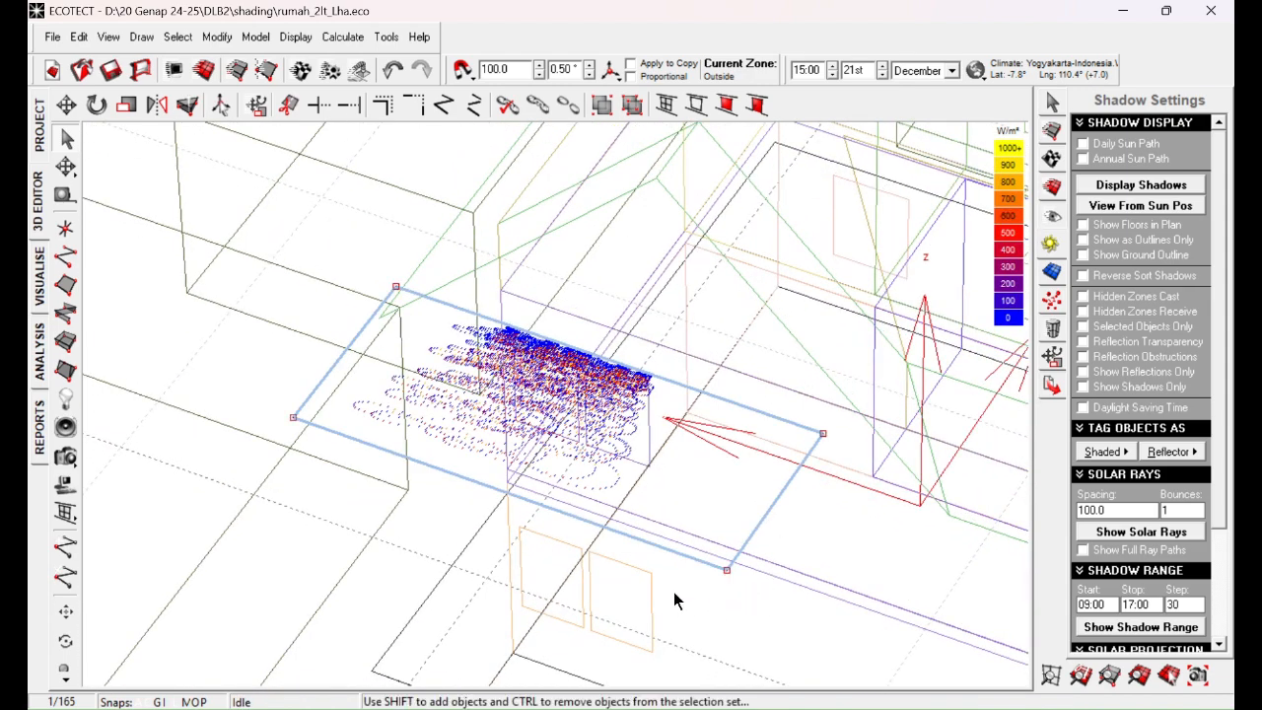
drag(824, 434, 690, 394)
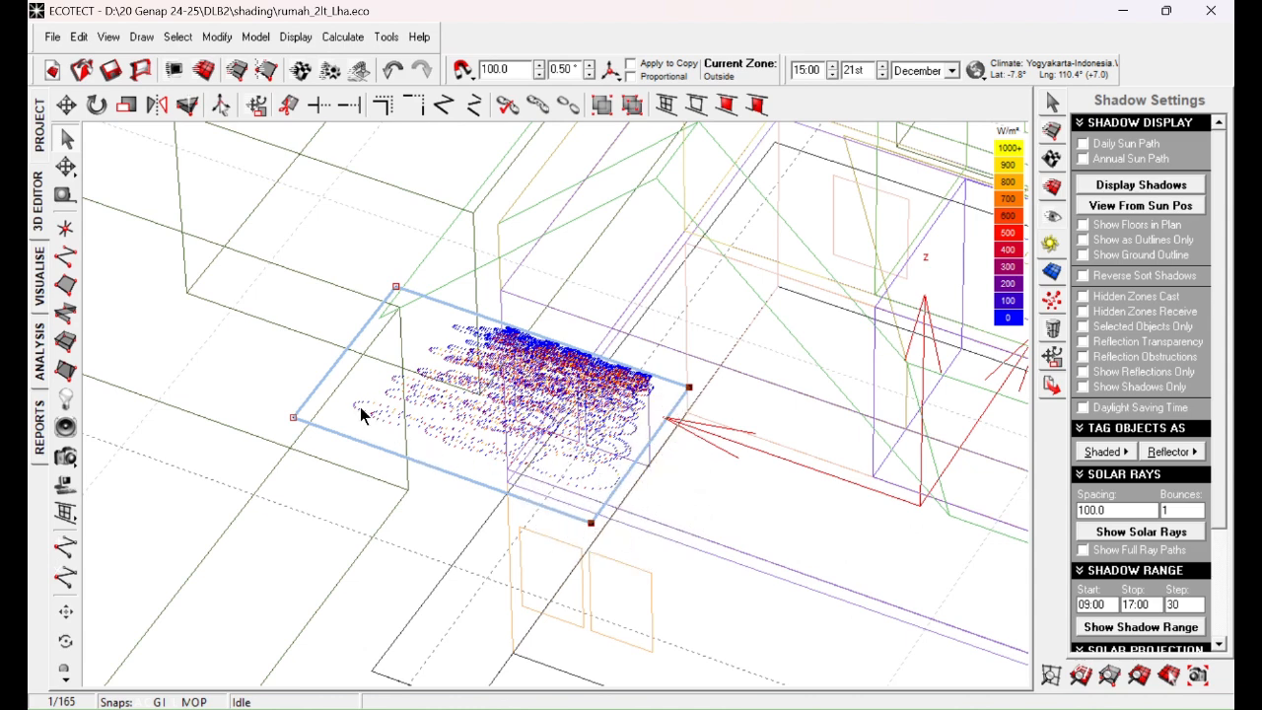
key(ctrl)
key(ctrl)
key(ctrl)
drag(218, 470, 420, 276)
drag(293, 418, 334, 431)
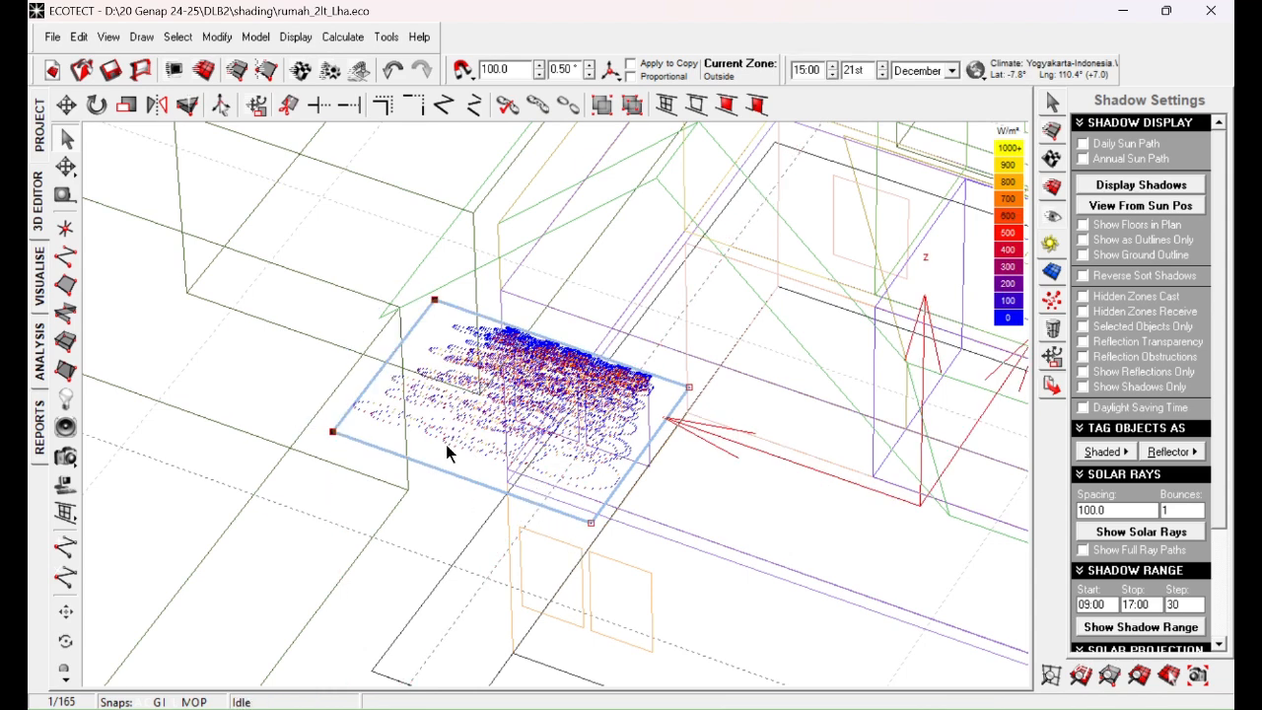
Reduce the side canopy's depth slightly by pulling its outer edge inward, deselect it and review it with the windows in the Visualise view.
drag(267, 407, 611, 503)
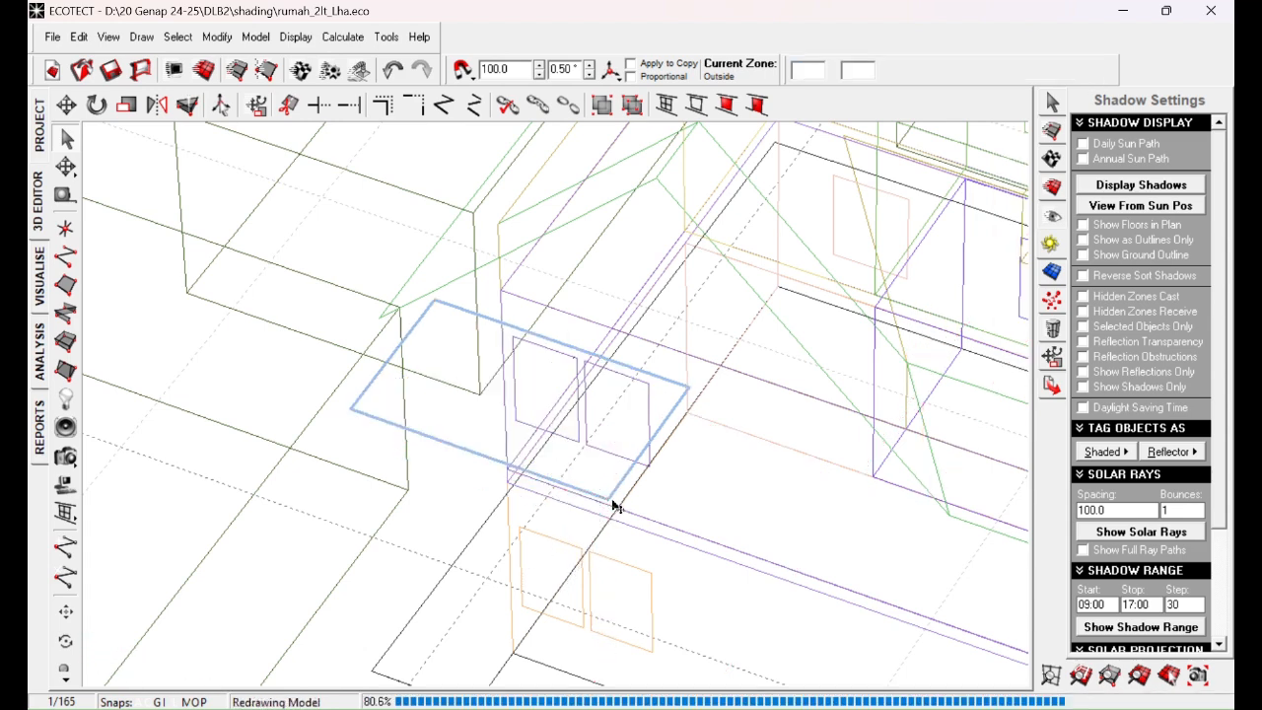
click(705, 589)
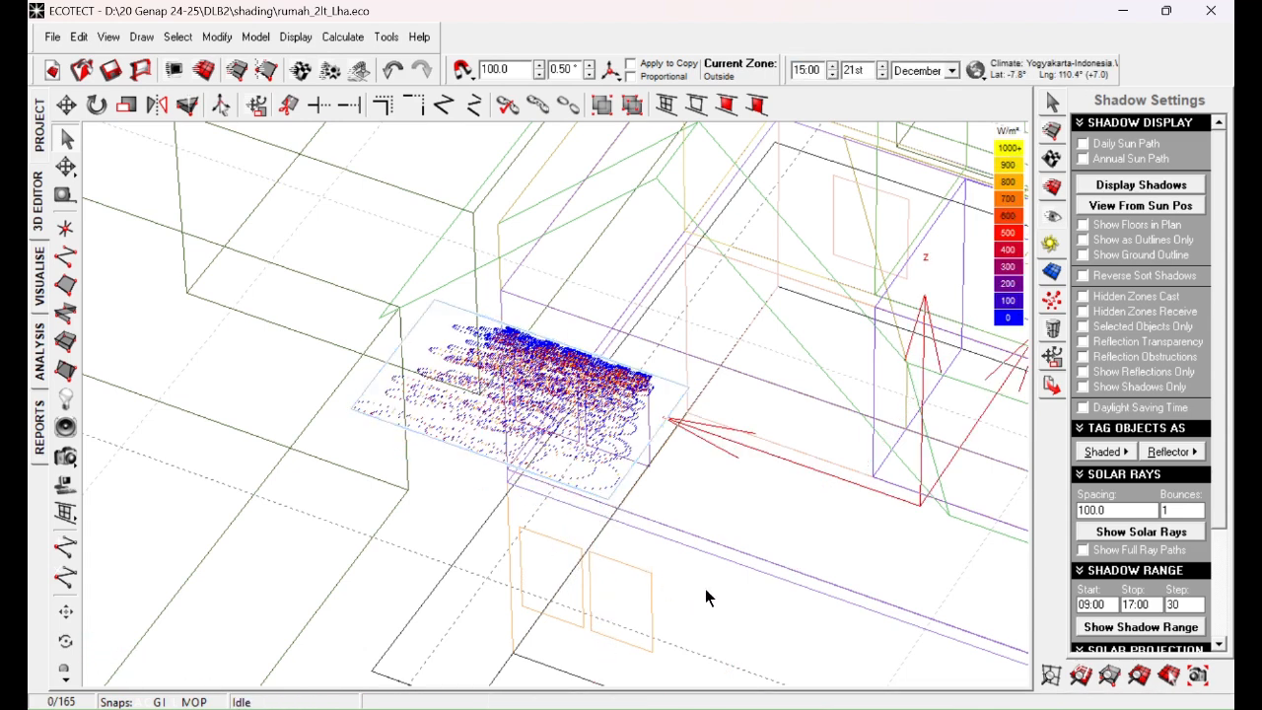
click(40, 284)
mouse_move(705, 588)
right_down()
mouse_move(665, 558)
mouse_move(641, 502)
mouse_move(578, 436)
mouse_move(585, 425)
mouse_move(600, 417)
mouse_move(661, 524)
mouse_move(789, 601)
mouse_move(808, 579)
mouse_move(727, 487)
mouse_move(693, 580)
mouse_move(578, 526)
mouse_move(578, 484)
mouse_move(487, 396)
mouse_move(482, 366)
mouse_move(544, 519)
right_up()
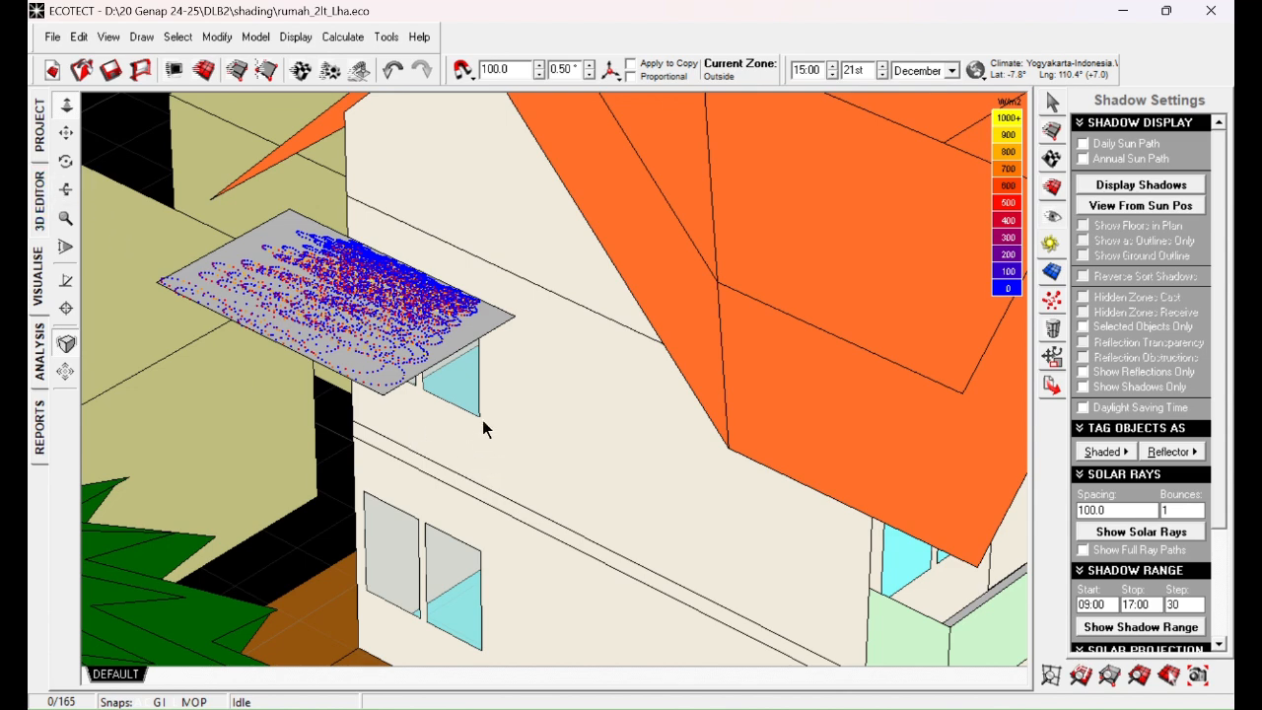
right_drag(482, 424, 469, 279)
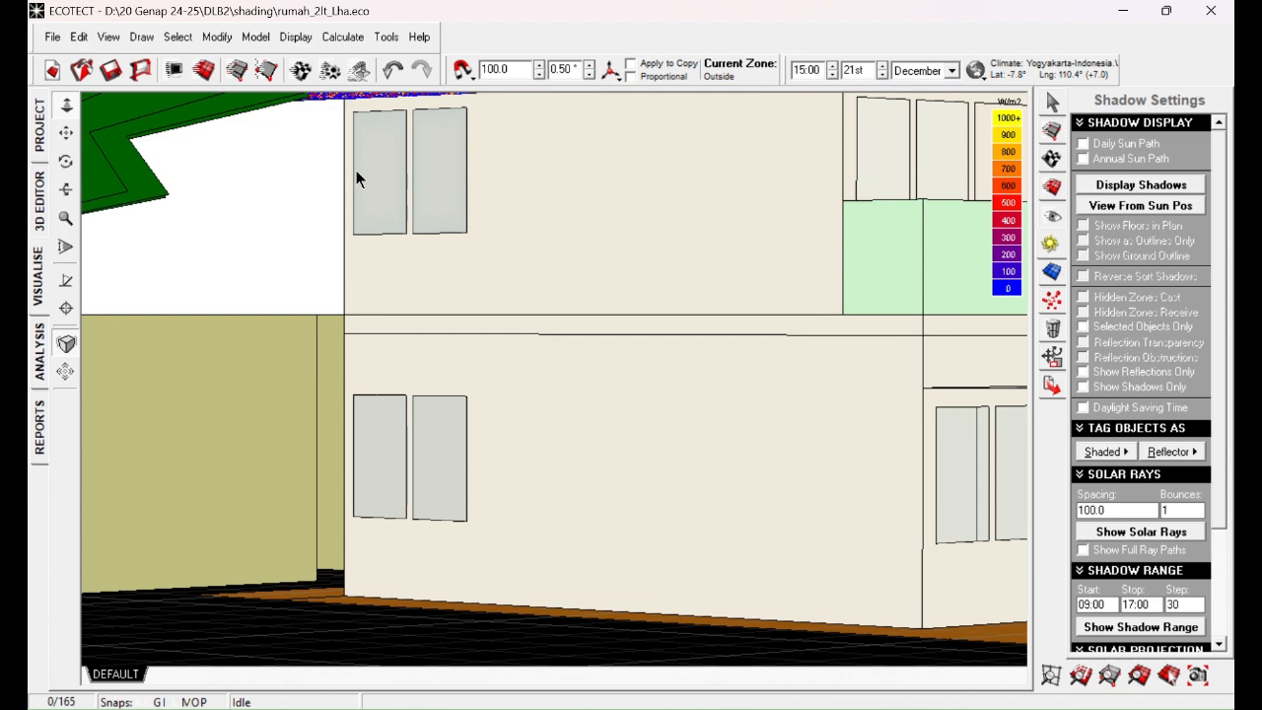
right_drag(556, 197, 85, 175)
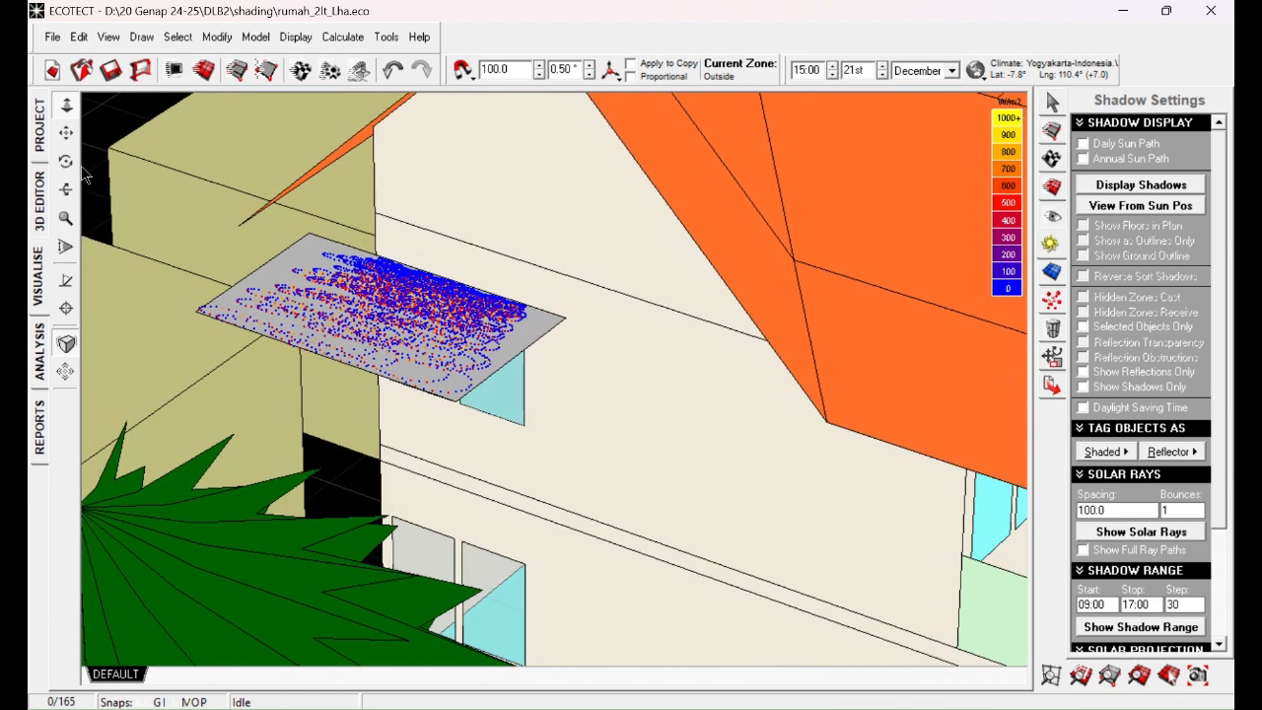
Select both upper-floor side windows in the 3D editor and lower their top nodes by about 550 to form the lower panes.
click(40, 203)
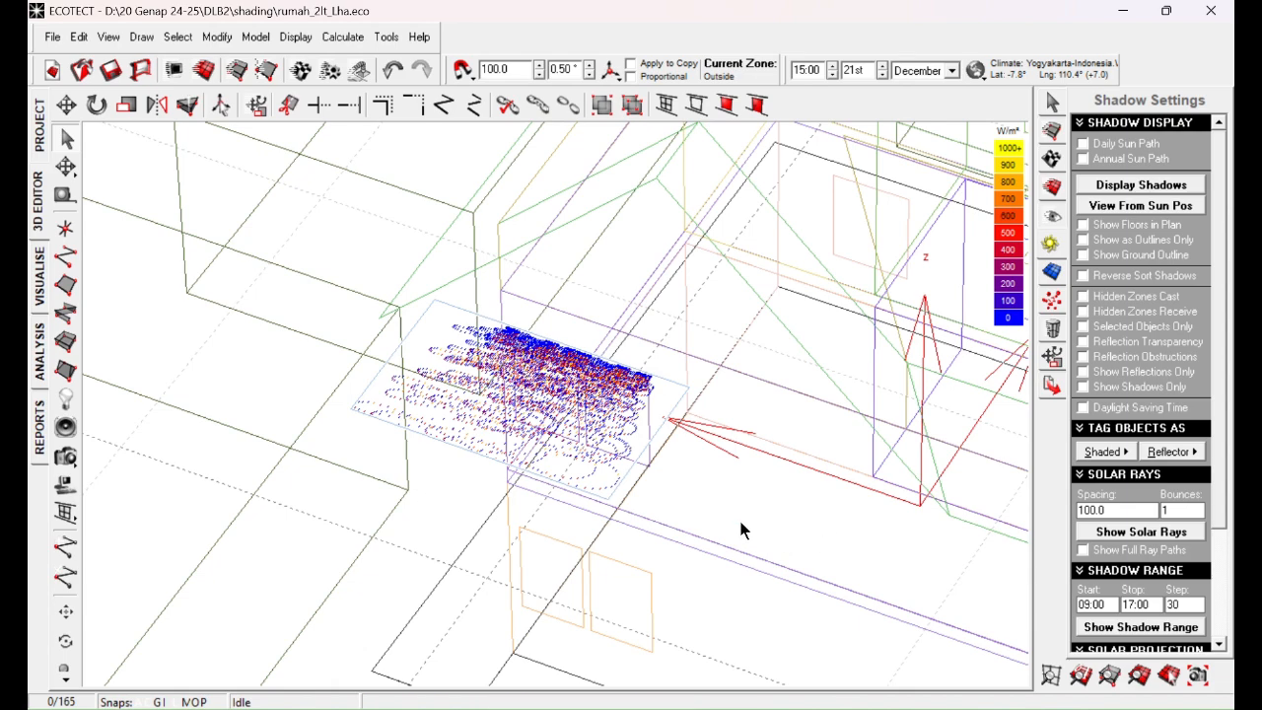
right_drag(628, 459, 555, 412)
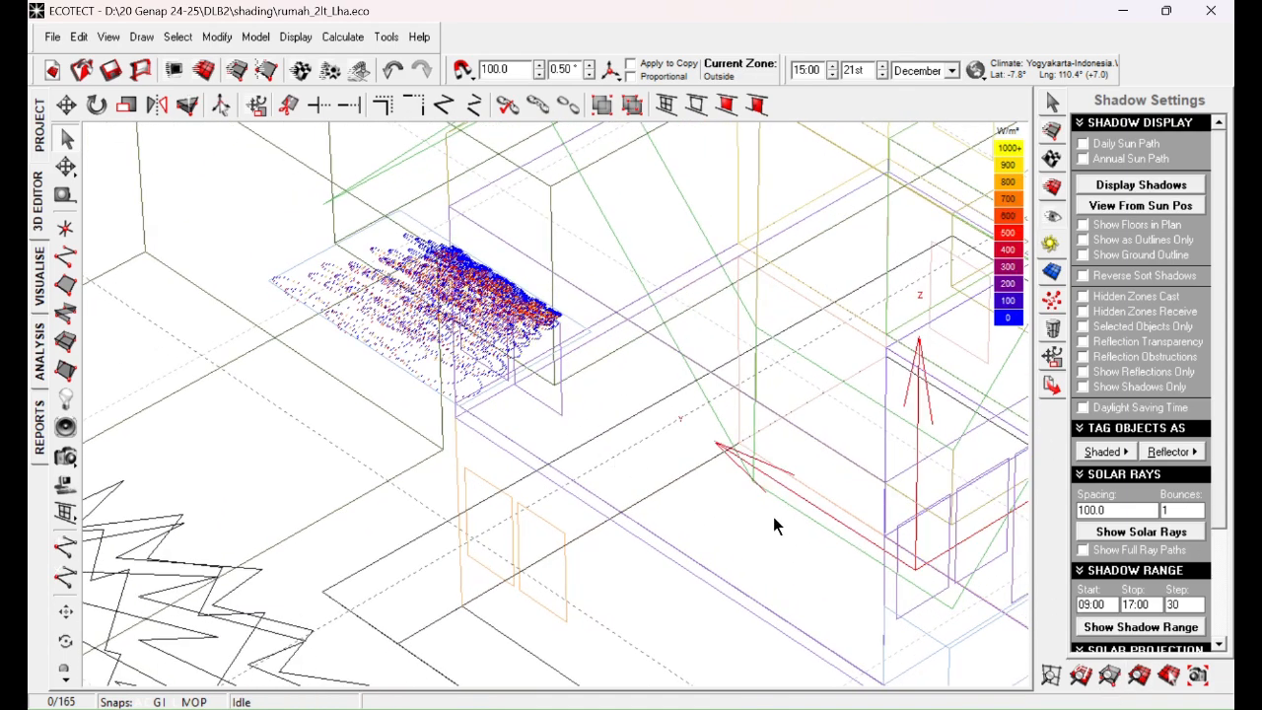
click(566, 412)
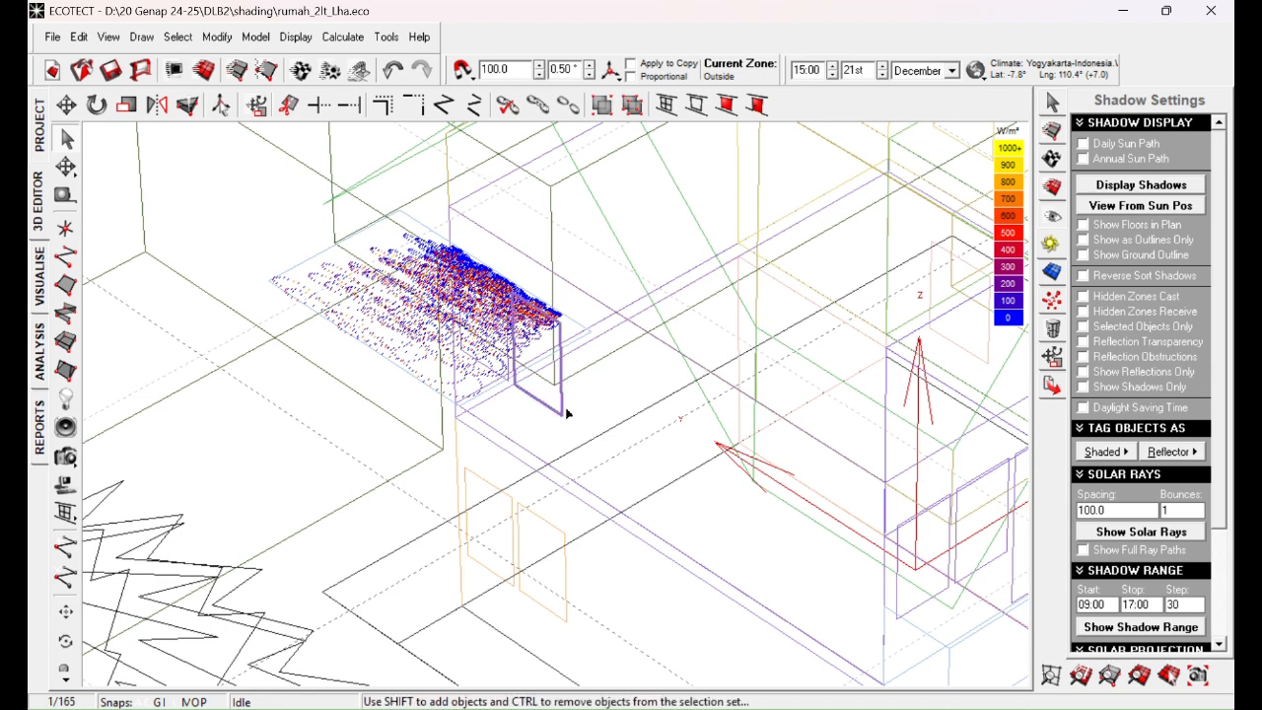
shift+click(483, 370)
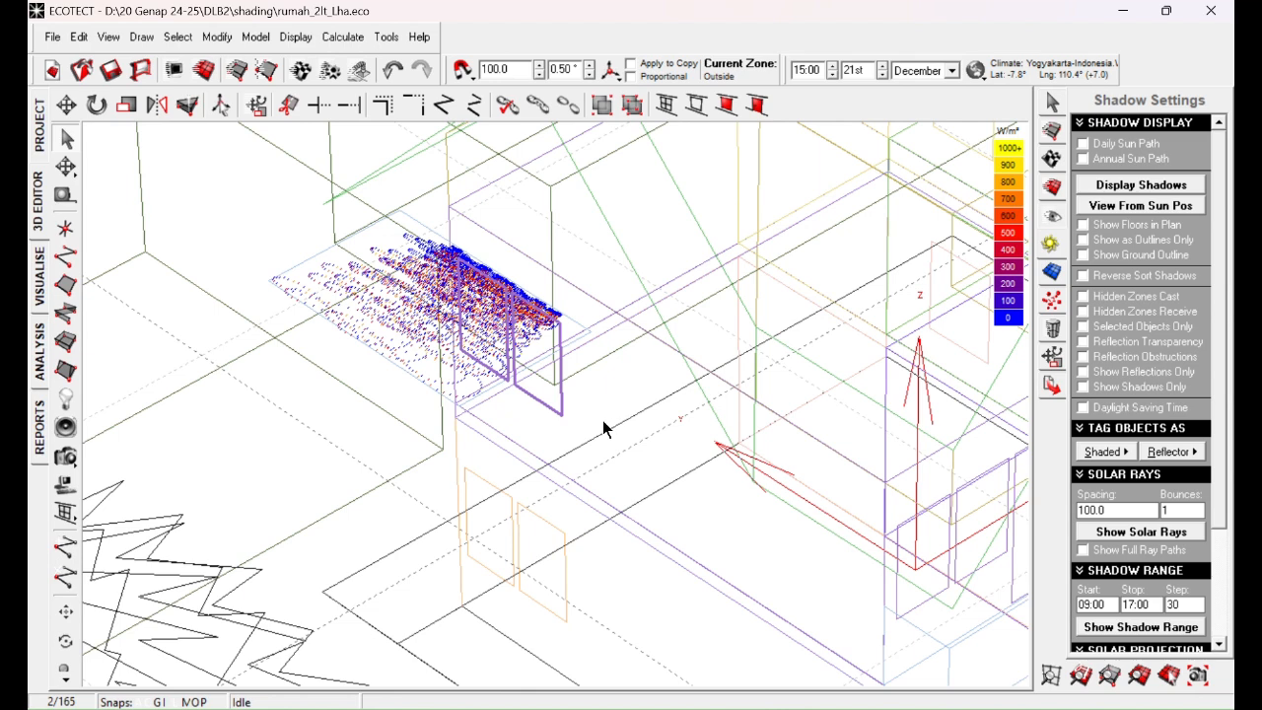
double_click(559, 333)
drag(401, 187, 603, 334)
click(560, 324)
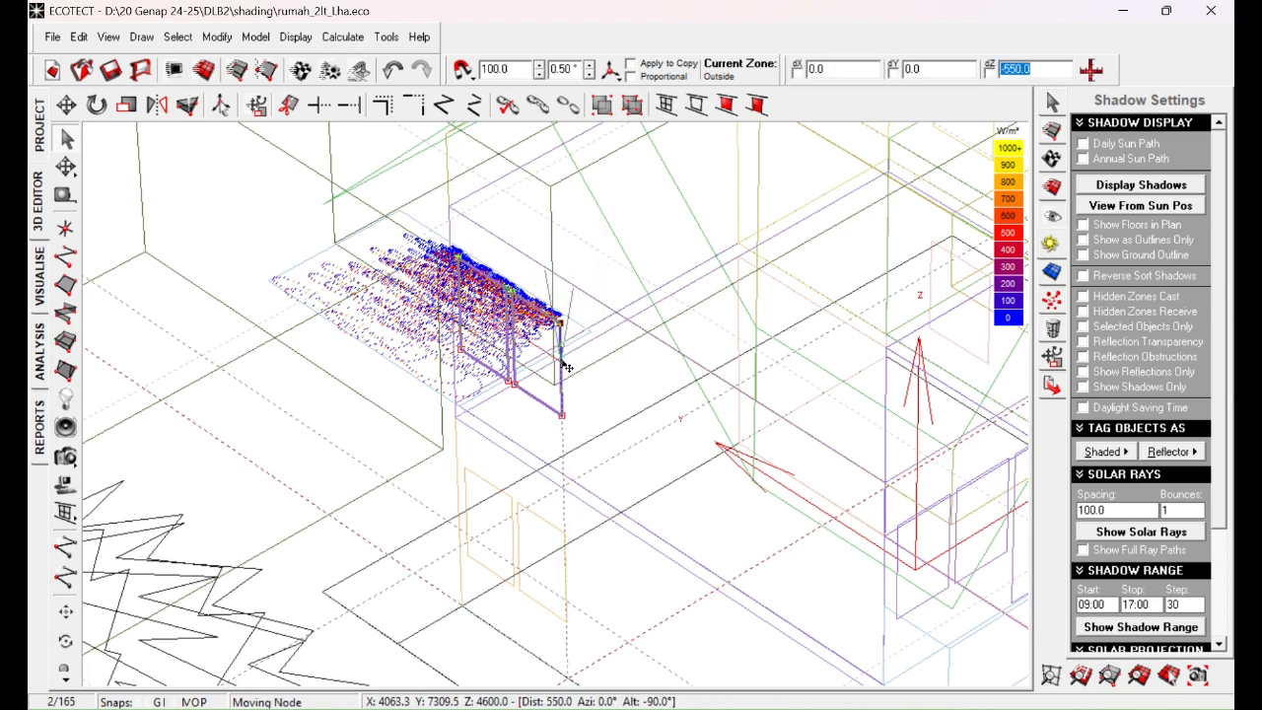
click(566, 367)
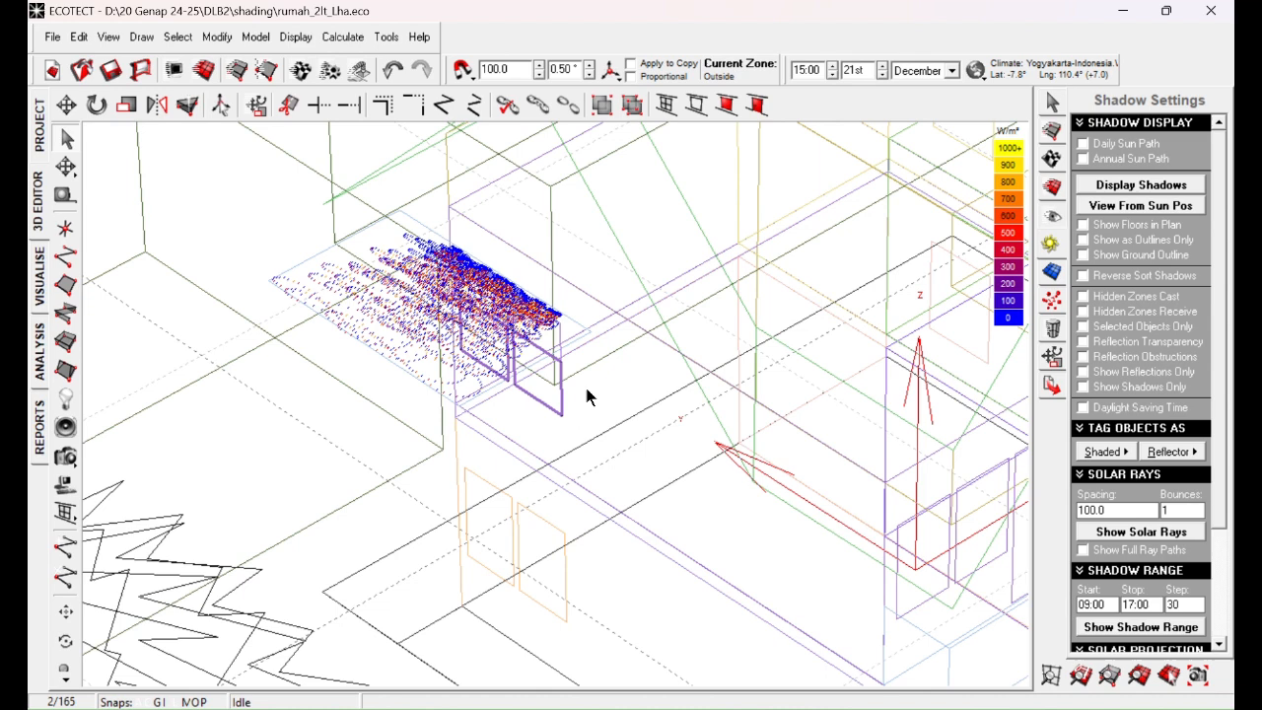
Raise the bottom nodes of the overlapping full-height window copies to form the upper panes, and check the split windows in the Visualise view.
click(560, 338)
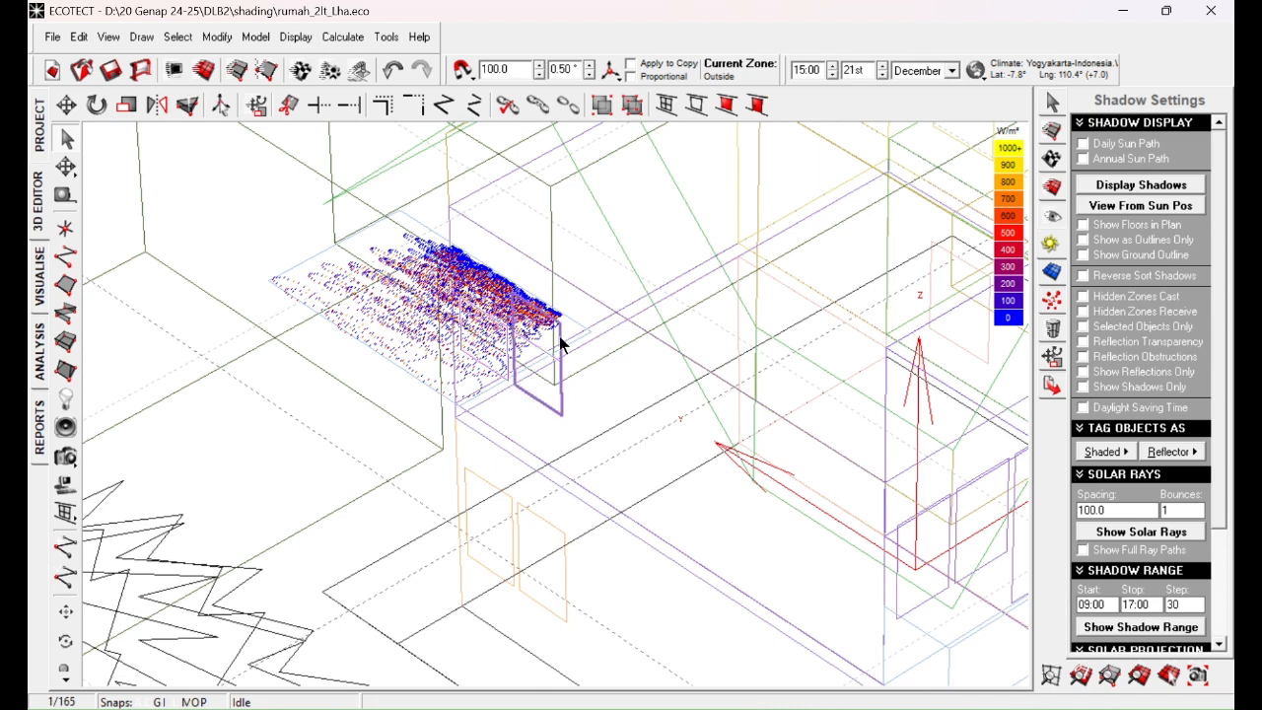
right_drag(508, 355, 537, 367)
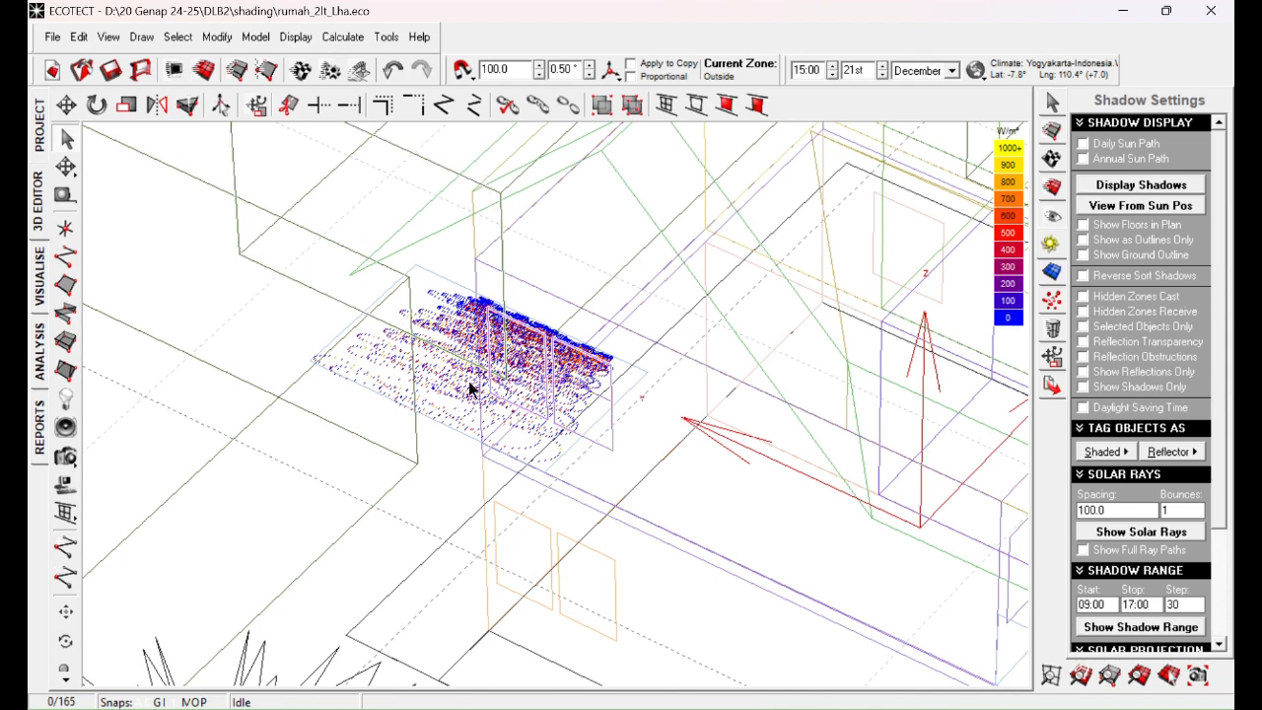
click(523, 335)
shift+click(596, 365)
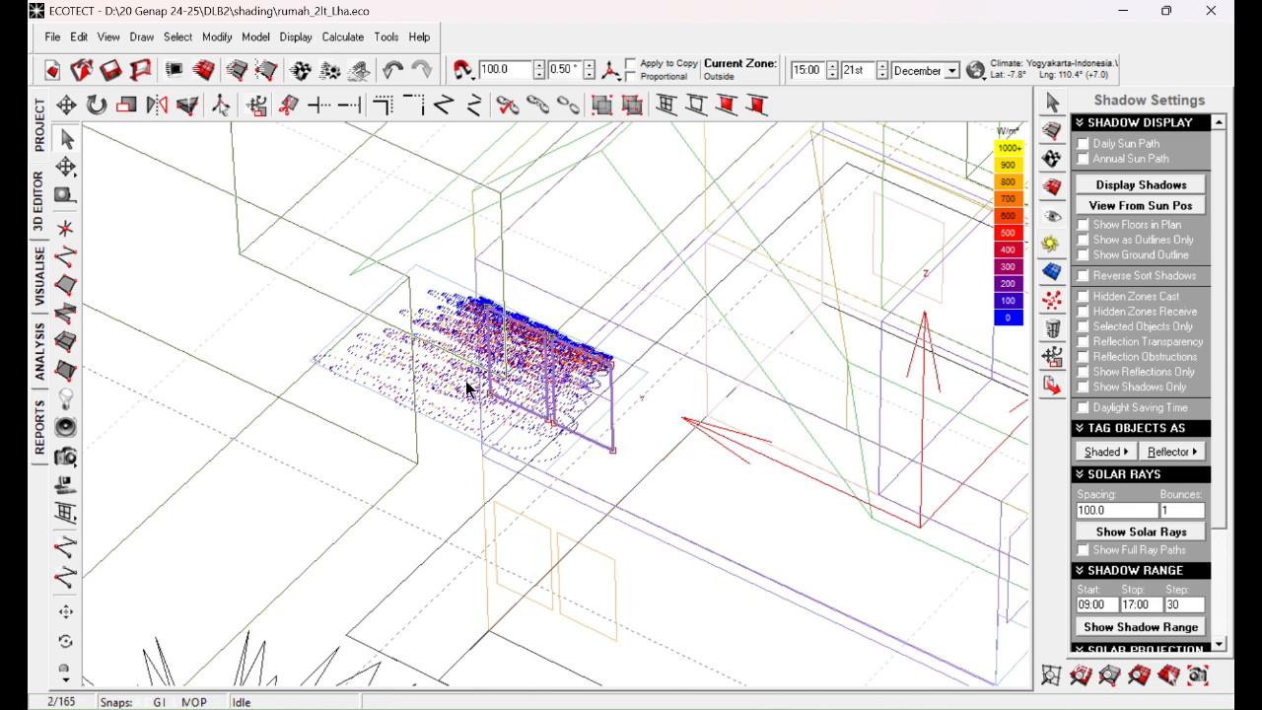
drag(611, 451, 617, 455)
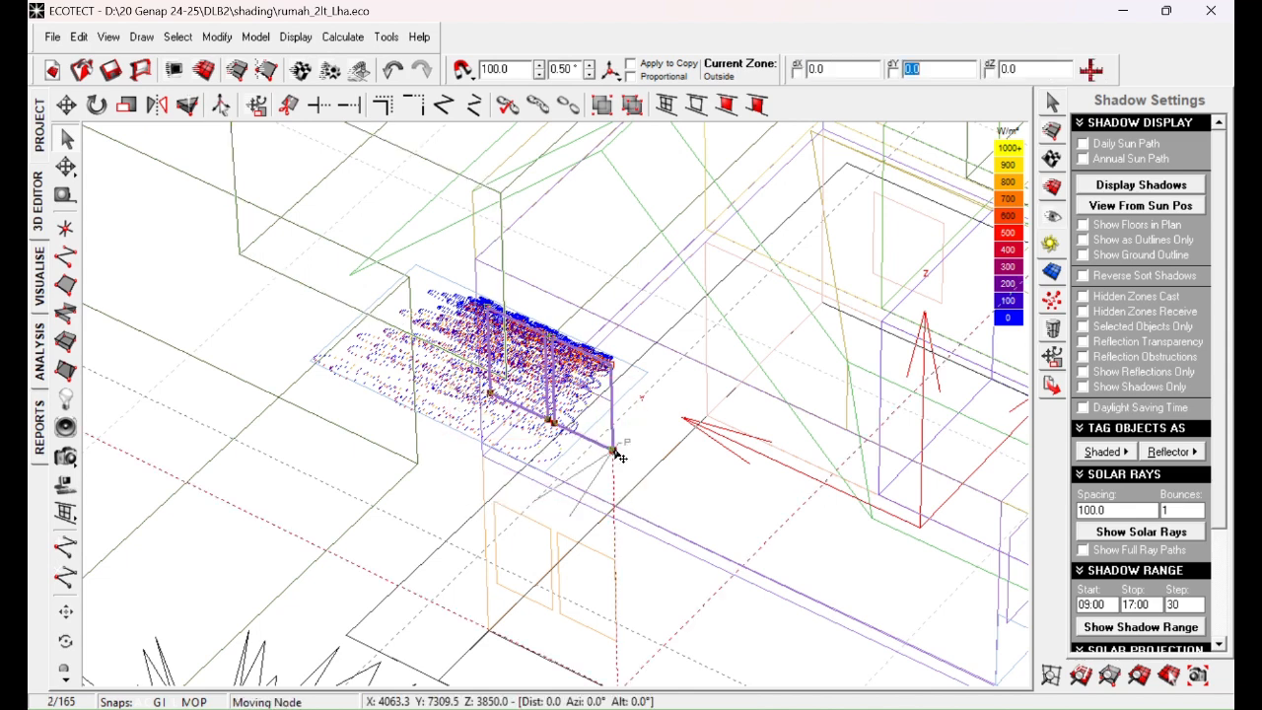
key(Escape)
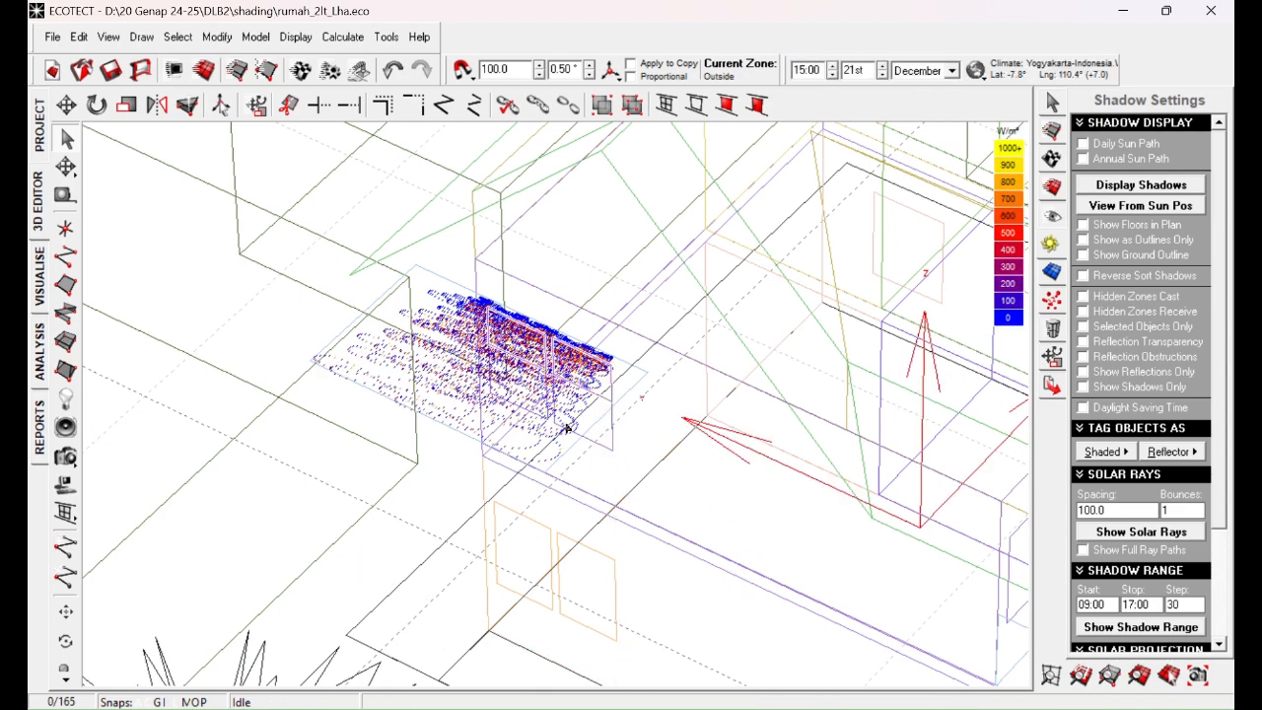
click(40, 276)
drag(667, 524, 548, 385)
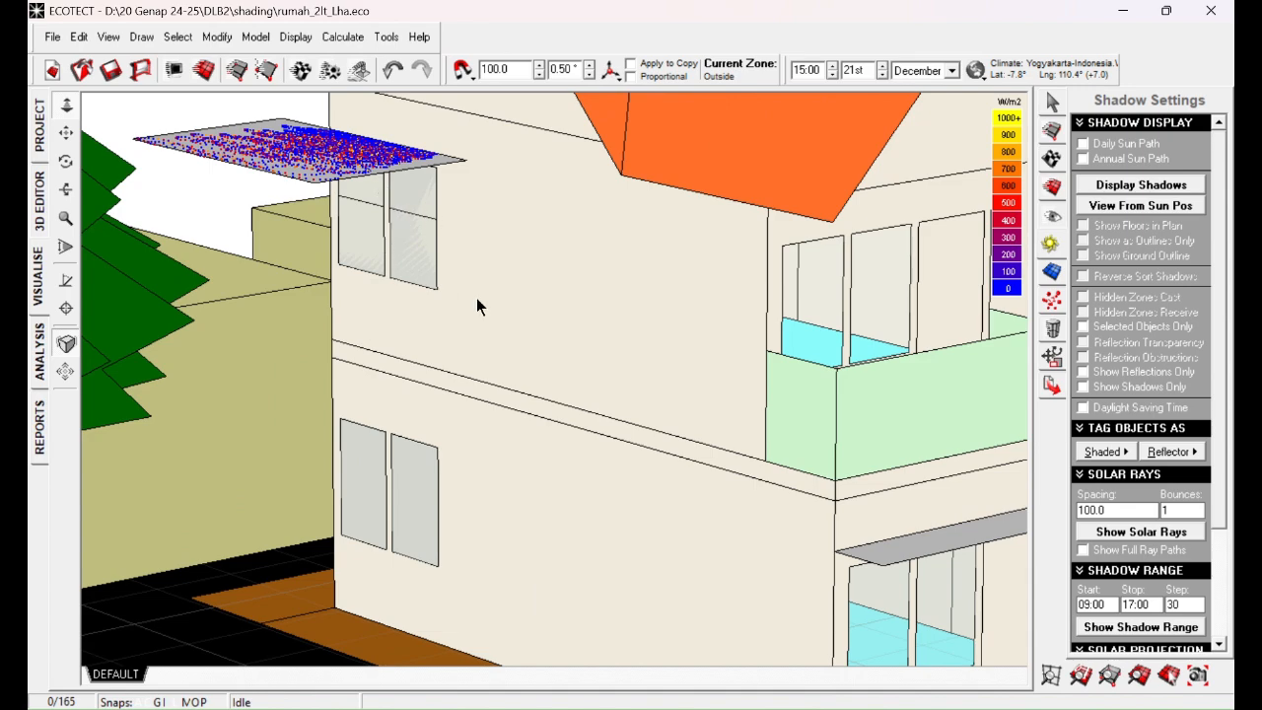
drag(476, 305, 460, 328)
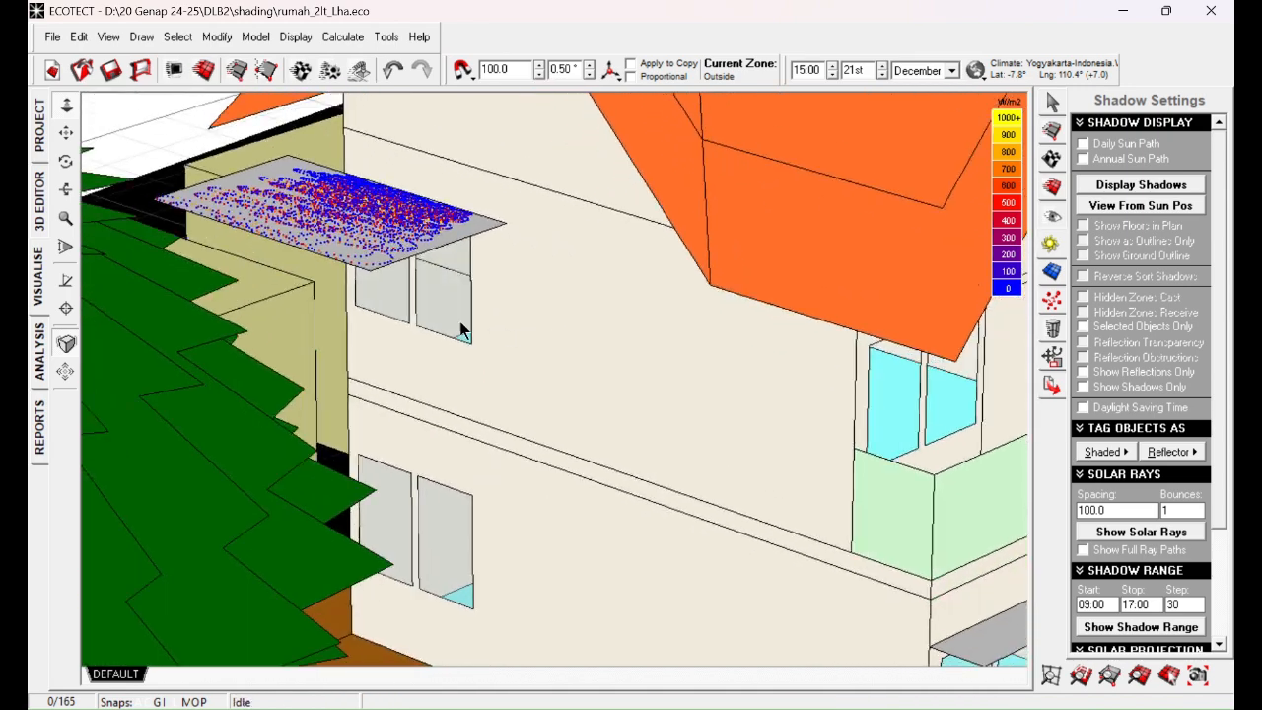
Delete the remaining full-height duplicates of both upper-floor side windows in the 3D editor, clearing the particles, and check the panes that are left.
click(39, 202)
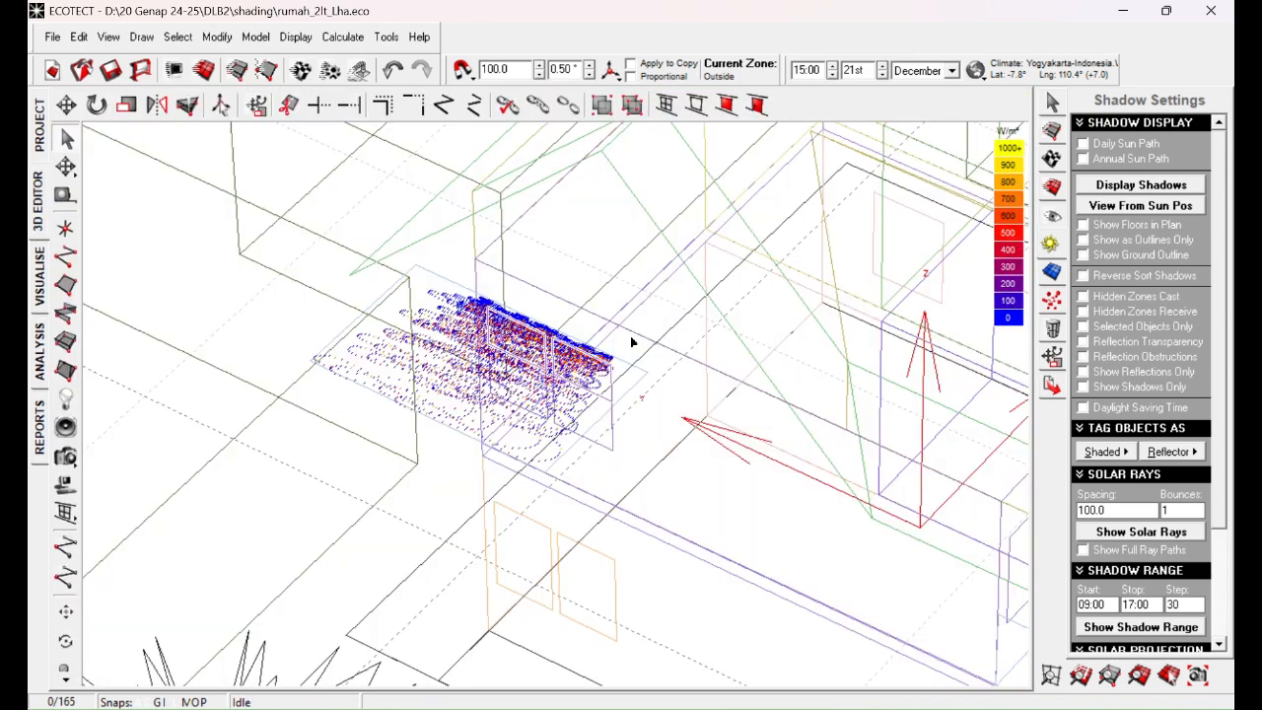
click(612, 390)
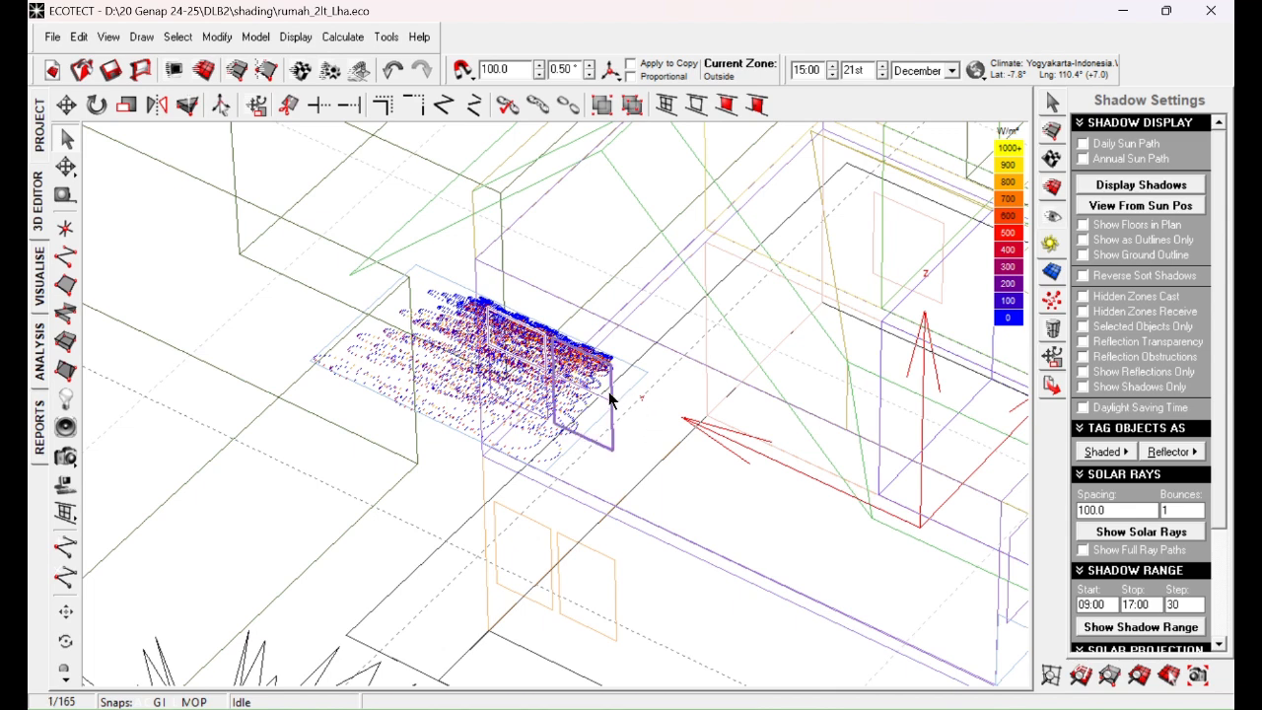
key(Delete)
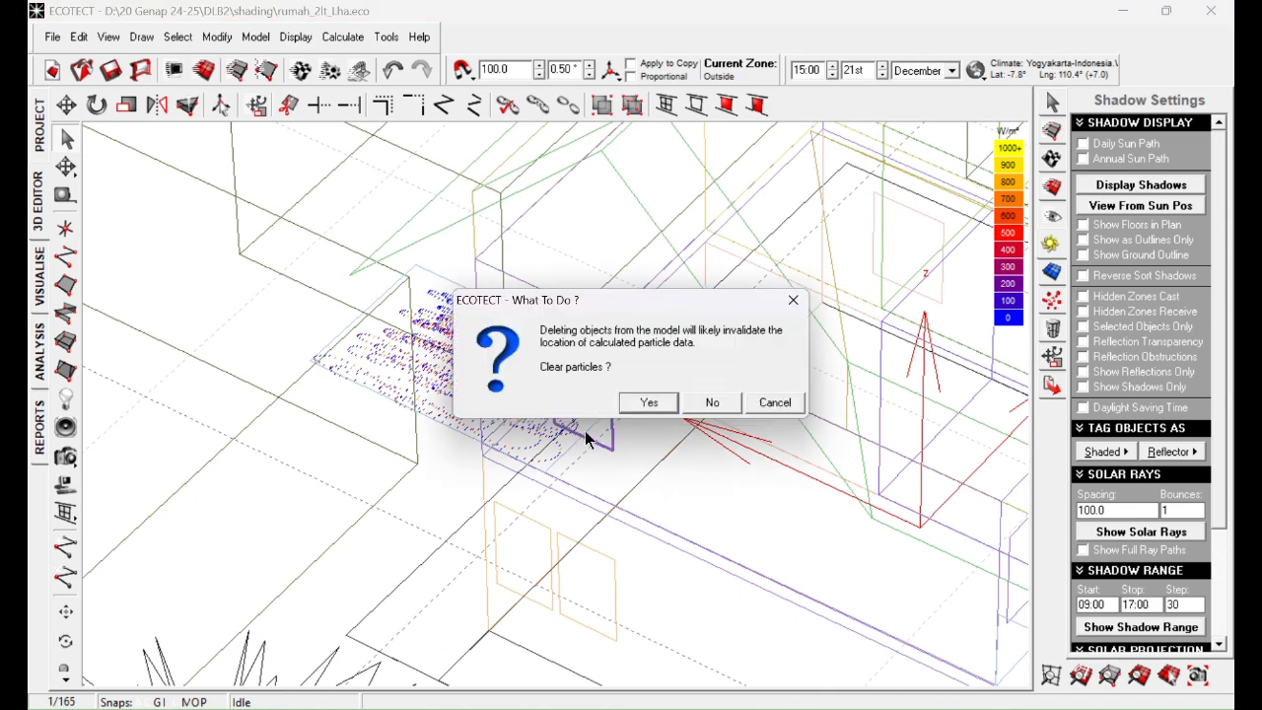
click(650, 401)
click(544, 374)
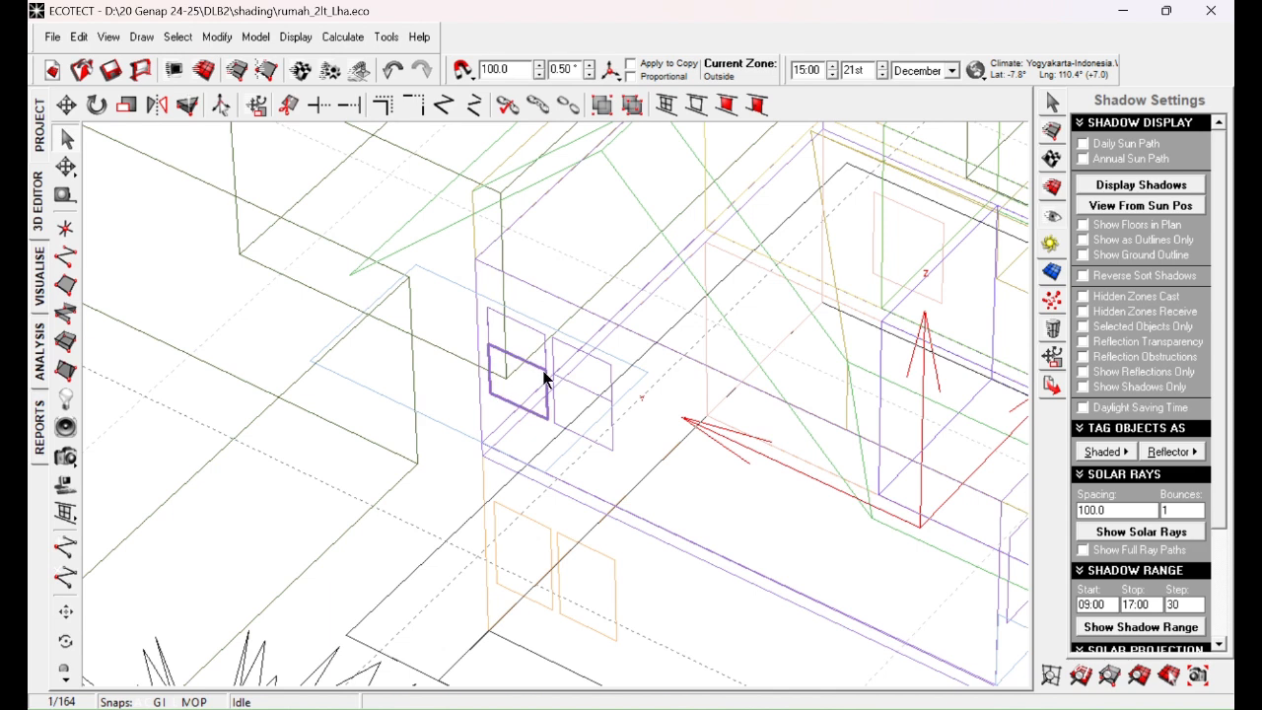
click(612, 432)
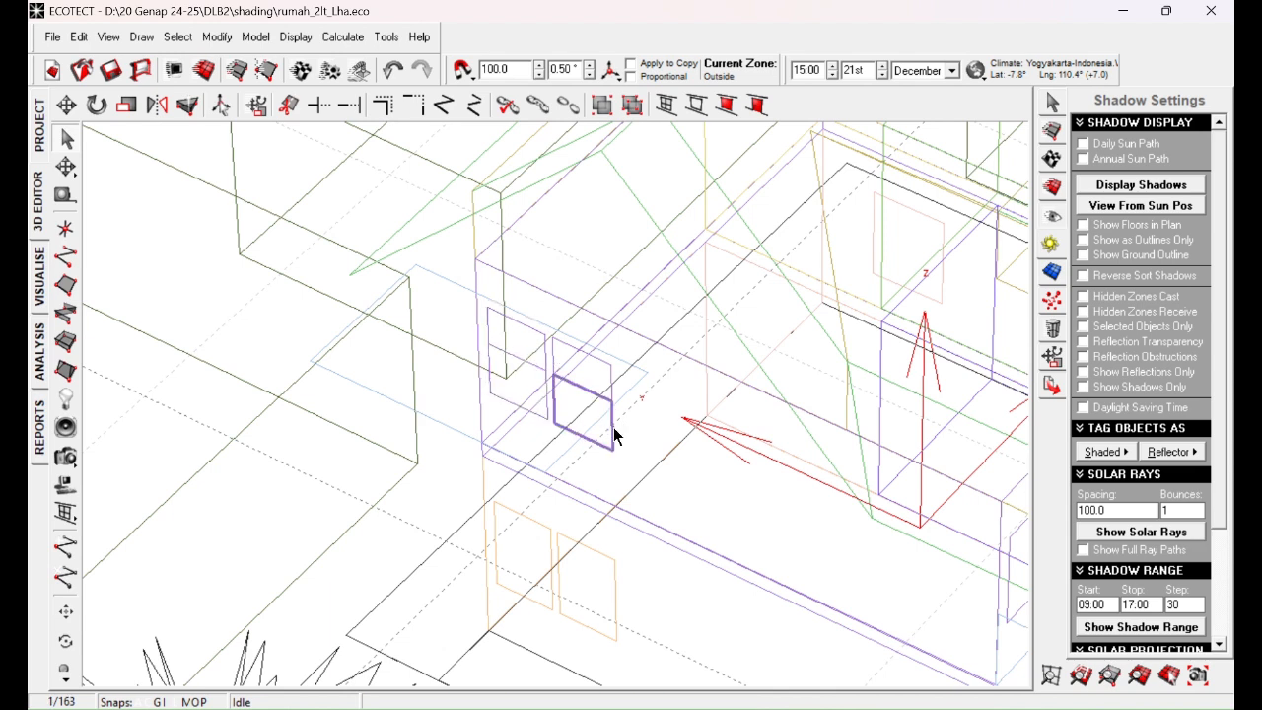
click(545, 403)
click(530, 416)
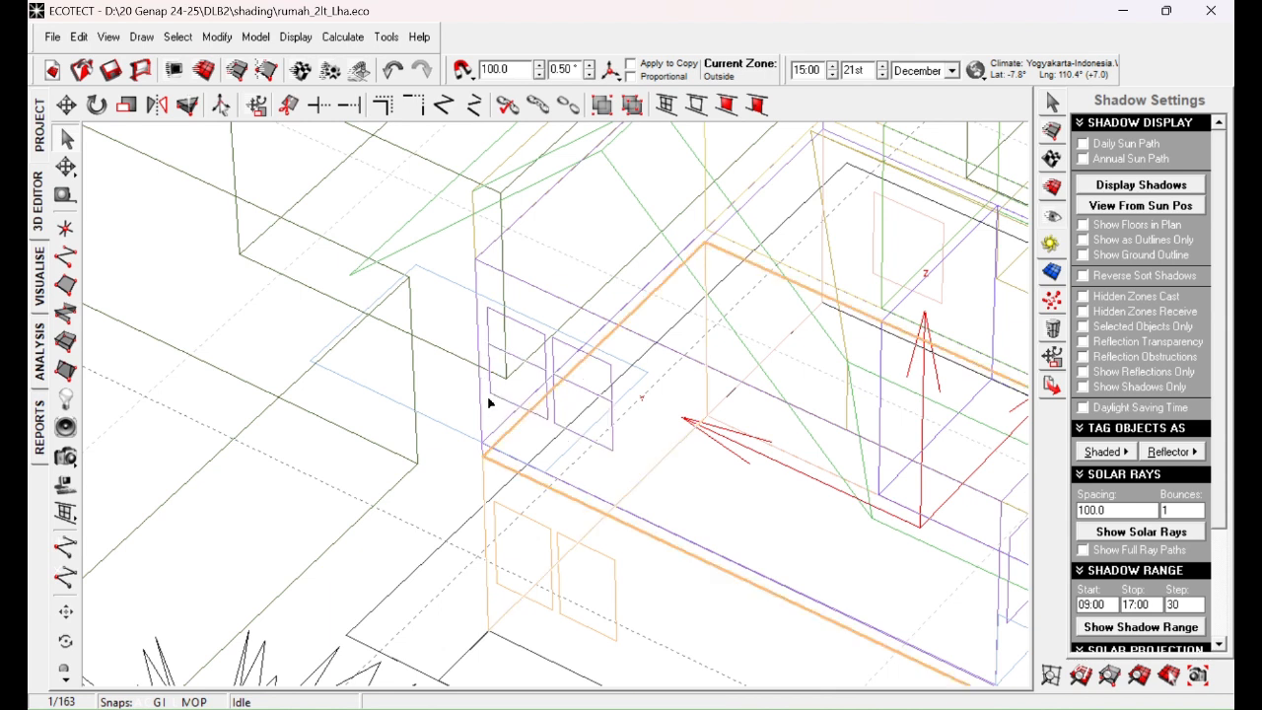
click(499, 402)
click(464, 397)
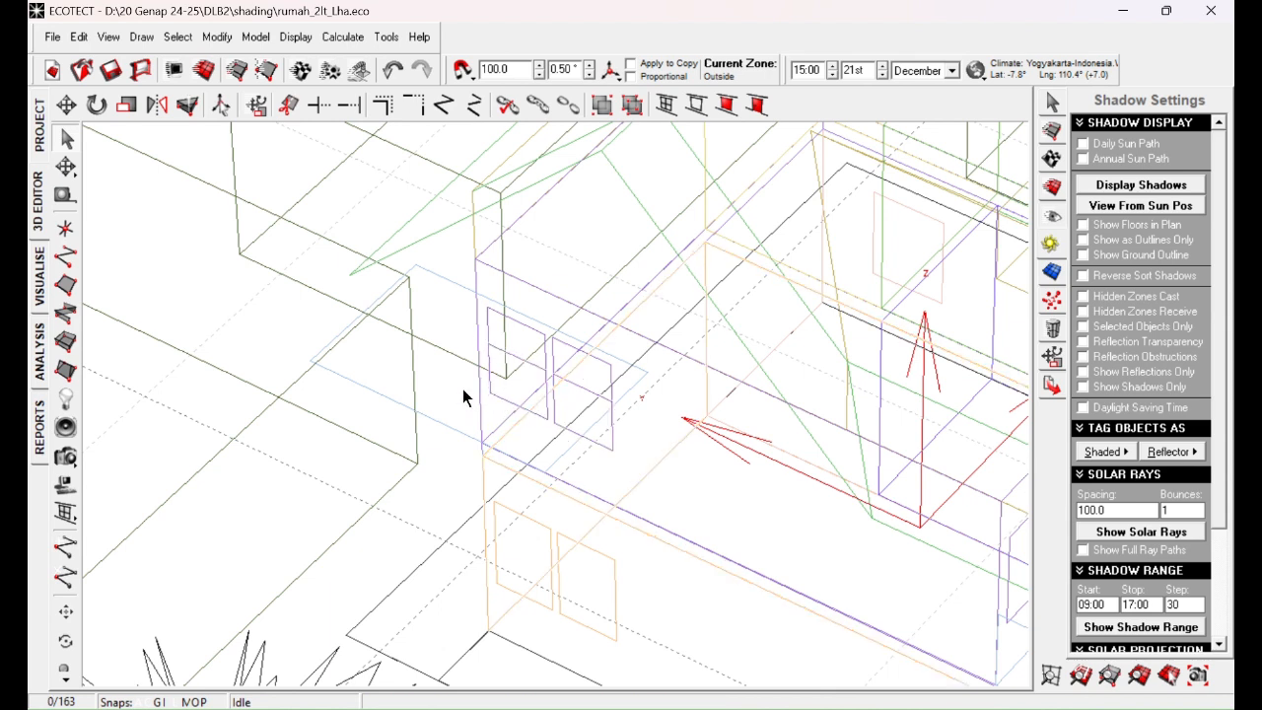
Project solar shading potential from both upper panes onto visible objects for 12:00–15:00 all year, and check the particles in the Visualise view.
click(541, 330)
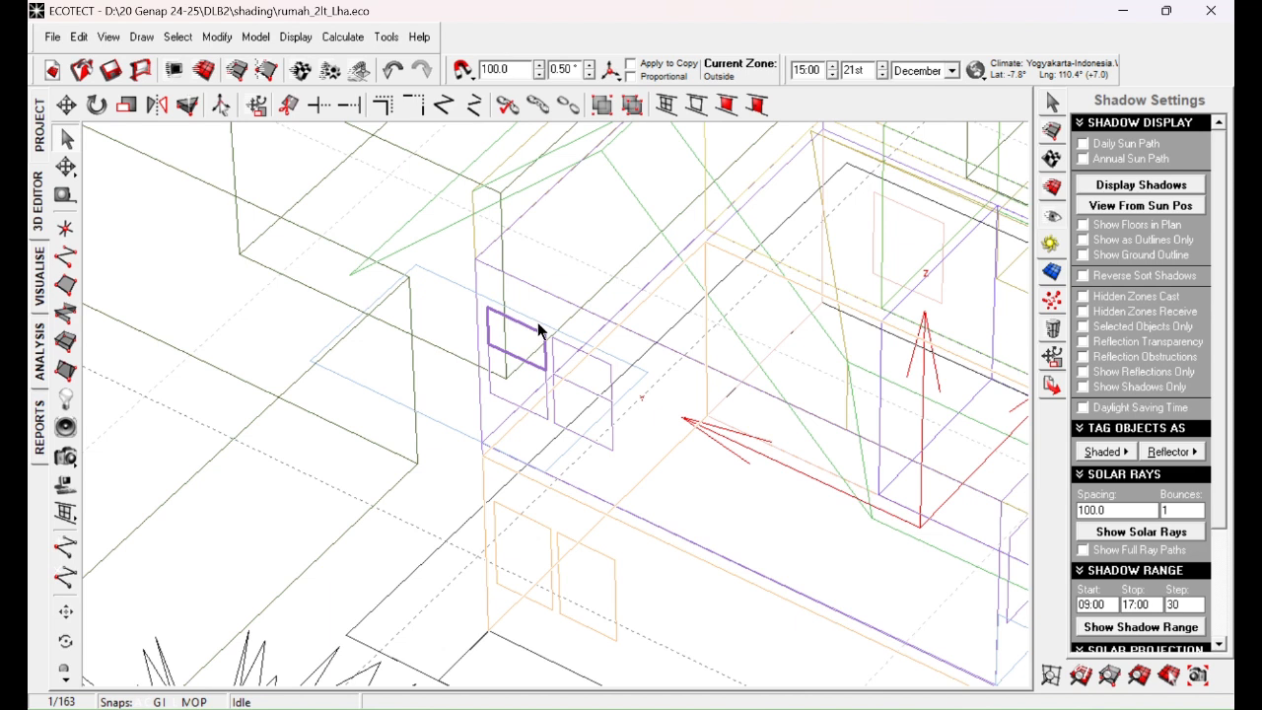
shift+click(612, 373)
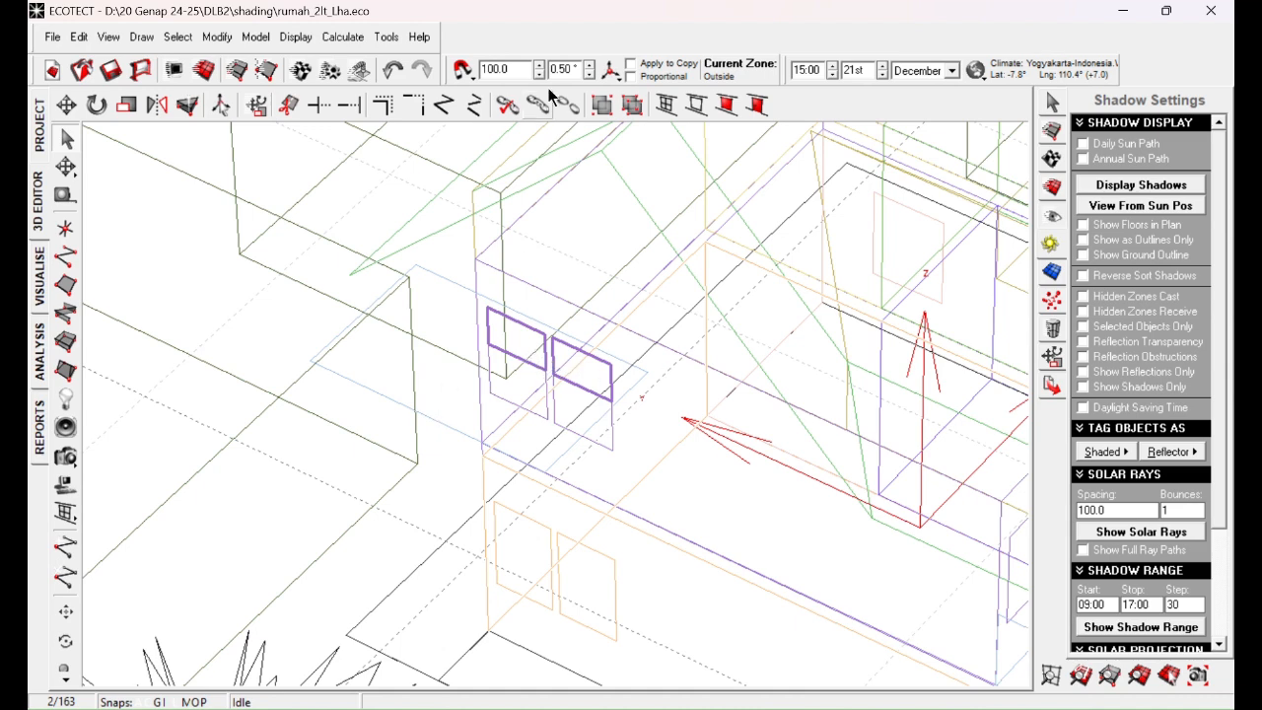
click(342, 38)
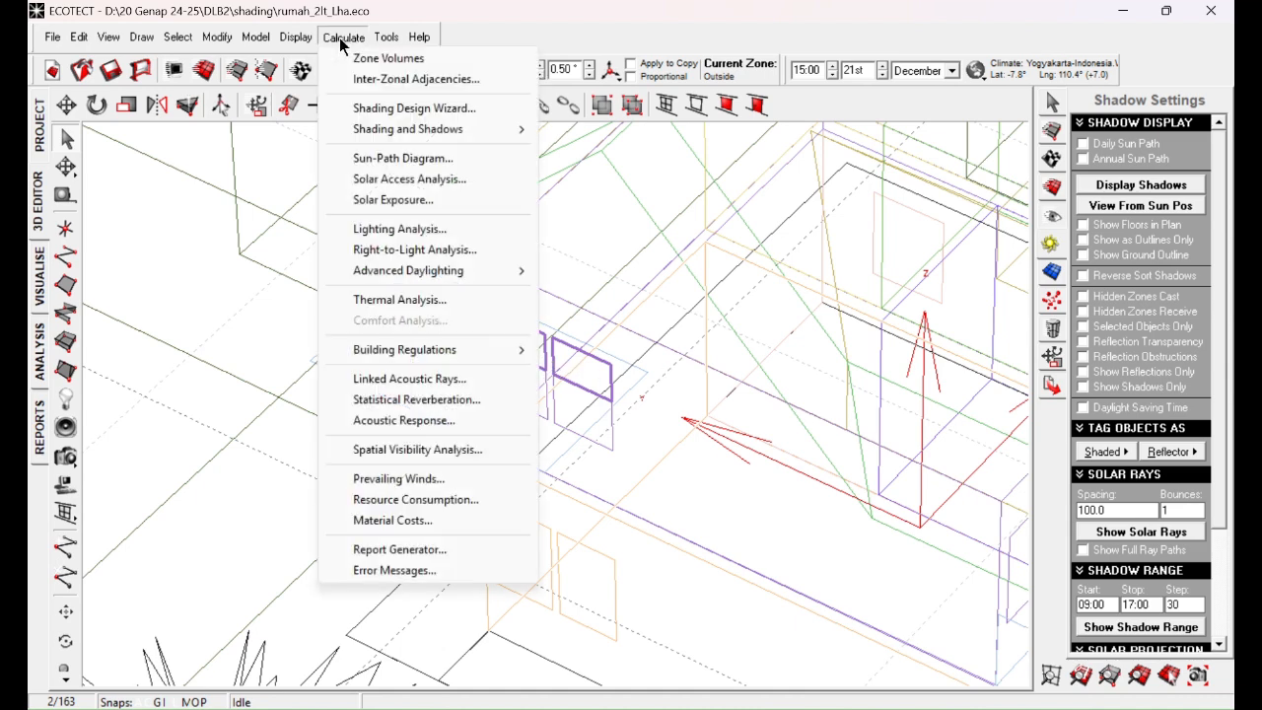
click(380, 110)
click(784, 523)
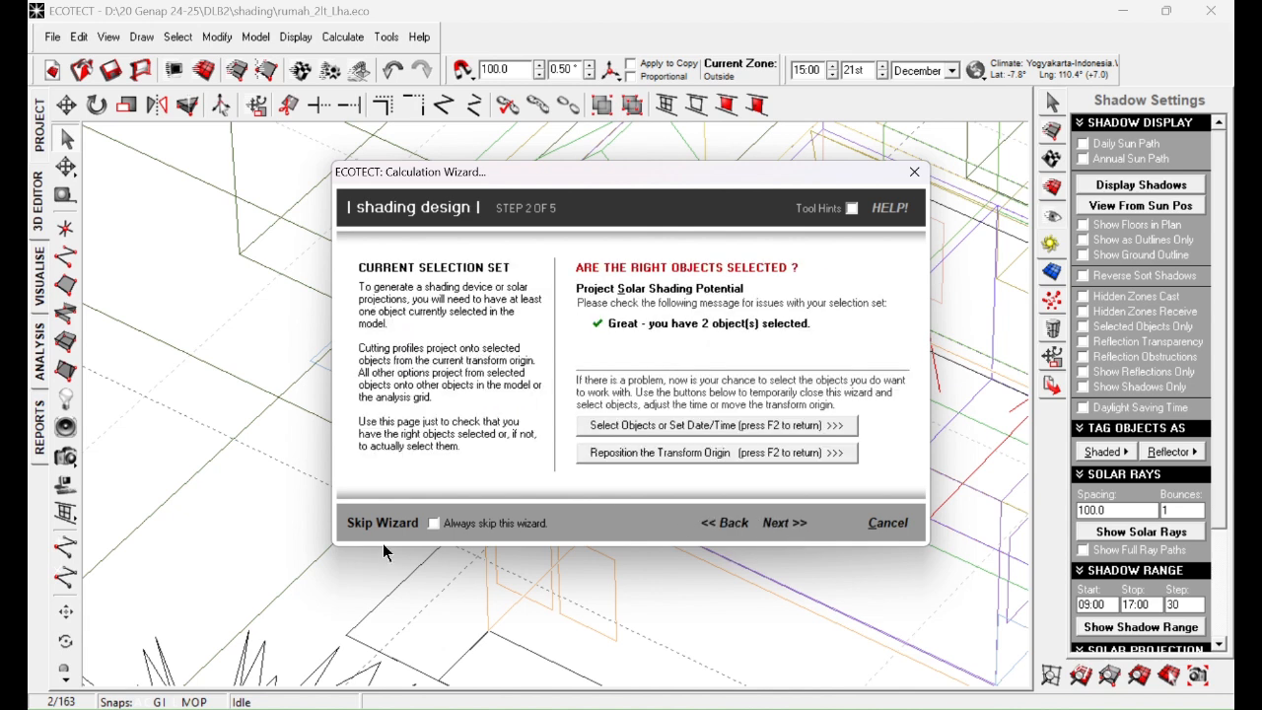
key(ctrl)
key(ctrl)
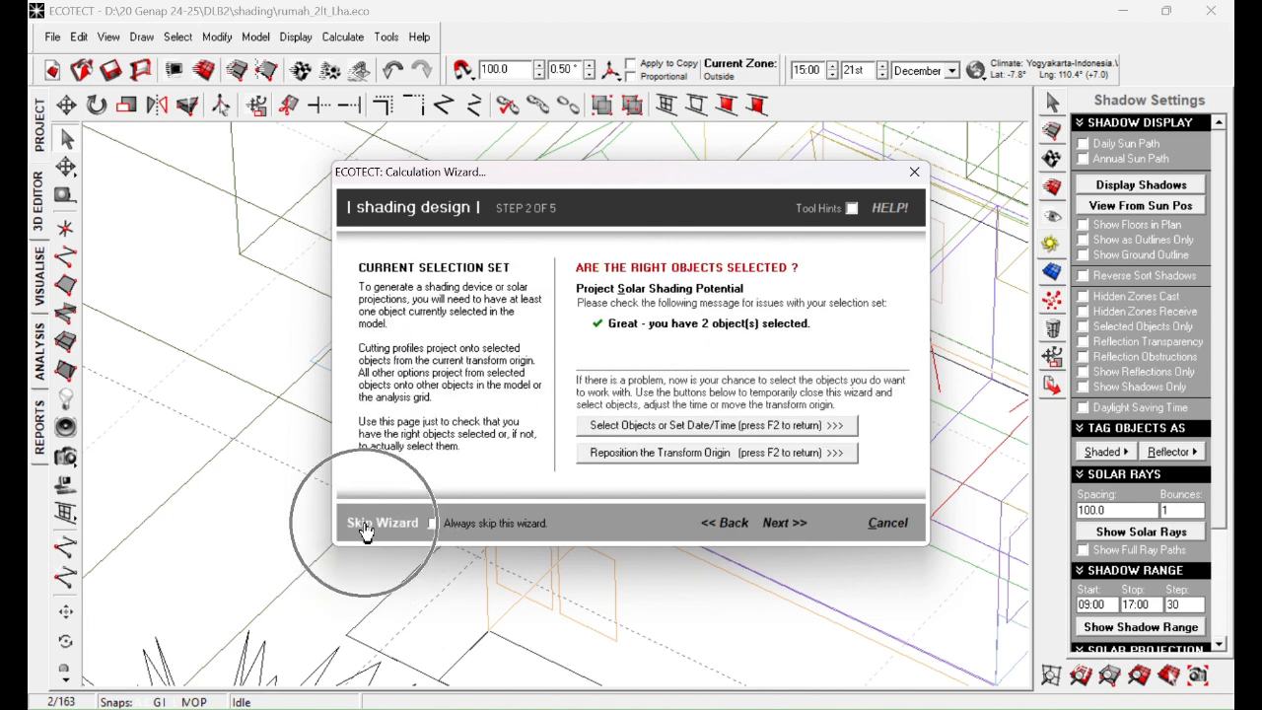
click(365, 527)
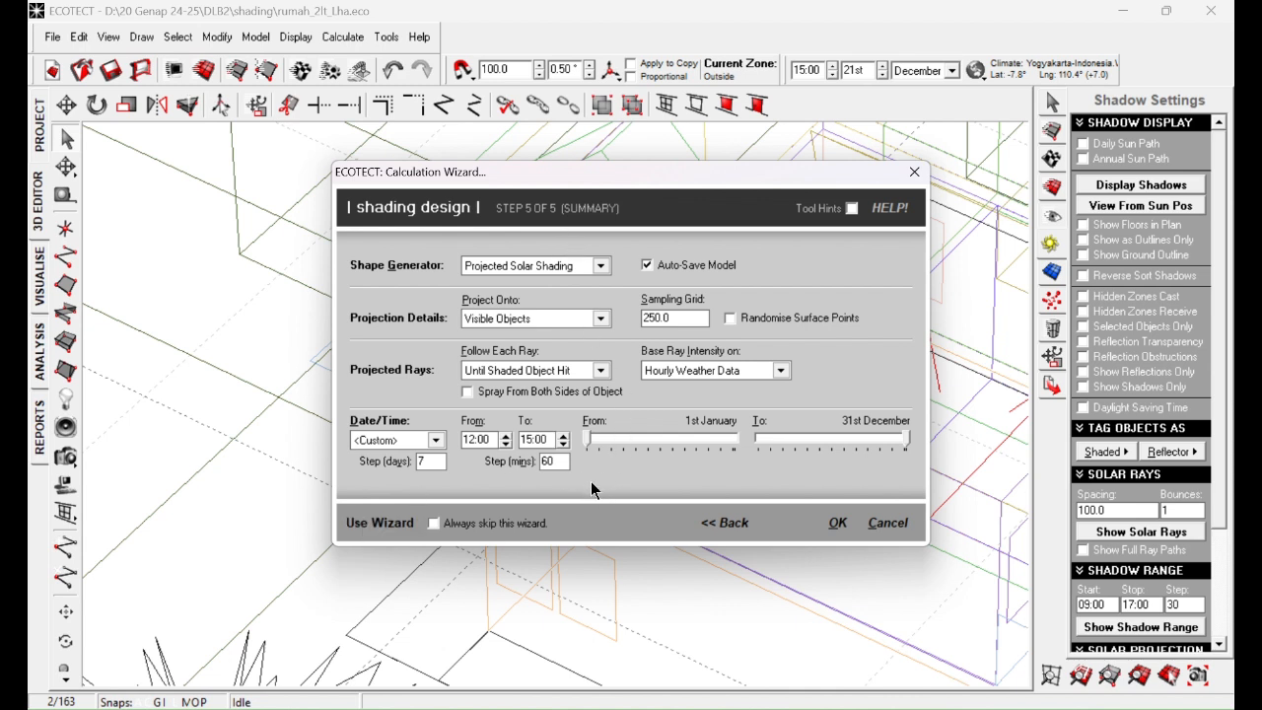
click(837, 523)
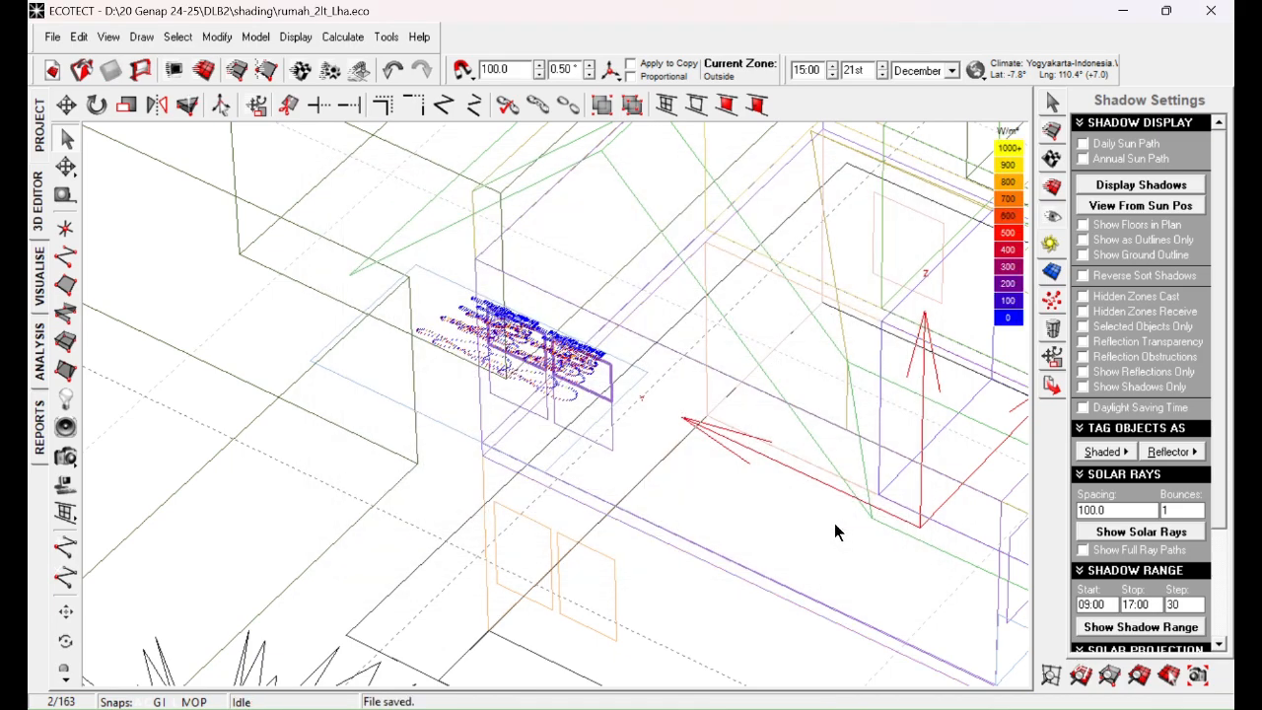
mouse_move(582, 459)
right_down()
mouse_move(535, 430)
mouse_move(622, 473)
mouse_move(610, 364)
right_up()
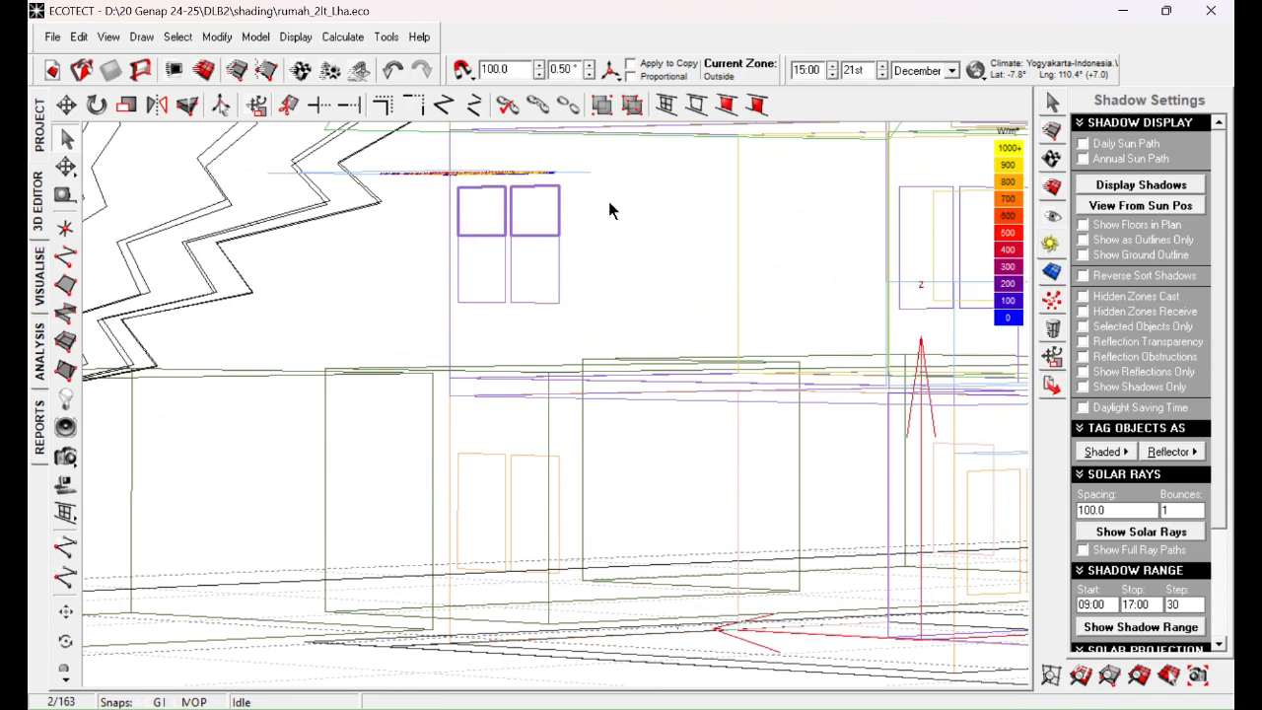
right_drag(608, 209, 674, 374)
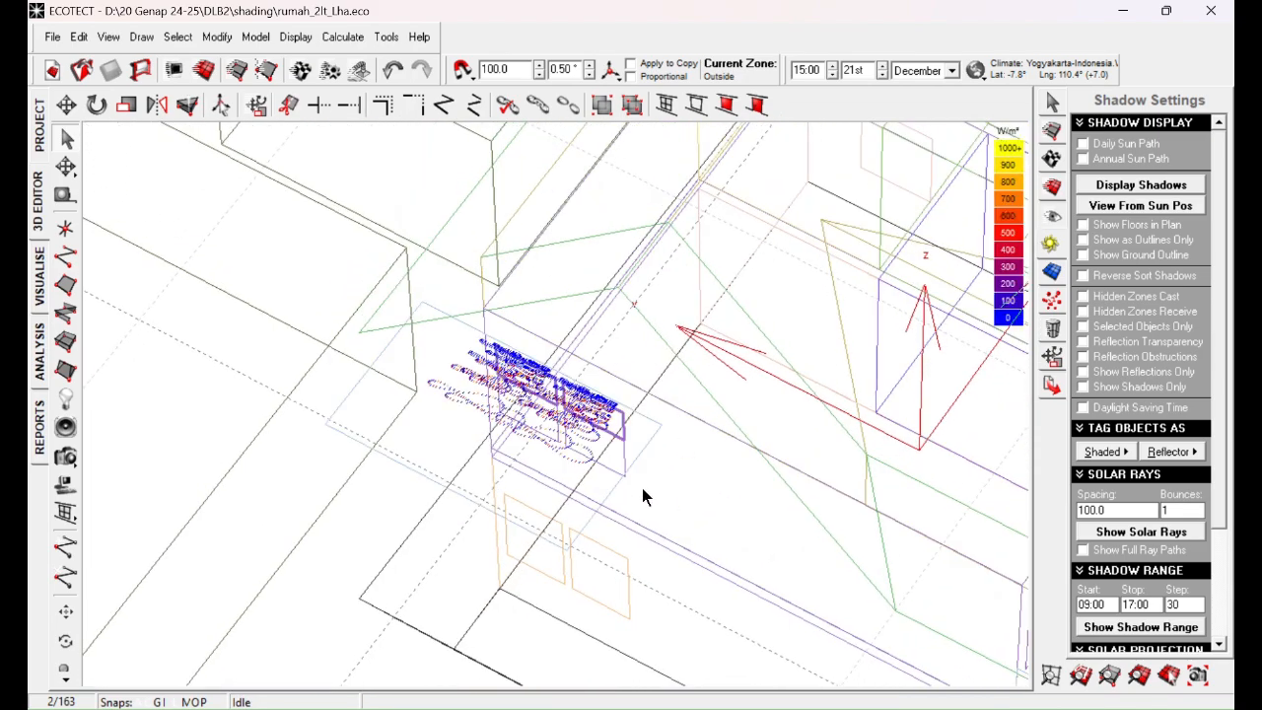
click(40, 278)
right_drag(355, 414, 375, 381)
Trim the side canopy's two ends and outer edge in the 3D editor to fit the shading particles, and check it in the Visualise view.
click(40, 200)
right_drag(463, 436, 498, 426)
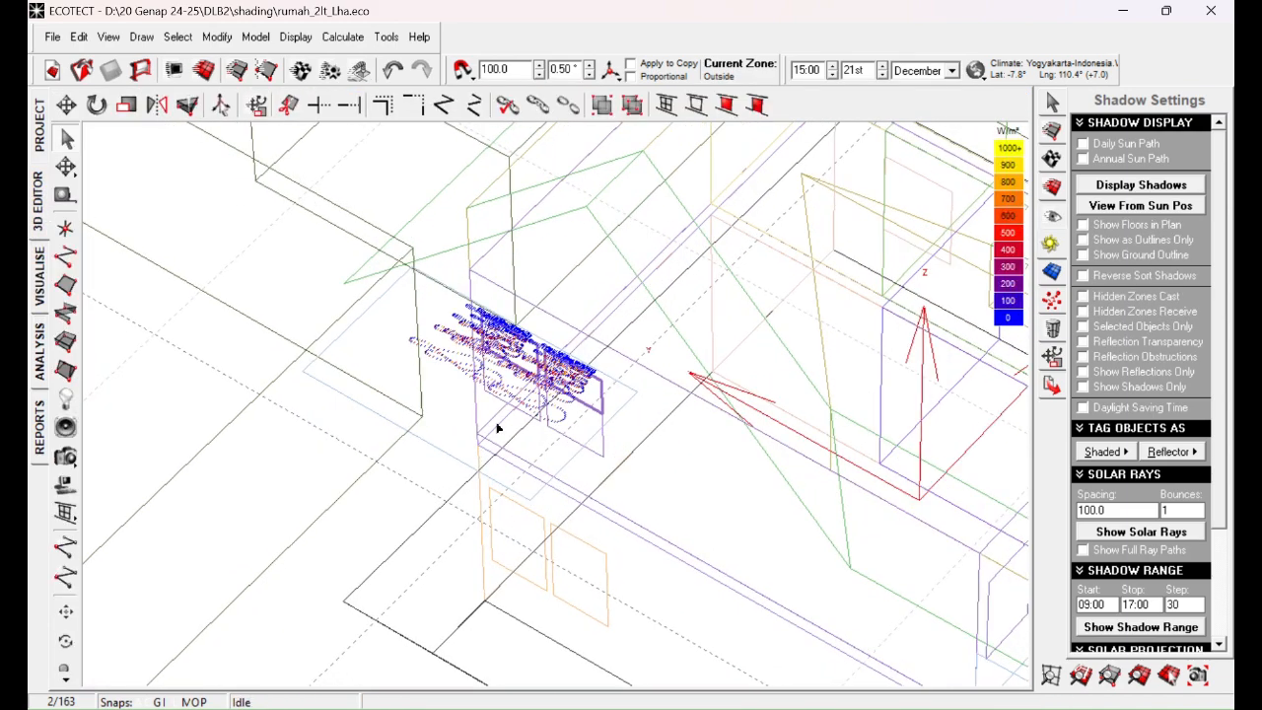
click(572, 461)
drag(449, 568, 608, 376)
drag(278, 400, 451, 291)
drag(311, 386, 555, 442)
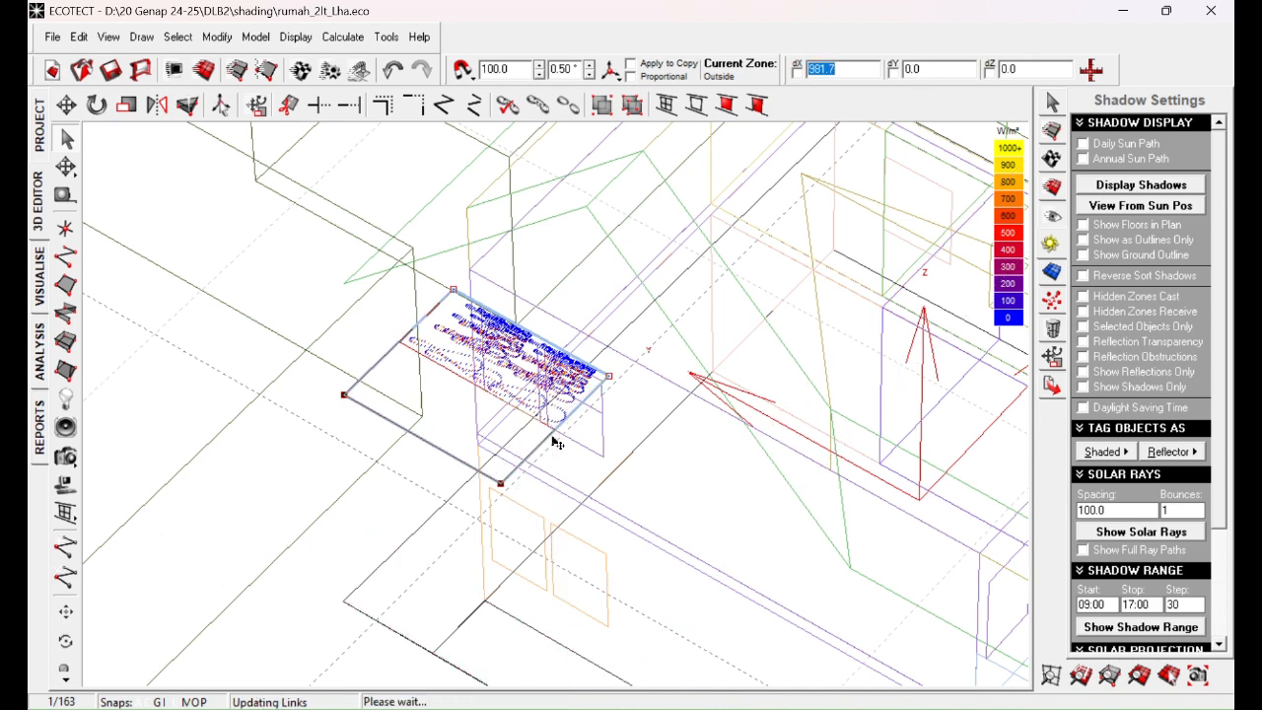
right_drag(444, 549, 399, 431)
click(399, 431)
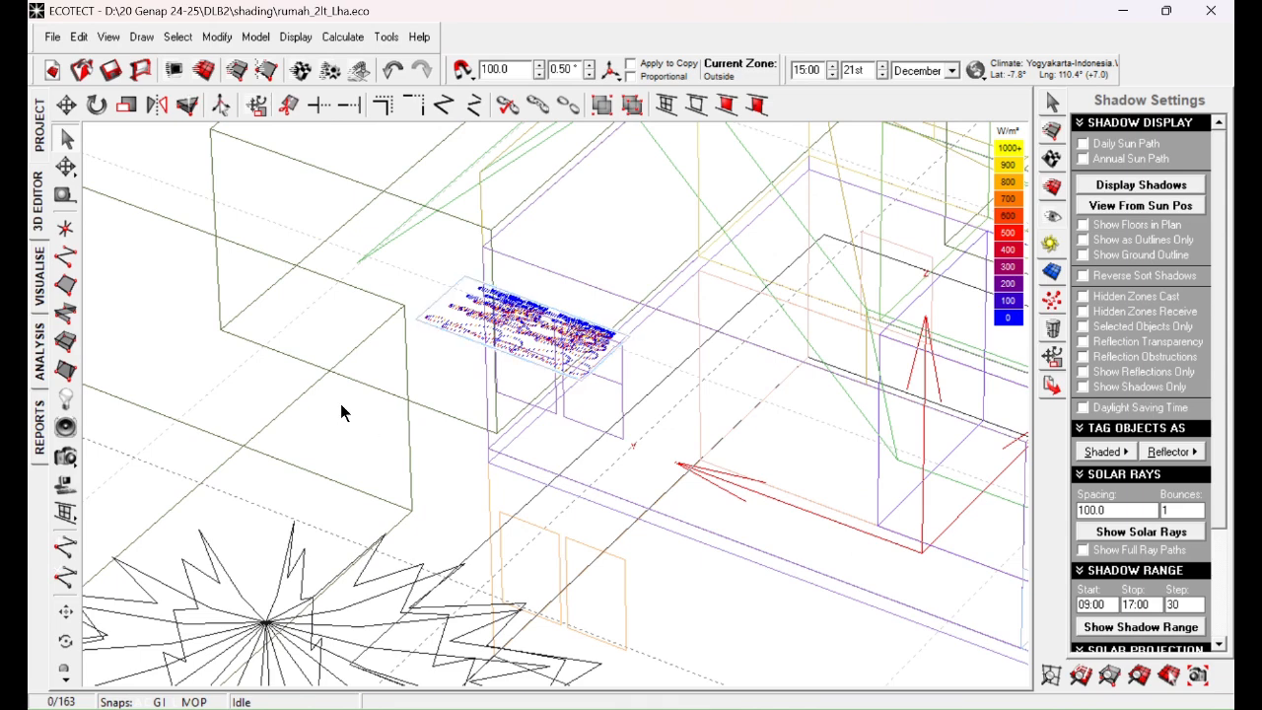
click(39, 281)
mouse_move(526, 409)
mouse_down()
mouse_move(493, 381)
mouse_move(473, 203)
mouse_move(496, 327)
mouse_move(288, 277)
mouse_up()
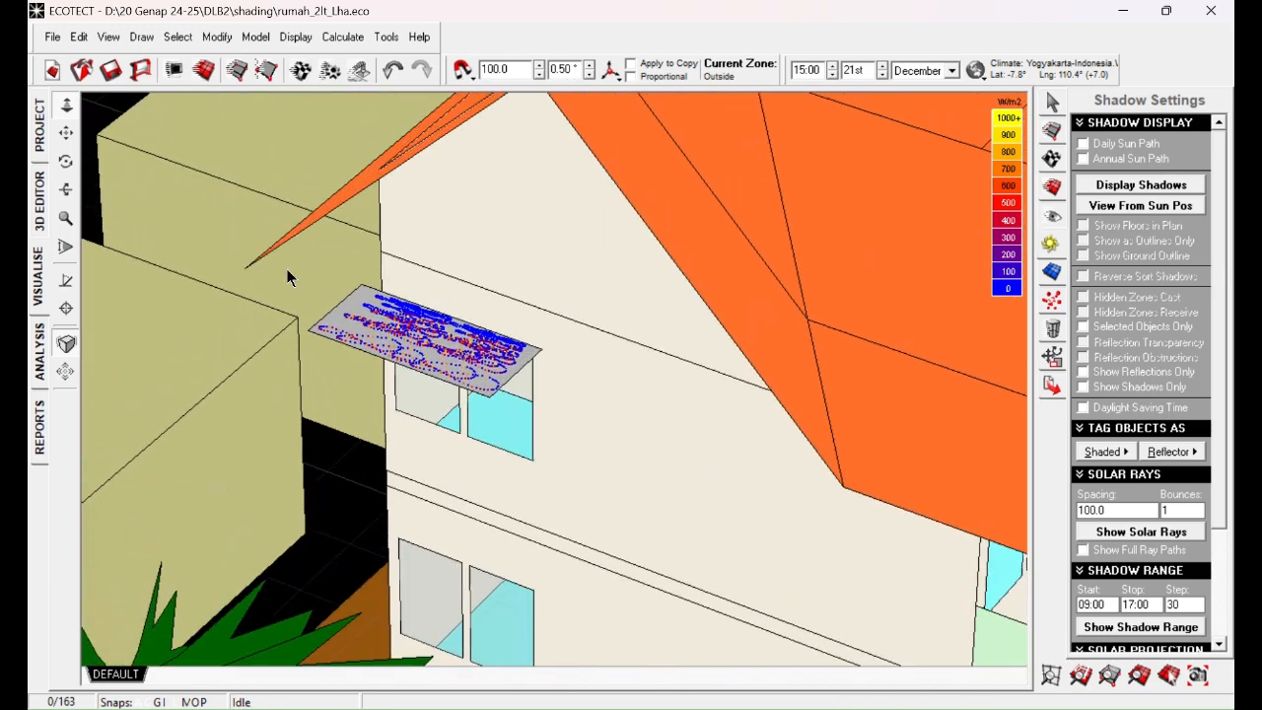
Select the trimmed side canopy in the 3D editor, move the snap toolbar above the date toolbar, and enable Apply to Copy.
click(34, 209)
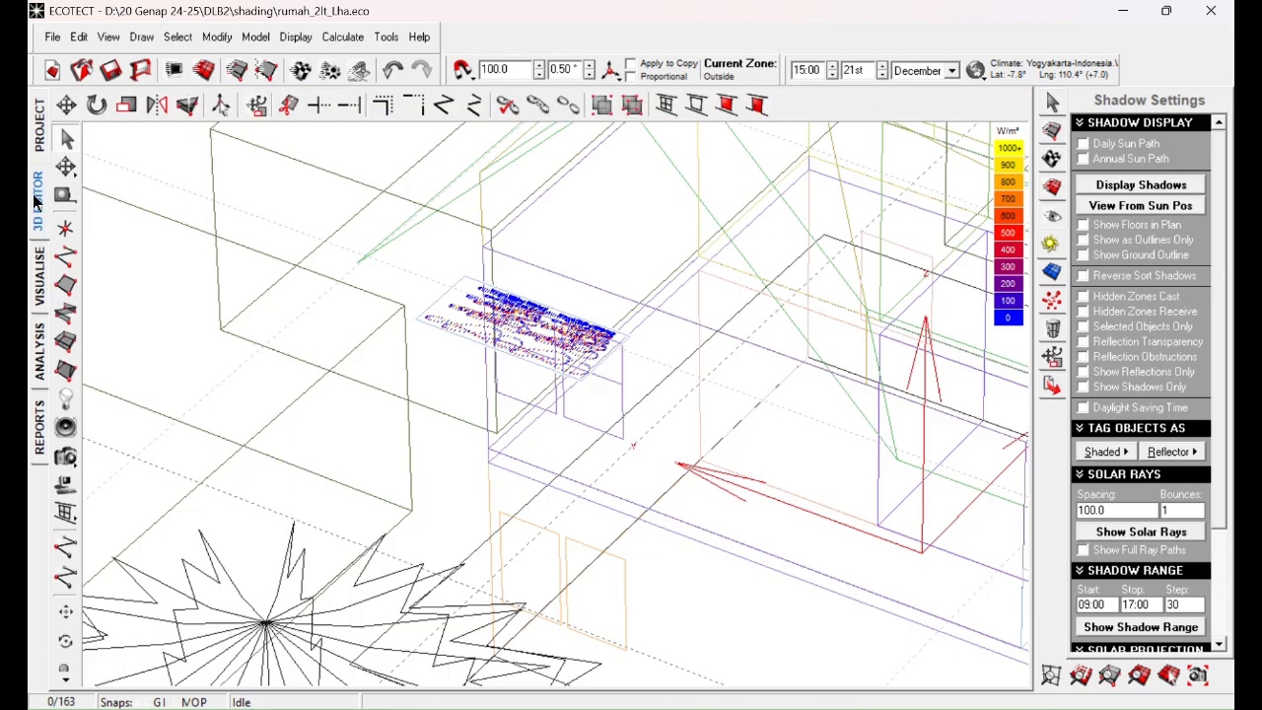
click(115, 75)
right_drag(496, 354, 505, 374)
click(542, 361)
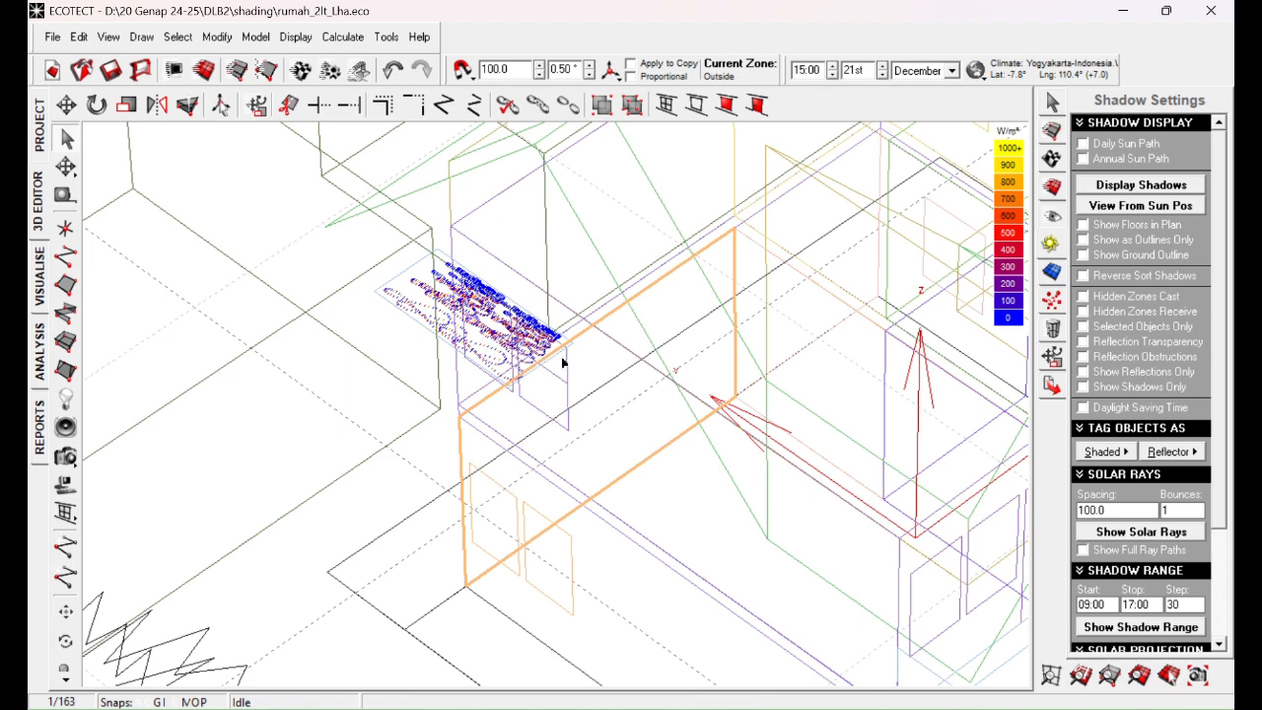
right_drag(387, 309, 485, 314)
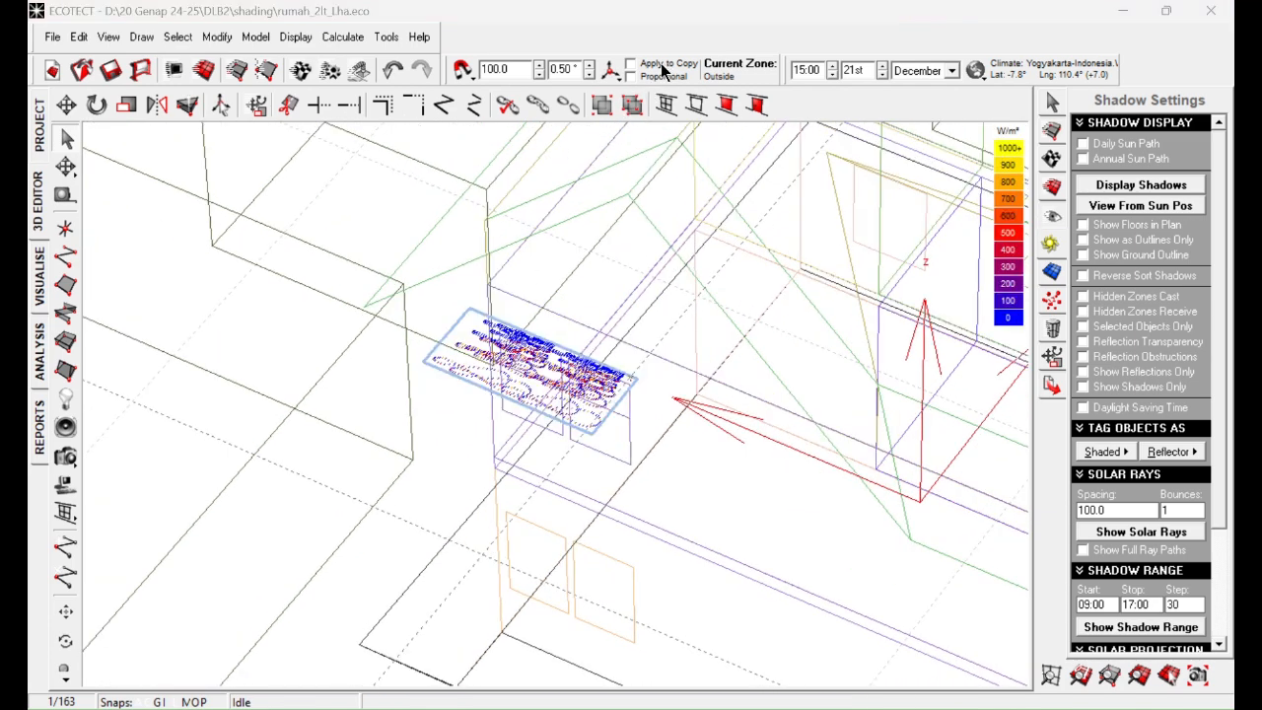
click(856, 28)
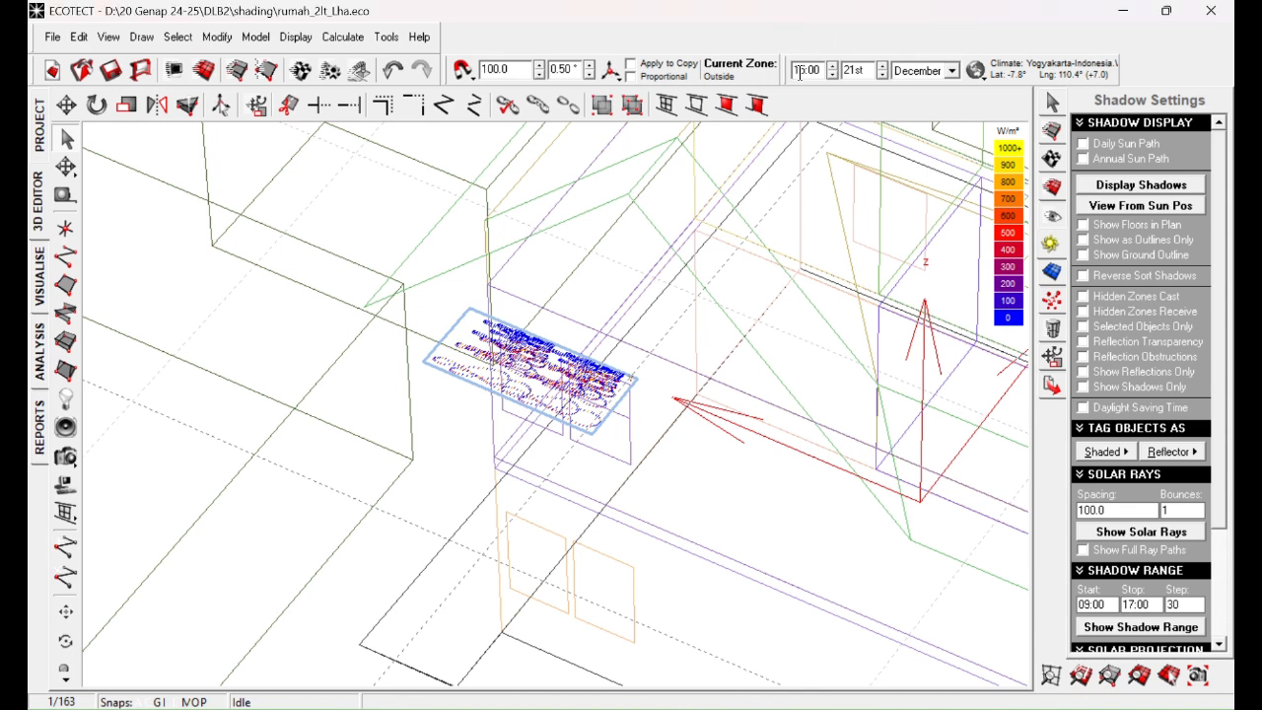
click(680, 495)
click(633, 378)
right_drag(690, 389, 641, 291)
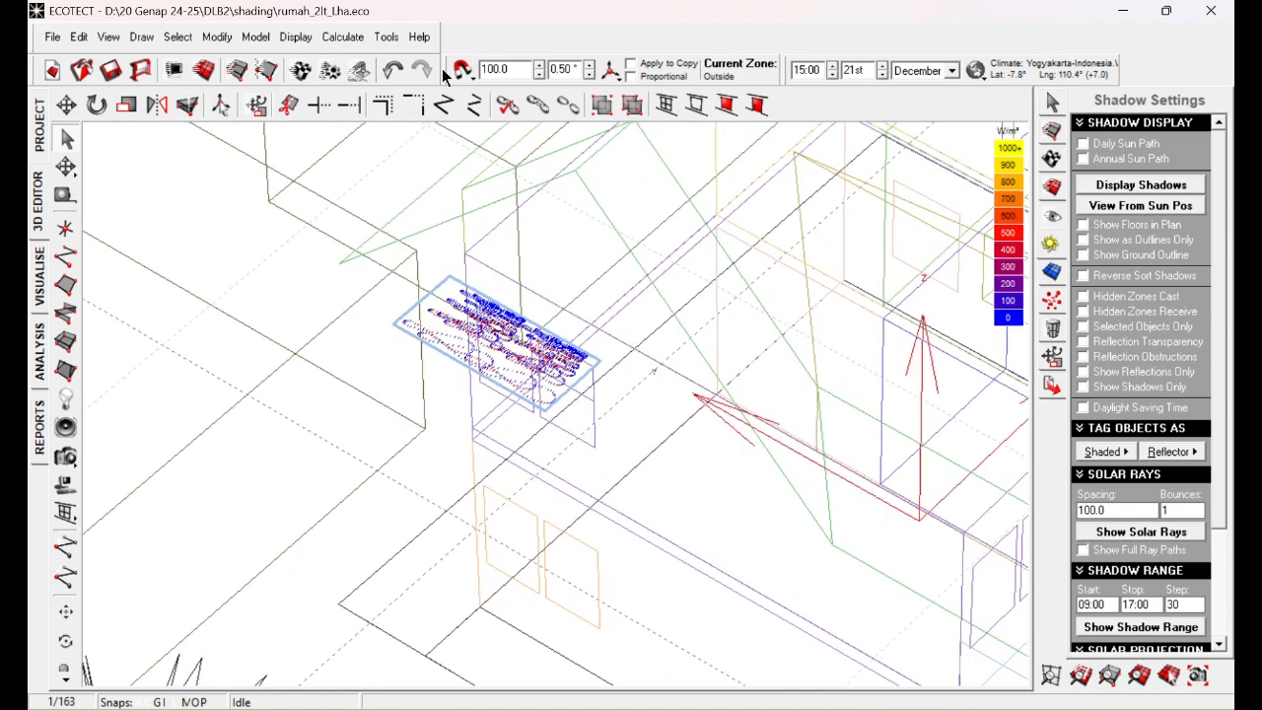
drag(442, 69, 783, 43)
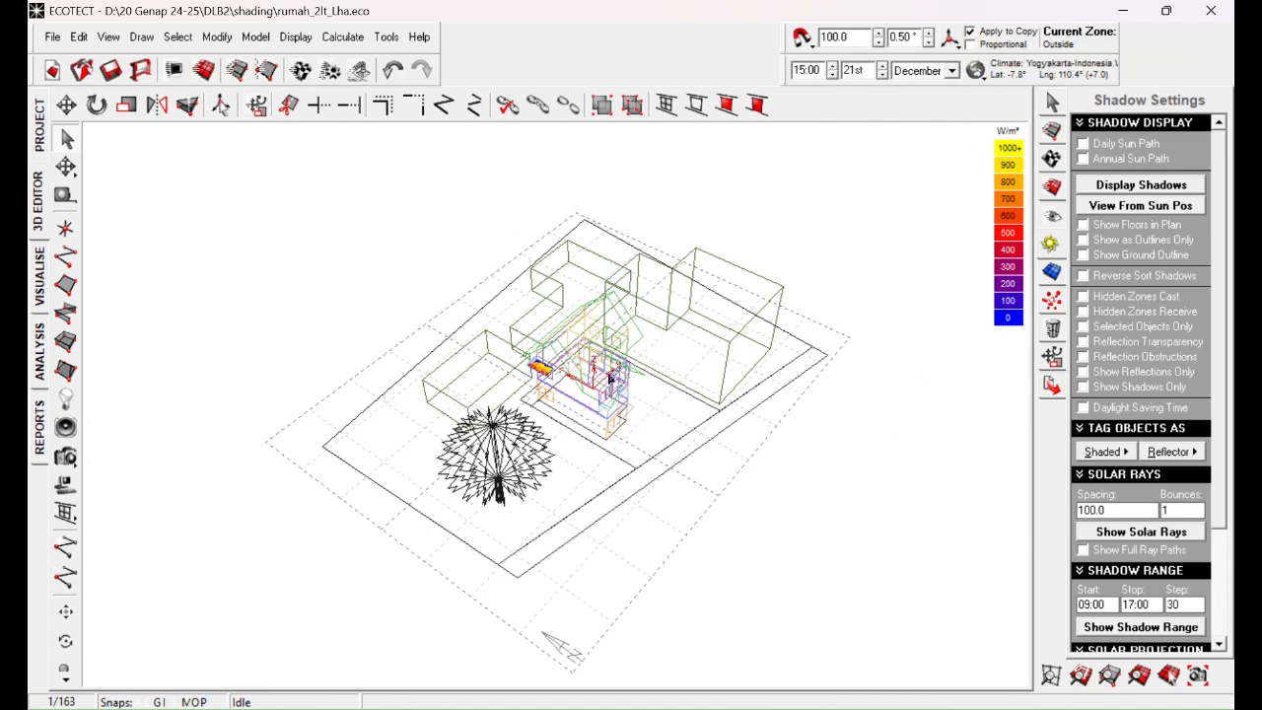
Copy the trimmed side canopy 550 straight down from its inner corner to a height of 4750.
scroll(584, 376, up, 12)
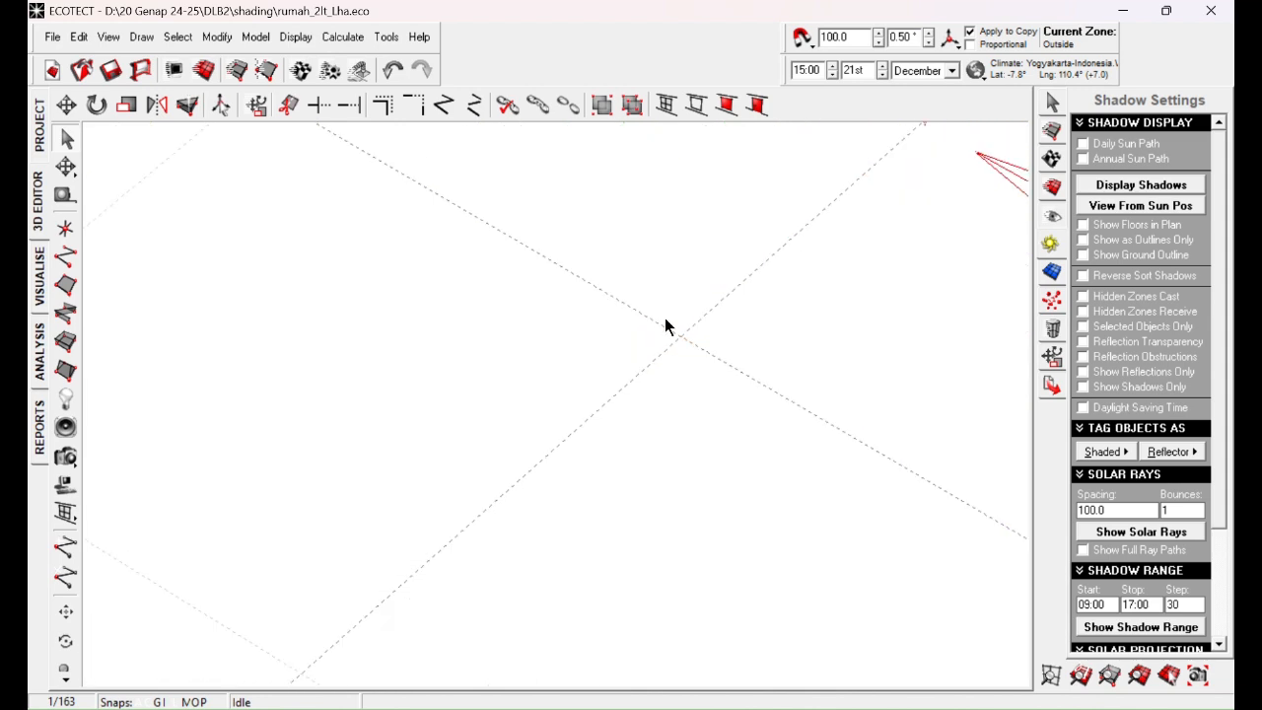
middle_drag(671, 320, 555, 319)
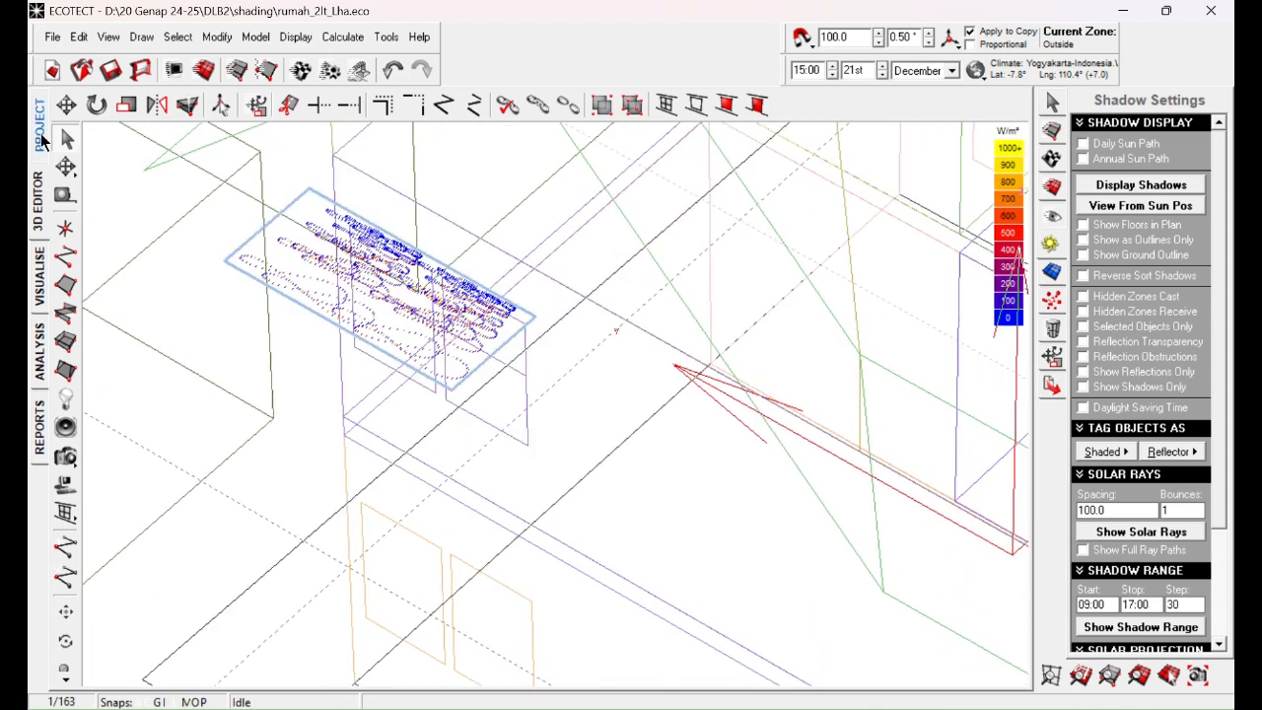
click(63, 107)
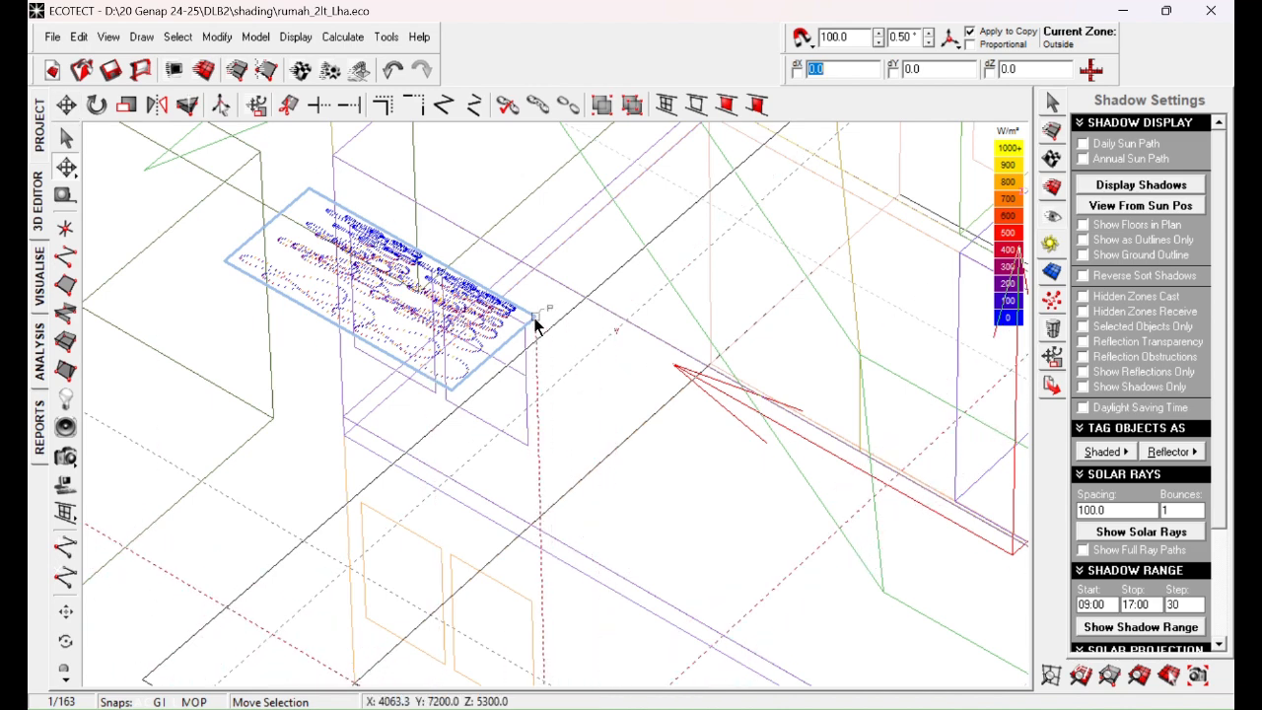
drag(527, 328, 524, 380)
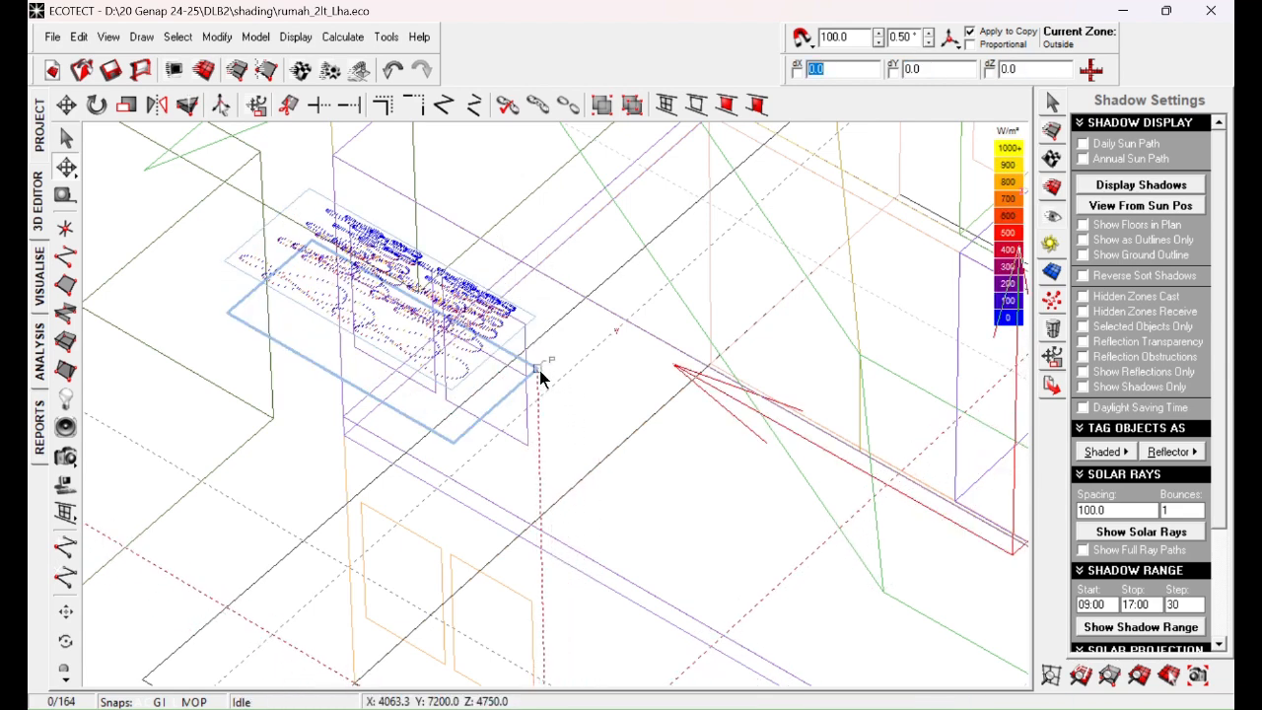
Turn off Apply to Copy and shift the copied canopy about 110 along the wall and down to 4600, meeting the lower pane's top corner.
click(998, 37)
drag(538, 368, 521, 382)
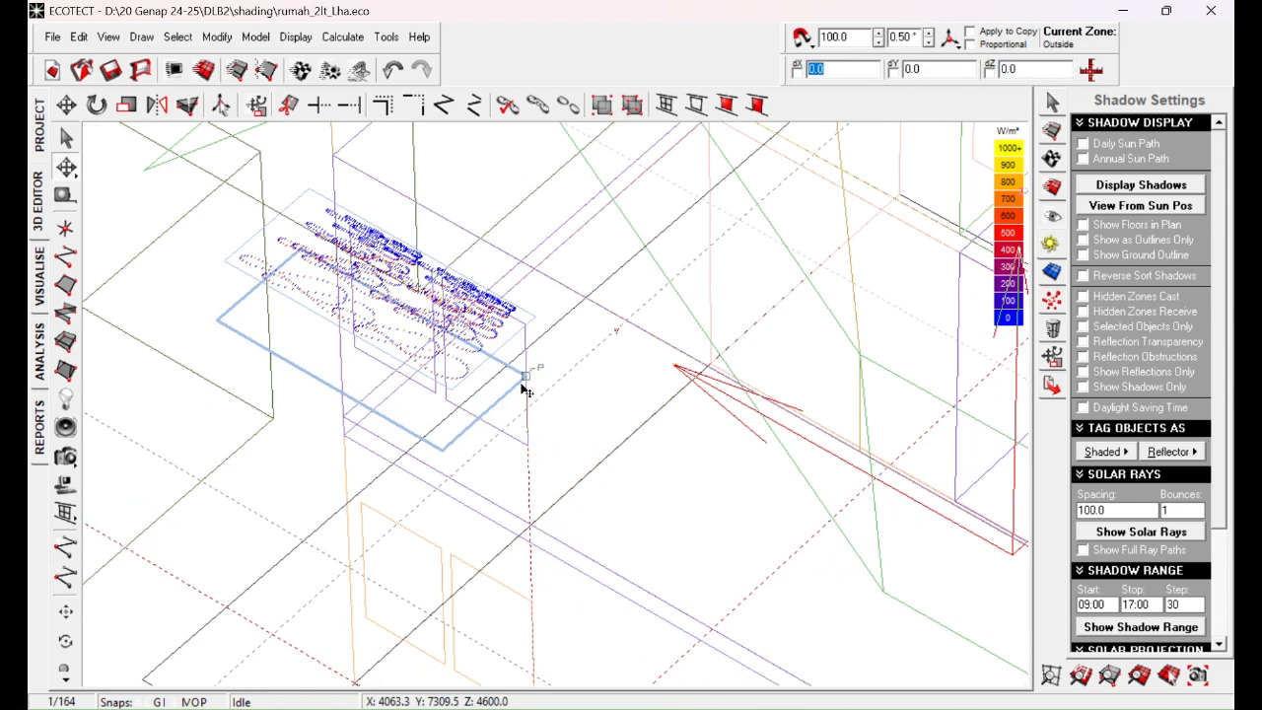
click(603, 404)
Extend the lower canopy copy in node mode by stretching both ends past the windows and pulling its outer edge outward.
click(434, 450)
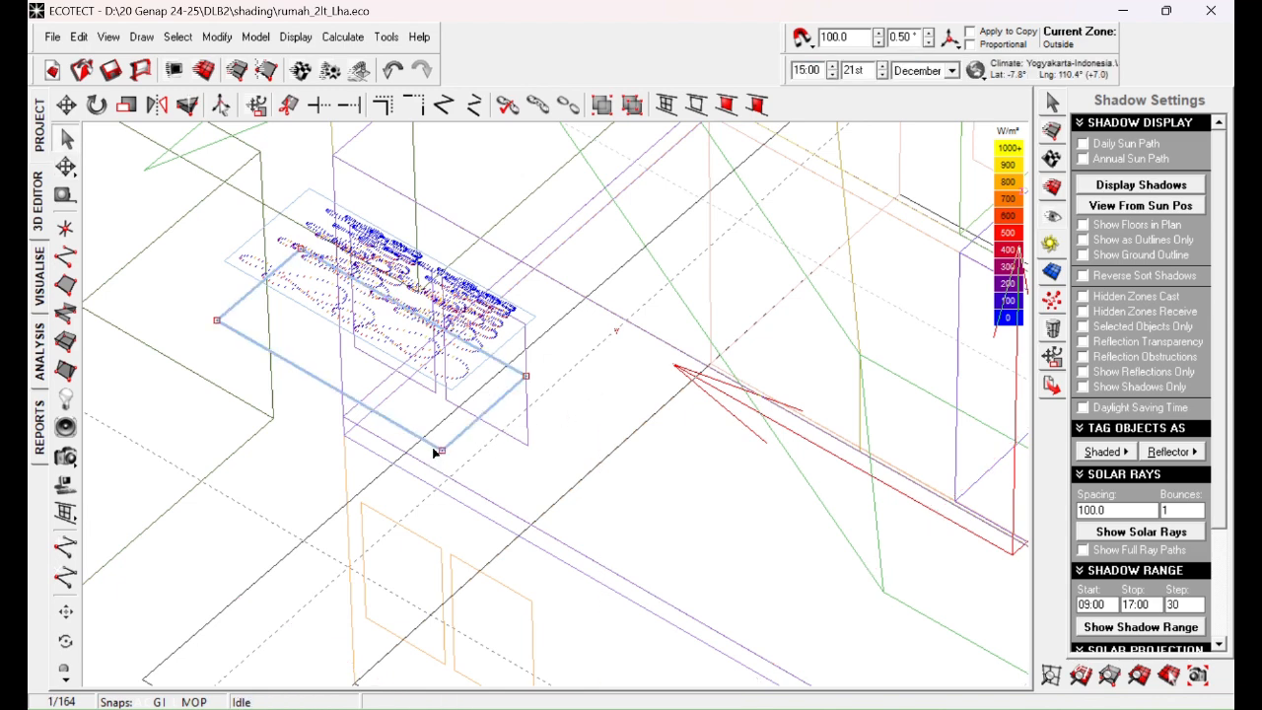
drag(306, 572, 650, 326)
drag(526, 376, 667, 459)
drag(191, 341, 370, 209)
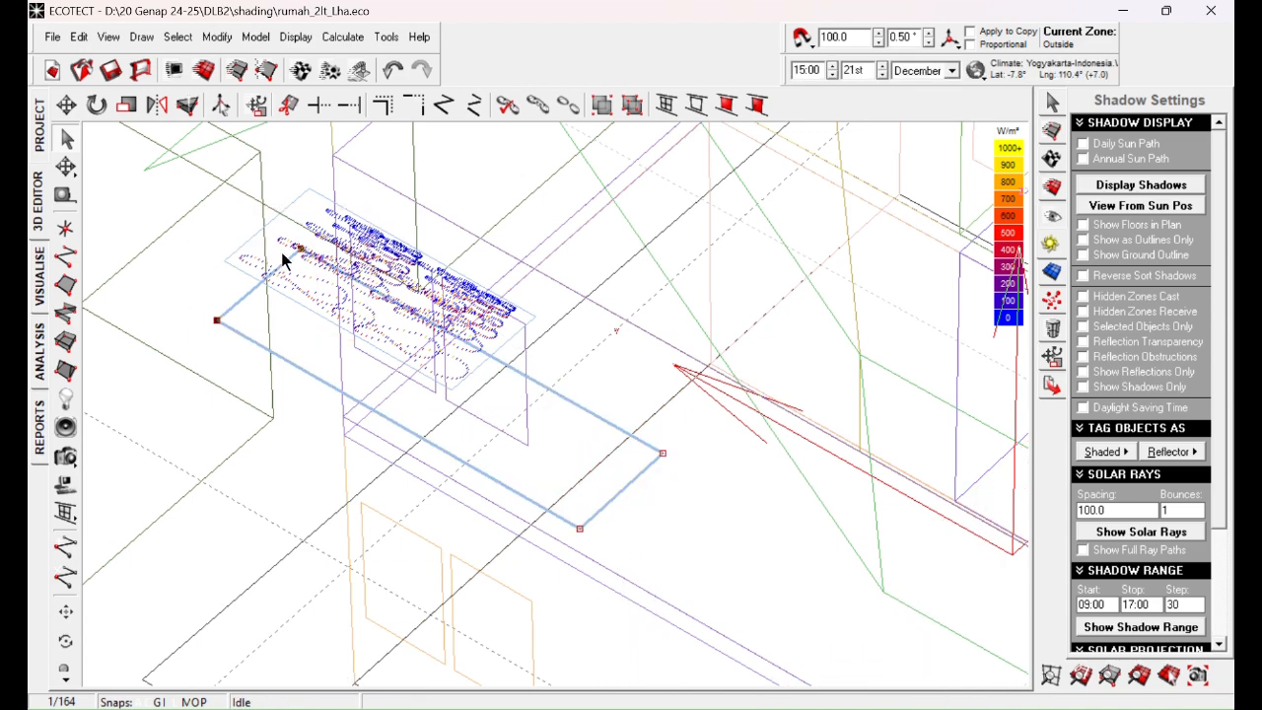
drag(300, 248, 243, 214)
drag(128, 277, 176, 305)
drag(655, 552, 540, 581)
click(708, 540)
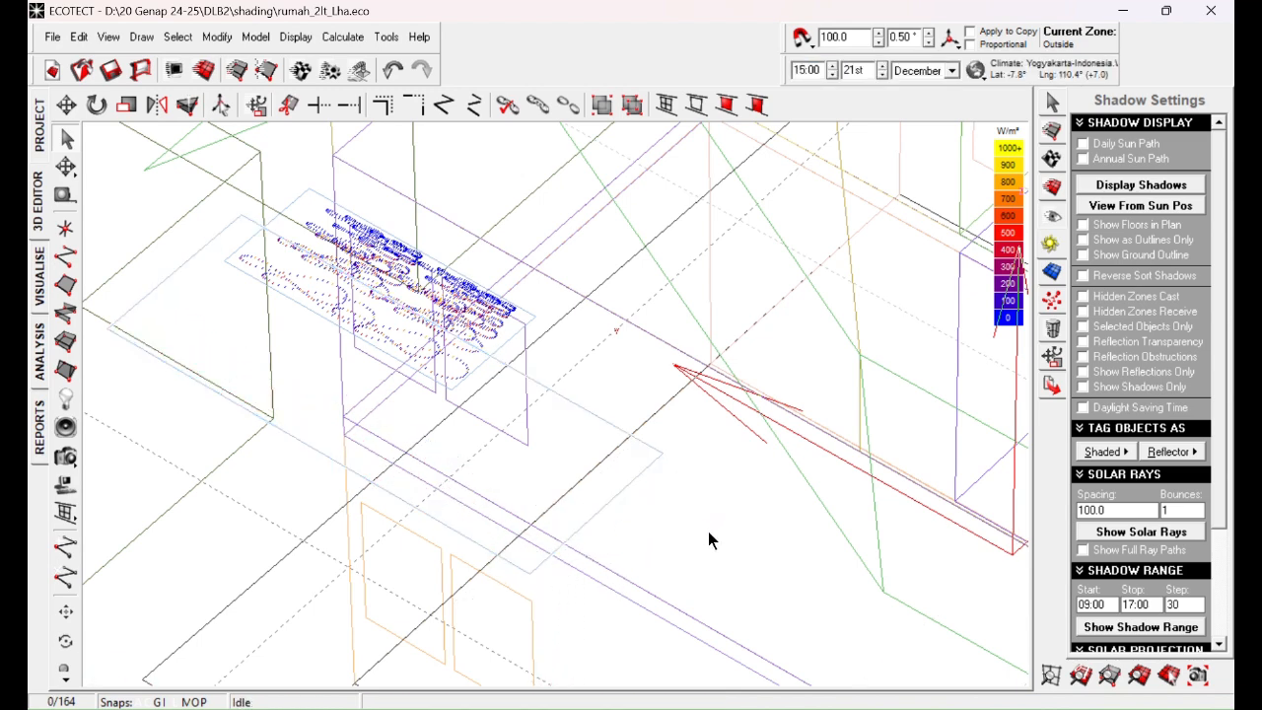
Select both lower panes and run Projected Solar Shading onto visible objects for 12:00–15:00 from 1st January to 31st December.
click(509, 440)
shift+click(381, 365)
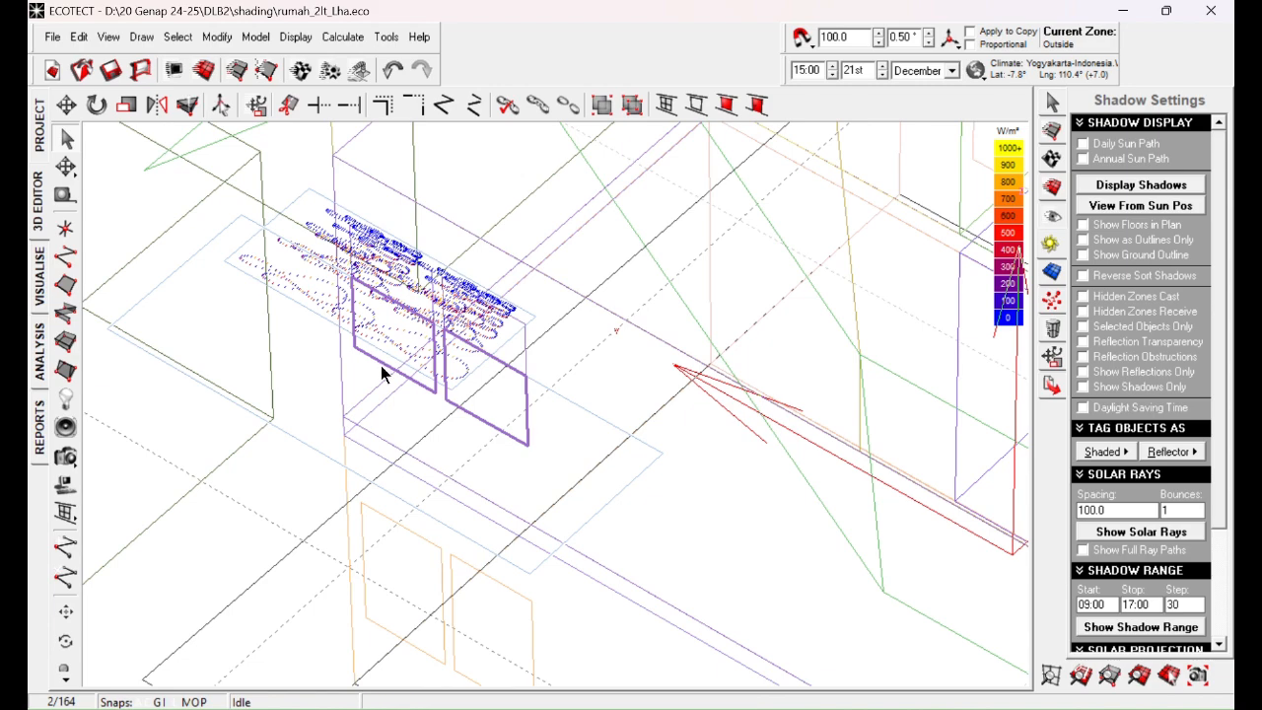
middle_drag(596, 478, 570, 414)
click(343, 36)
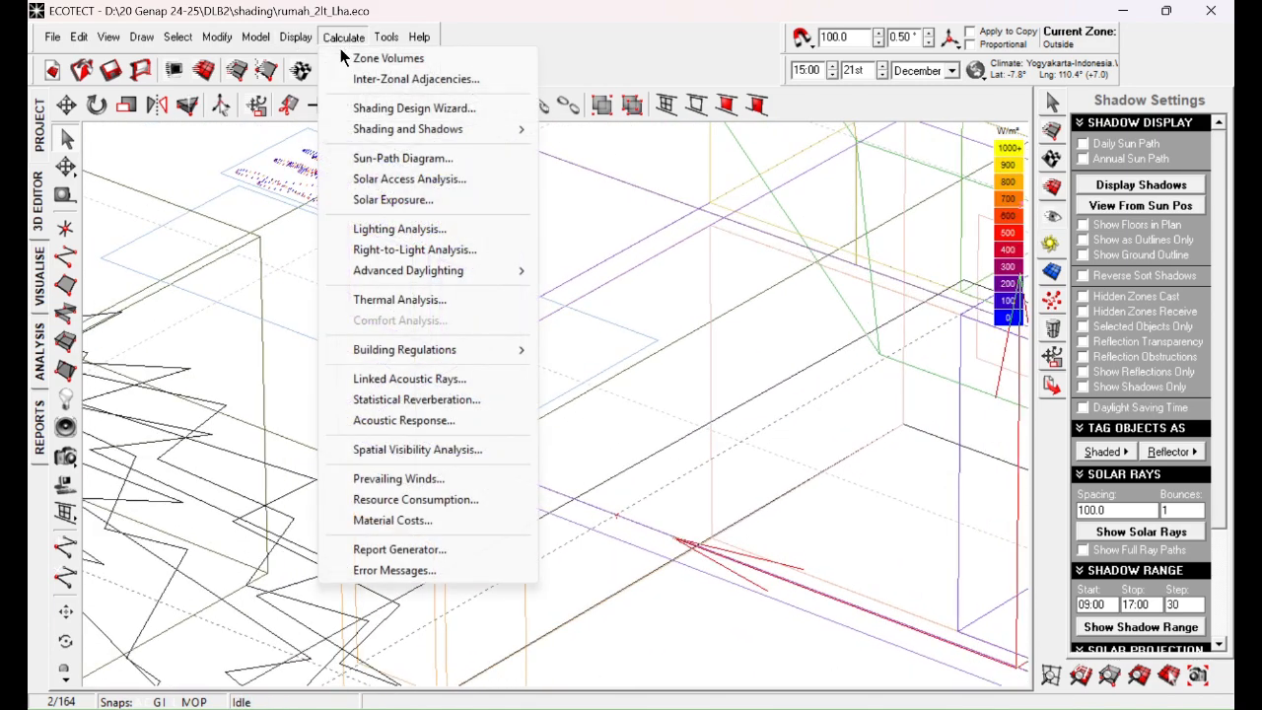
click(496, 108)
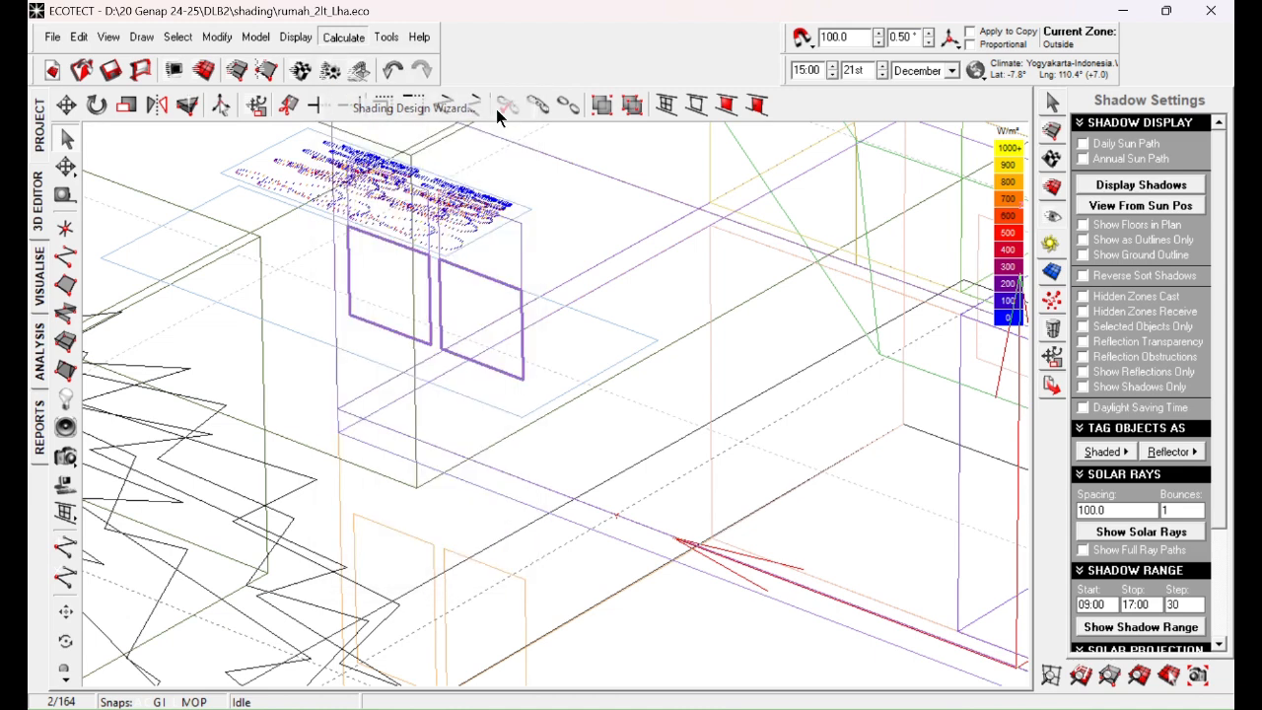
click(380, 523)
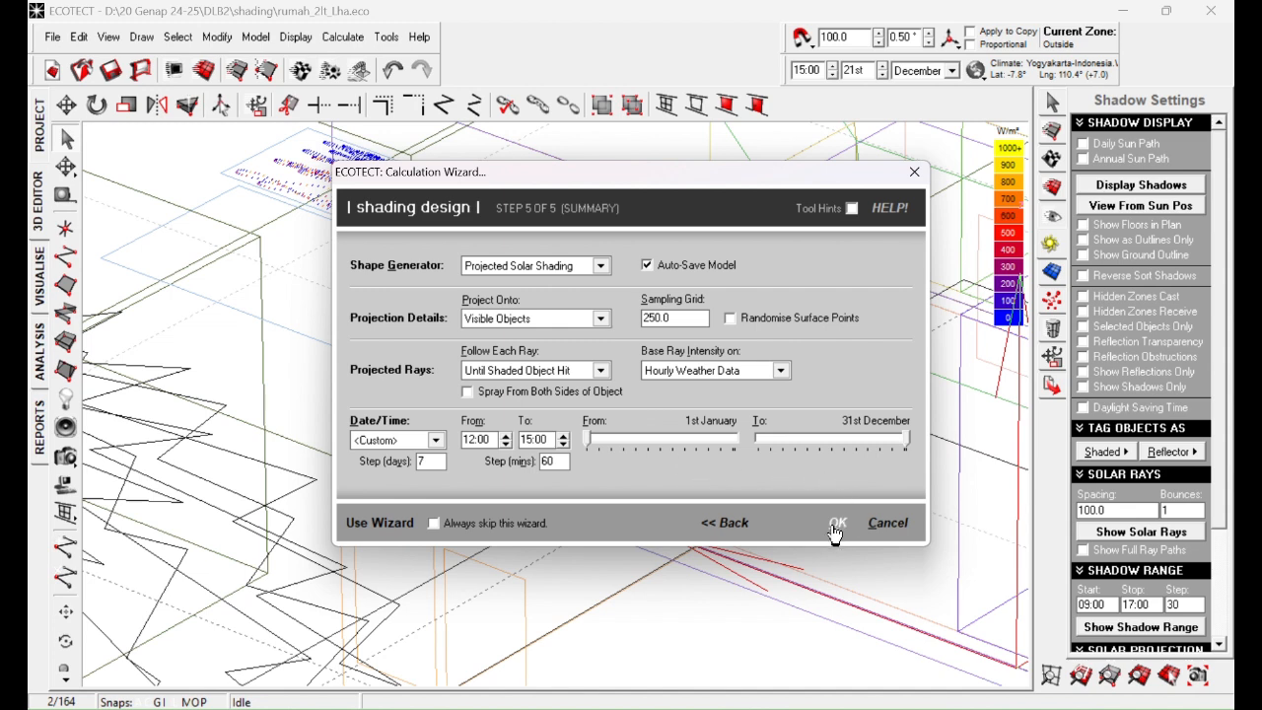
click(836, 523)
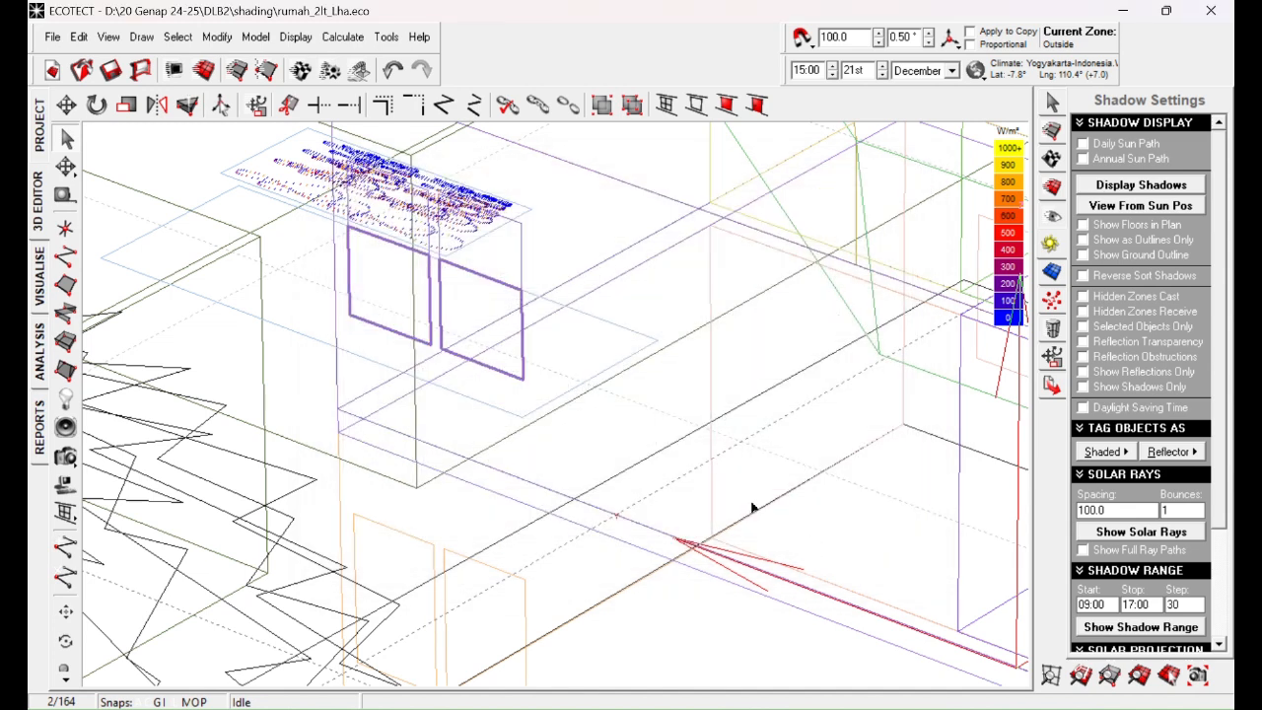
Deselect the lower panes and clear the shaded tag from all tagged objects.
click(557, 270)
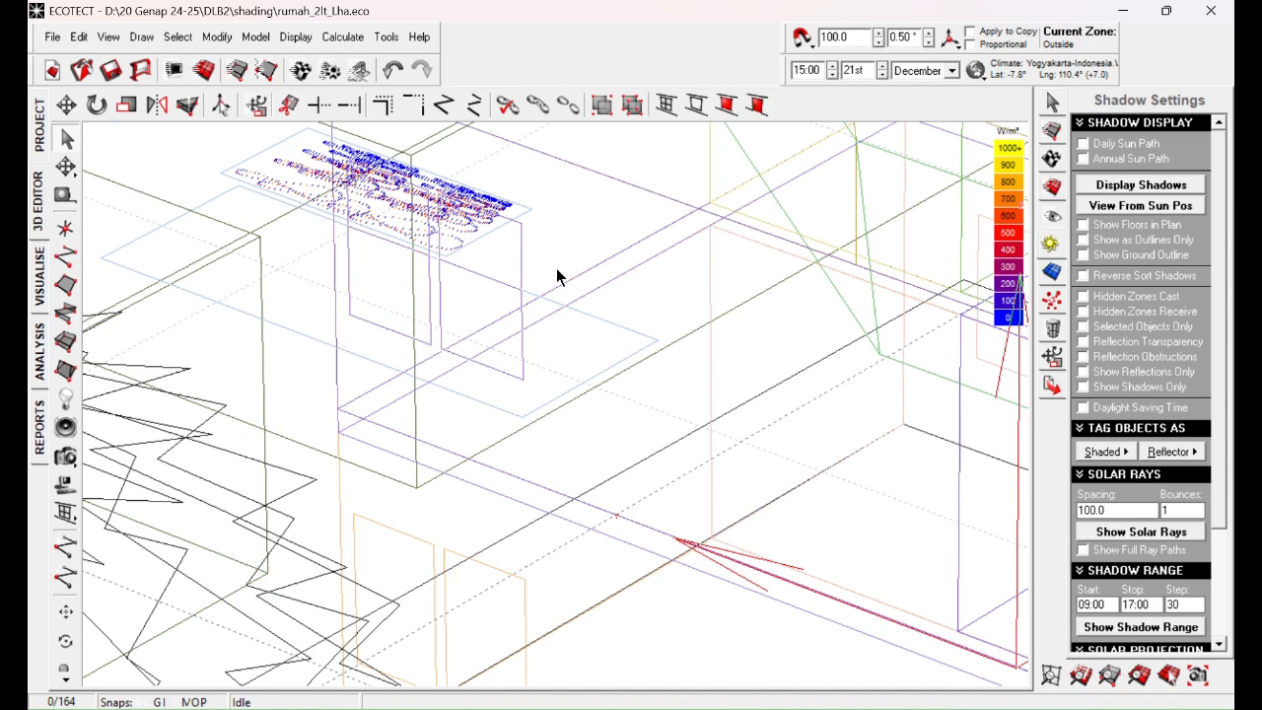
click(1121, 455)
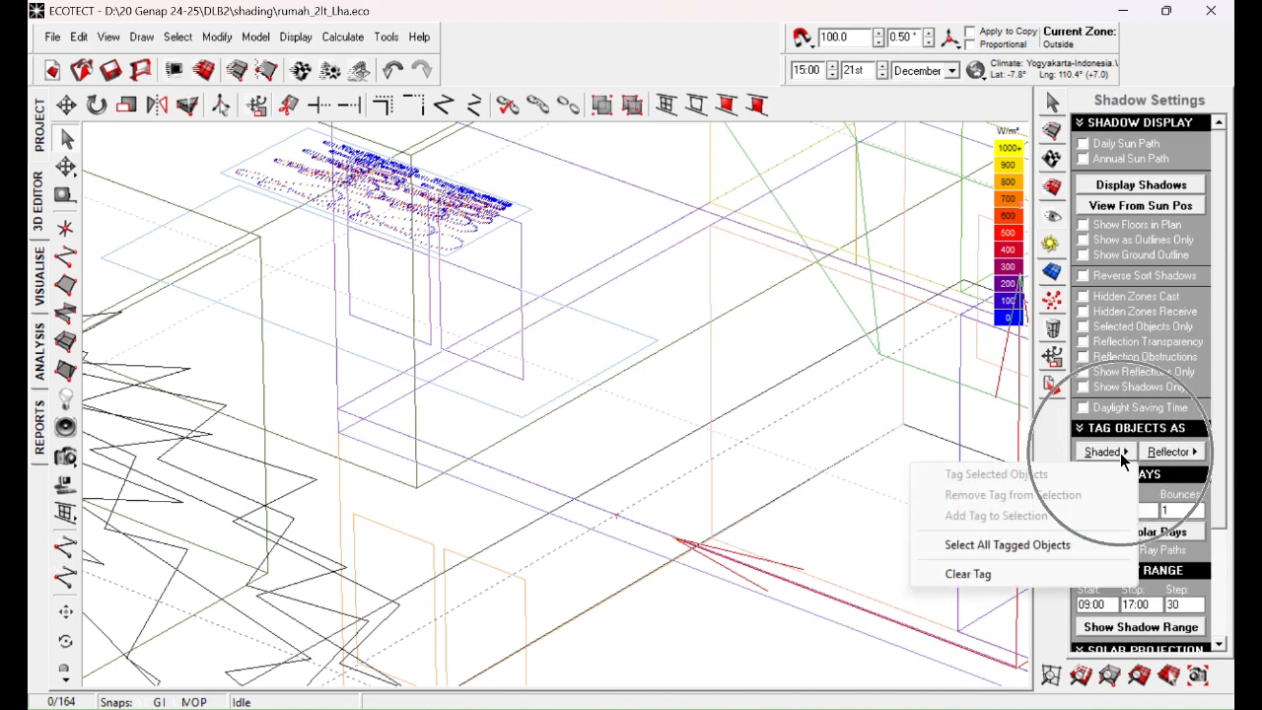
click(978, 573)
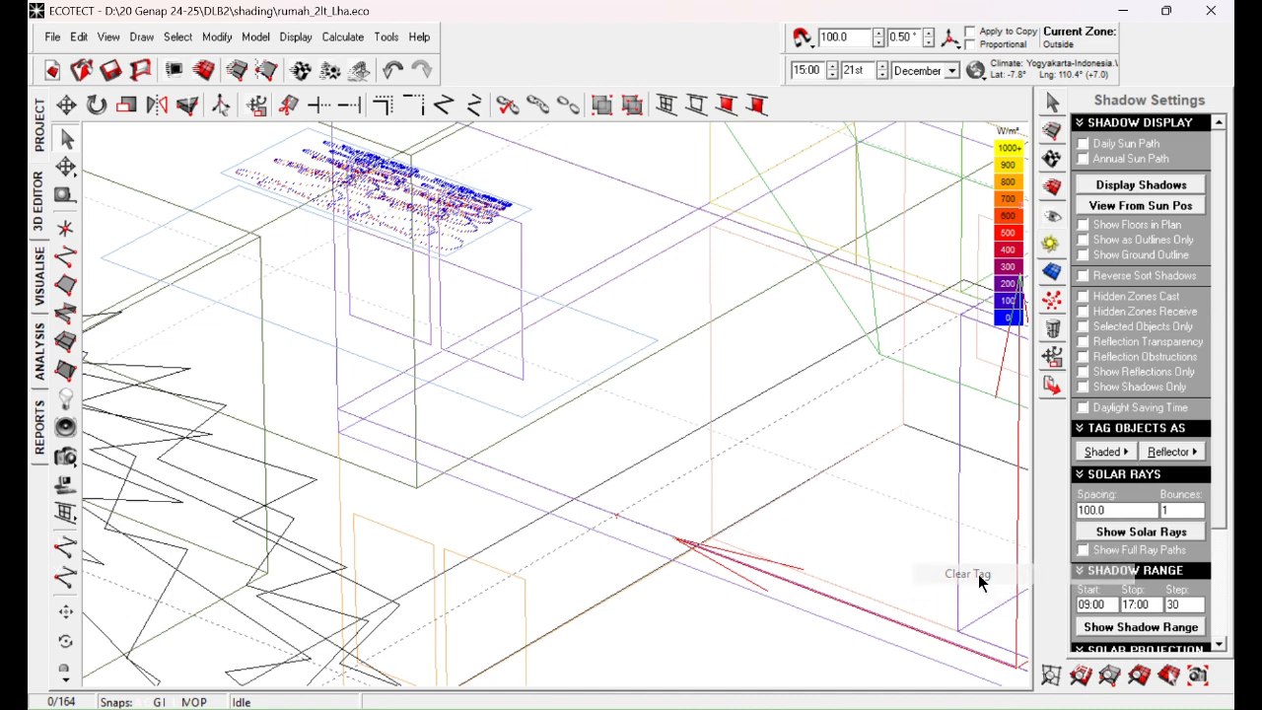
Tag the lower canopy as the shaded object and deselect it.
click(640, 331)
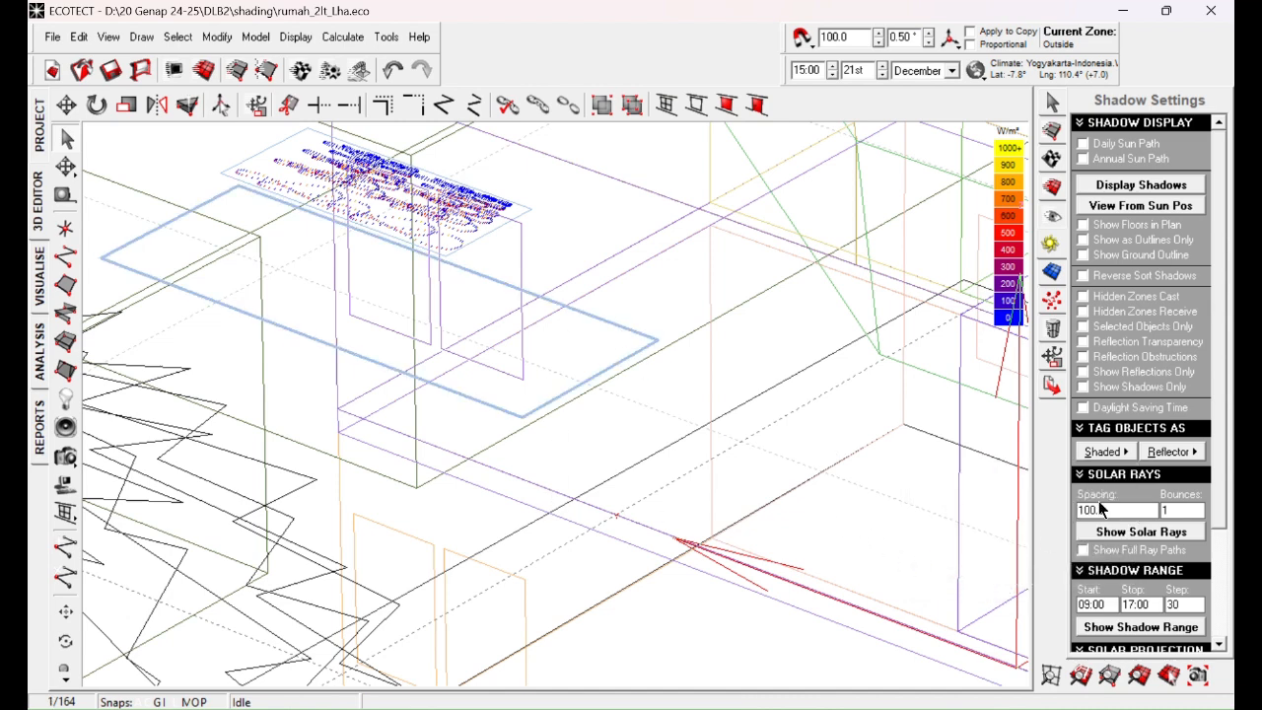
click(1101, 450)
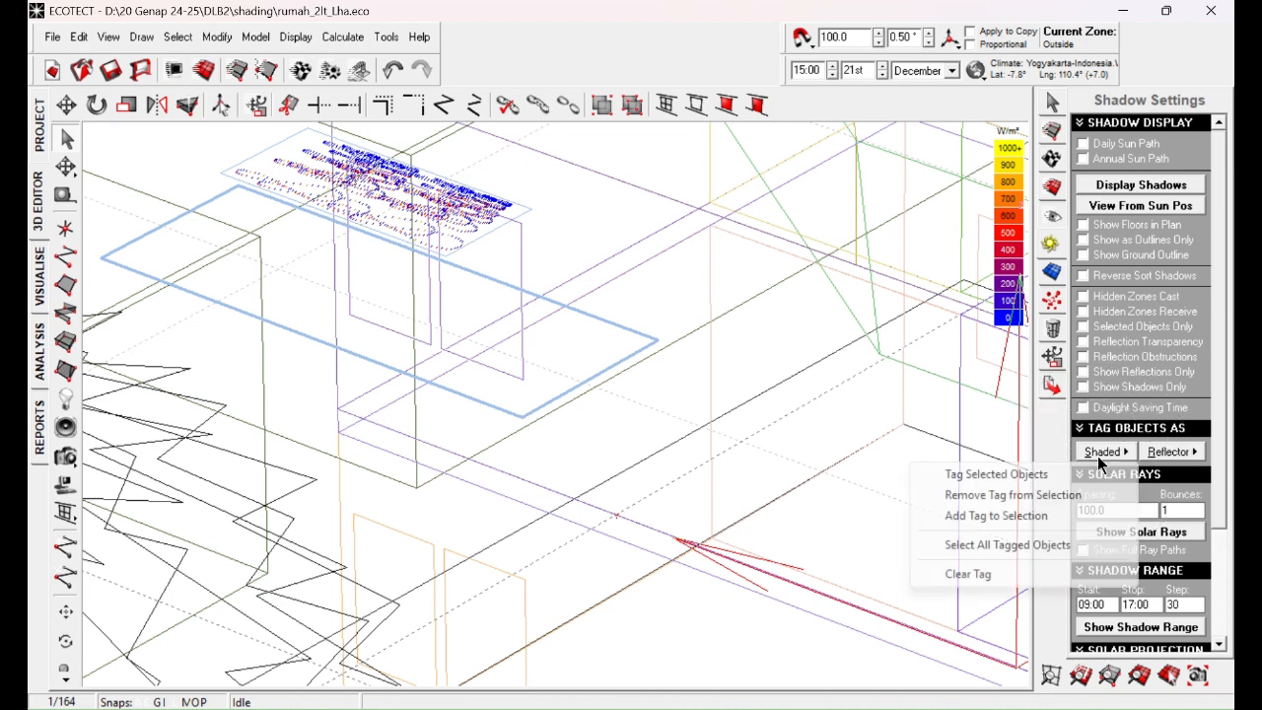
click(1045, 473)
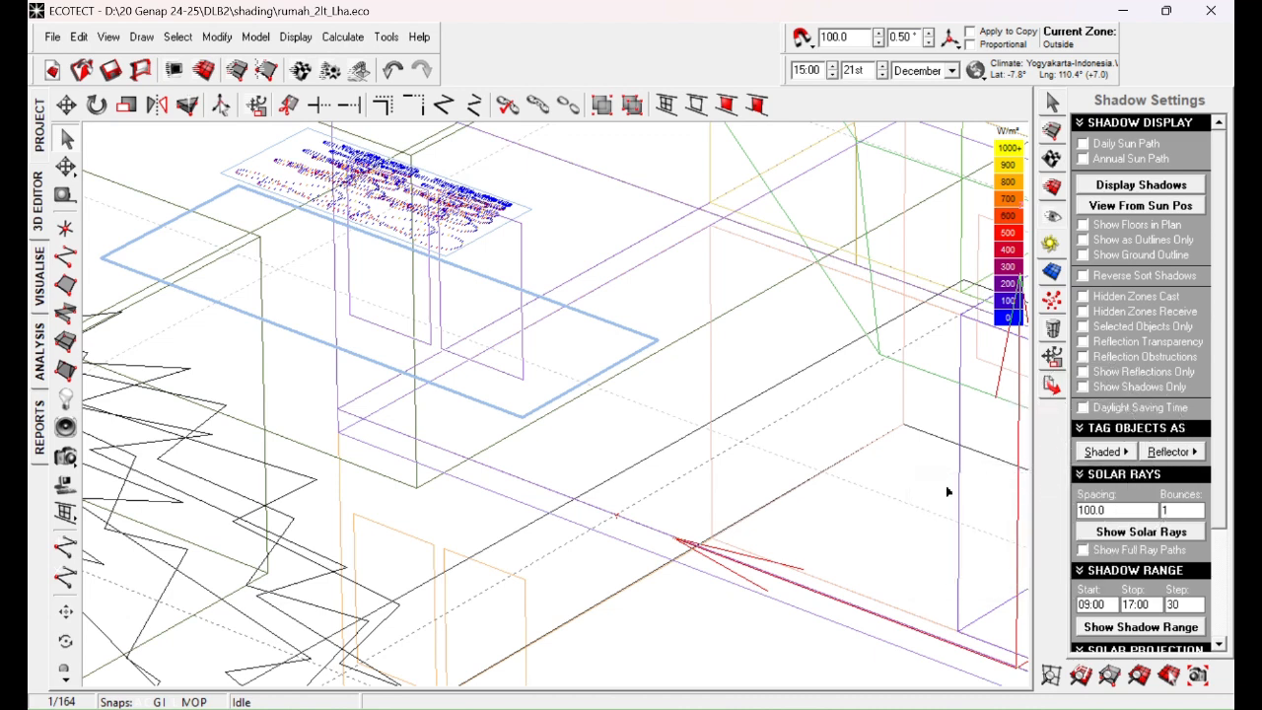
click(847, 528)
Project the solar shading potential of both lower panes onto the tagged lower canopy for 12:00–15:00 all year, replacing the existing particle data.
click(484, 374)
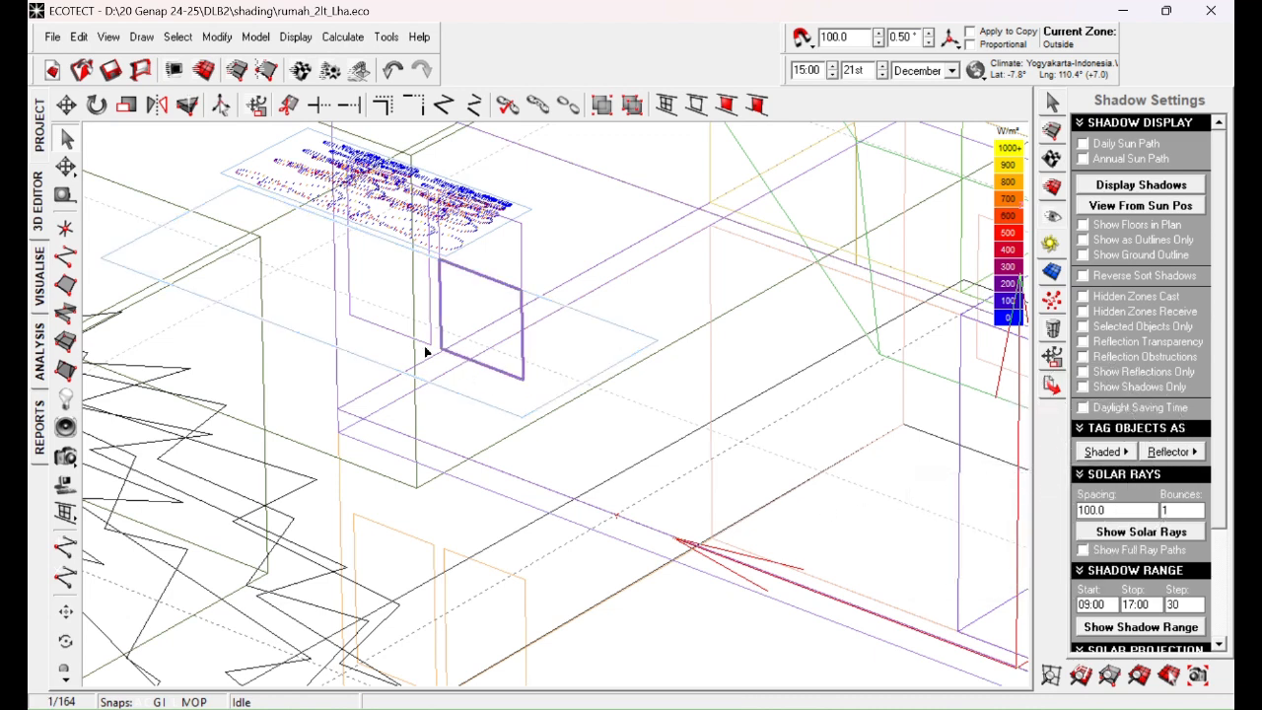
shift+click(392, 329)
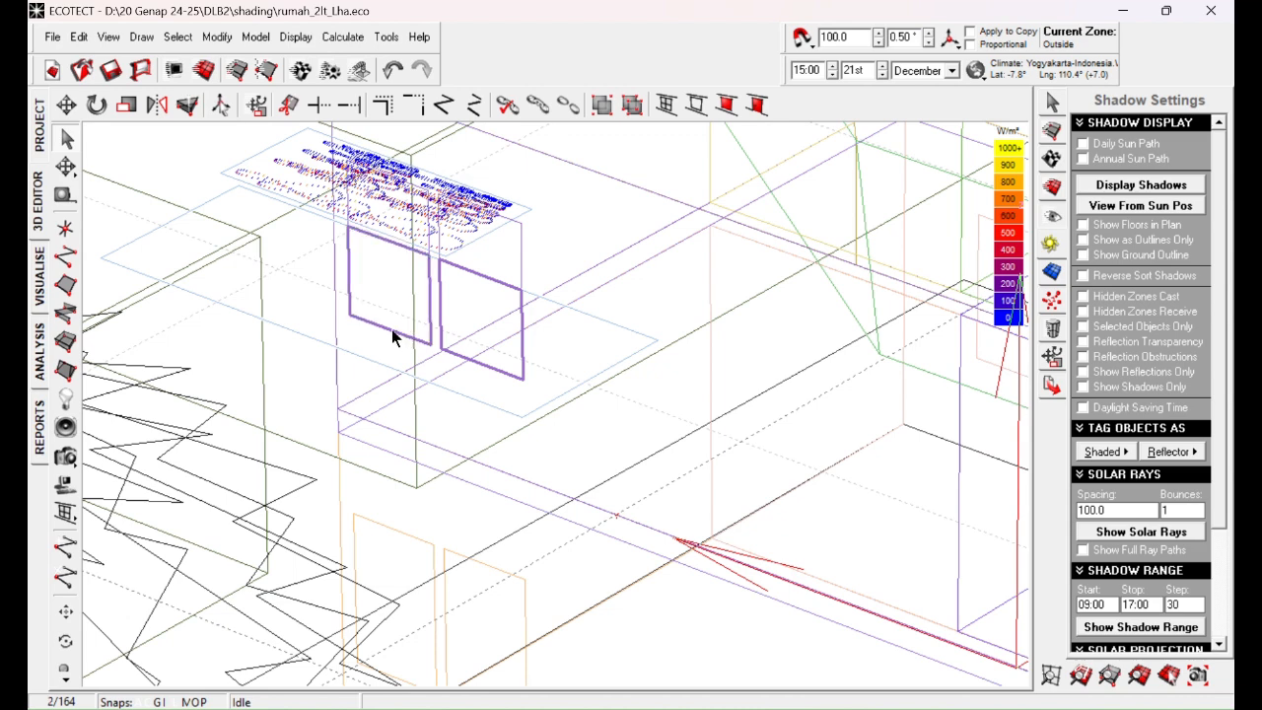
click(342, 36)
click(364, 108)
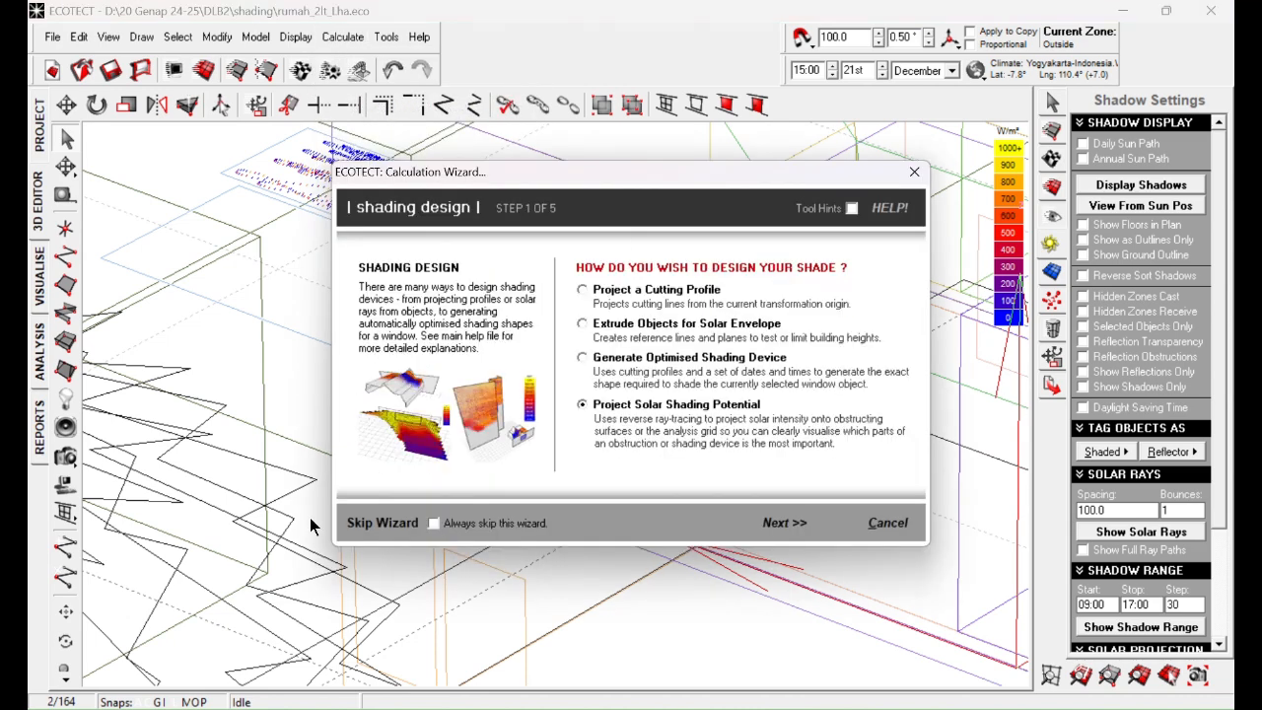
click(379, 523)
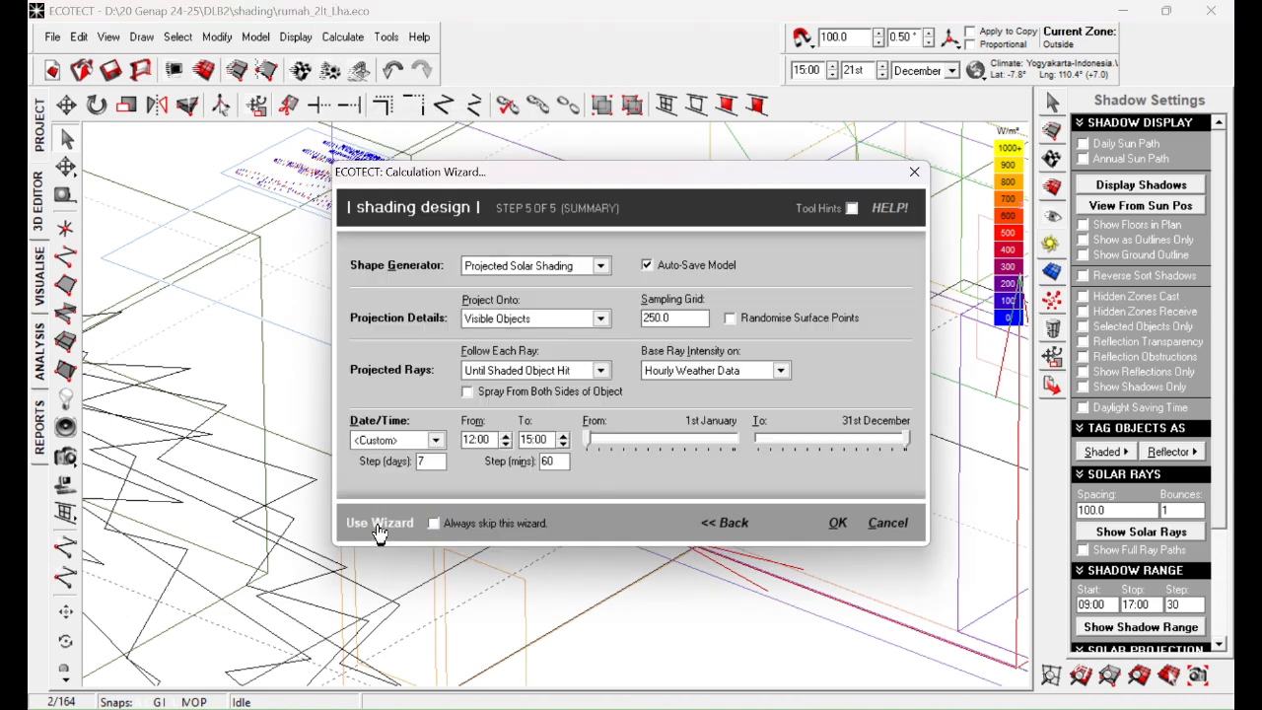
click(834, 523)
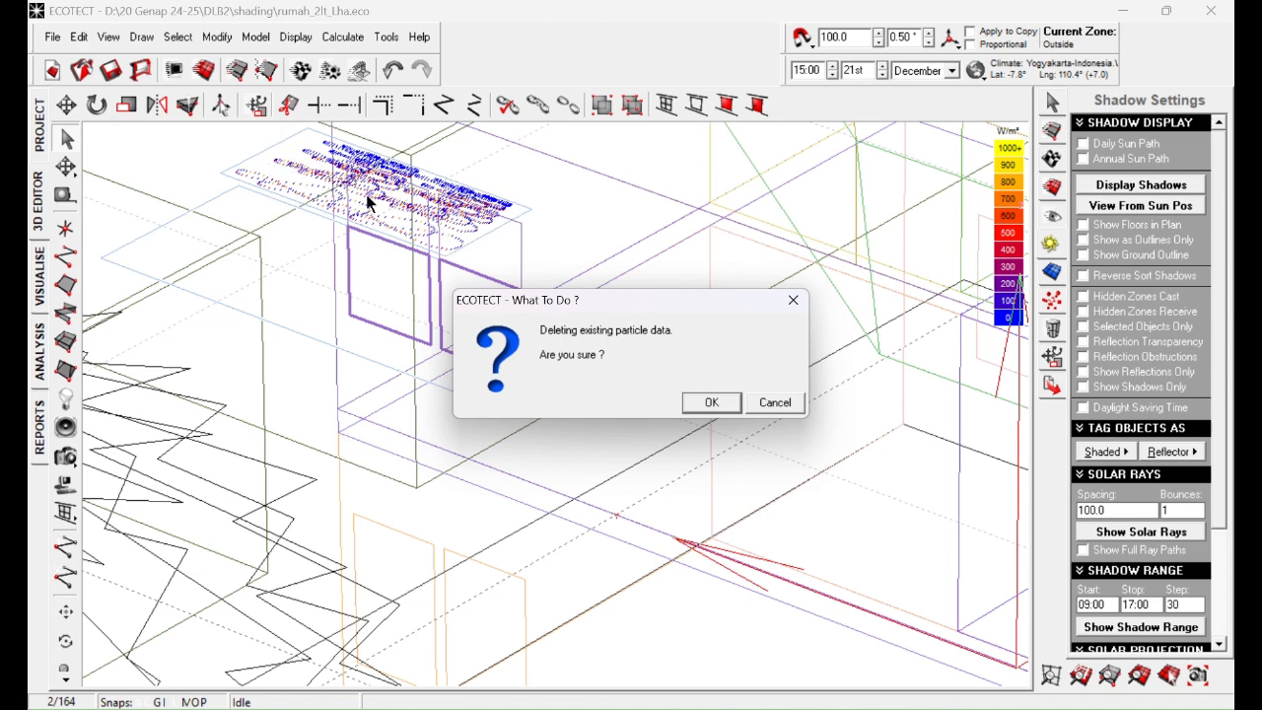
click(711, 403)
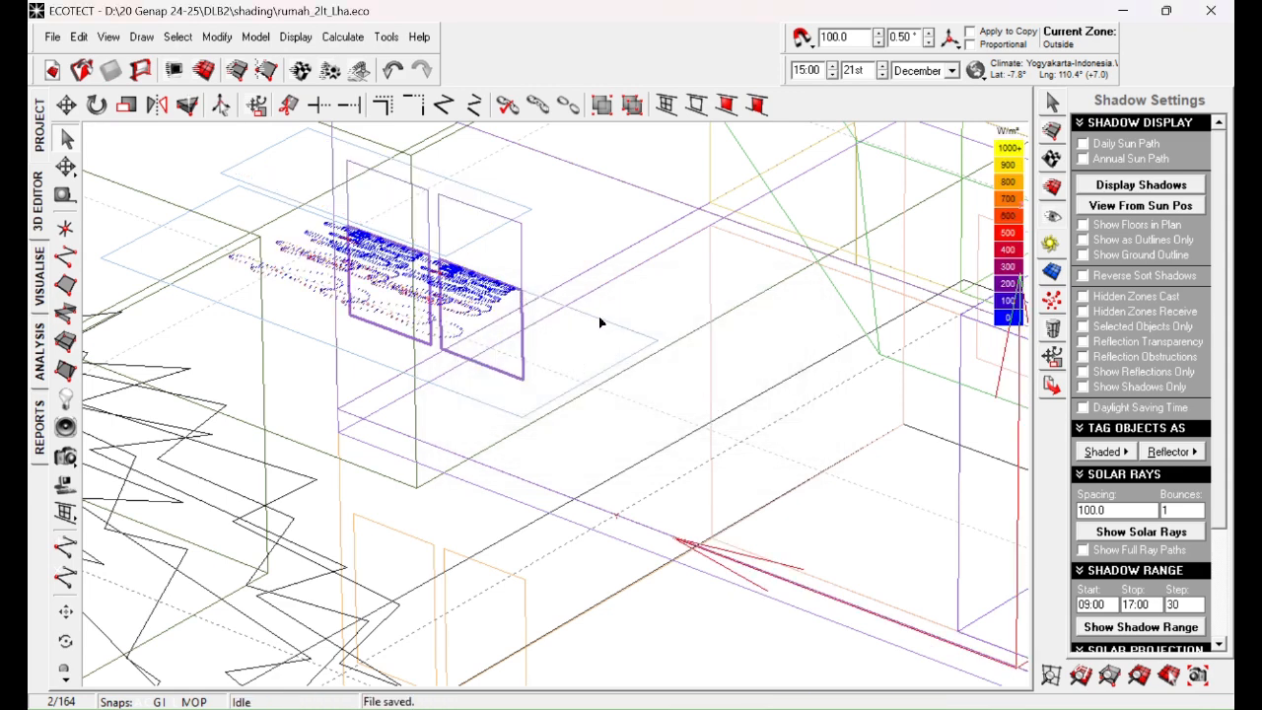
Shorten the lower canopy in node mode by moving both end edges inward to the limits of the projected points.
mouse_move(599, 323)
right_down()
mouse_move(611, 355)
mouse_move(552, 349)
mouse_move(595, 365)
right_up()
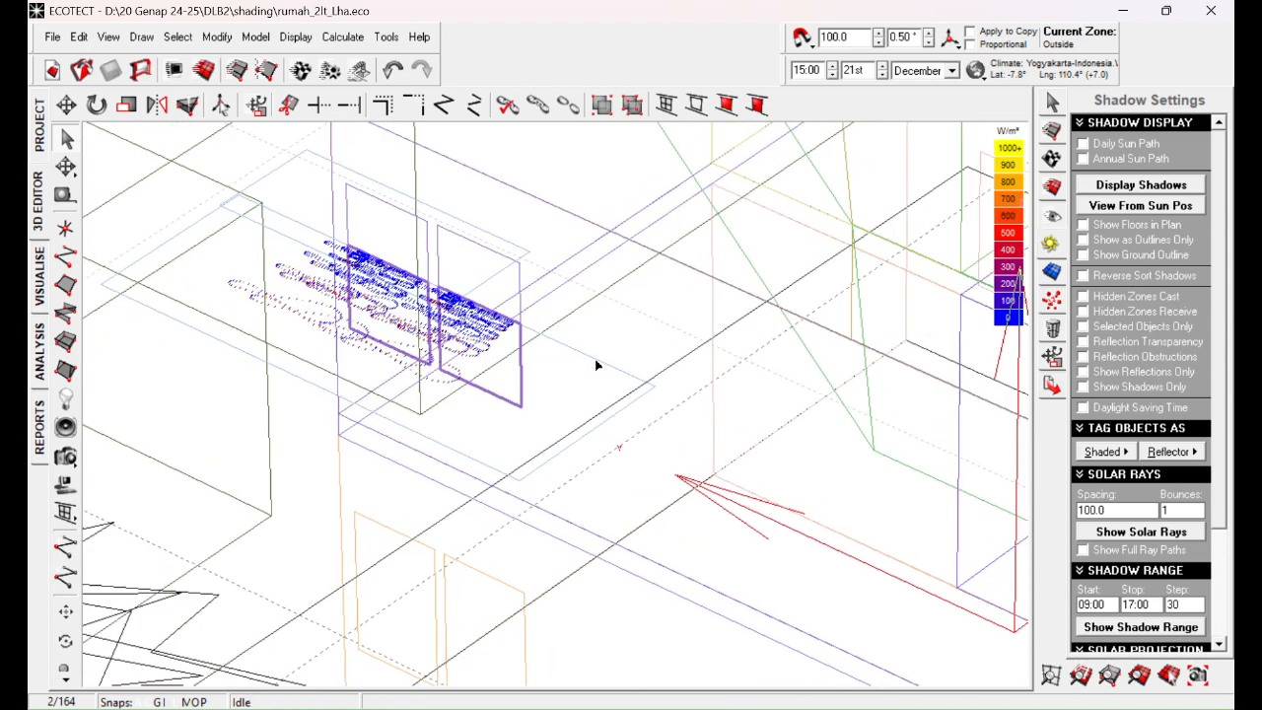
click(595, 366)
drag(470, 535, 767, 343)
drag(654, 387, 536, 335)
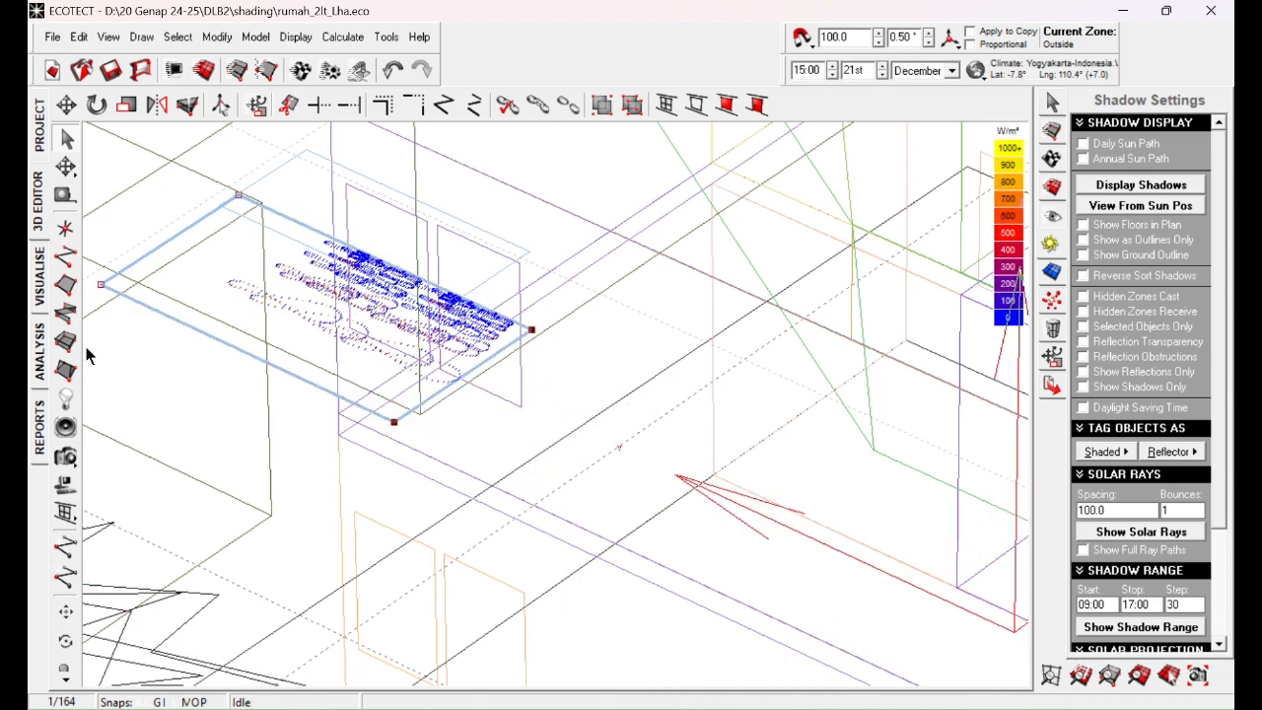
scroll(263, 359, up, 1)
drag(136, 349, 400, 175)
drag(333, 240, 405, 274)
Pull the lower canopy's outer edge in toward the wall to fit the projected points, and view it on the rendered model.
drag(264, 347, 503, 512)
drag(484, 457, 538, 429)
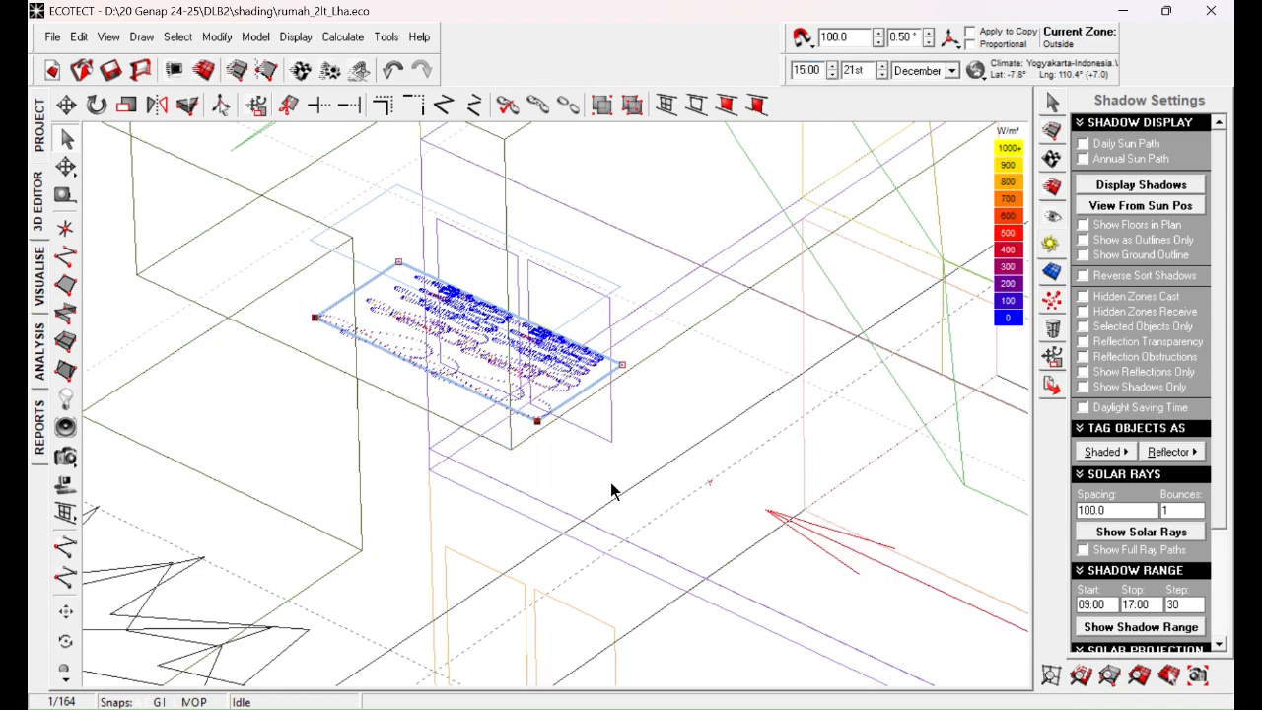
click(677, 397)
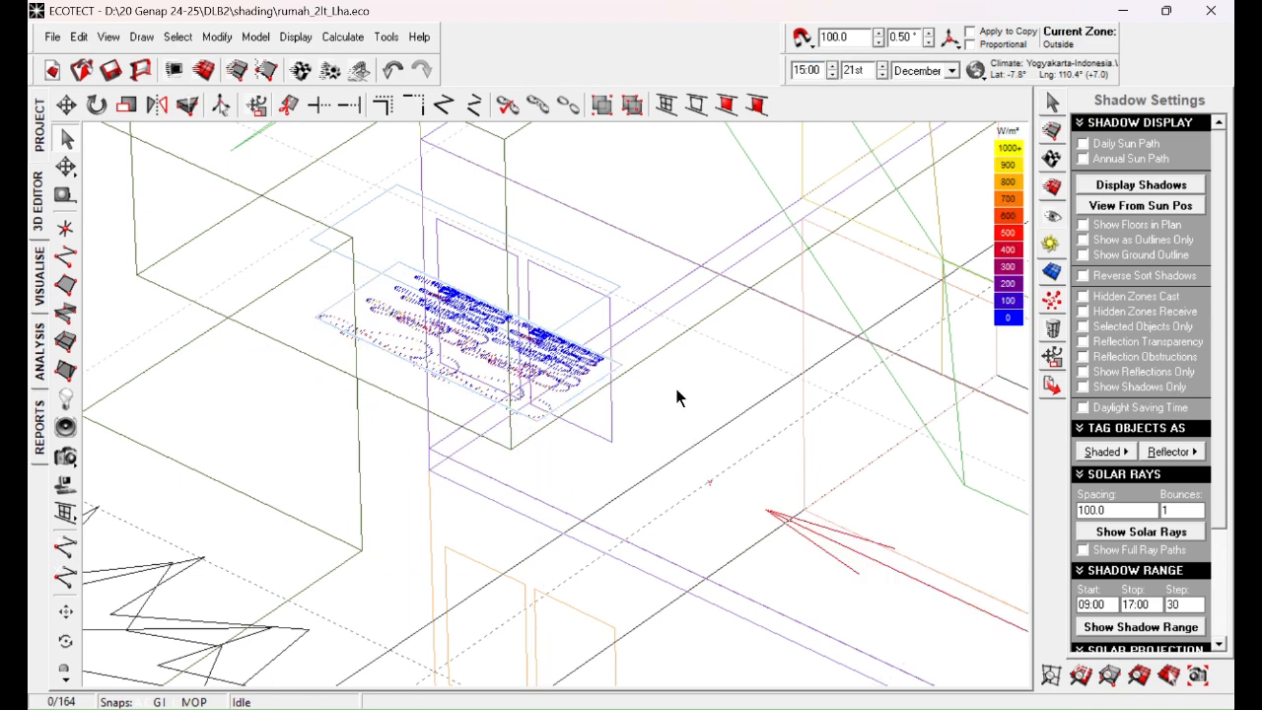
click(39, 278)
mouse_move(541, 441)
right_down()
mouse_move(502, 354)
mouse_move(465, 401)
mouse_move(386, 273)
mouse_move(468, 273)
mouse_move(685, 404)
mouse_move(516, 374)
mouse_move(529, 288)
mouse_move(699, 296)
mouse_move(743, 344)
mouse_move(529, 412)
mouse_move(516, 365)
mouse_move(499, 358)
mouse_move(508, 292)
mouse_move(516, 423)
mouse_move(520, 434)
mouse_move(518, 419)
mouse_move(547, 424)
right_up()
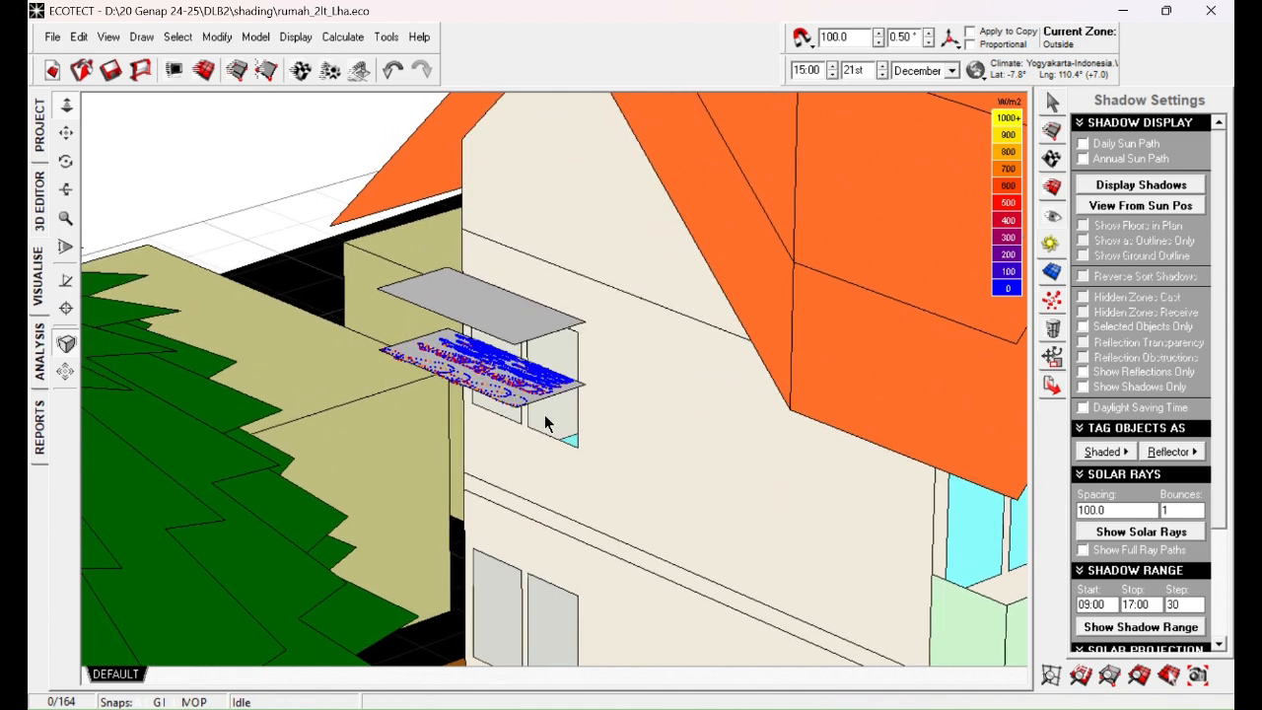
Select all four upper-floor window panes in the 3D editor, tag them as reflectors, and deselect them.
click(39, 202)
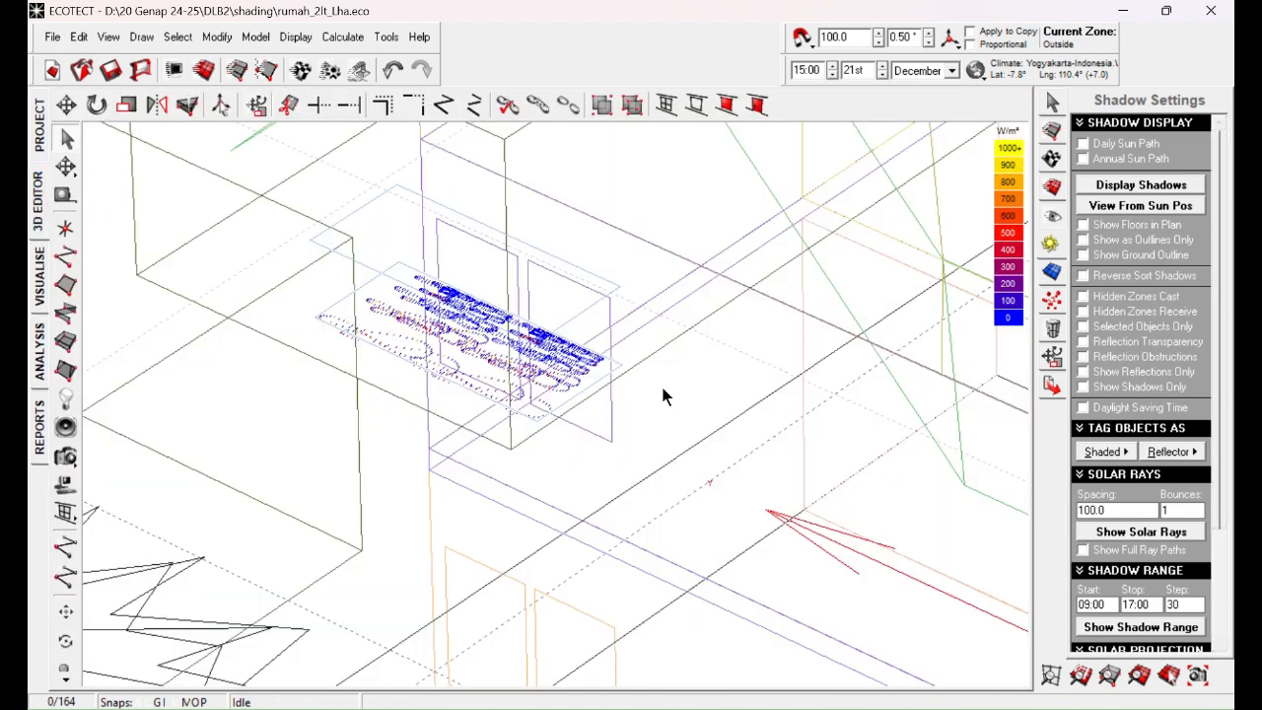
click(610, 316)
shift+click(617, 431)
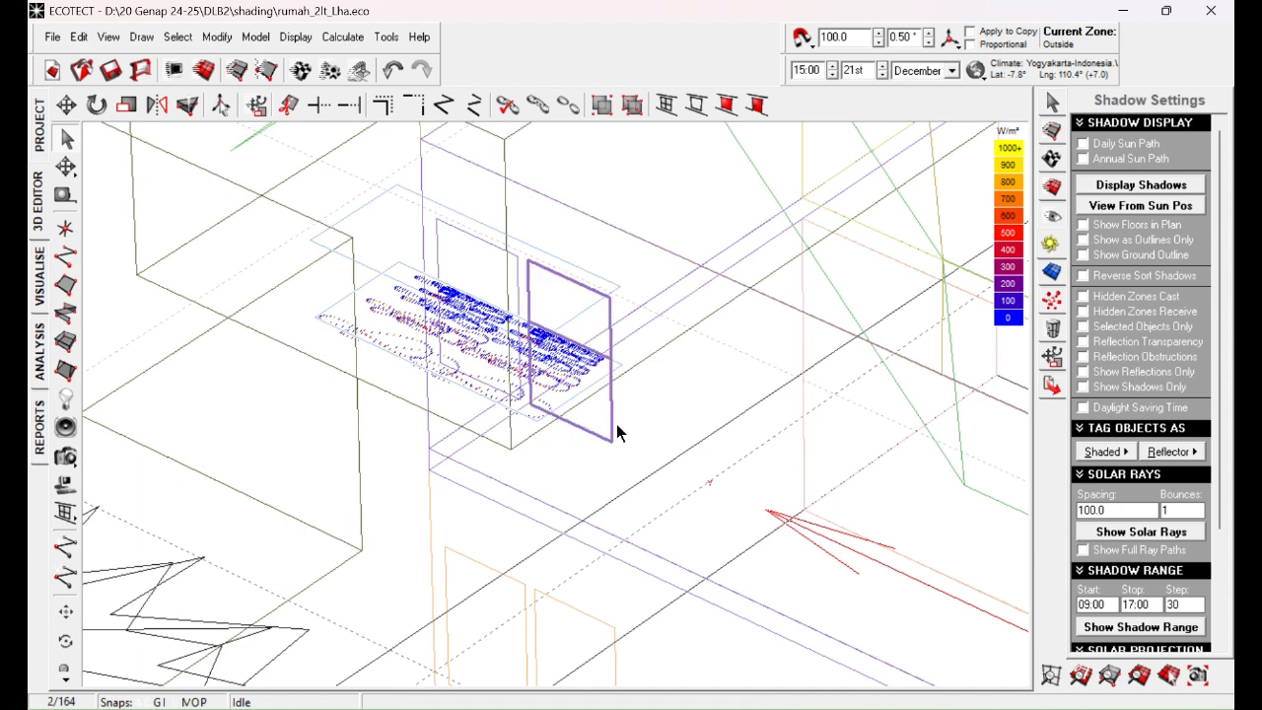
shift+click(514, 261)
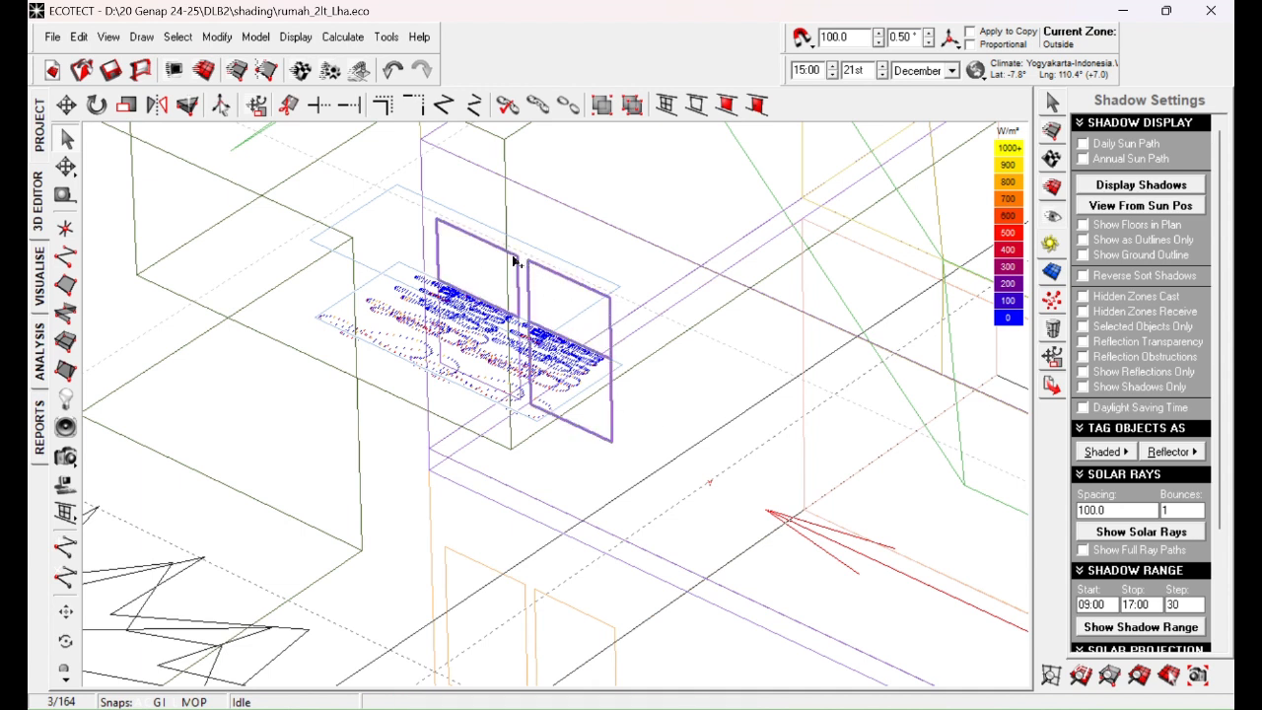
shift+click(486, 388)
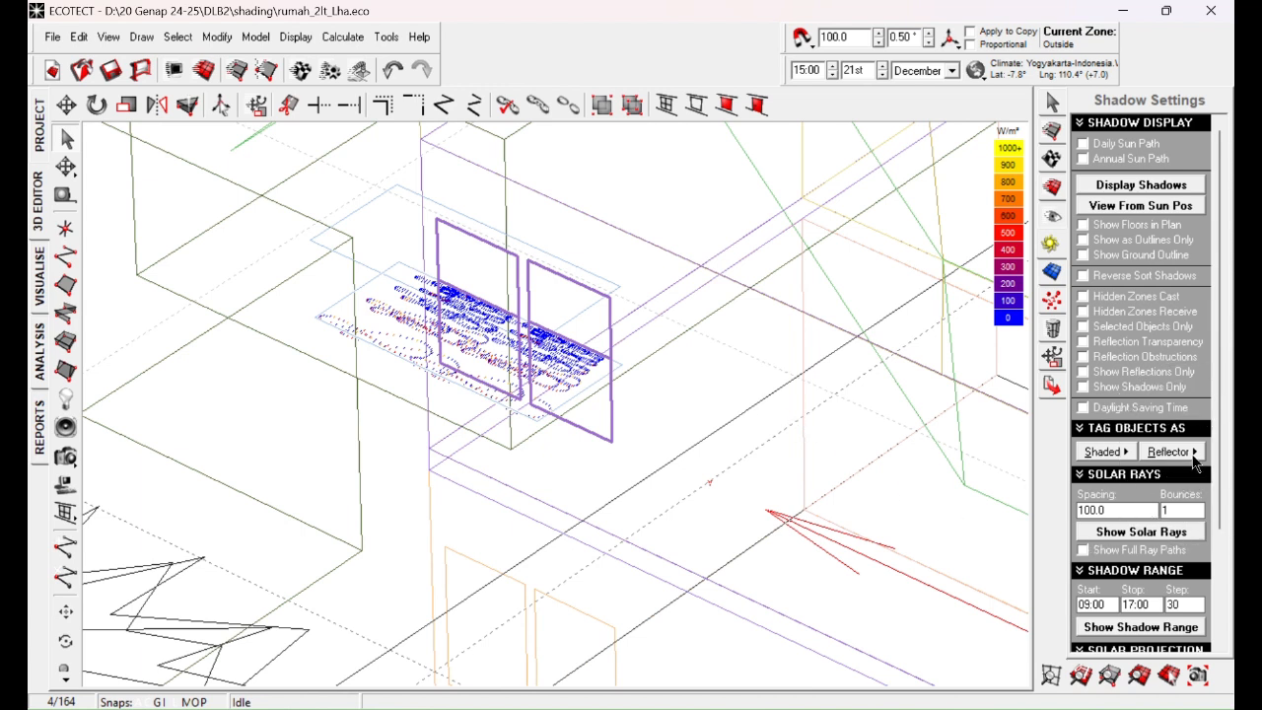
click(1192, 456)
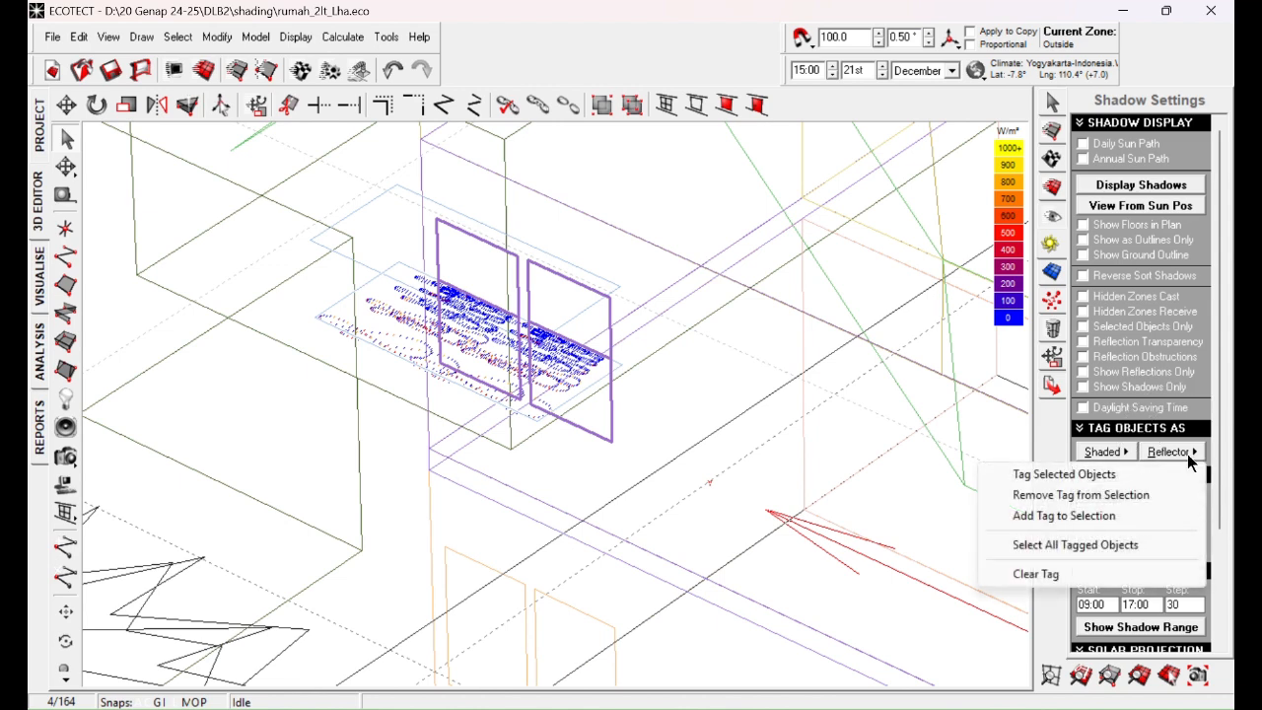
click(1047, 479)
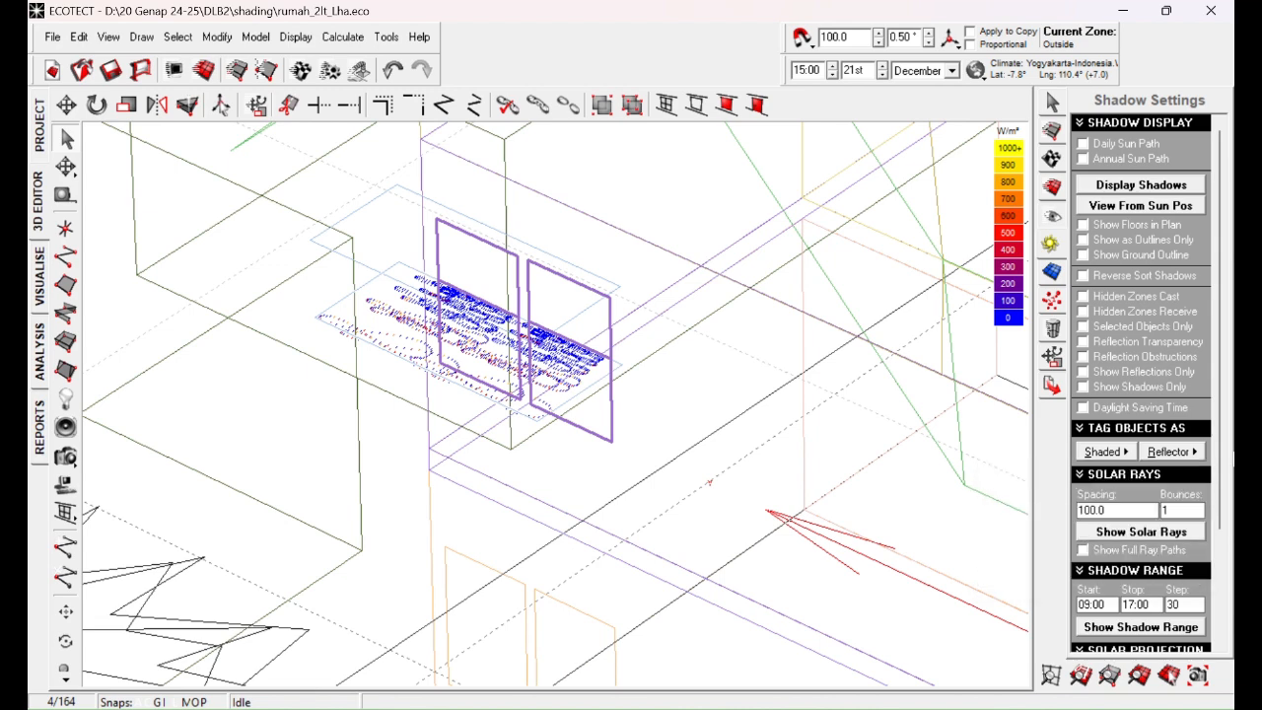
click(1194, 453)
click(1075, 473)
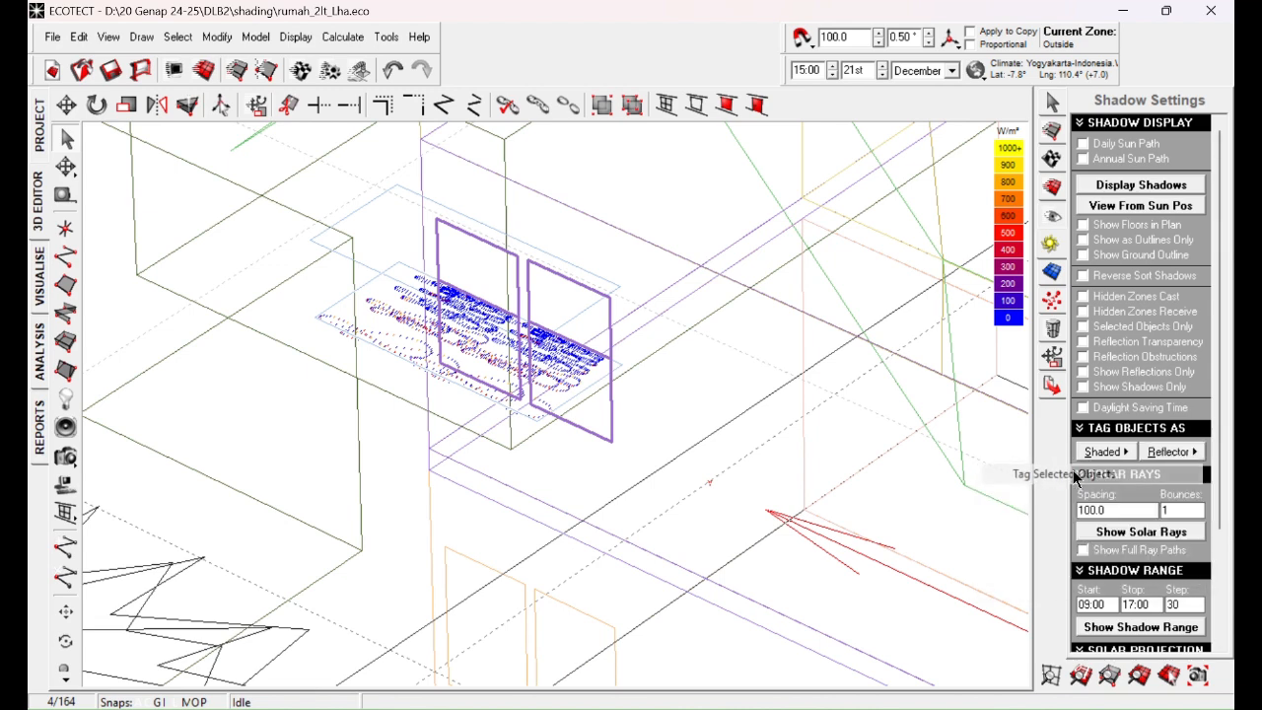
click(907, 501)
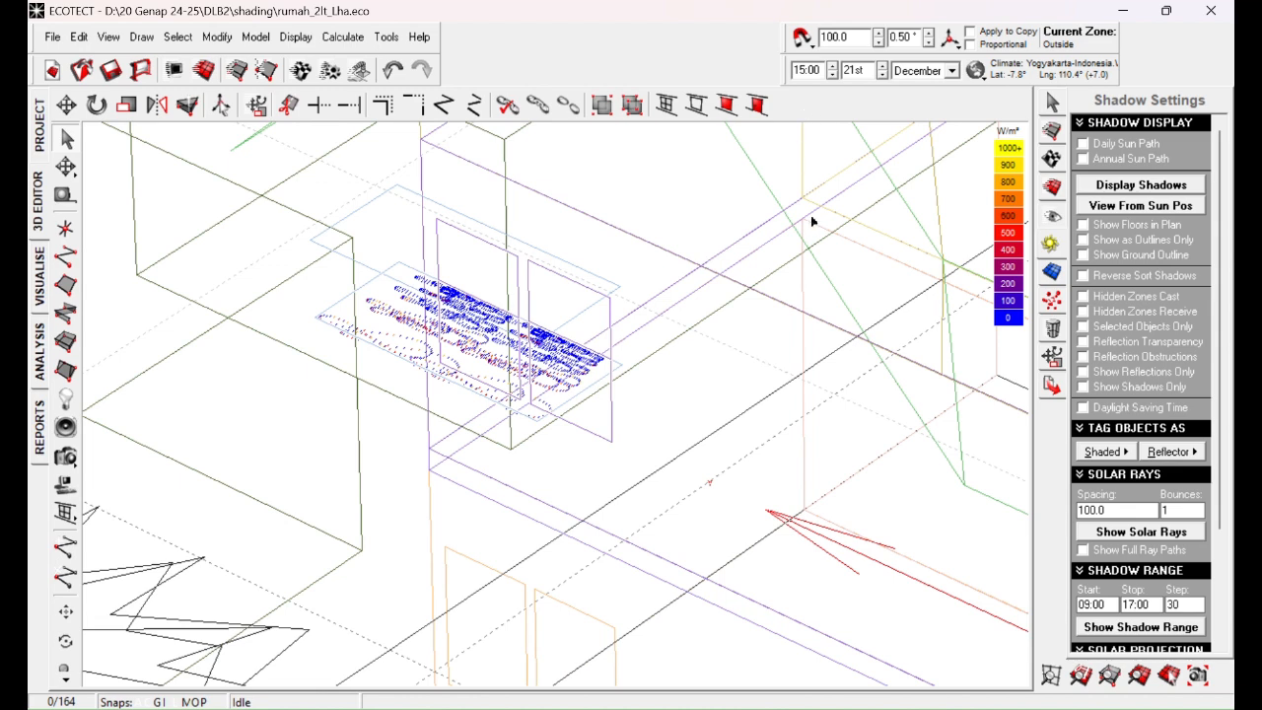
Show solar rays at 100.0 spacing with 1 bounce, and examine them against the canopies in the rendered model.
click(1146, 534)
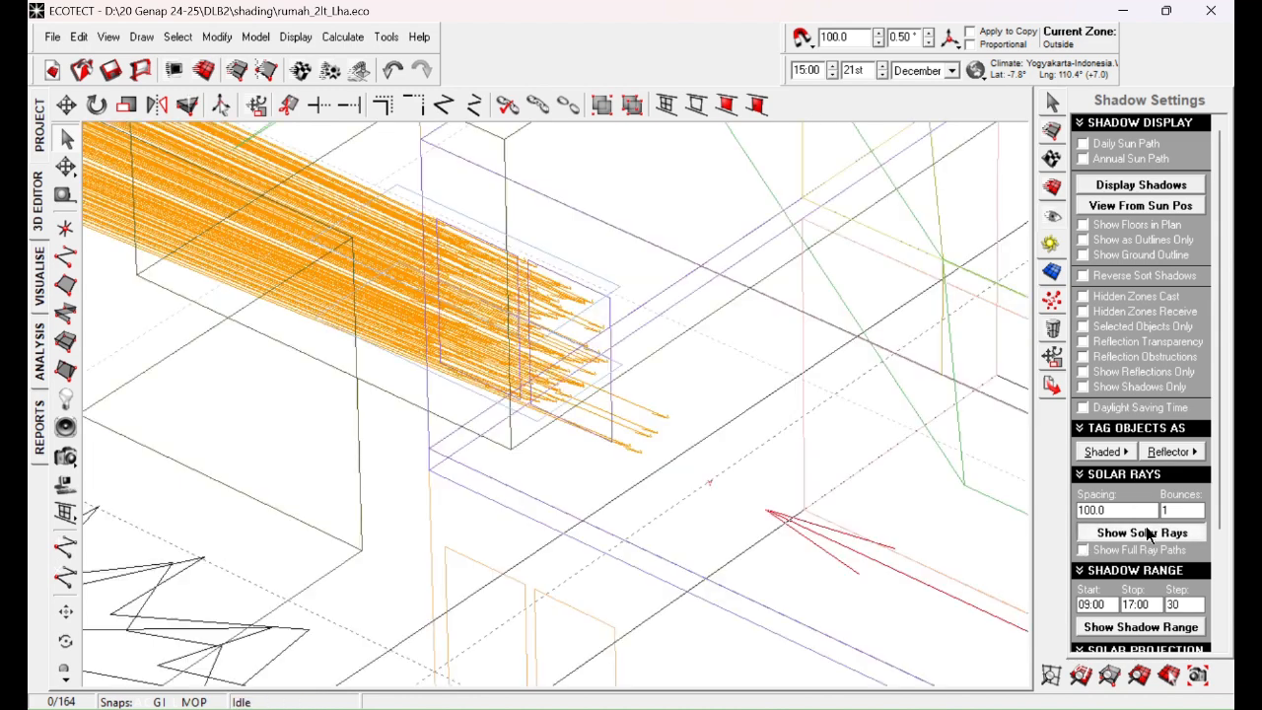
middle_drag(839, 437, 665, 439)
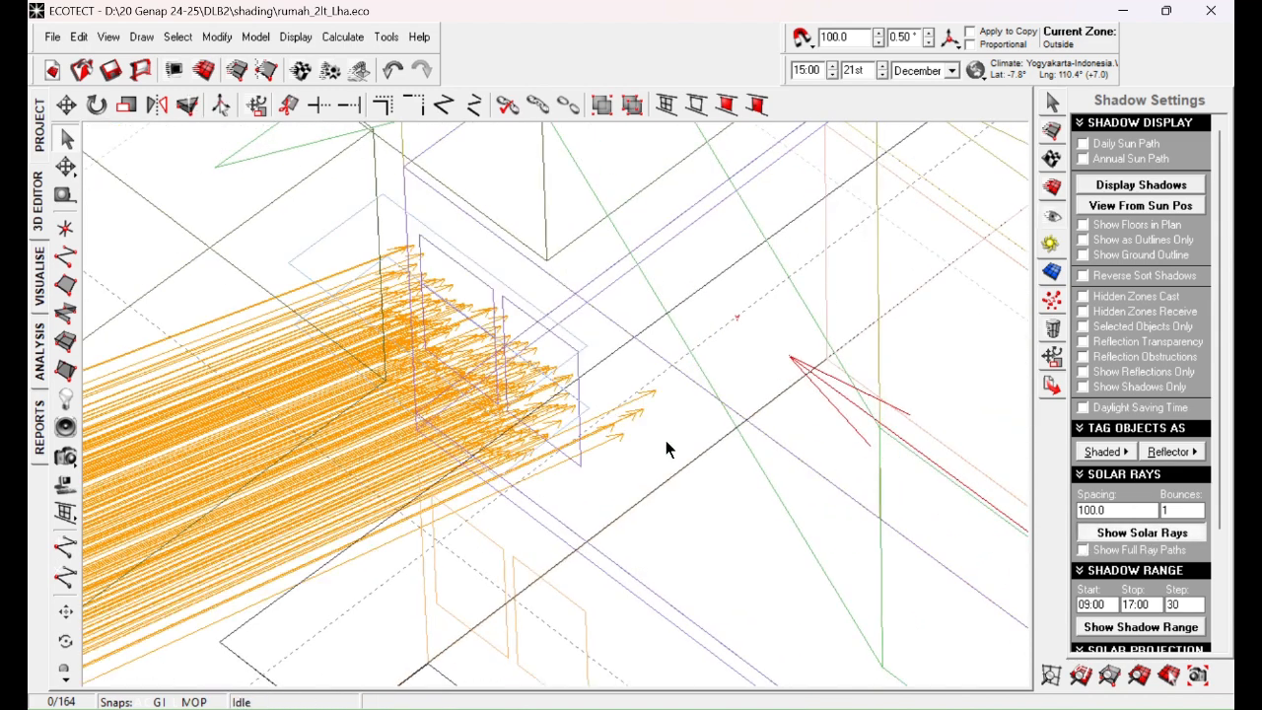
click(37, 274)
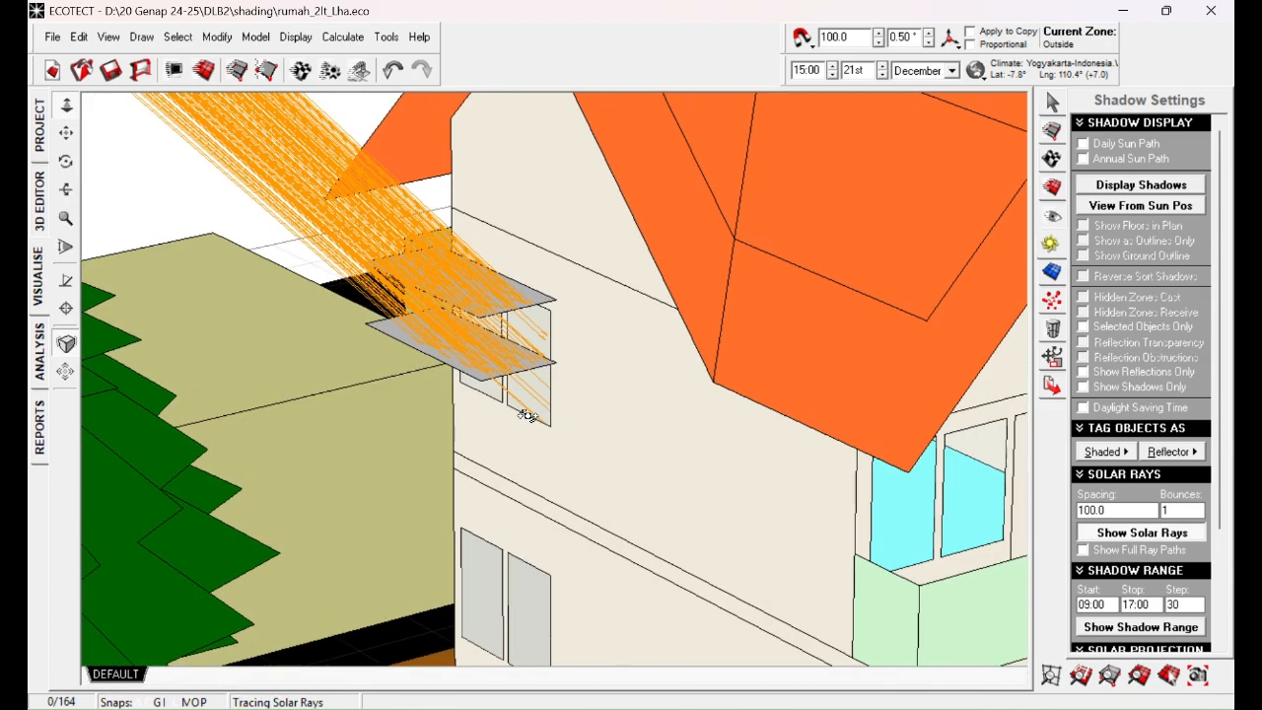
mouse_move(528, 416)
middle_down()
mouse_move(614, 395)
mouse_move(664, 439)
mouse_move(636, 500)
middle_up()
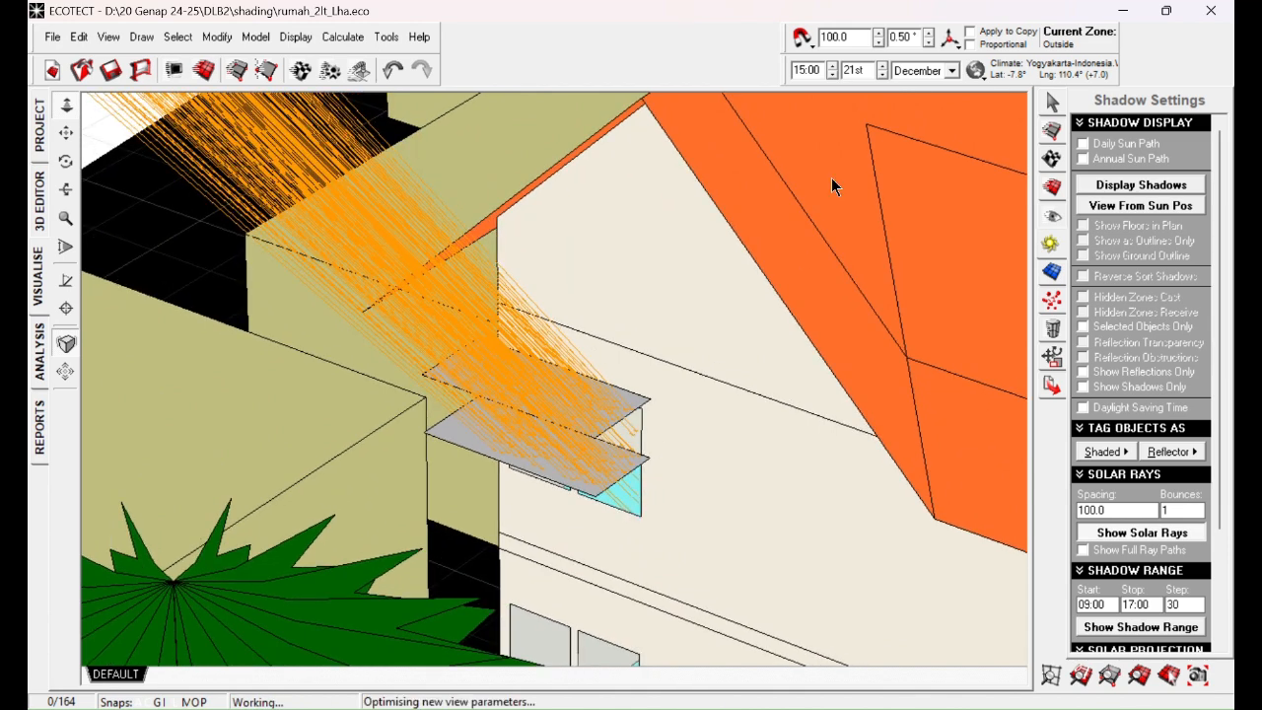
Examine the 15:00 solar rays at the canopies for 21st September and for 21st June.
click(934, 72)
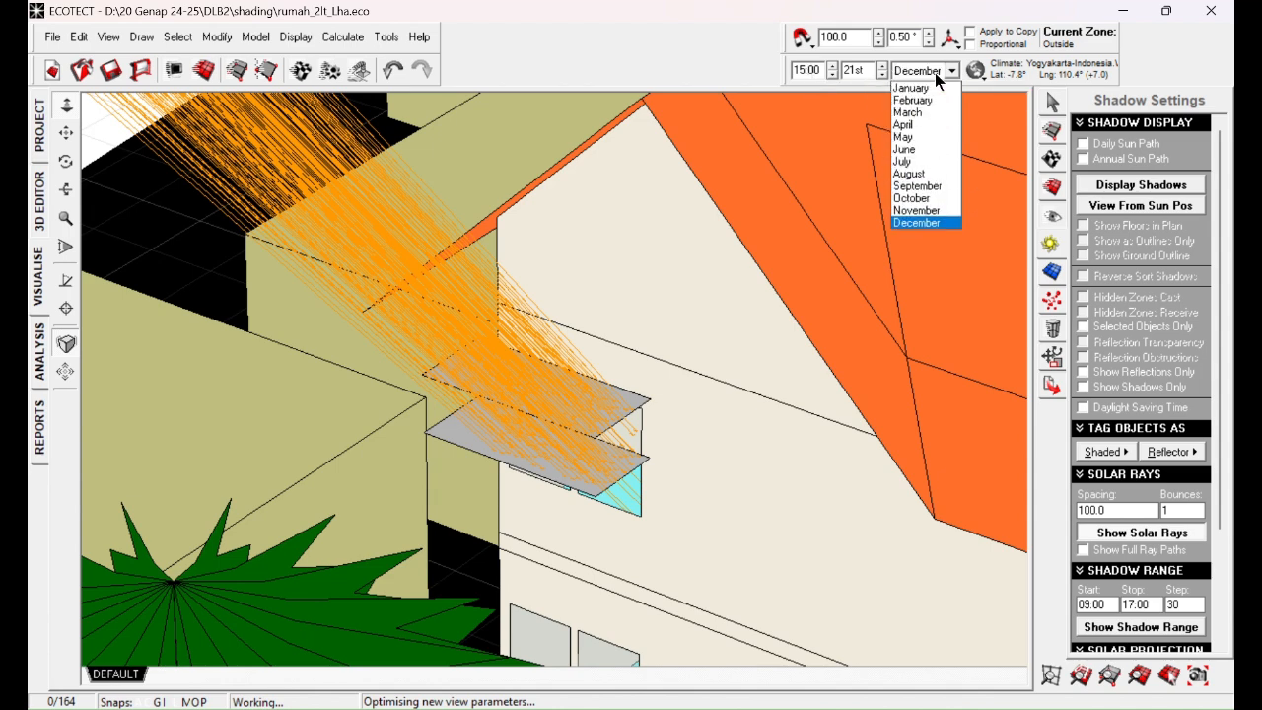
click(923, 184)
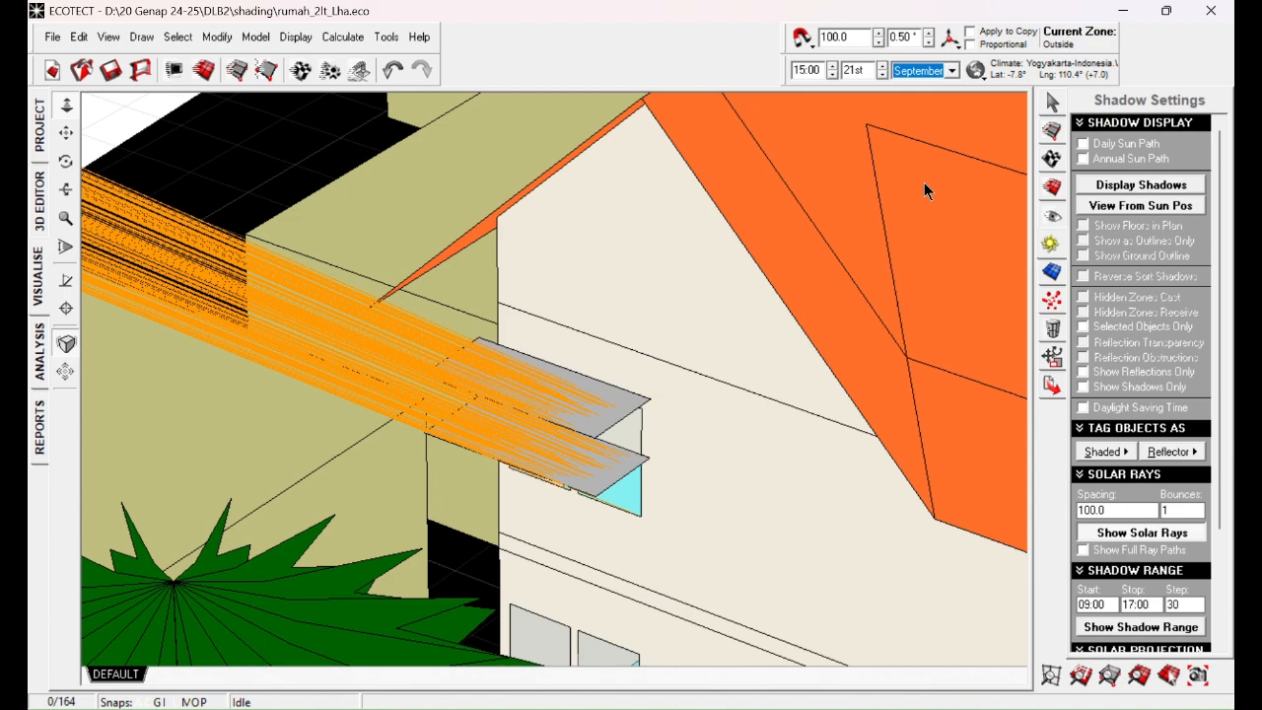
right_drag(751, 354, 732, 323)
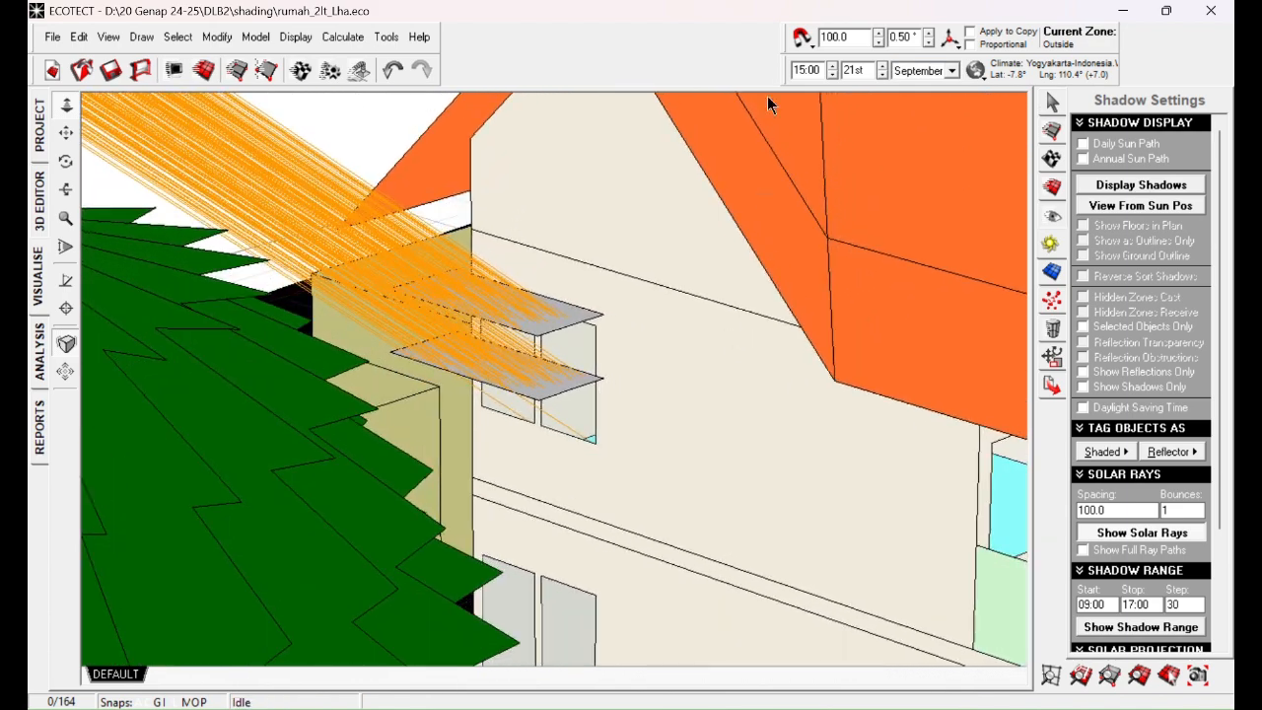
click(944, 72)
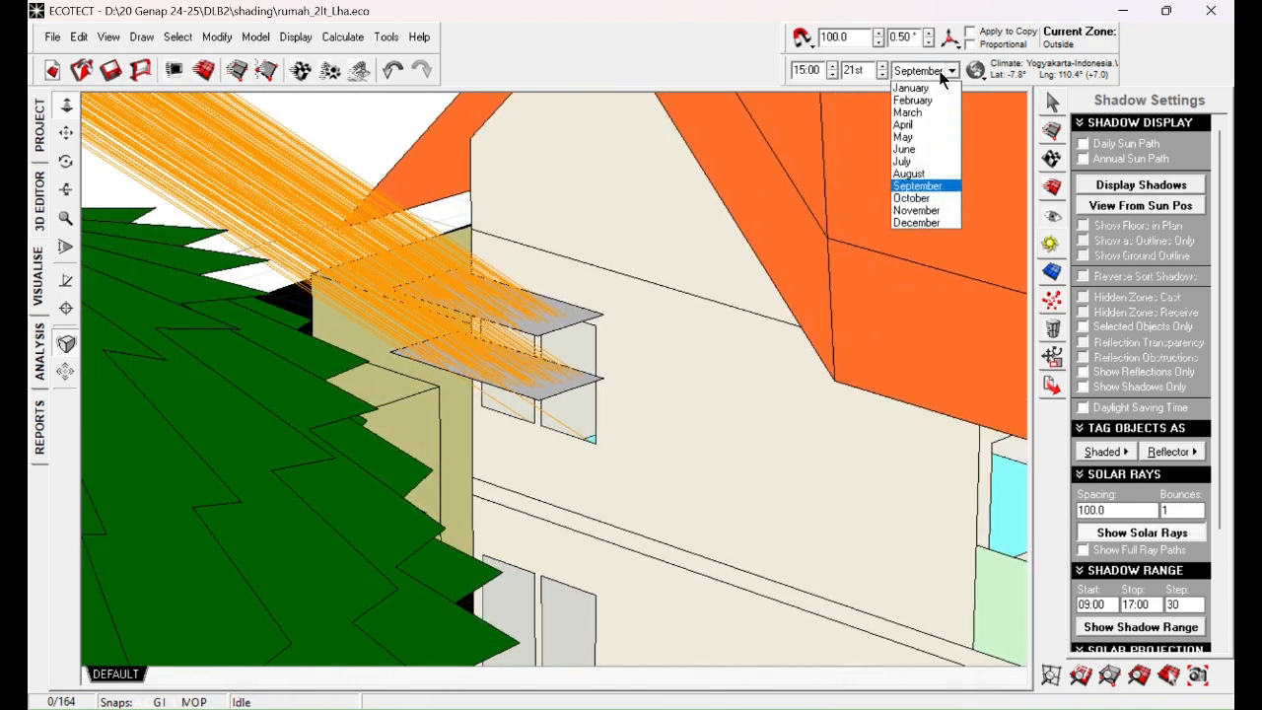
click(930, 149)
mouse_move(549, 336)
right_down()
mouse_move(591, 366)
mouse_move(581, 394)
mouse_move(536, 446)
mouse_move(548, 441)
mouse_move(516, 345)
mouse_move(518, 418)
right_up()
mouse_move(533, 284)
right_down()
mouse_move(536, 310)
mouse_move(543, 282)
mouse_move(537, 299)
mouse_move(507, 292)
mouse_move(558, 276)
right_up()
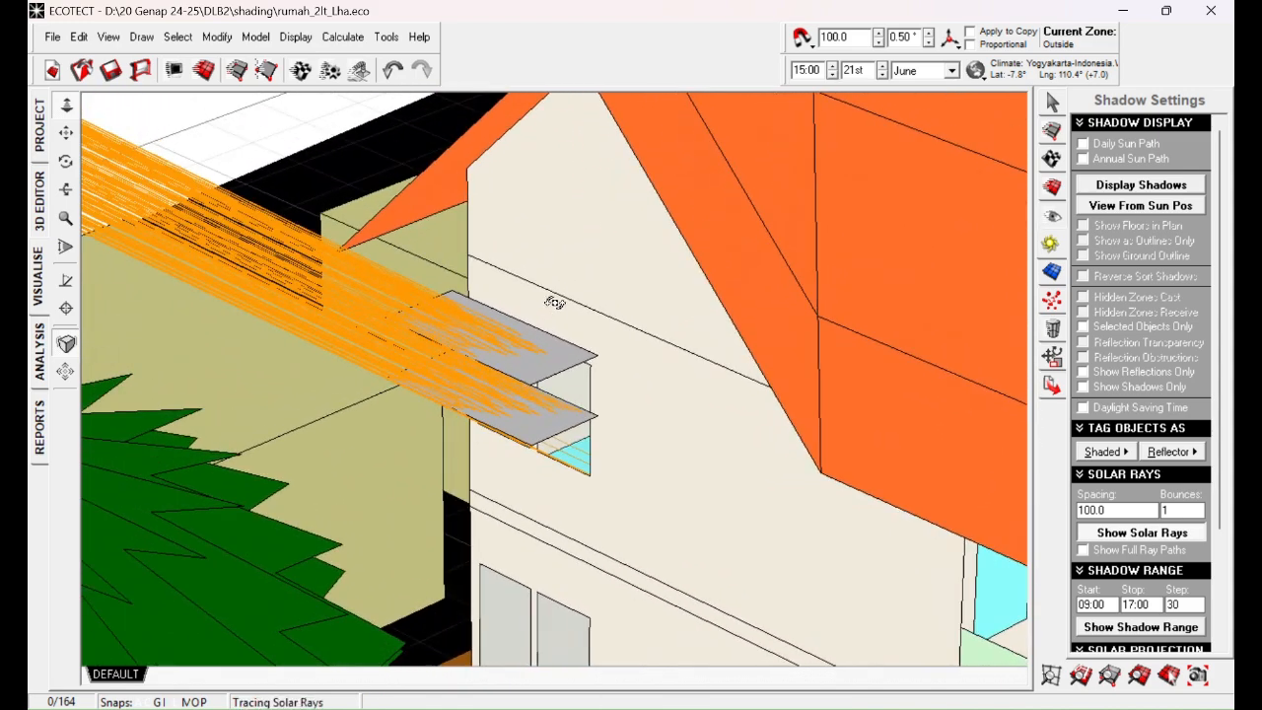
Step the 21st June time back to the early afternoon and forward to 13:45 to examine the rays reaching the canopies.
click(832, 75)
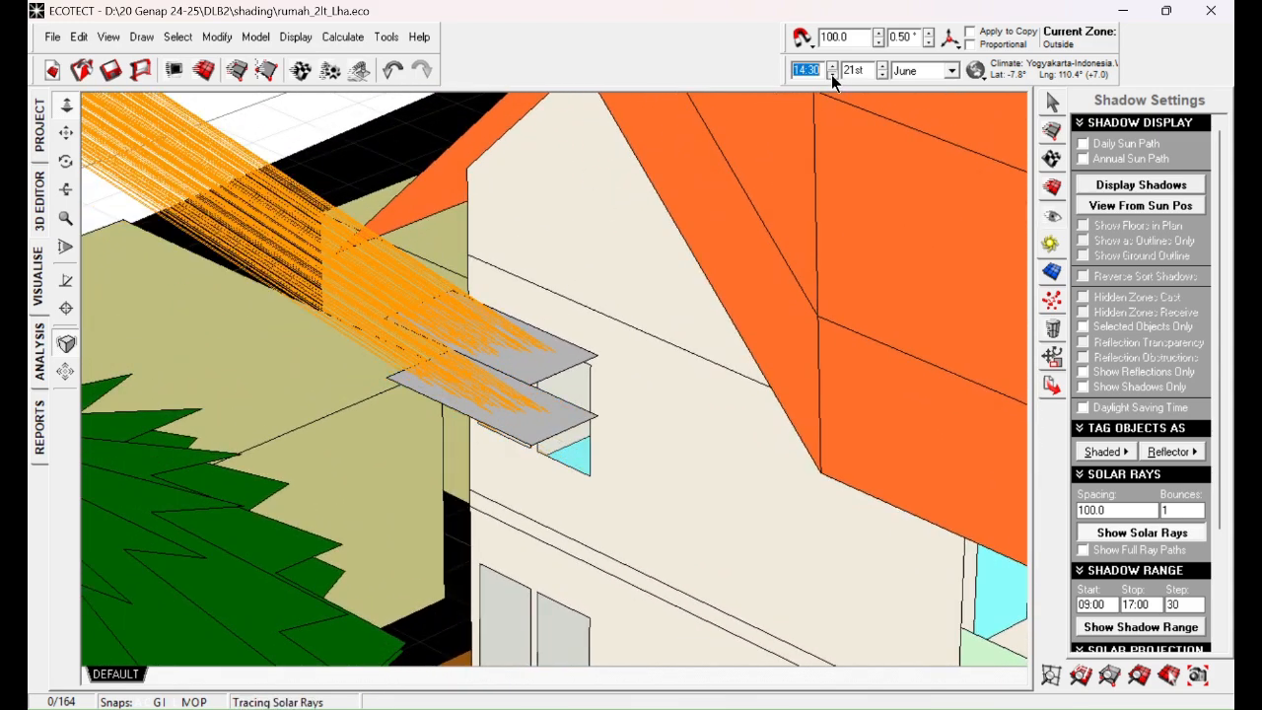
click(832, 75)
click(832, 75)
click(832, 75)
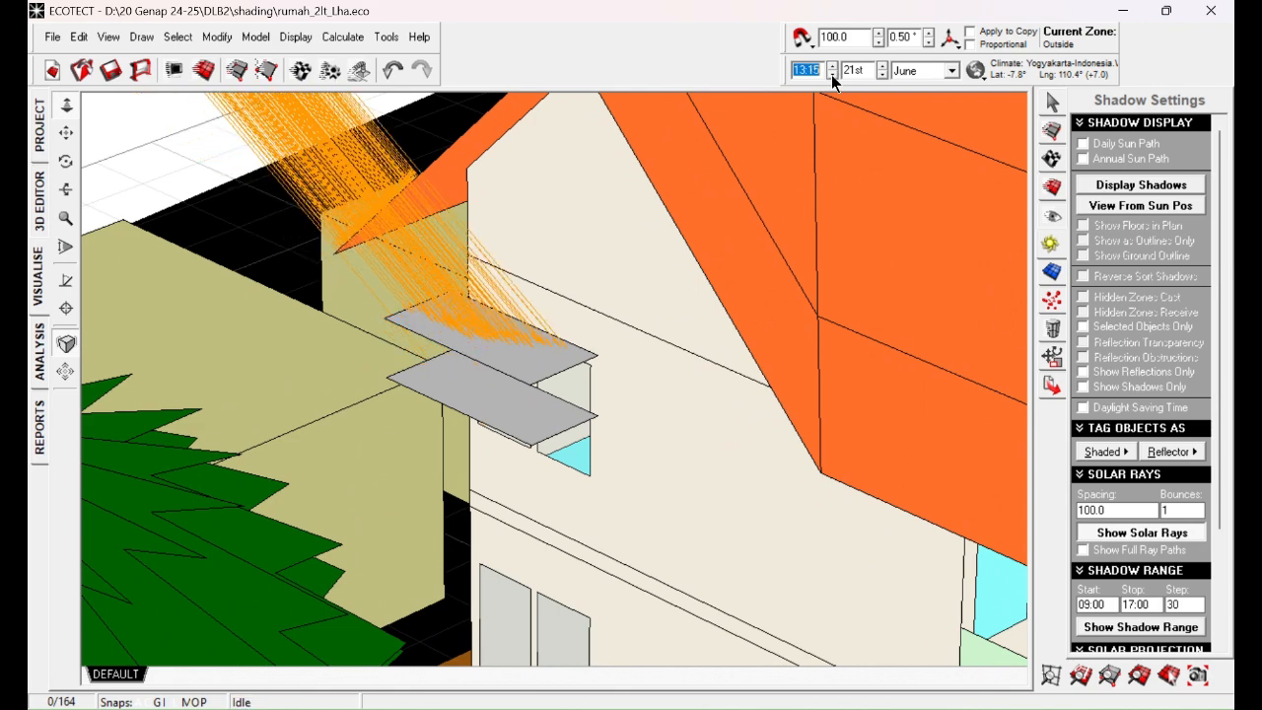
click(833, 73)
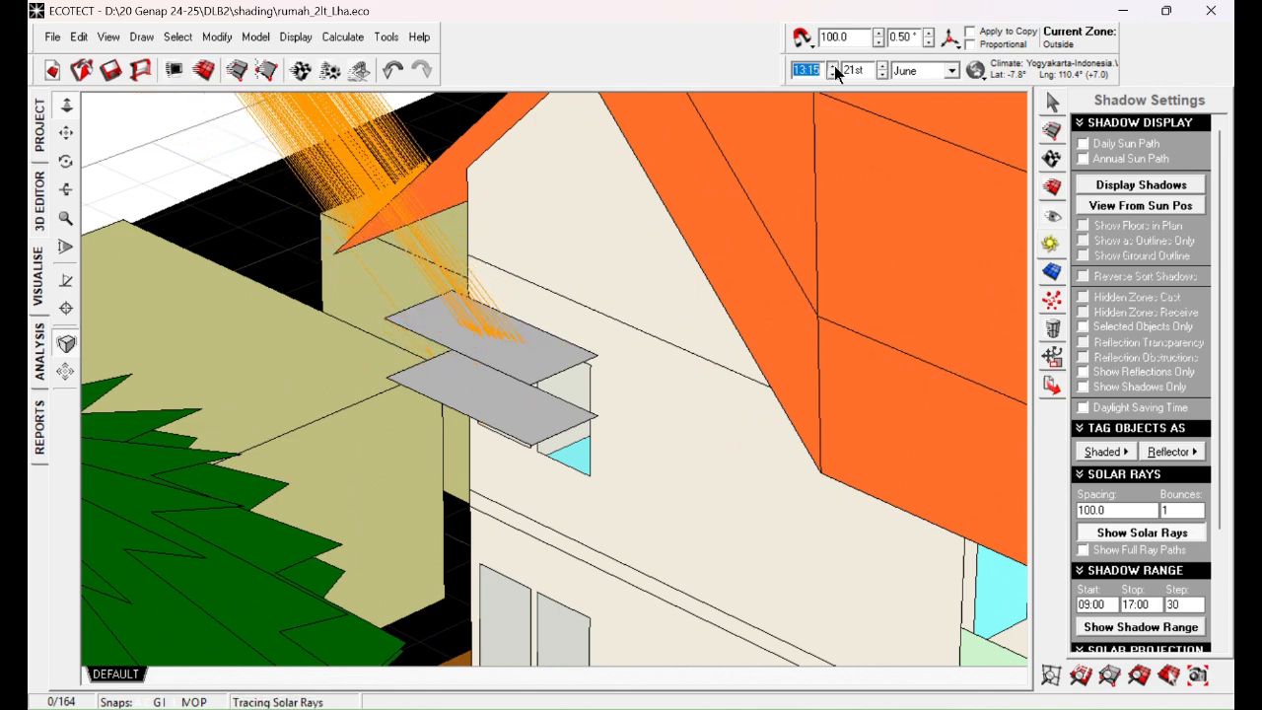
click(833, 72)
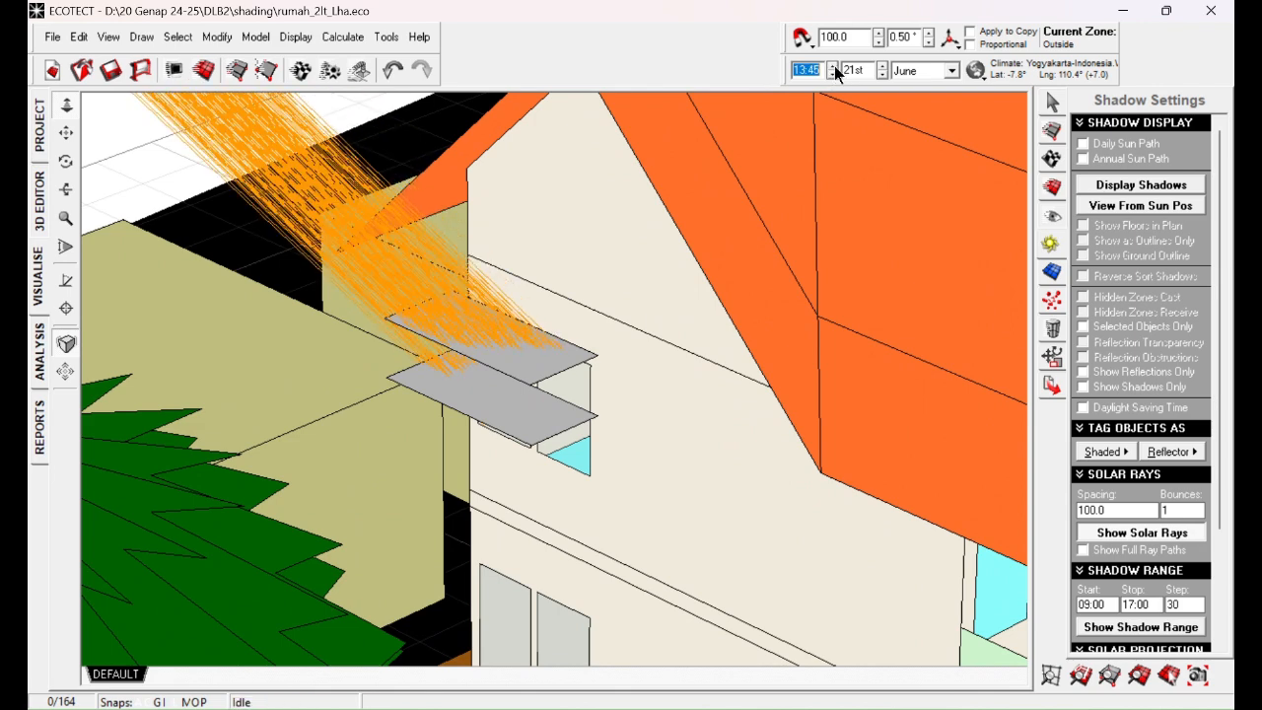
Advance the 21st June time to 14:30 and on to 15:00, examining the solar rays at the canopies and window panes.
click(833, 73)
click(833, 73)
click(833, 73)
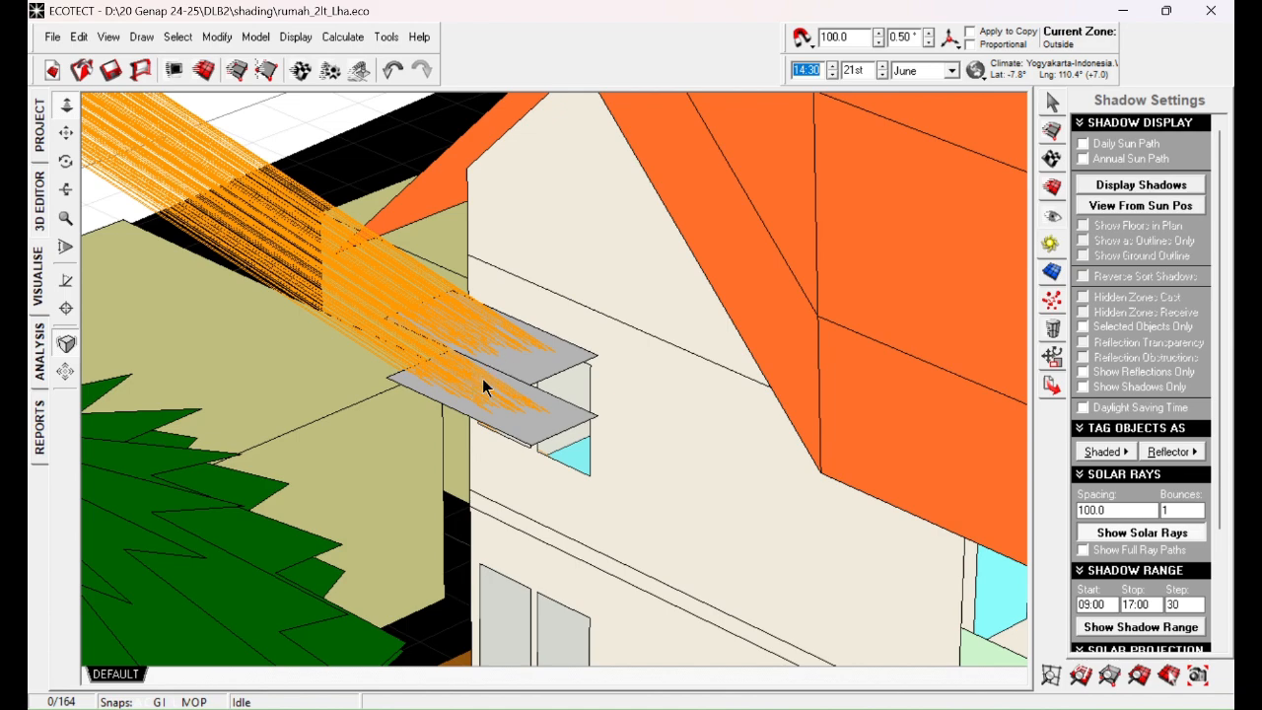
right_drag(618, 375, 603, 353)
click(832, 66)
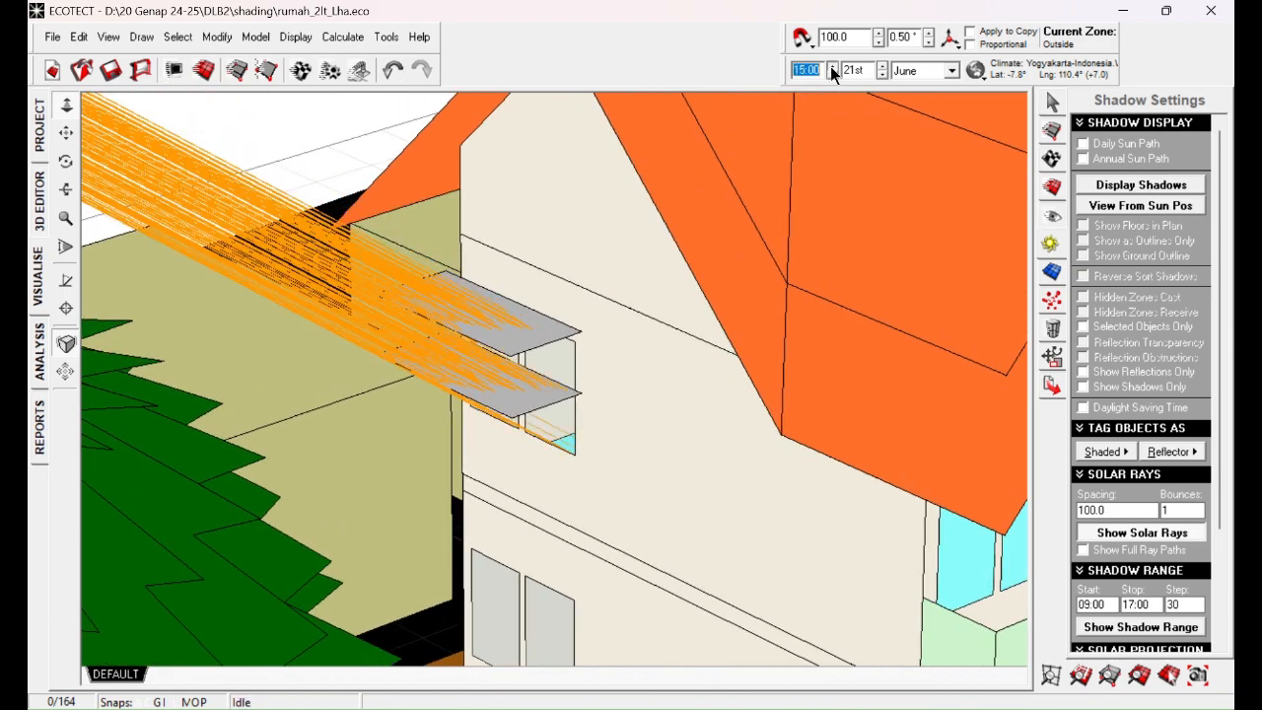
scroll(548, 454, up, 5)
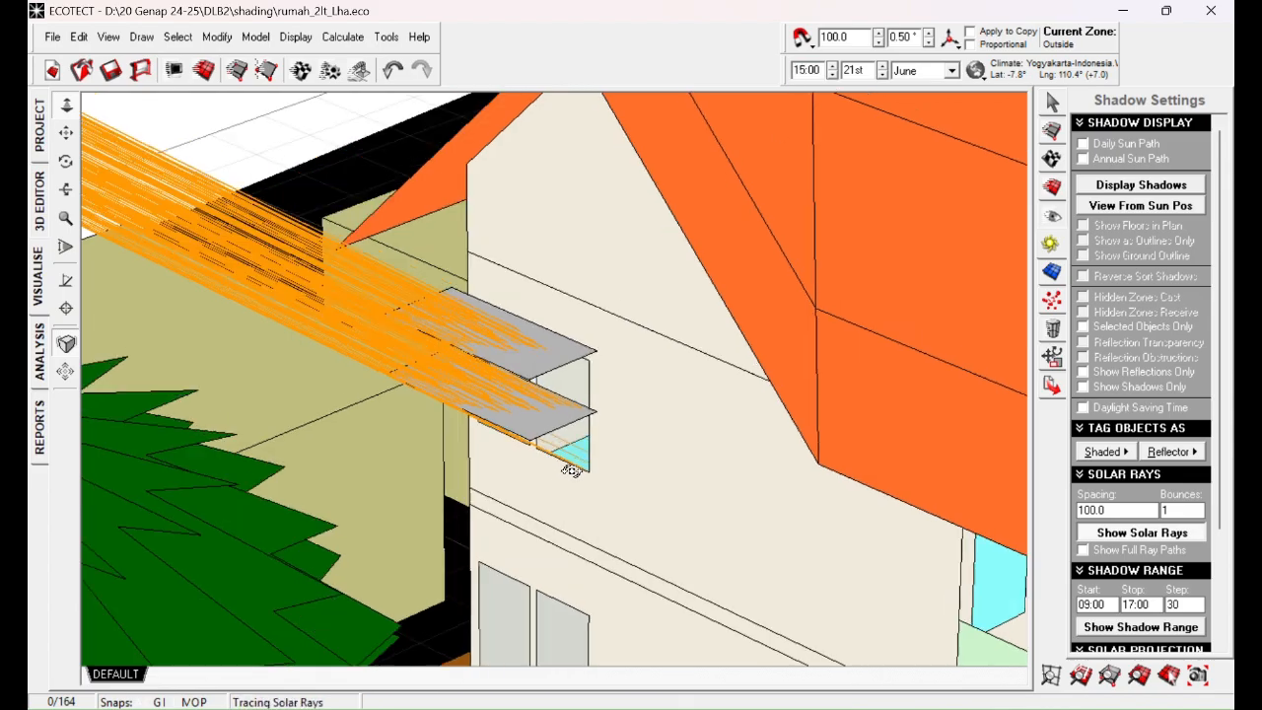
mouse_move(688, 551)
right_down()
mouse_move(702, 446)
mouse_move(835, 388)
mouse_move(828, 378)
mouse_move(805, 384)
mouse_move(839, 409)
mouse_move(746, 428)
mouse_move(705, 499)
mouse_move(631, 508)
mouse_move(611, 465)
mouse_move(560, 428)
mouse_move(542, 370)
mouse_move(606, 474)
right_up()
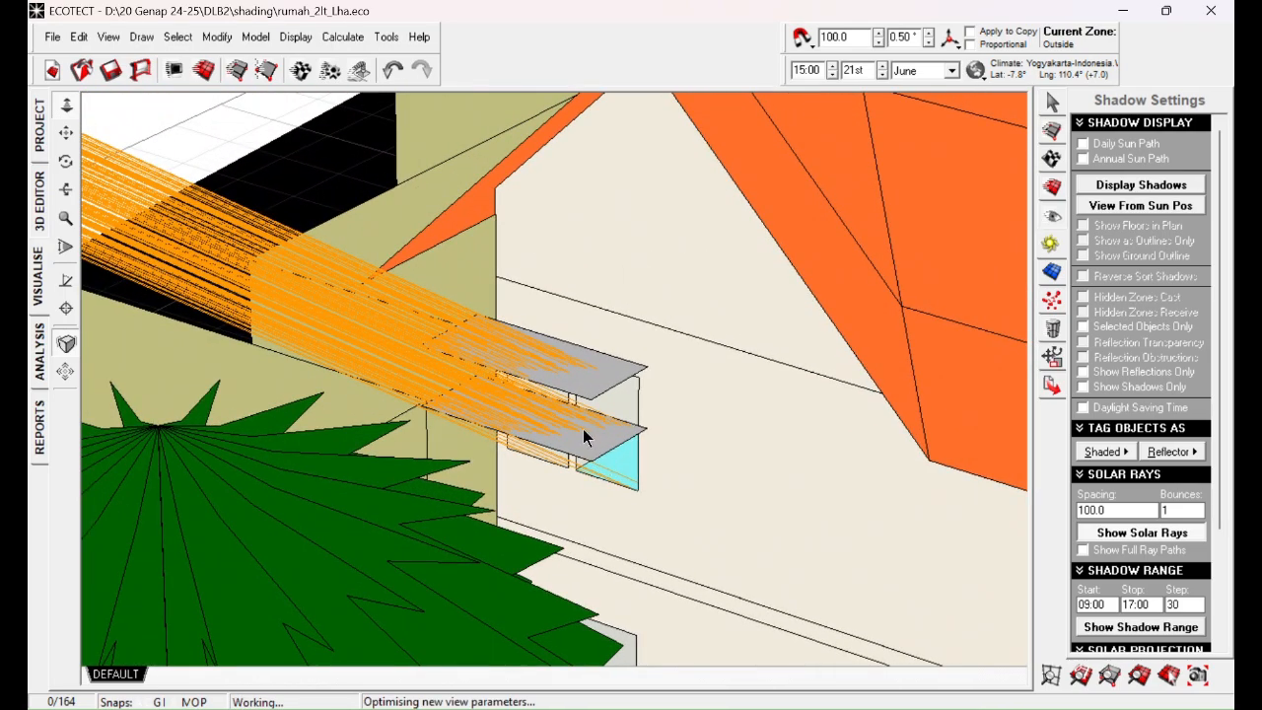
right_drag(582, 429, 556, 426)
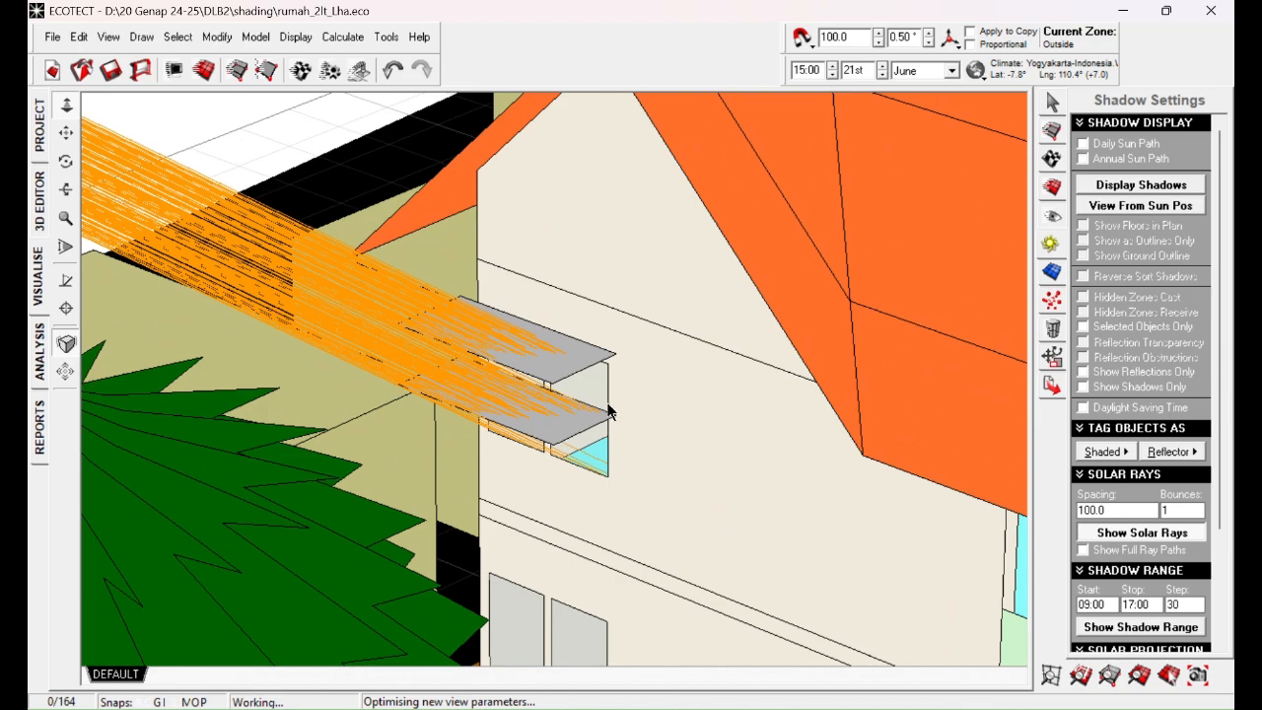
Examine the whole house from several sides, comparing the canopied side windows with the front and opposite facades and the neighbouring buildings.
mouse_move(692, 394)
right_down()
mouse_move(828, 383)
mouse_move(600, 428)
mouse_move(408, 417)
right_up()
scroll(482, 365, down, 5)
right_drag(696, 350, 674, 475)
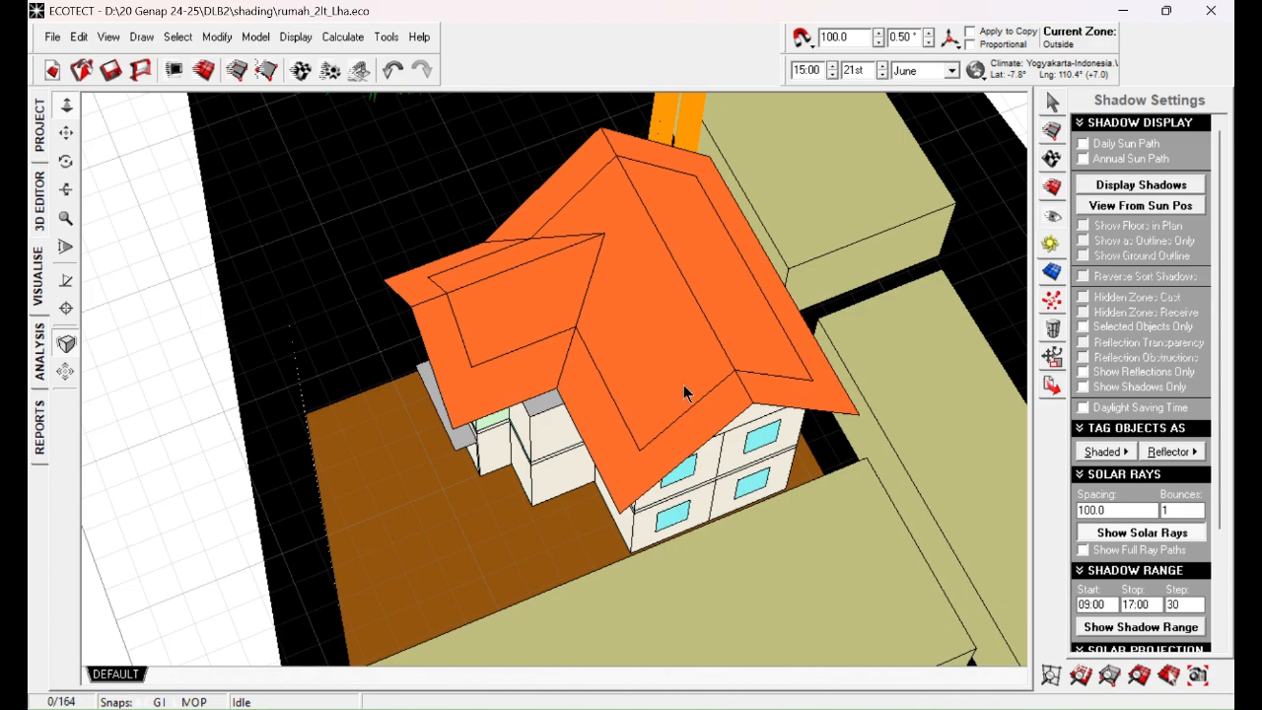
mouse_move(499, 487)
right_down()
mouse_move(766, 388)
mouse_move(900, 358)
right_up()
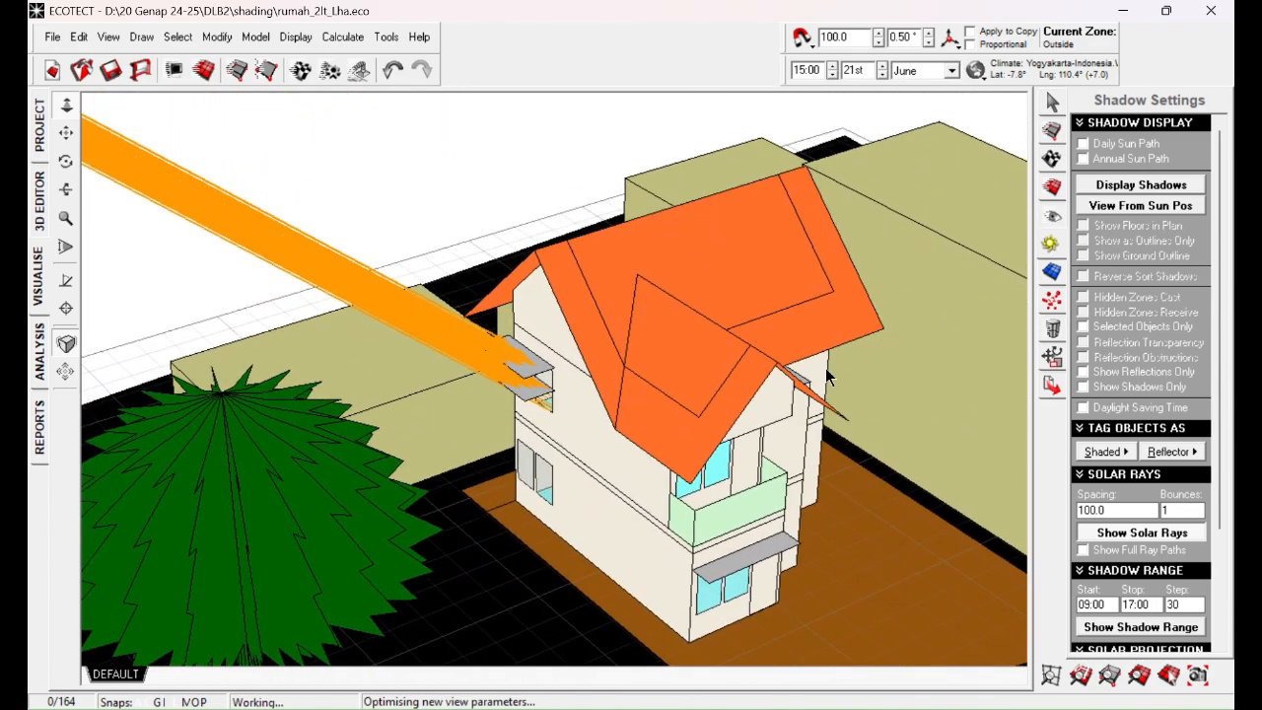
right_drag(826, 374, 576, 382)
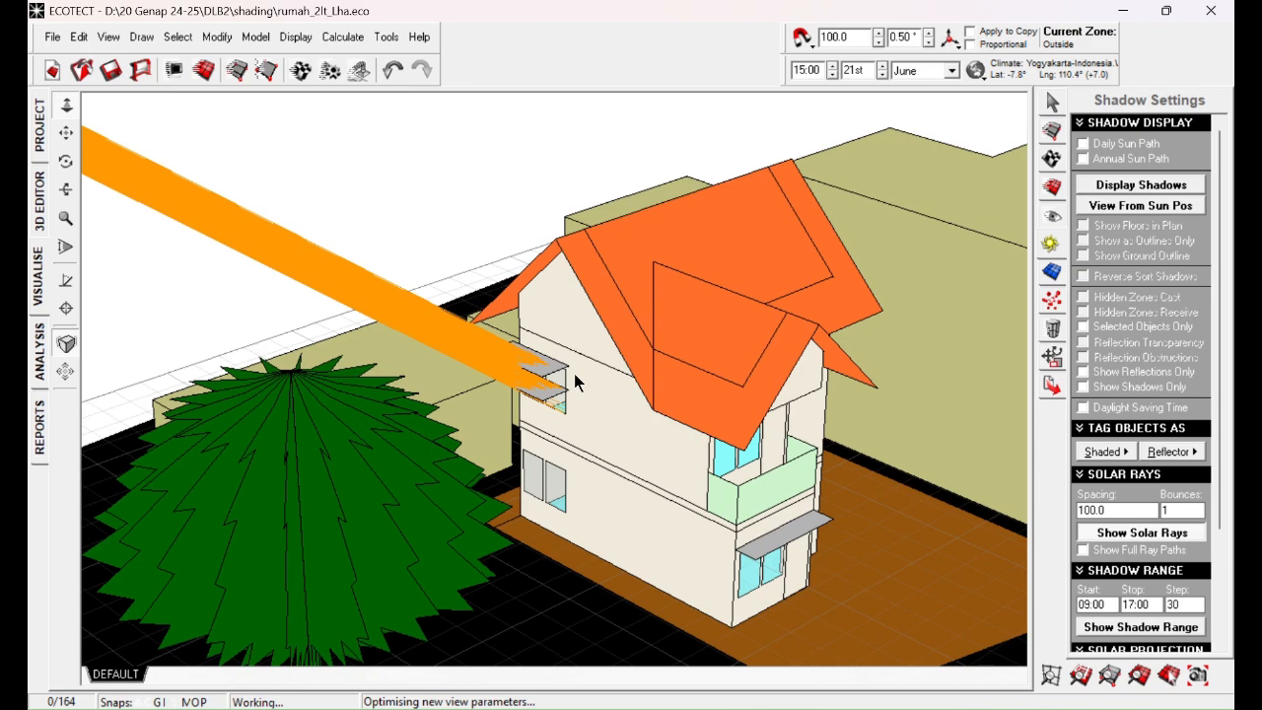
right_drag(611, 384, 402, 470)
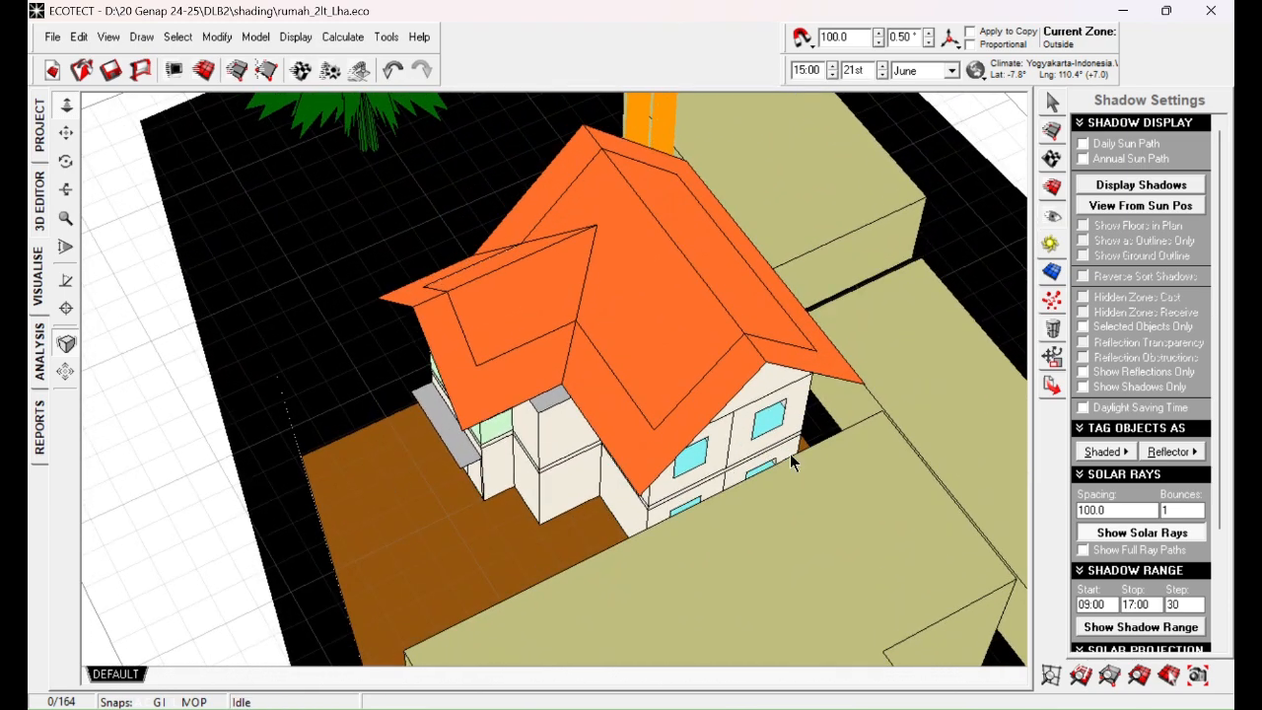
right_drag(390, 589, 621, 475)
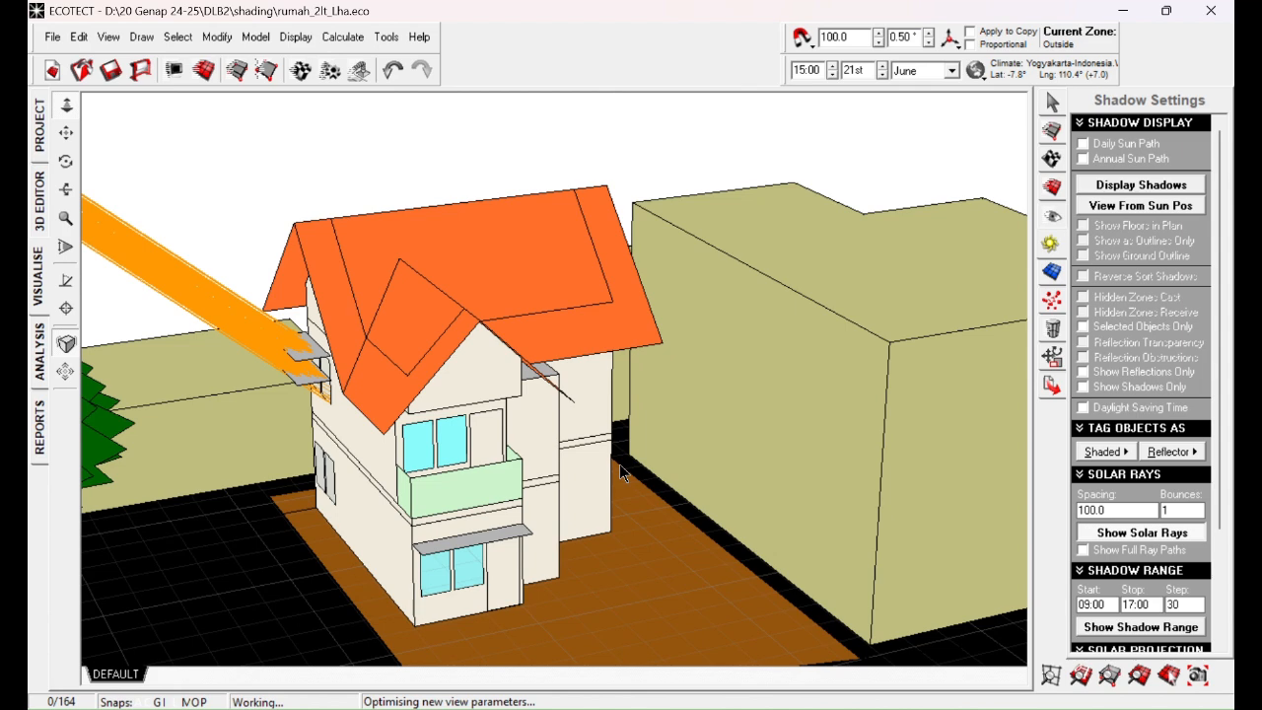
right_drag(422, 353, 561, 423)
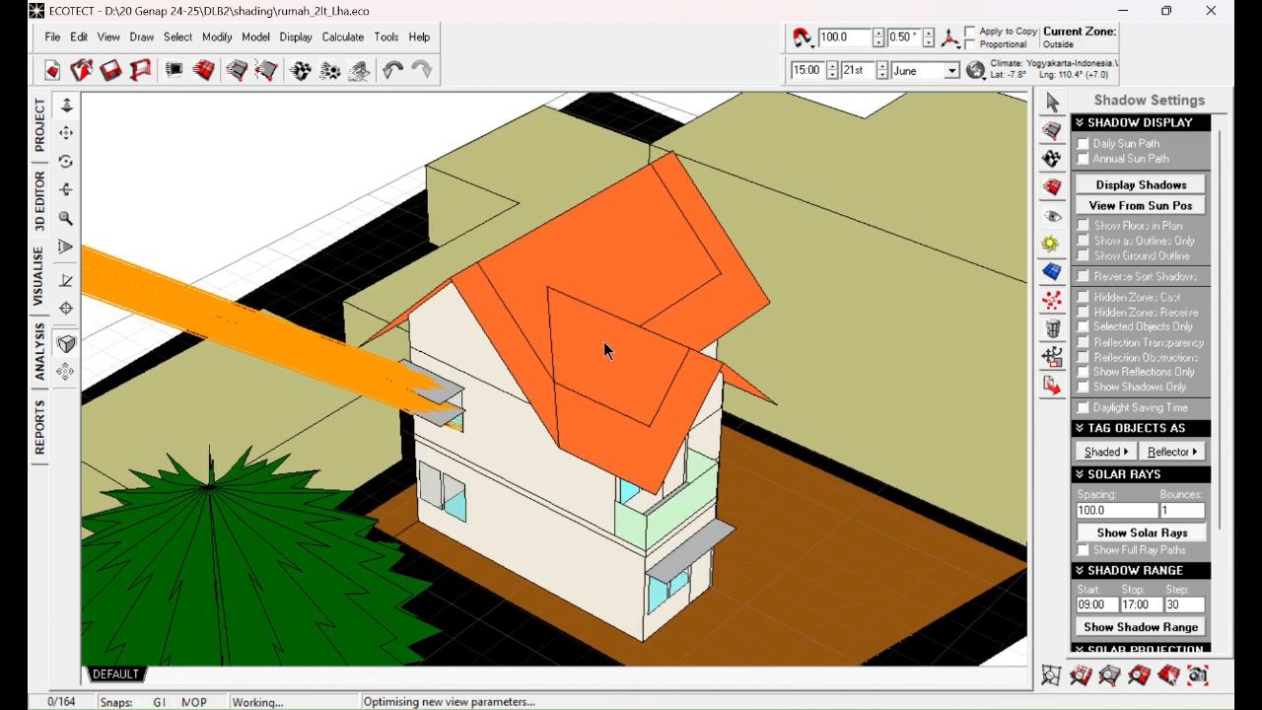